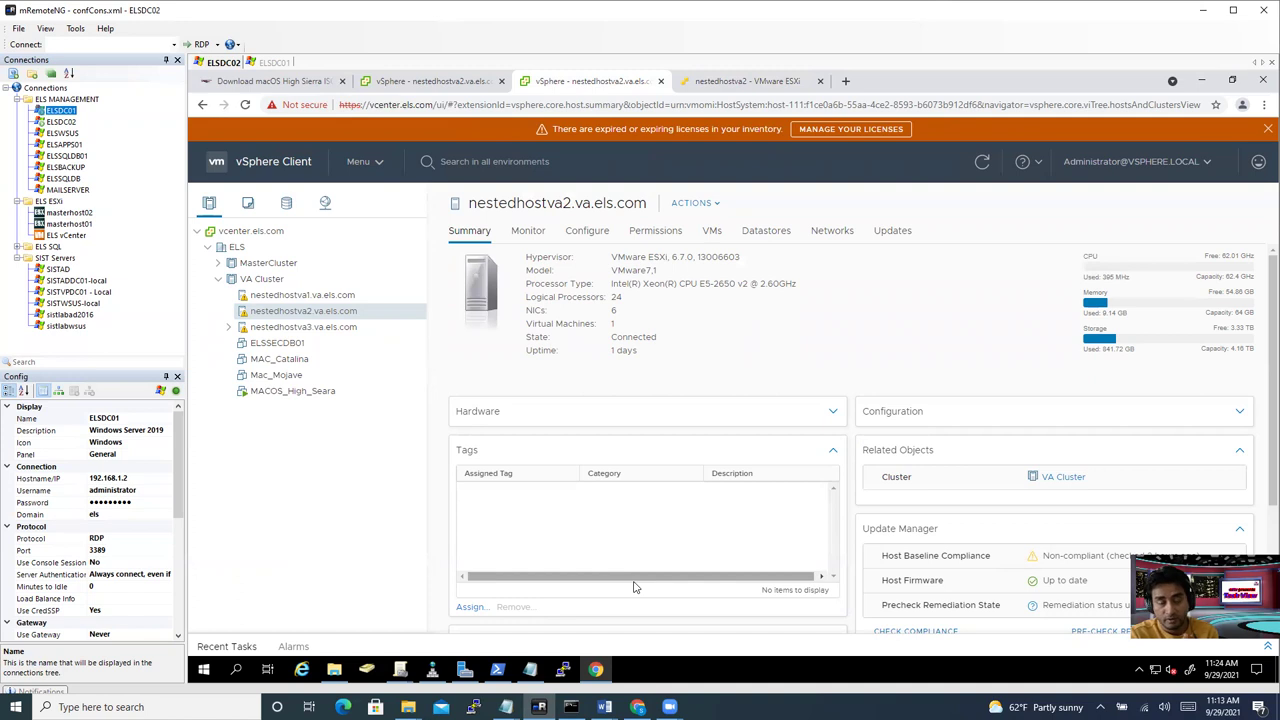
Step: Browse the ISO folder of the NFS01 datastore on the ESXi host and widen its file column to read the macOS ISO names
left_click(755, 89)
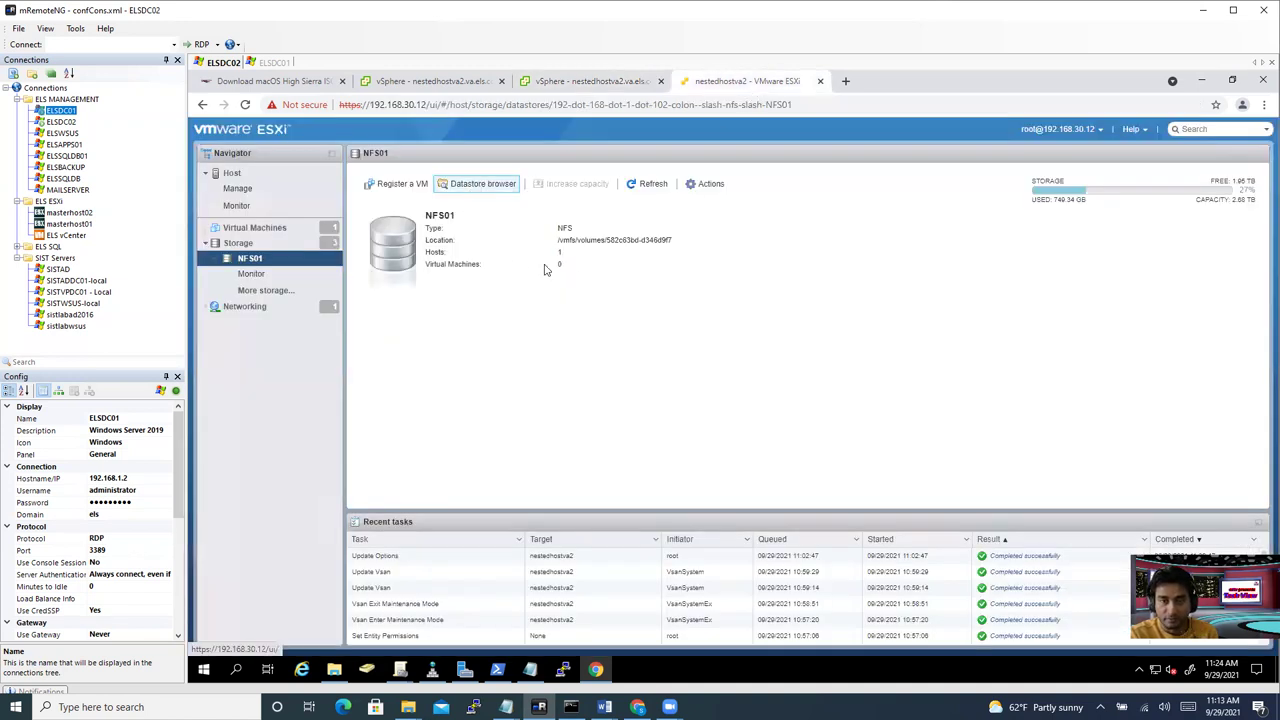
scroll(593, 460, "down", 3)
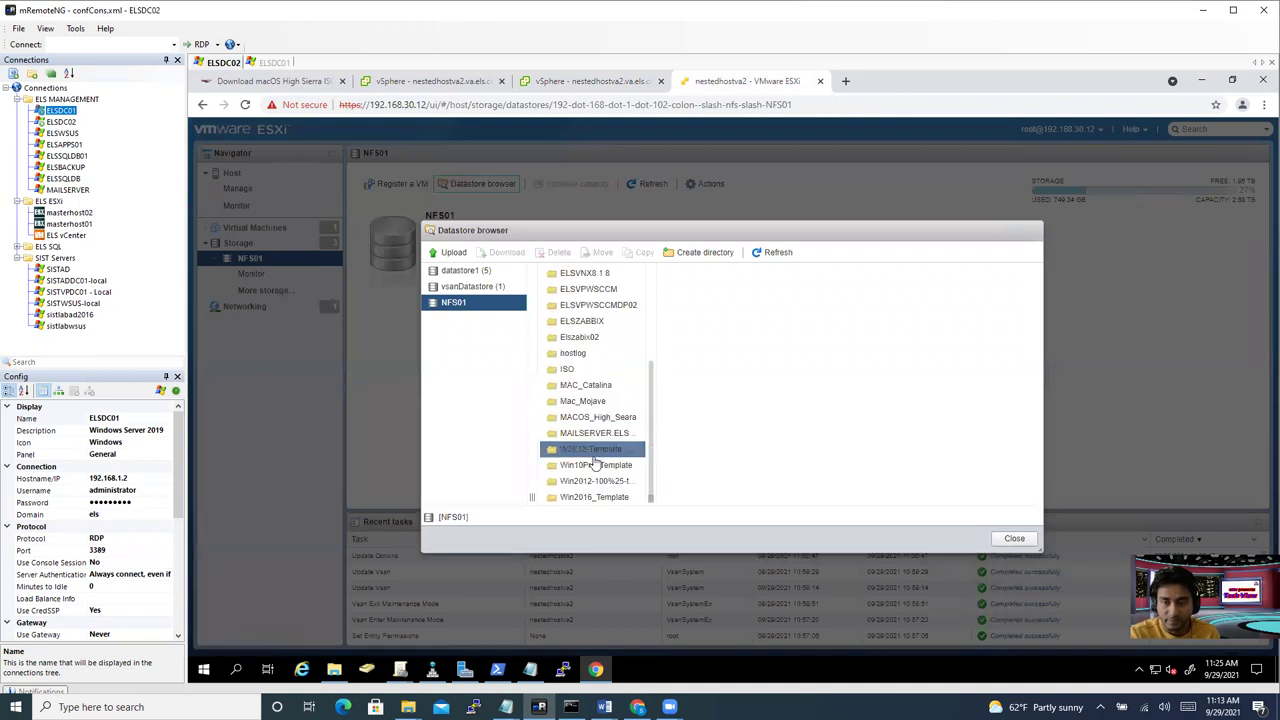
left_click(585, 370)
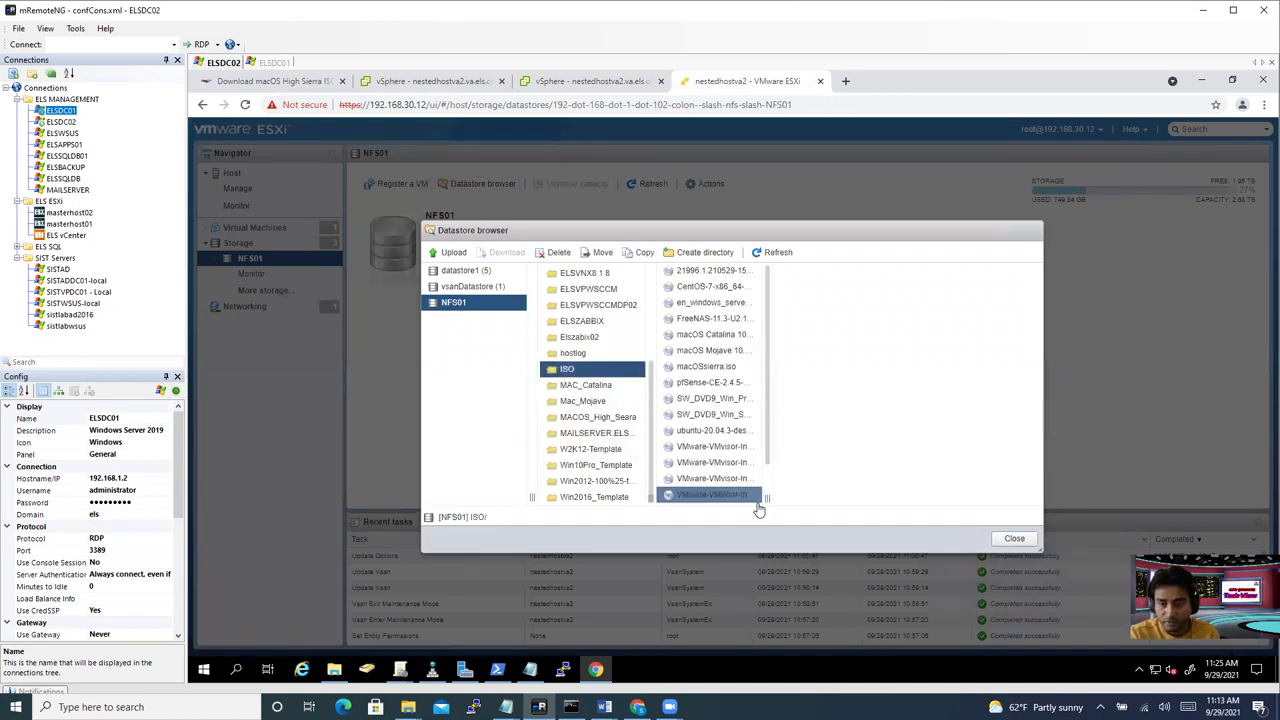
left_click_drag(767, 497, 925, 497)
left_click(748, 352)
left_click(750, 338)
left_click(722, 368)
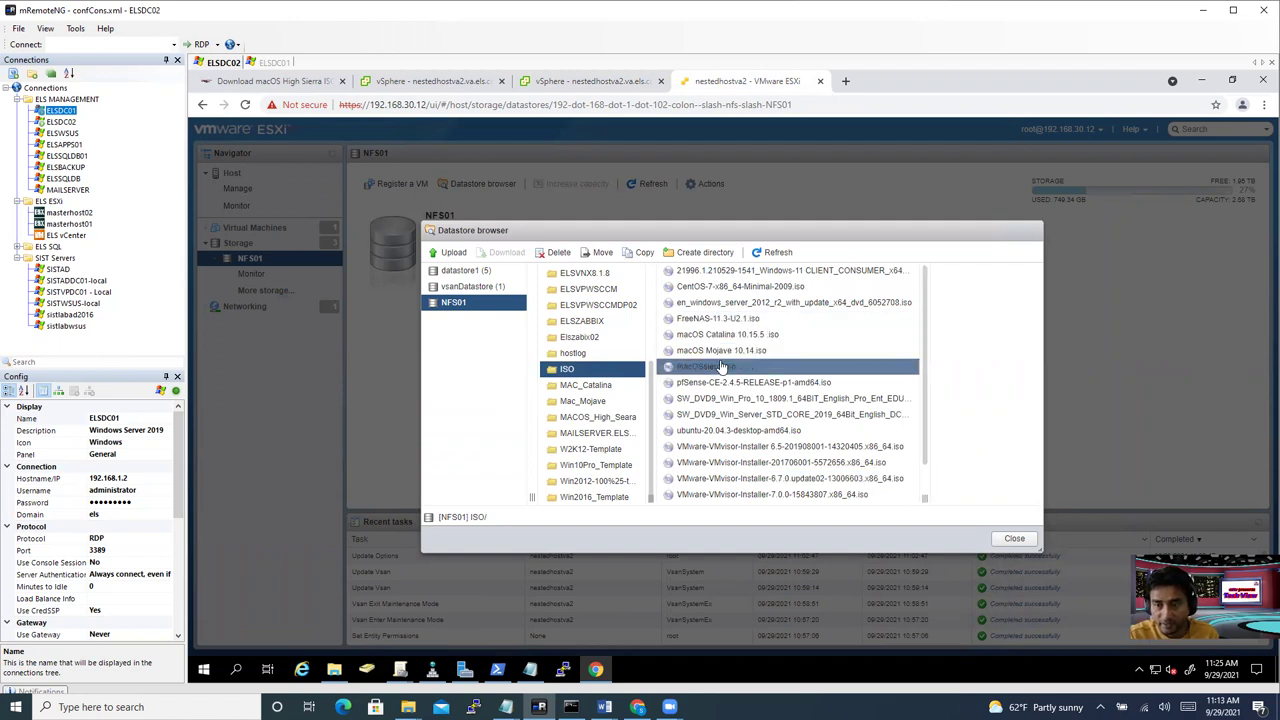
left_click_drag(722, 378, 800, 418)
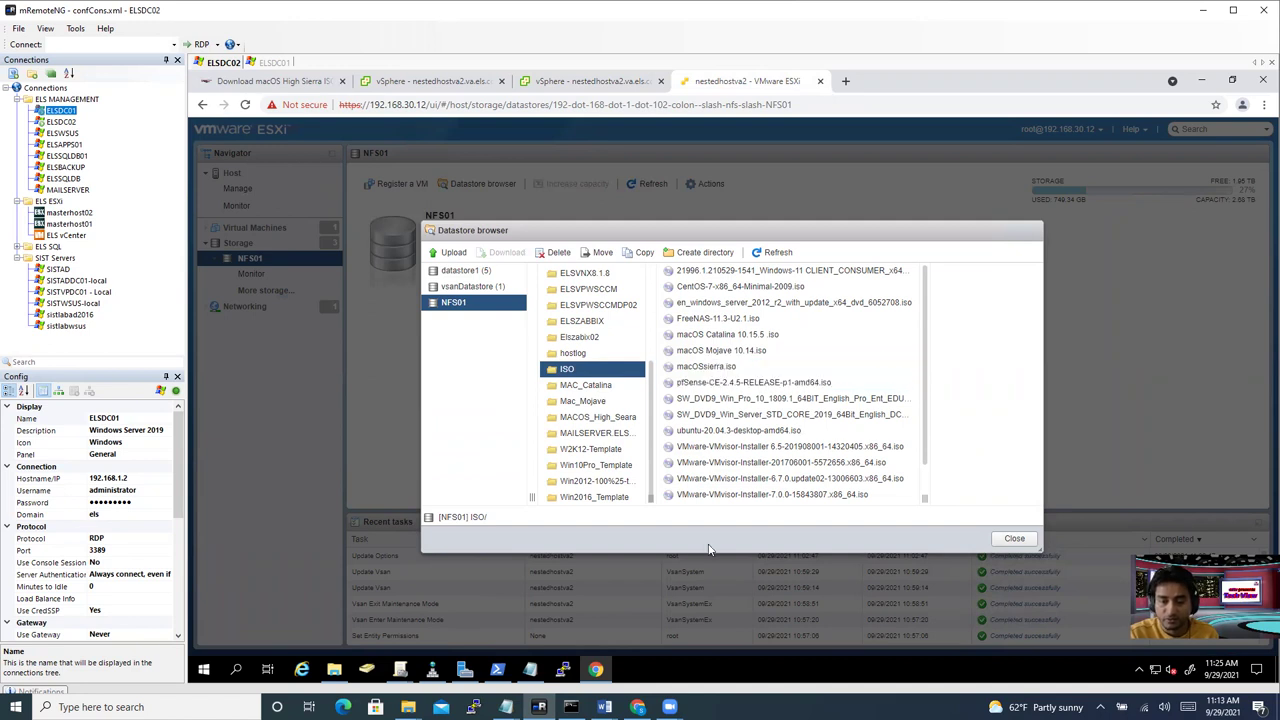
Step: Look up the vmscrub.com guide on installing macOS 11 Big Sur in the local Chrome, and return to the mRemoteNG session
left_click(638, 707)
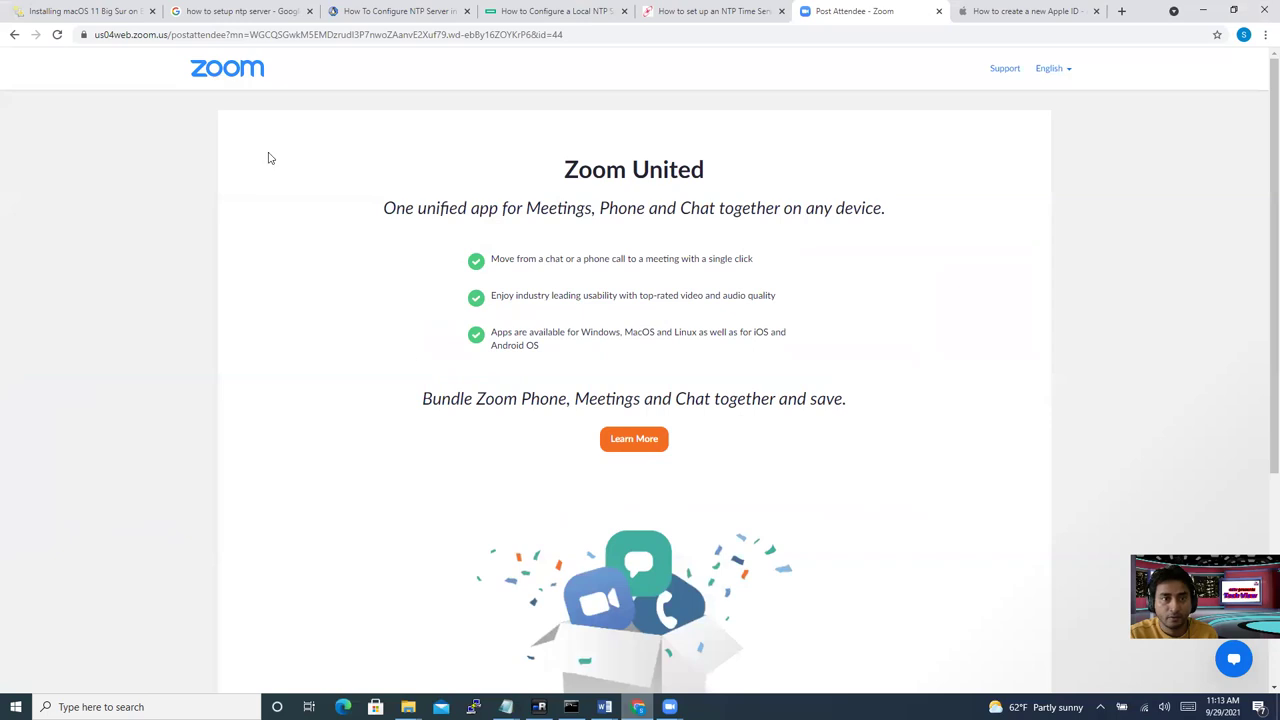
left_click(100, 11)
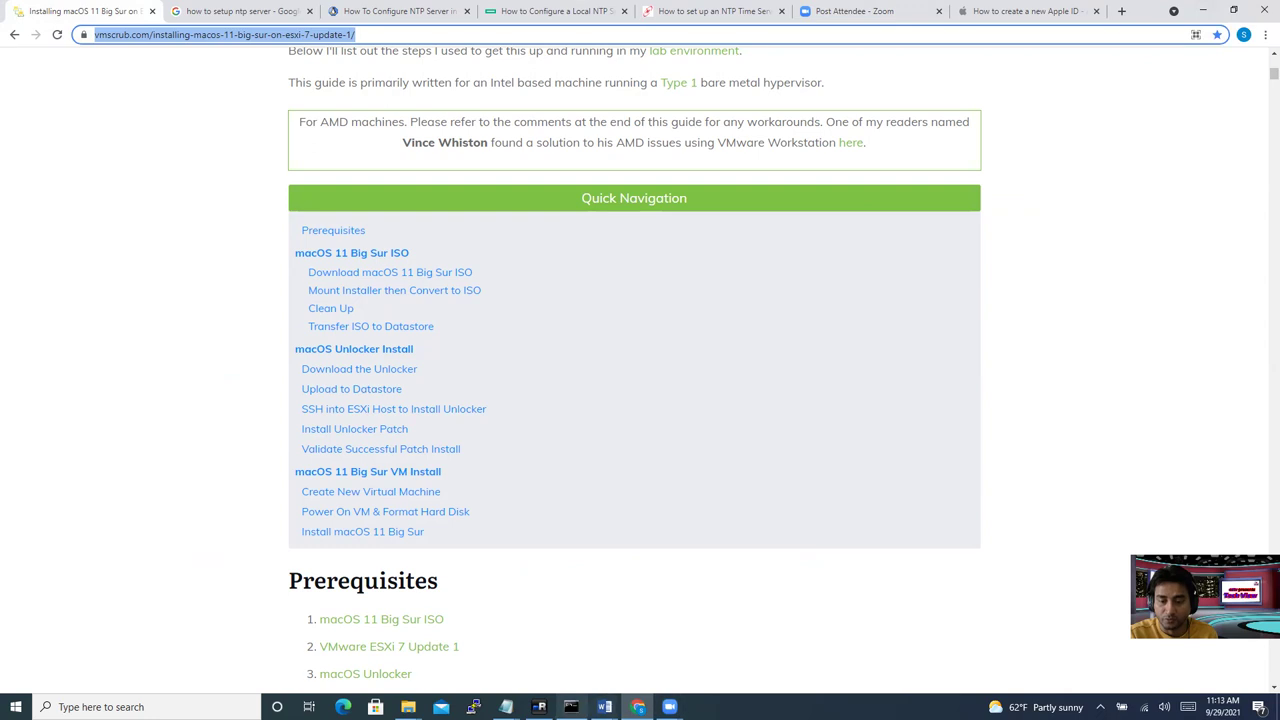
left_click(539, 707)
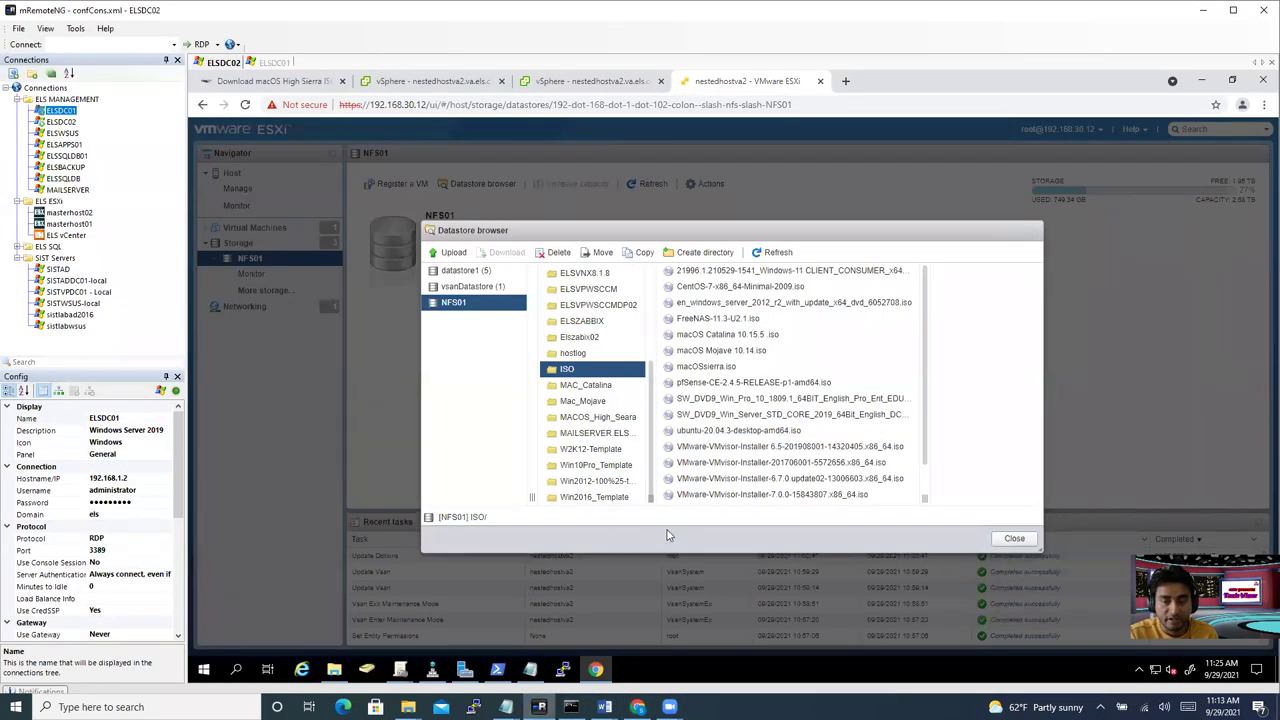
Step: Review the ISO files stored on NFS01 with the file column widened further, and close the datastore browser
left_click(805, 286)
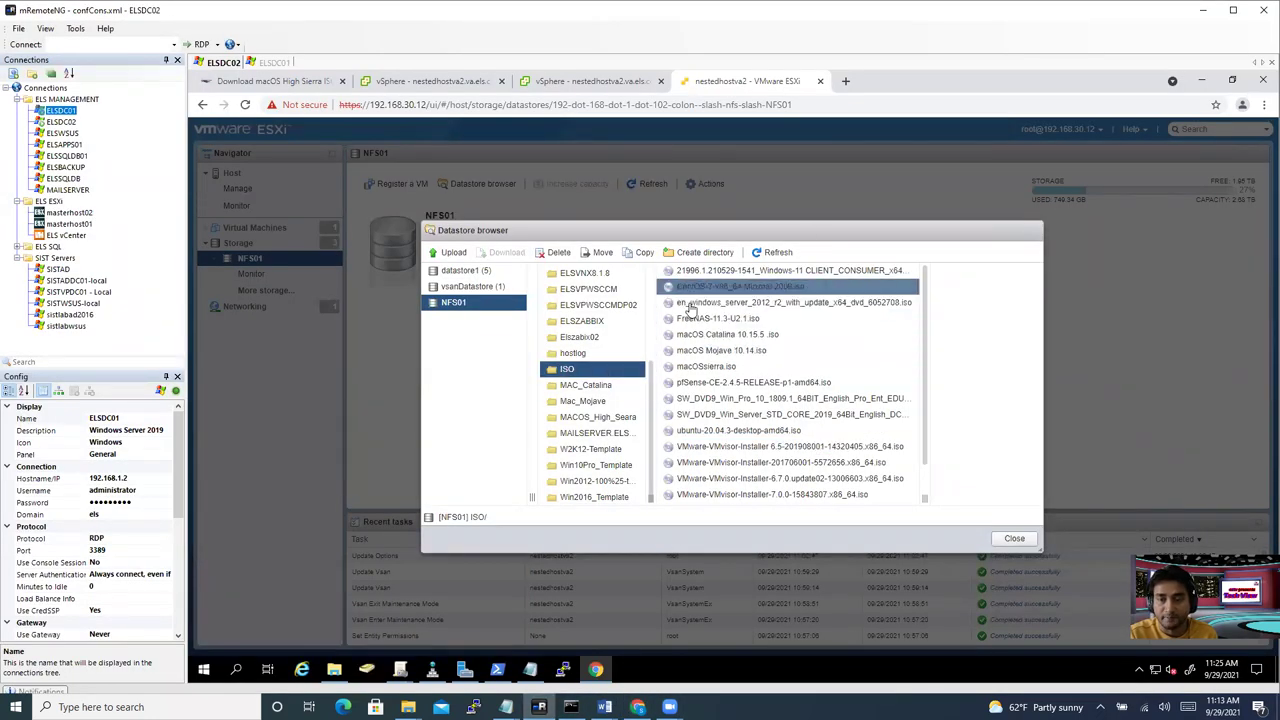
left_click(914, 447)
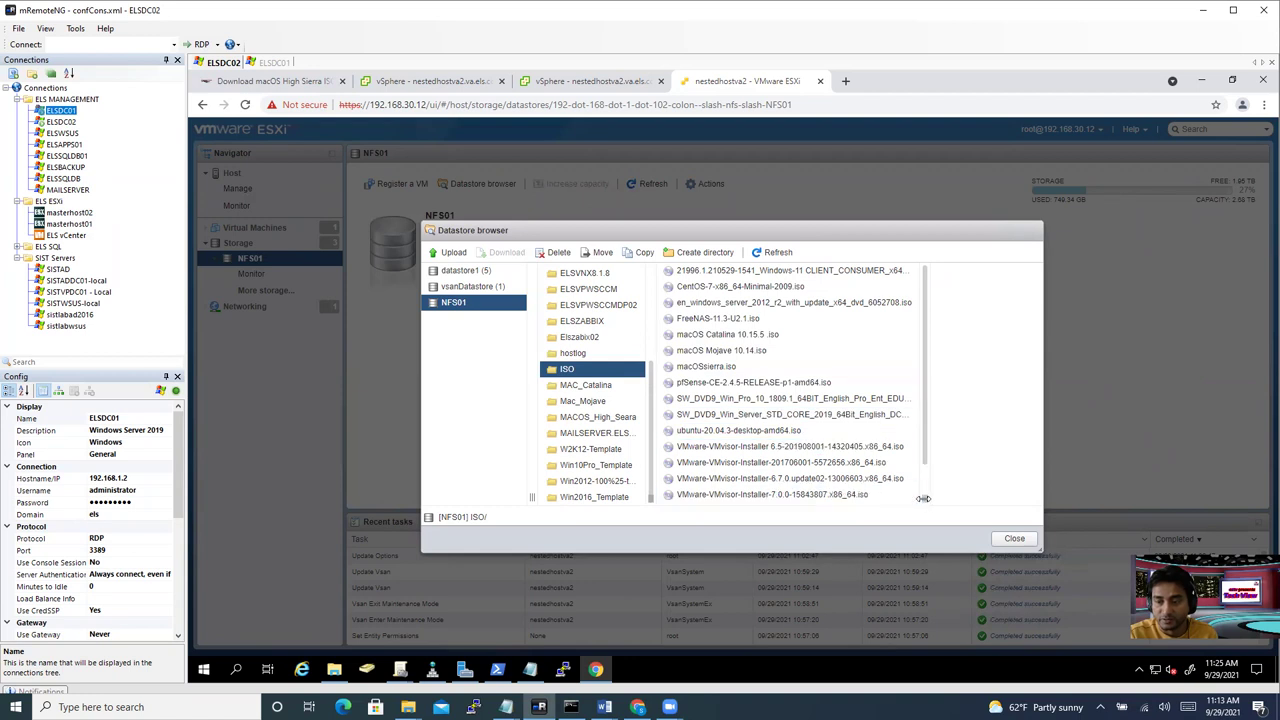
left_click(742, 346)
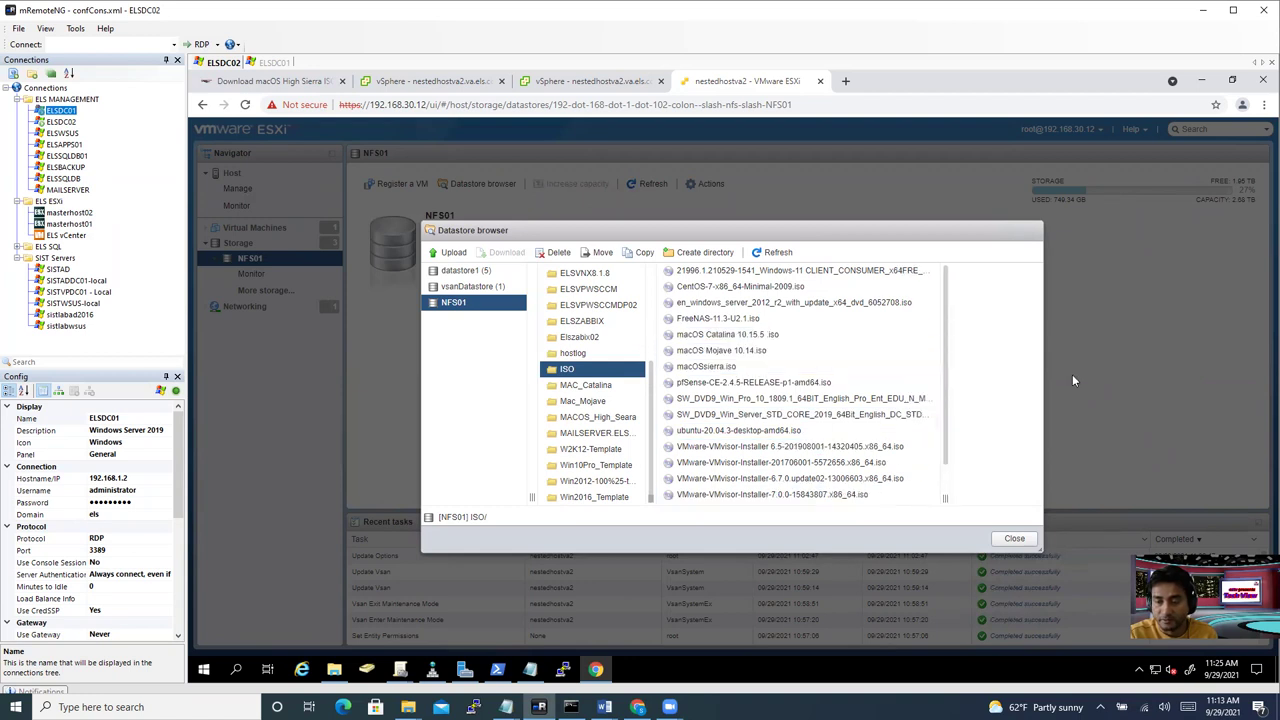
left_click(1015, 541)
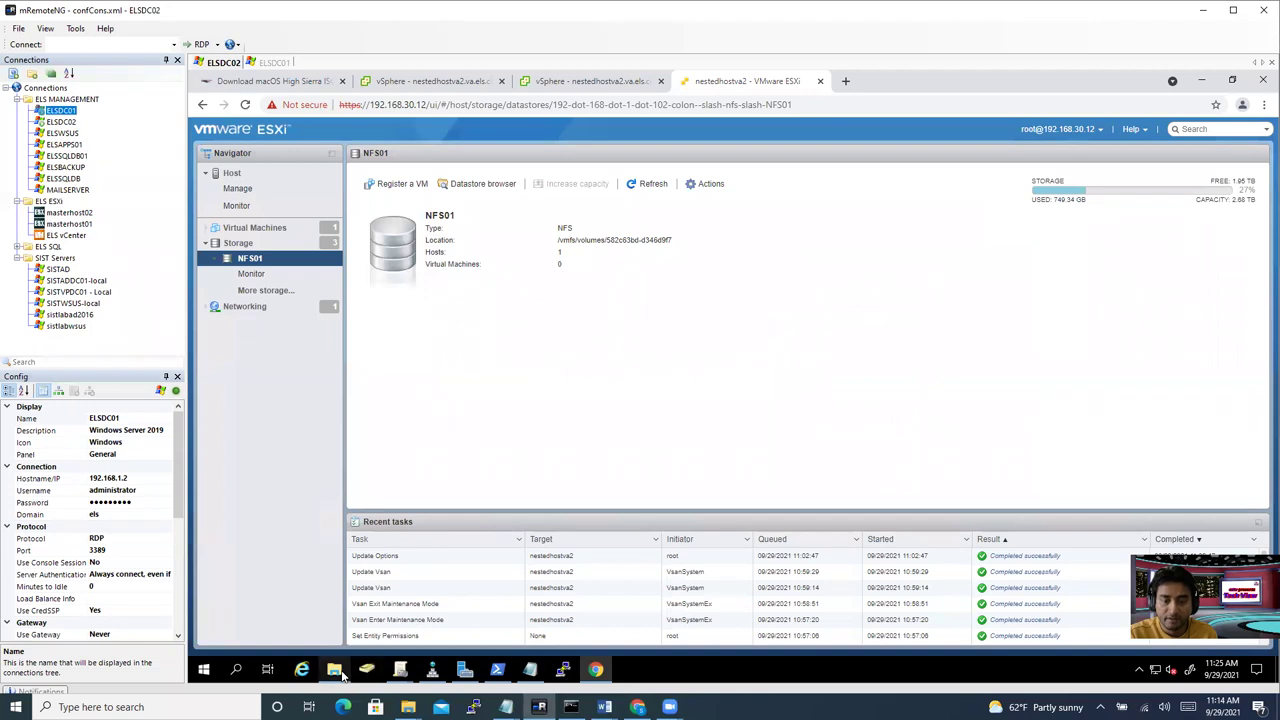
Step: Switch to File Explorer on the remote server and inspect the esxi-unlocker-master folder and its esxi-unlocker-301 subfolder in Downloads
left_click(335, 672)
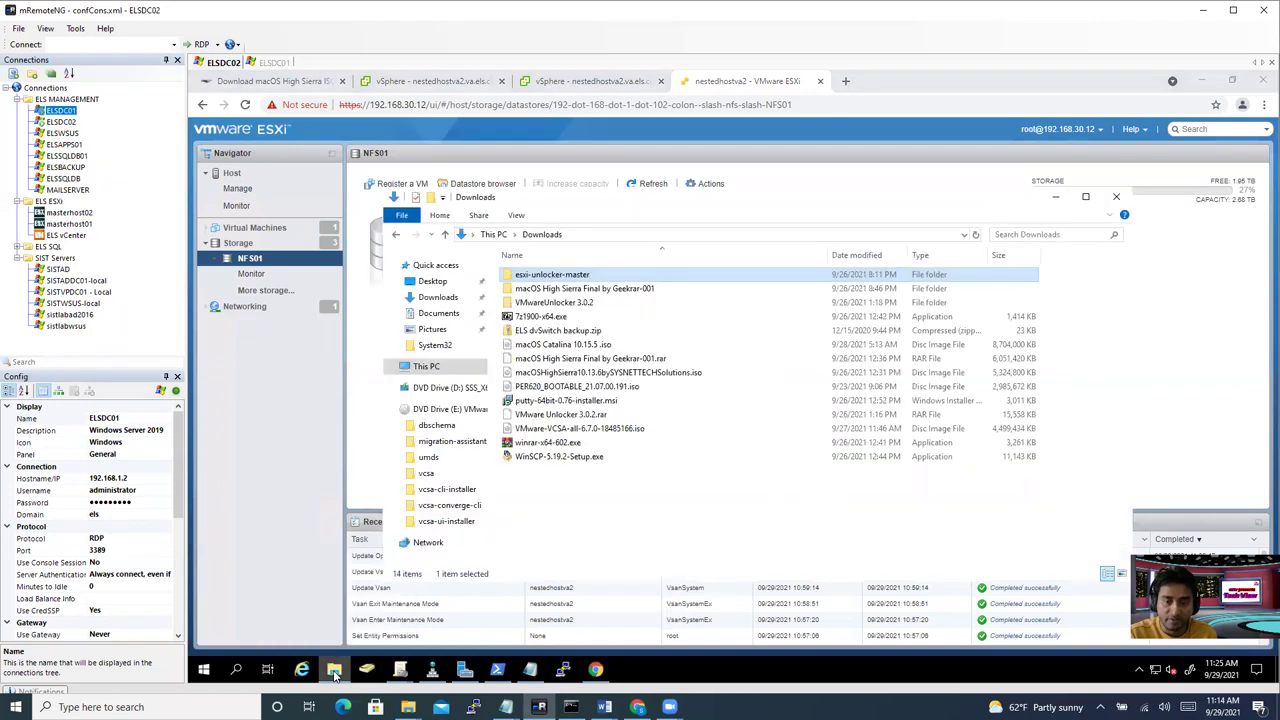
left_click(670, 514)
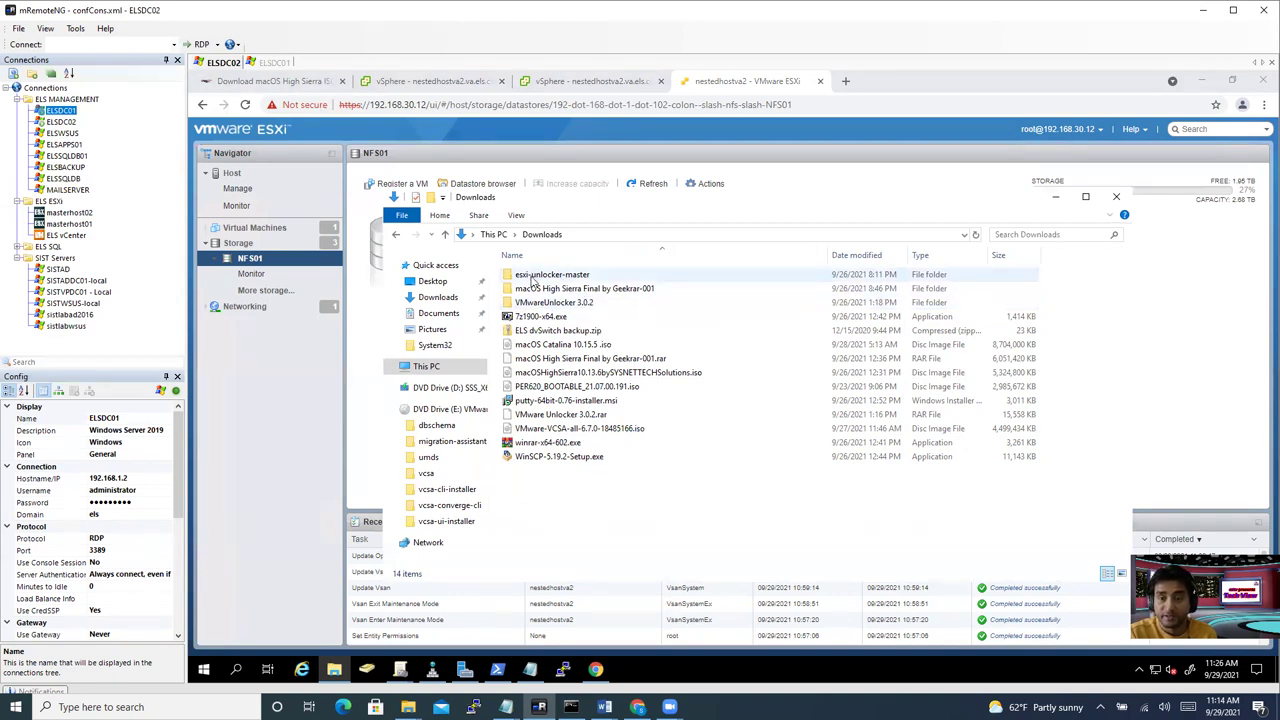
left_click(532, 279)
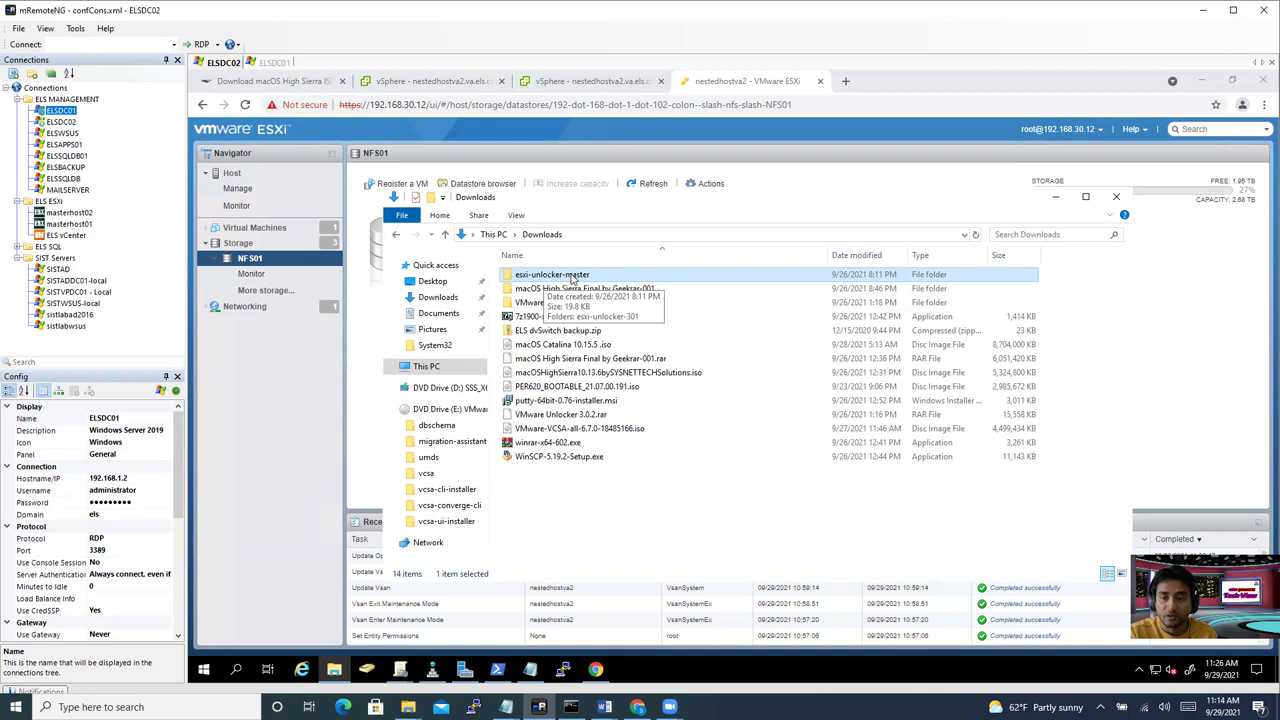
double_click(573, 277)
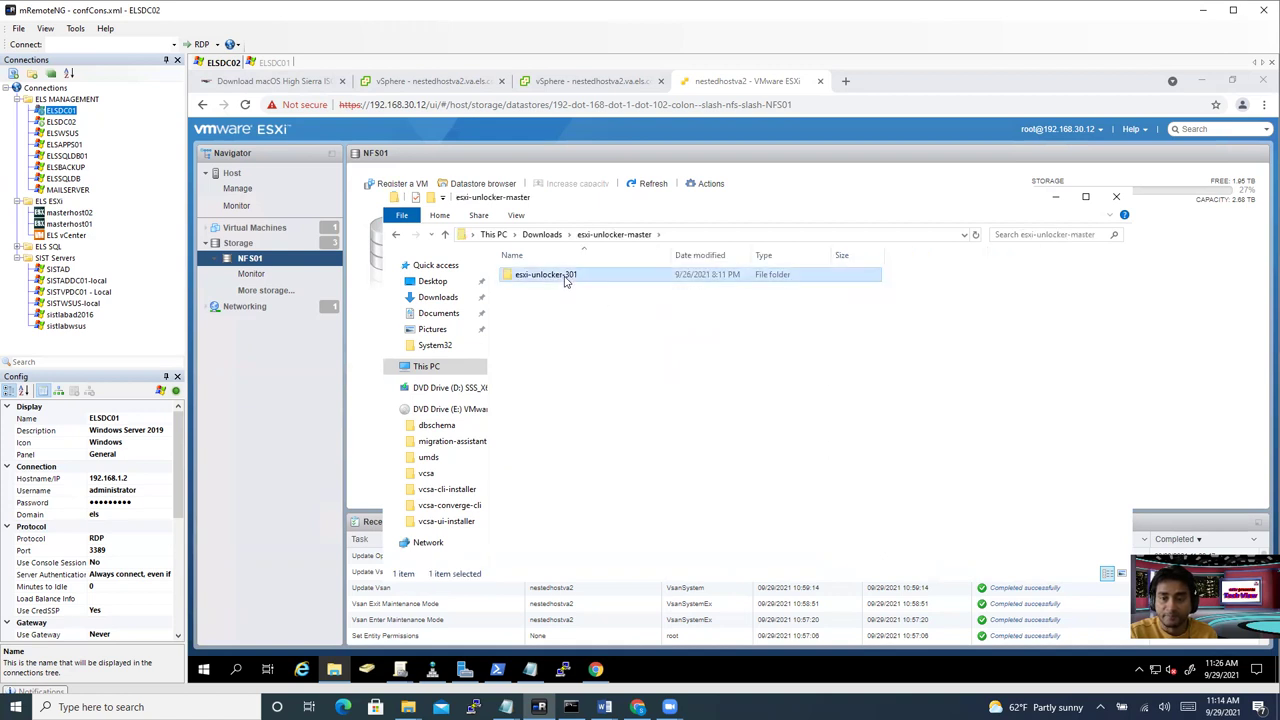
double_click(573, 278)
left_click(445, 234)
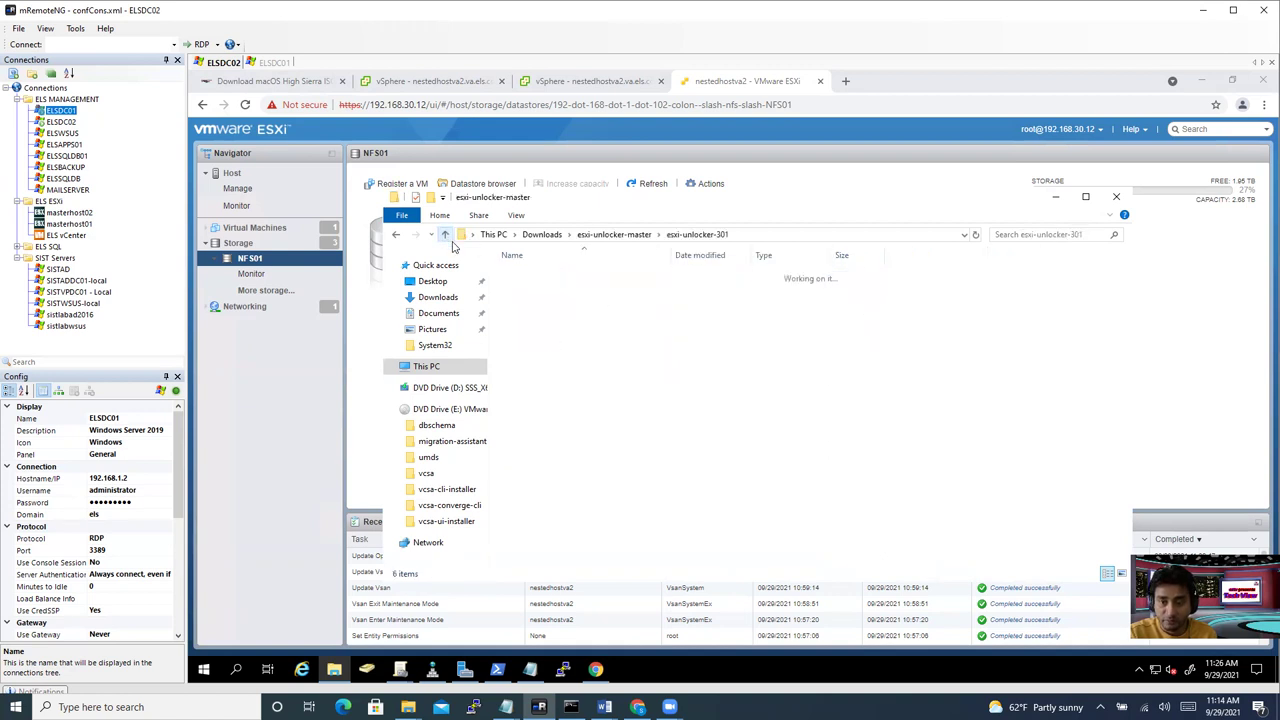
left_click(445, 234)
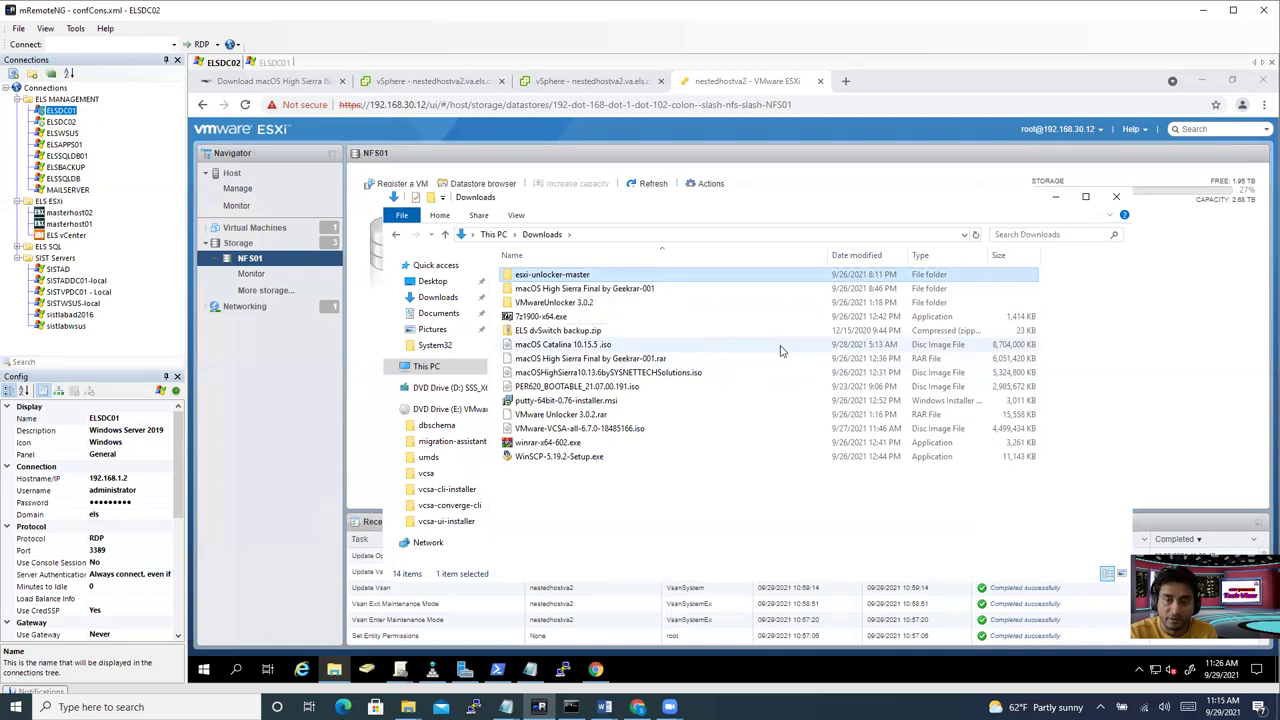
left_click(645, 492)
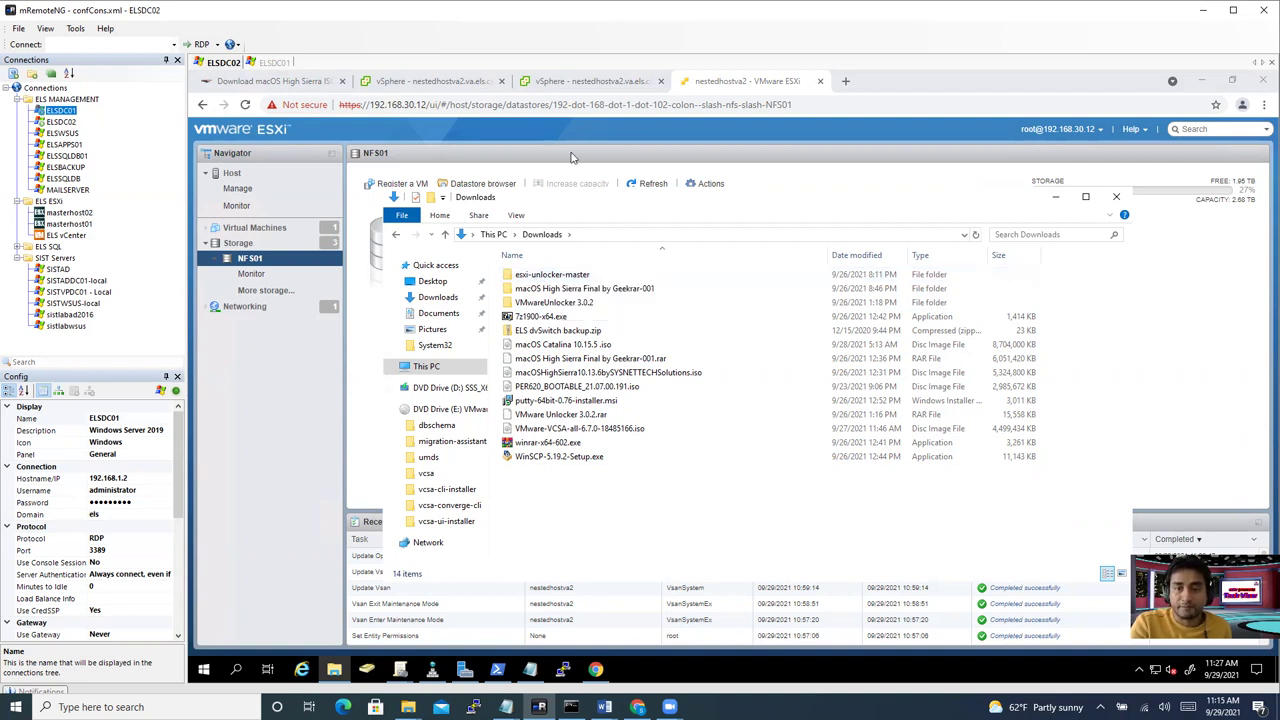
Step: Switch to the vSphere Client and start the SSH service on host nestedhostva2.va.els.com
left_click(287, 382)
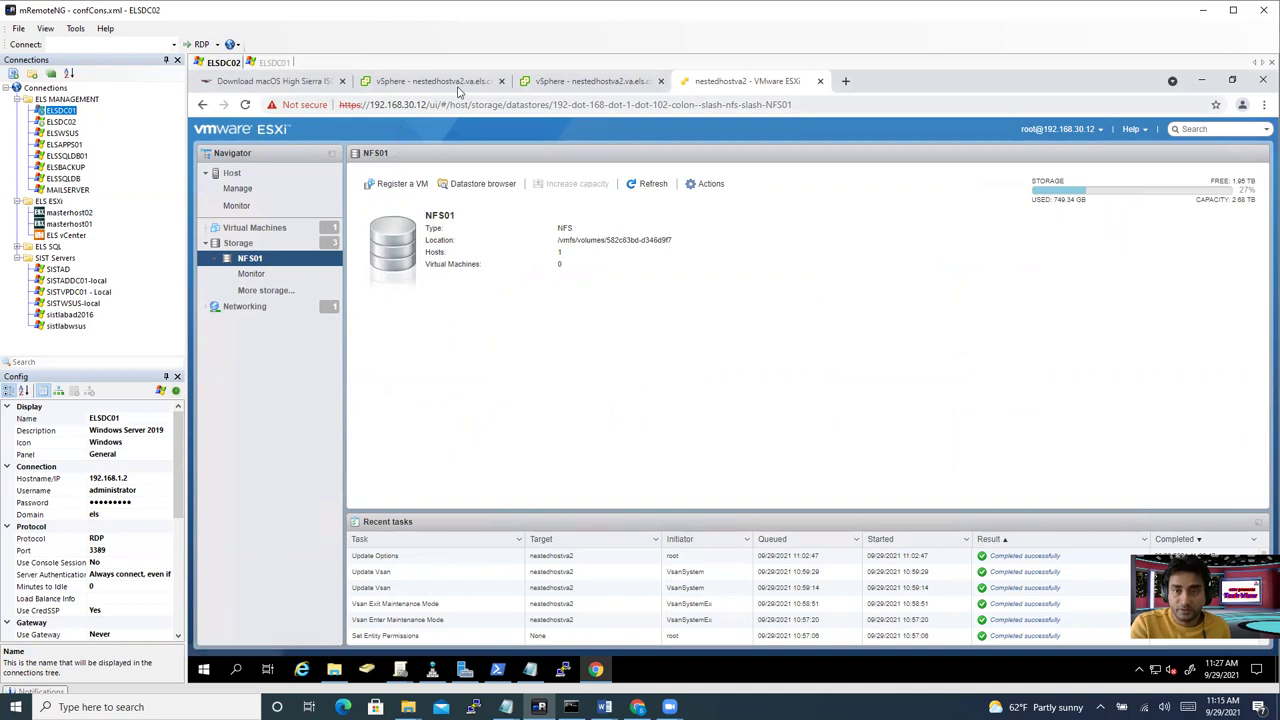
left_click(542, 83)
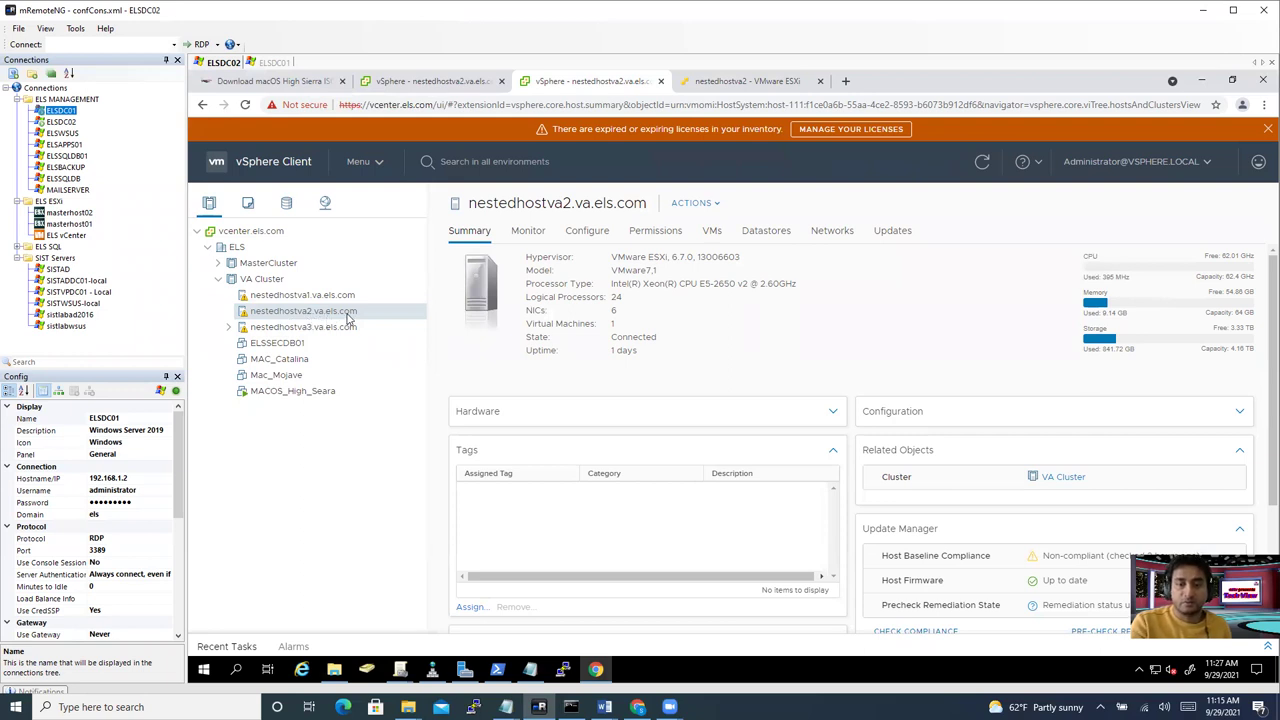
left_click(595, 226)
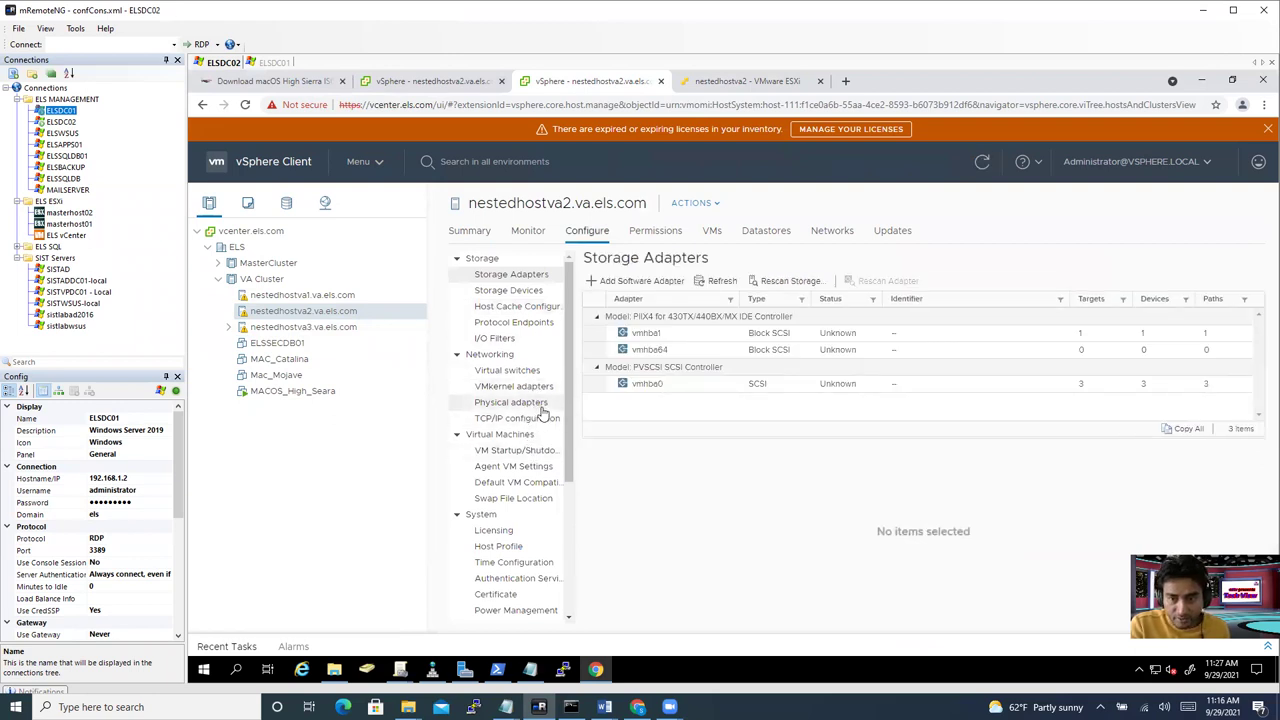
scroll(524, 558, "down", 3)
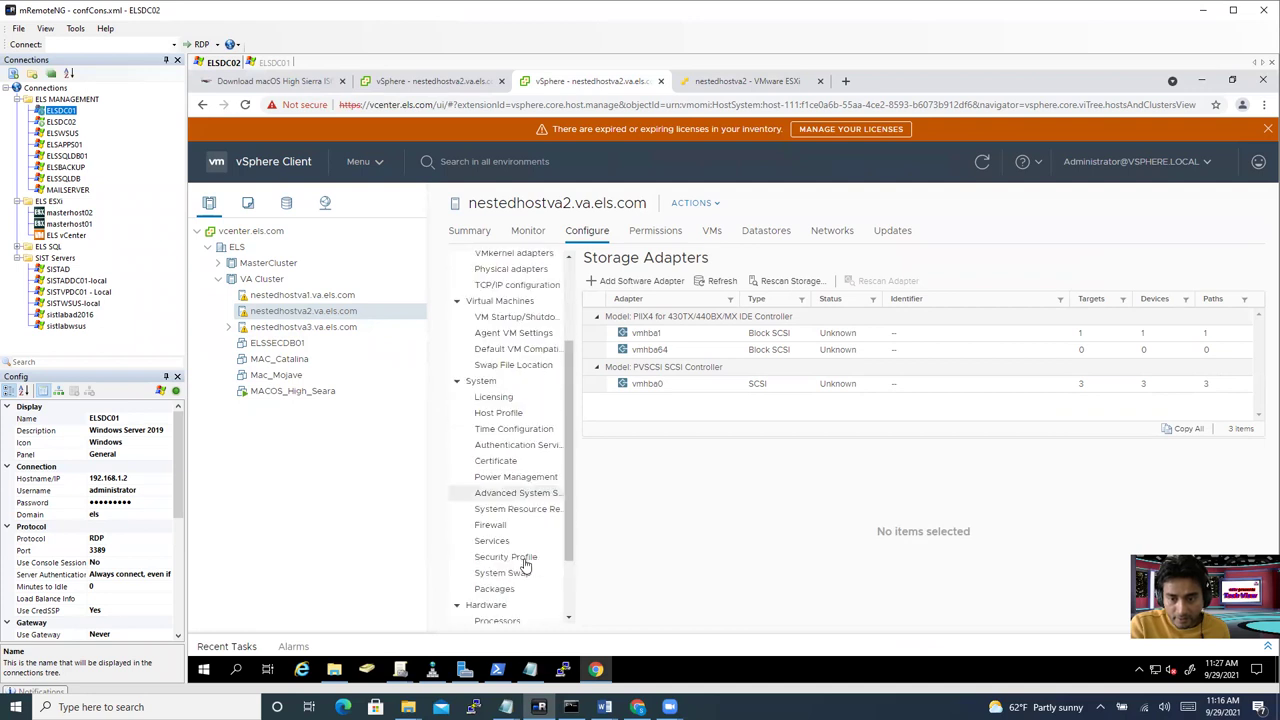
left_click(491, 541)
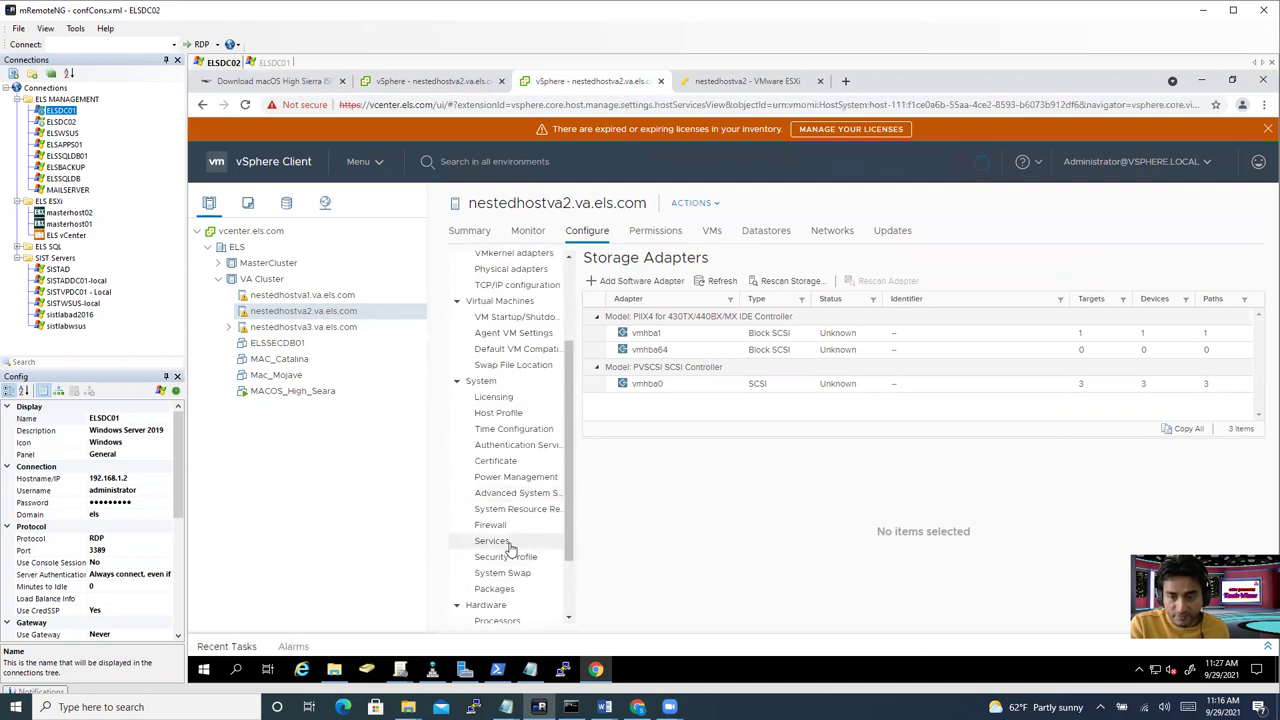
left_click(604, 358)
left_click(655, 286)
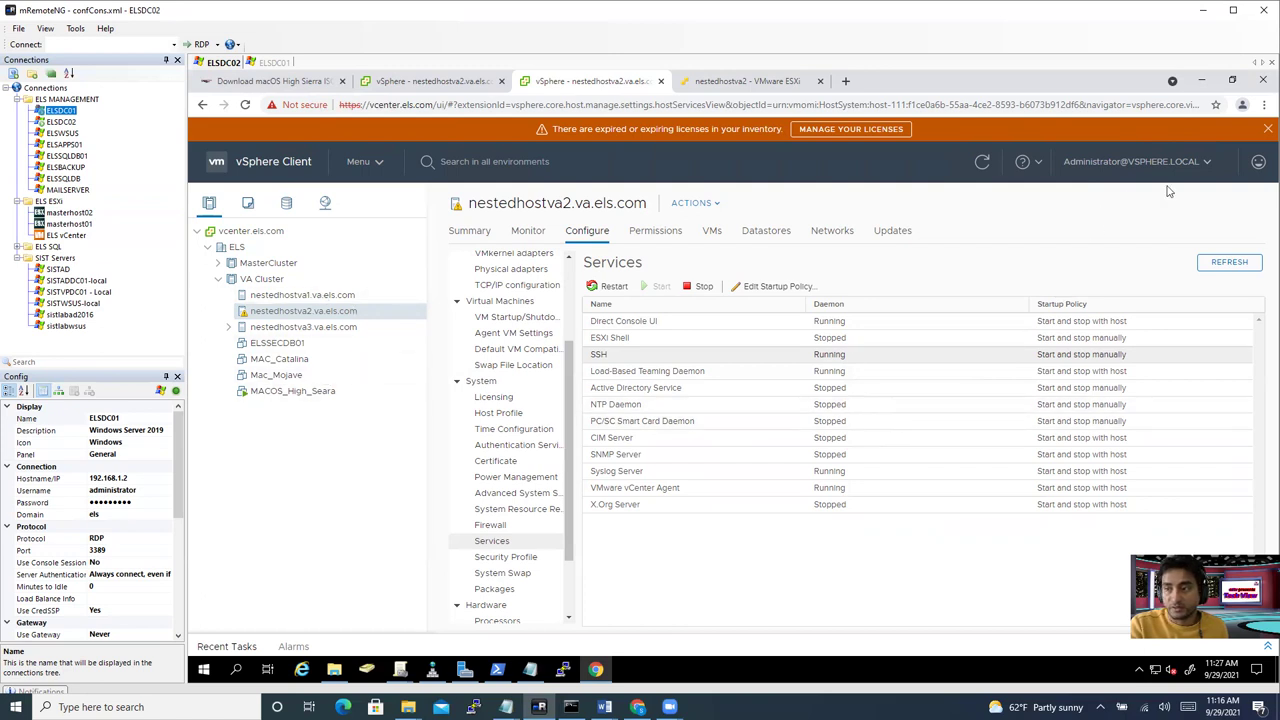
Step: Minimize the remote browser, and close the nestedhostva2 properties dialog and the DNS Manager window
left_click(1204, 83)
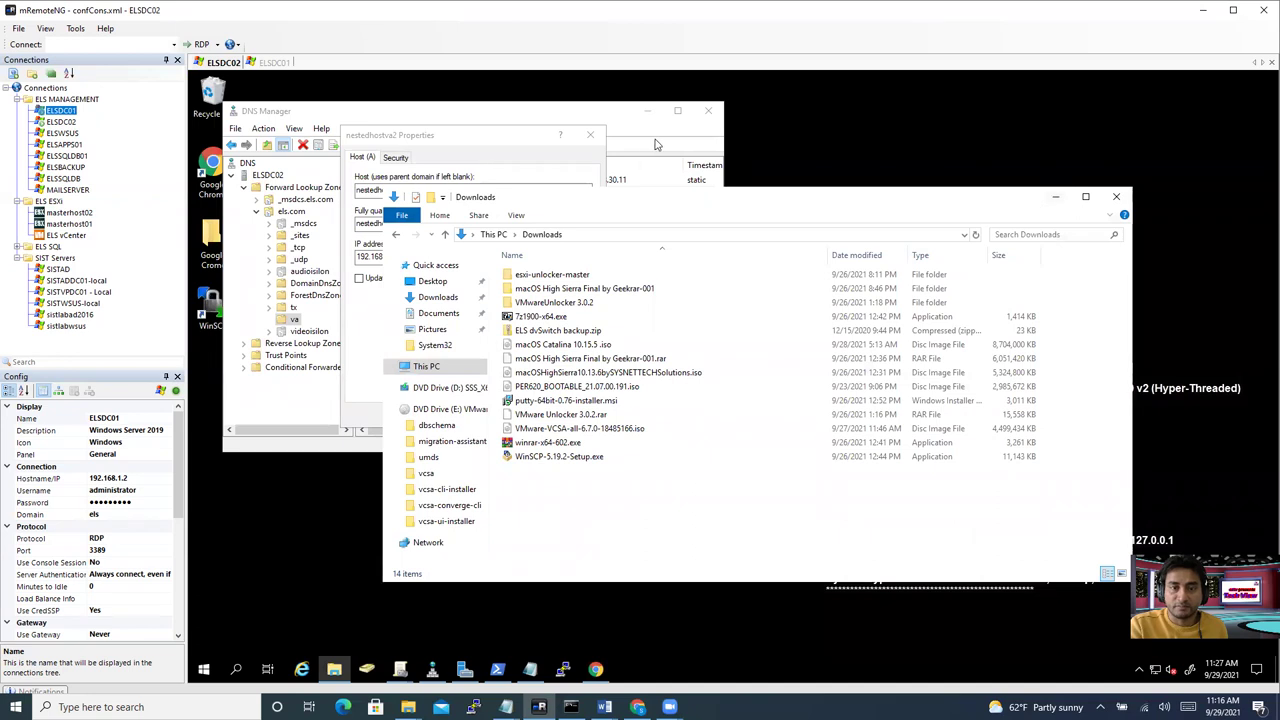
left_click(703, 115)
left_click(590, 134)
left_click(703, 115)
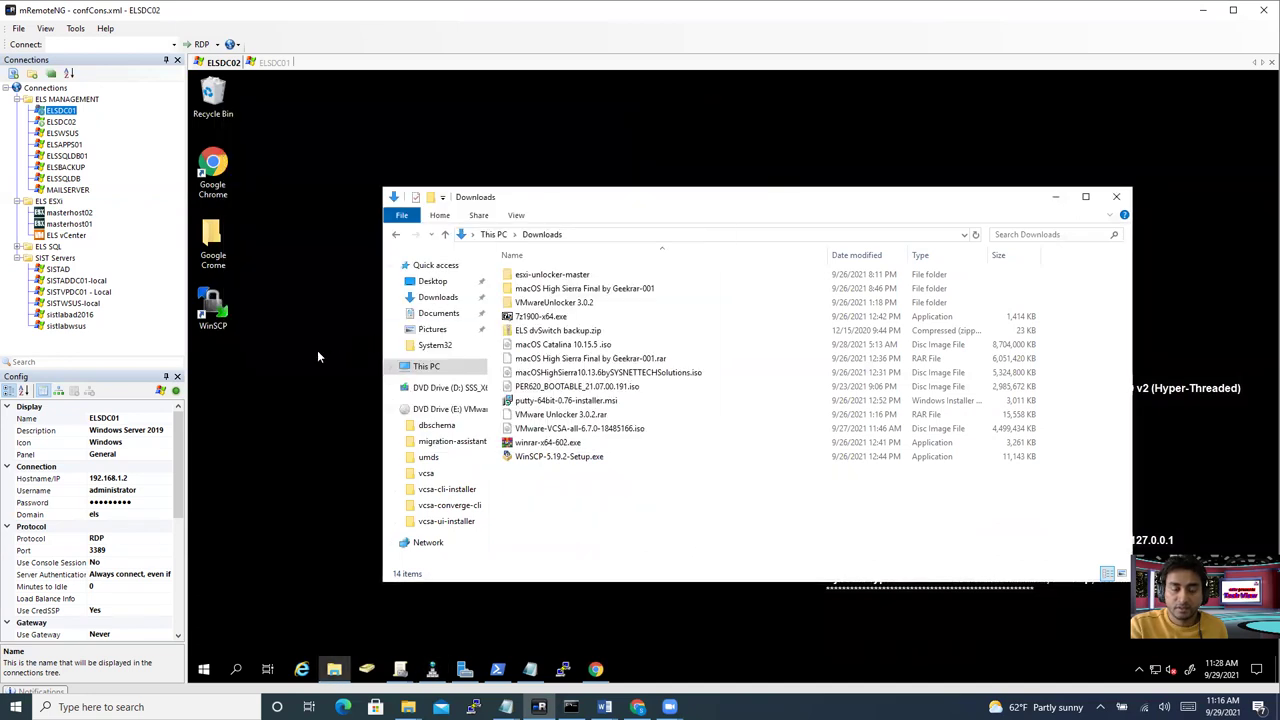
left_click(273, 292)
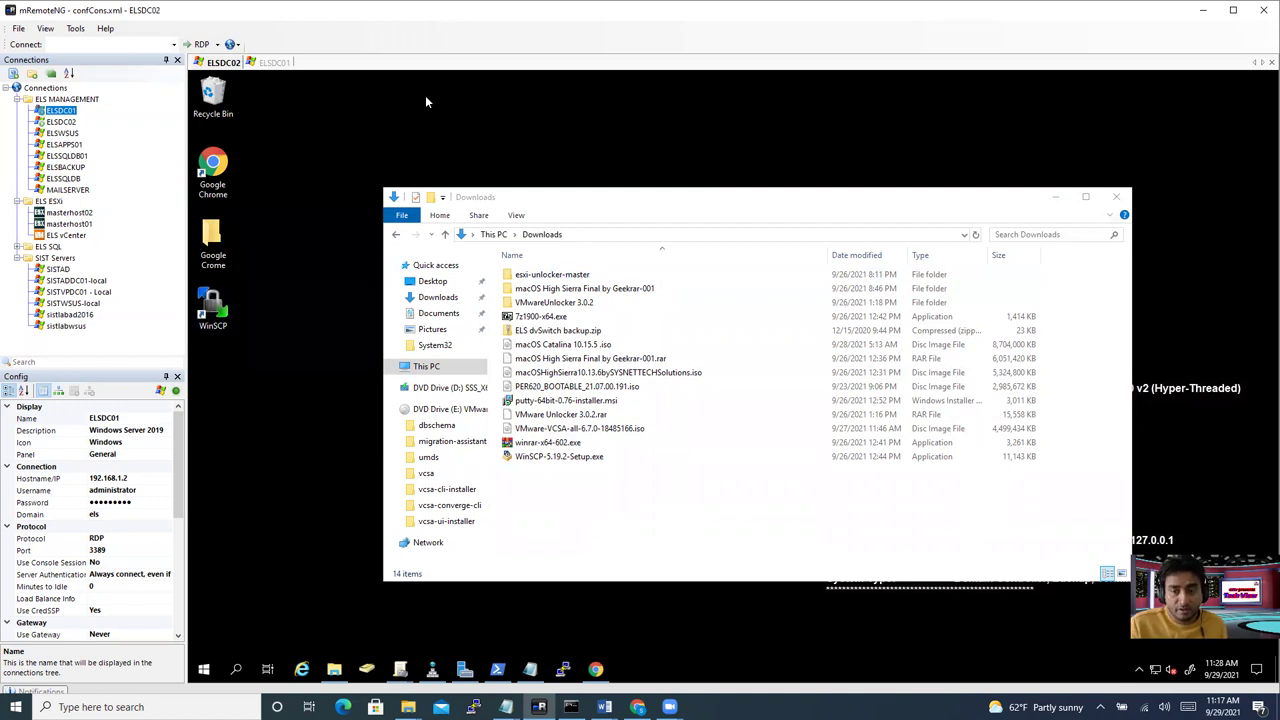
Step: Launch WinSCP on the remote server and start an SFTP connection to host 192.168.30.12
double_click(213, 328)
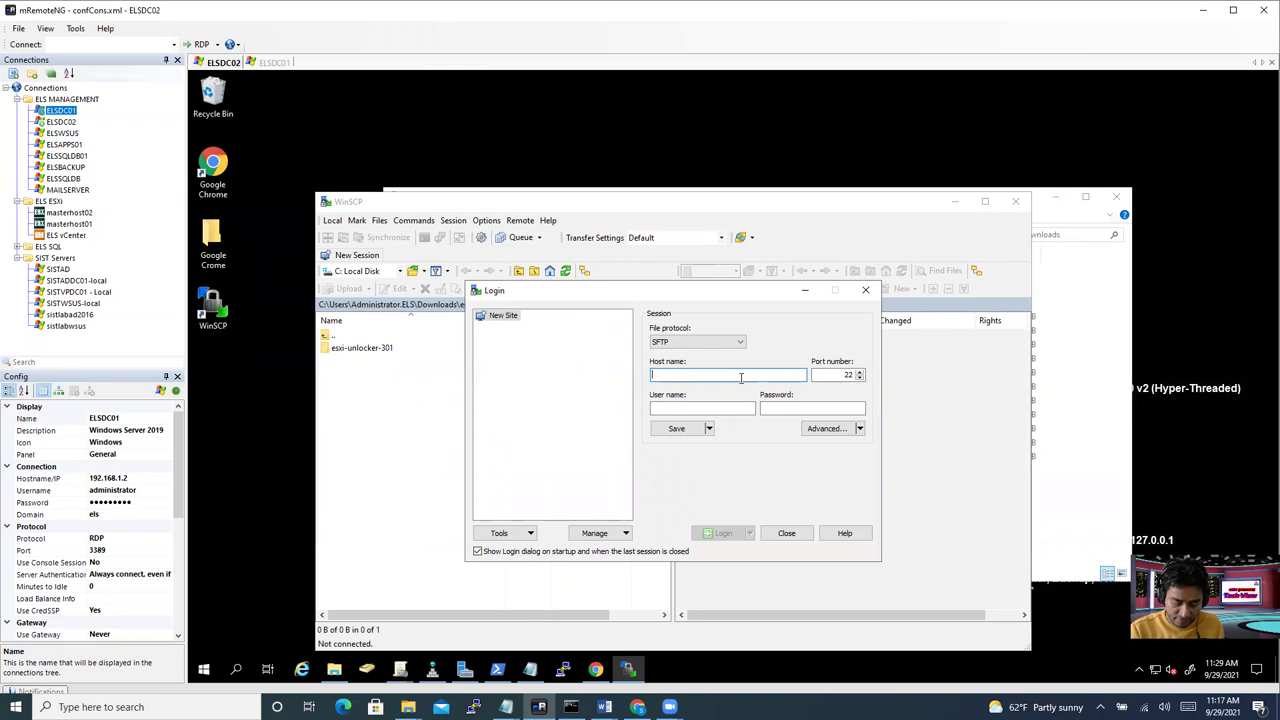
type("192")
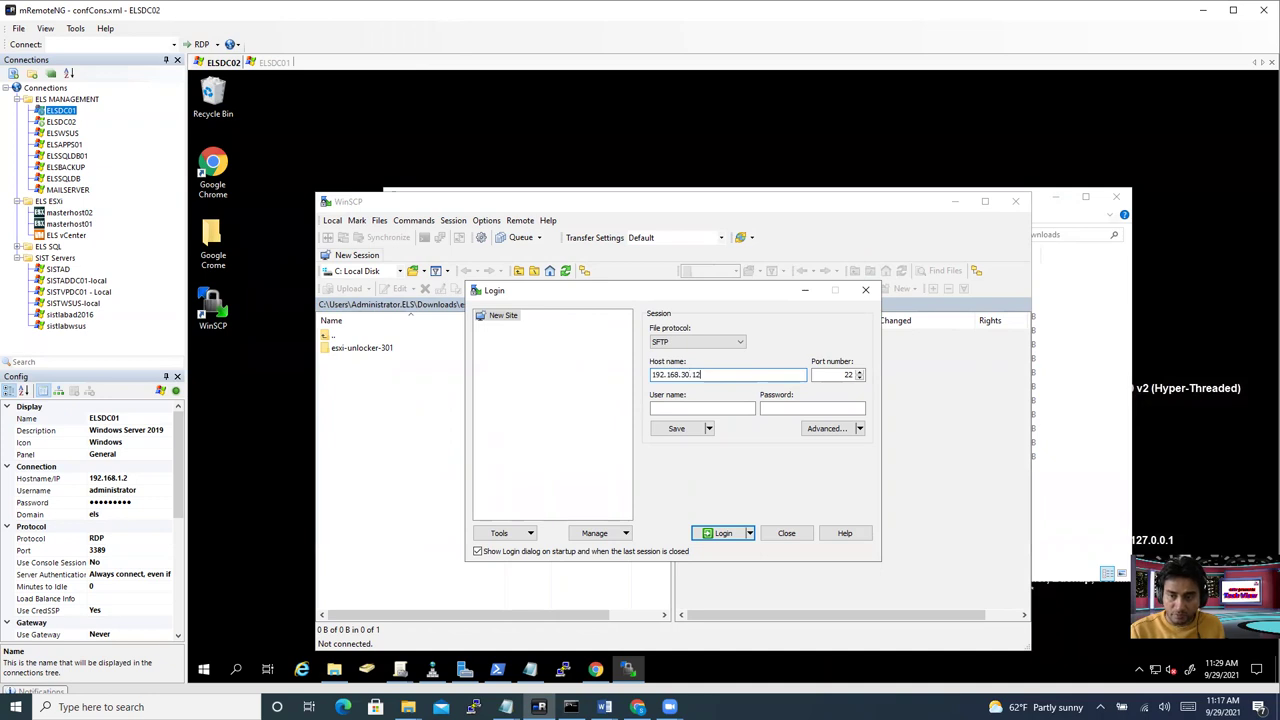
type(".168.30.12")
key("Return")
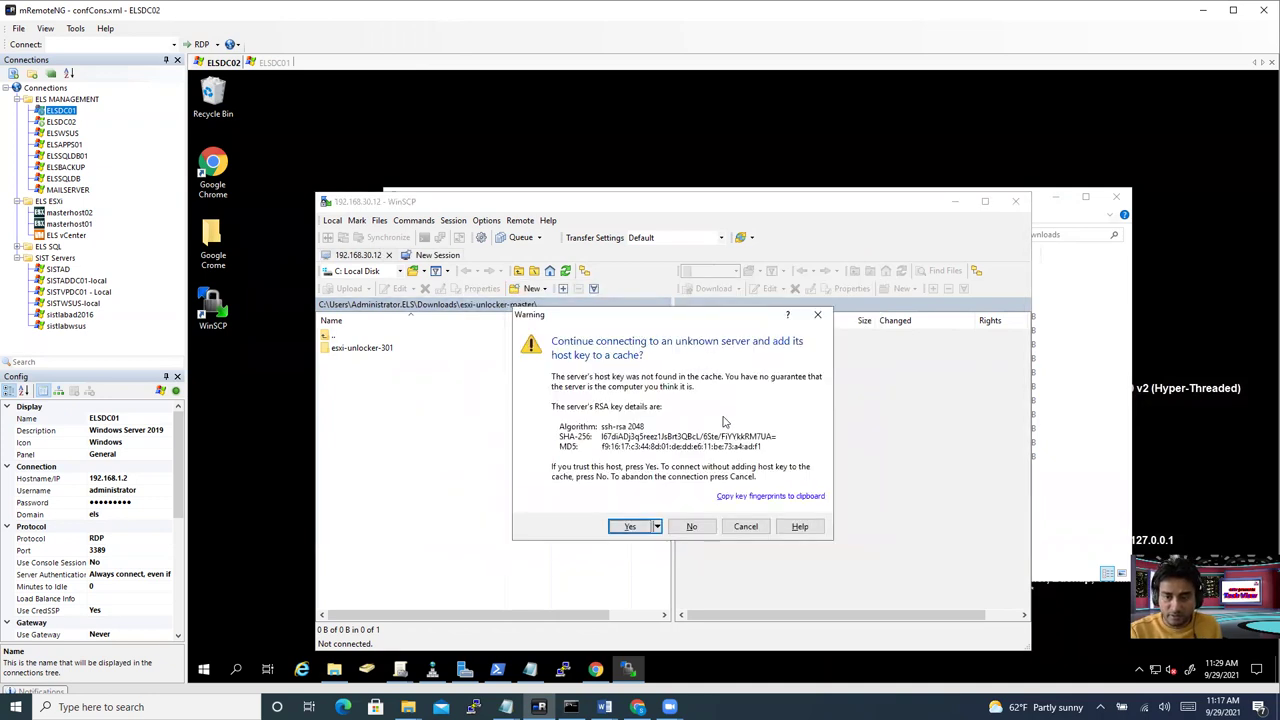
Step: Accept the server's unknown host key and log in as root with the account password
left_click(630, 527)
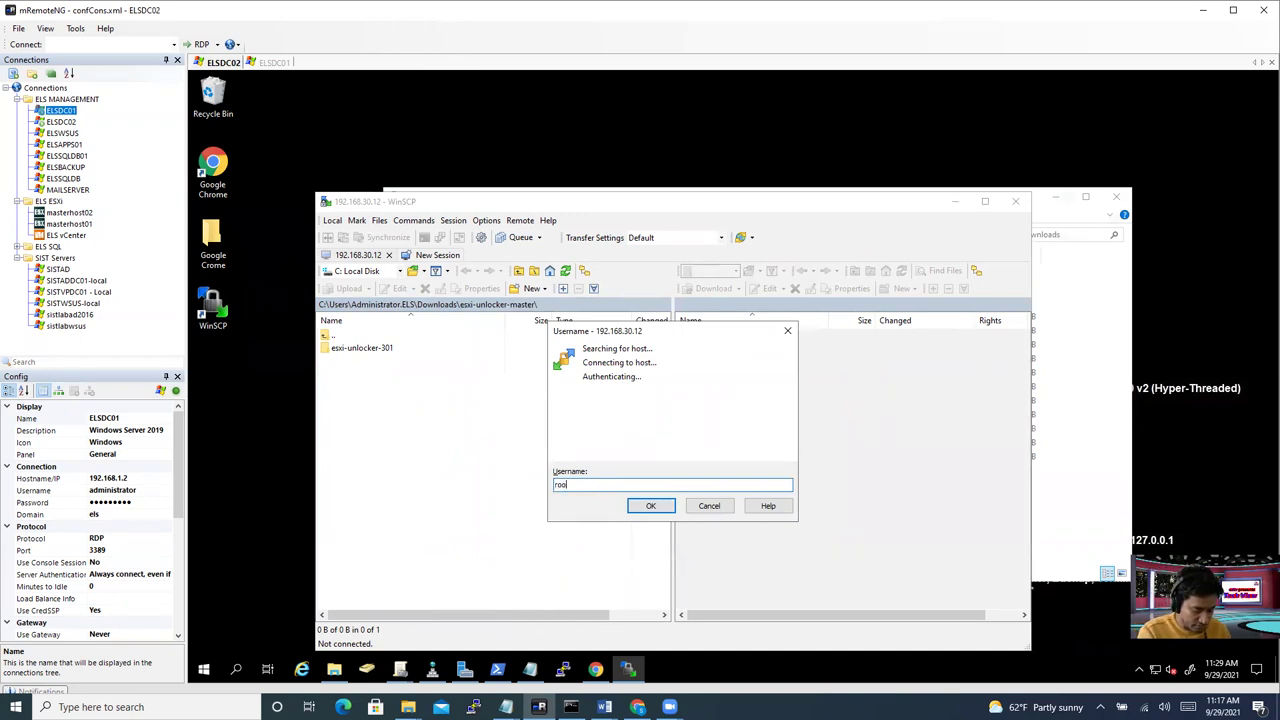
key("Return")
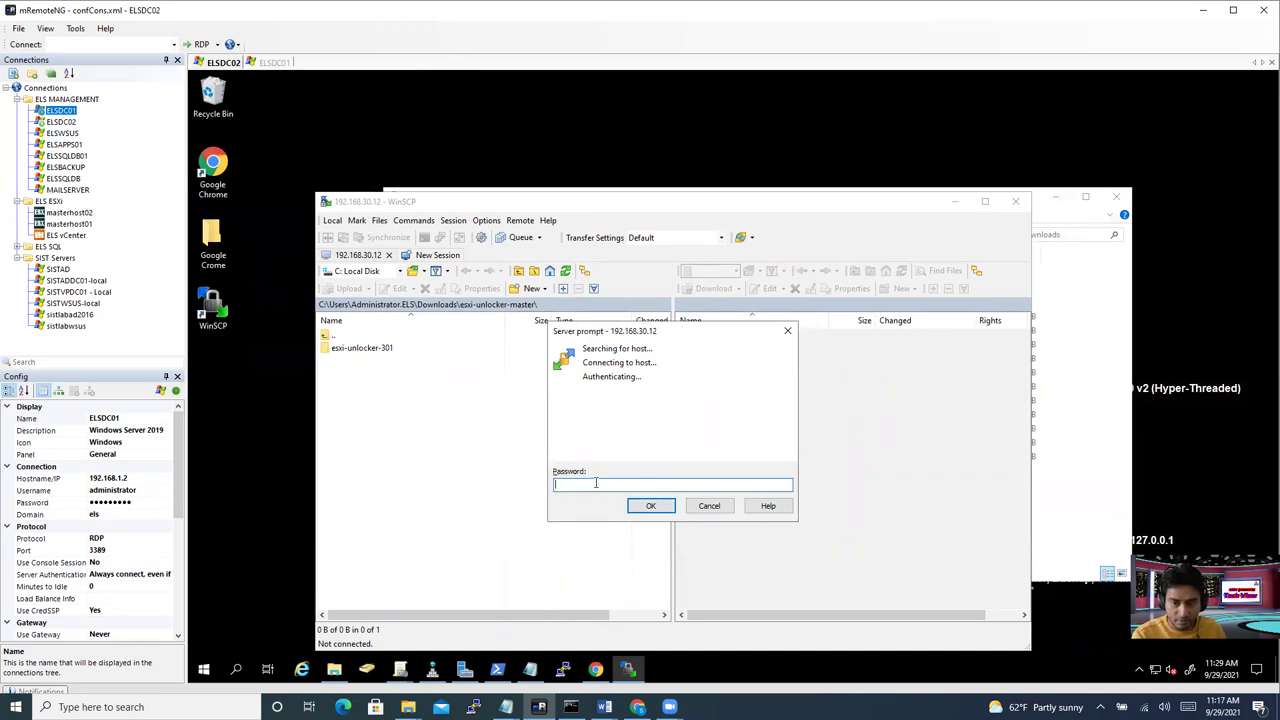
type("*")
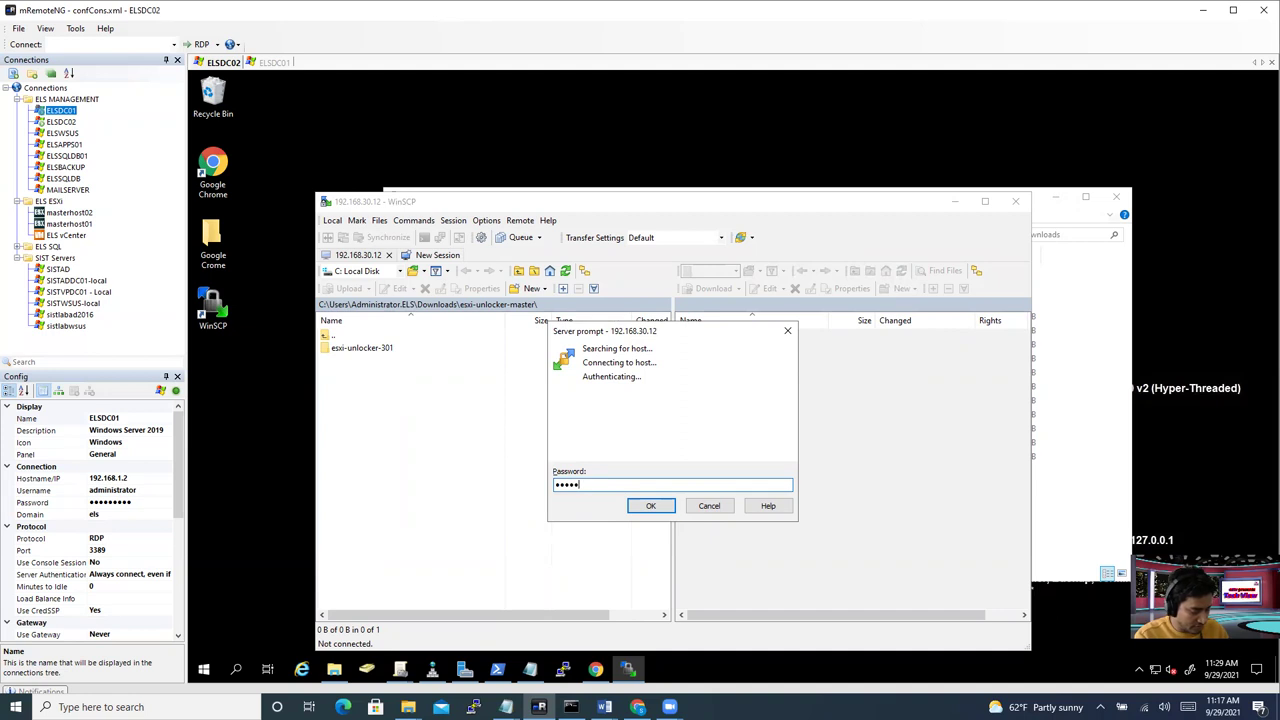
type("********")
key("Return")
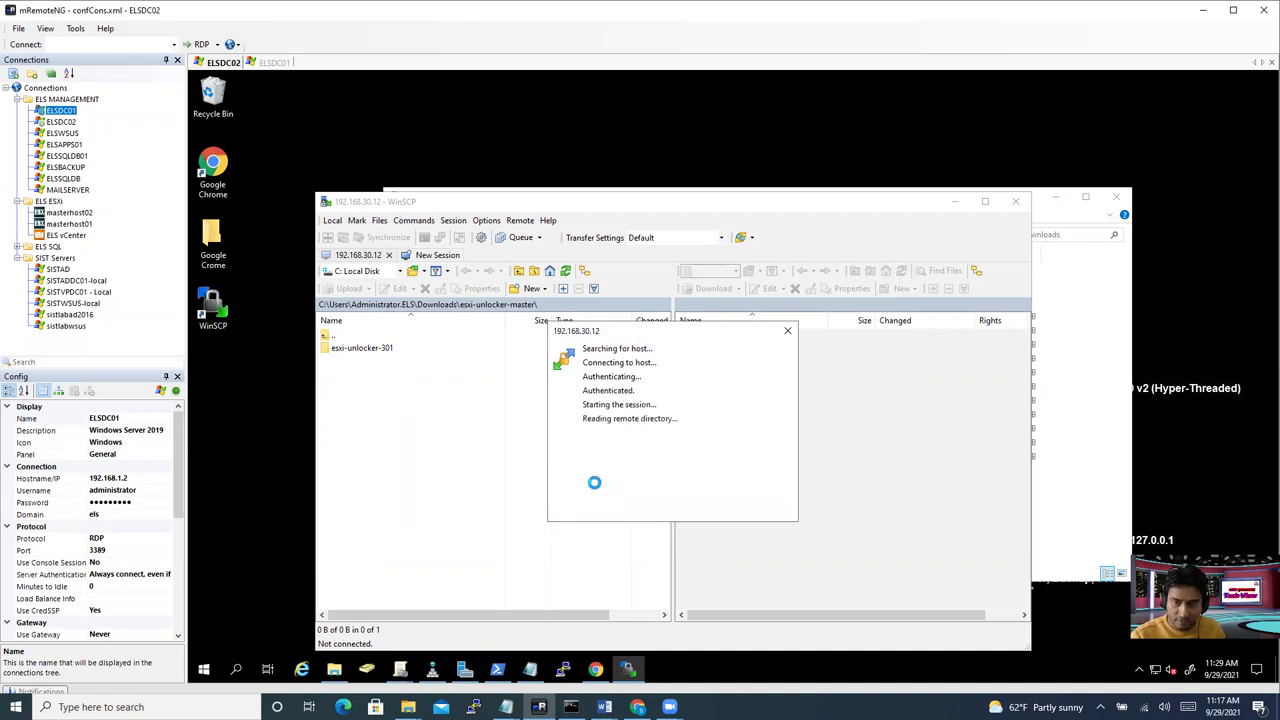
Step: Open the tmp directory under the root of the remote host
left_click_drag(1020, 469, 1024, 505)
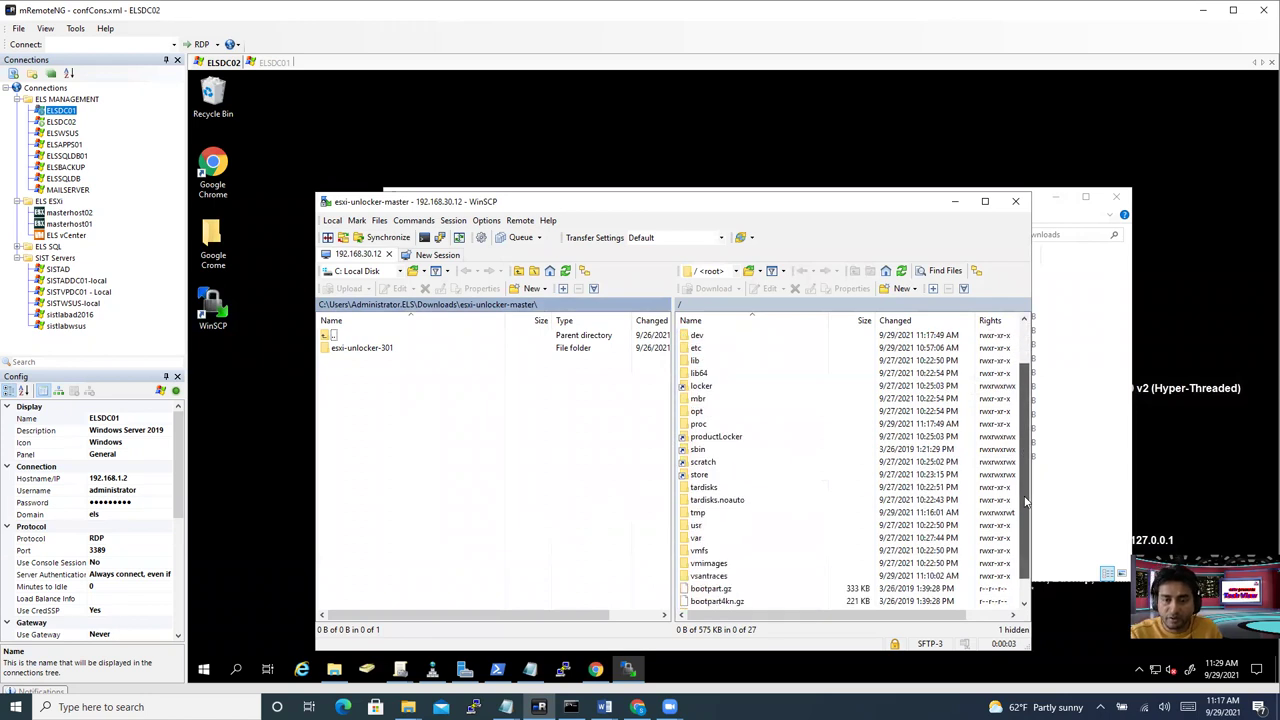
left_click_drag(1024, 500, 1022, 452)
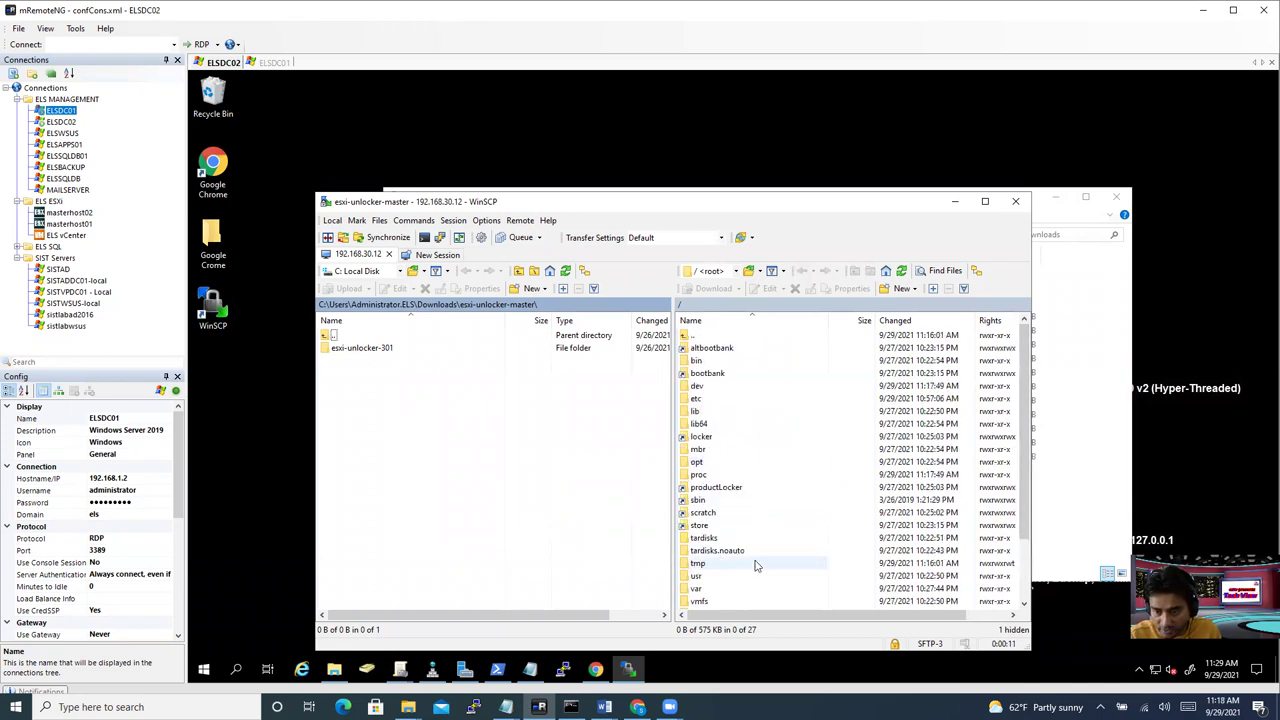
double_click(699, 565)
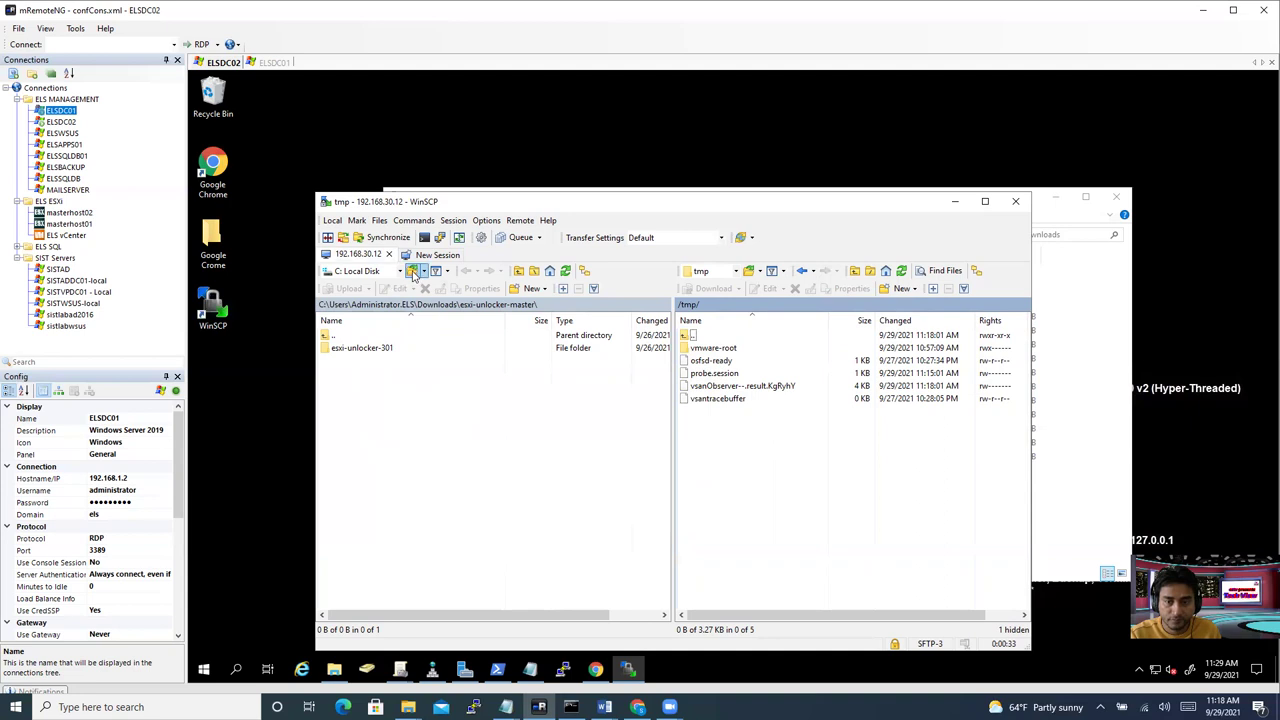
Step: Set the local directory to the esxi-unlocker-master folder in Downloads
left_click(412, 272)
left_click(754, 346)
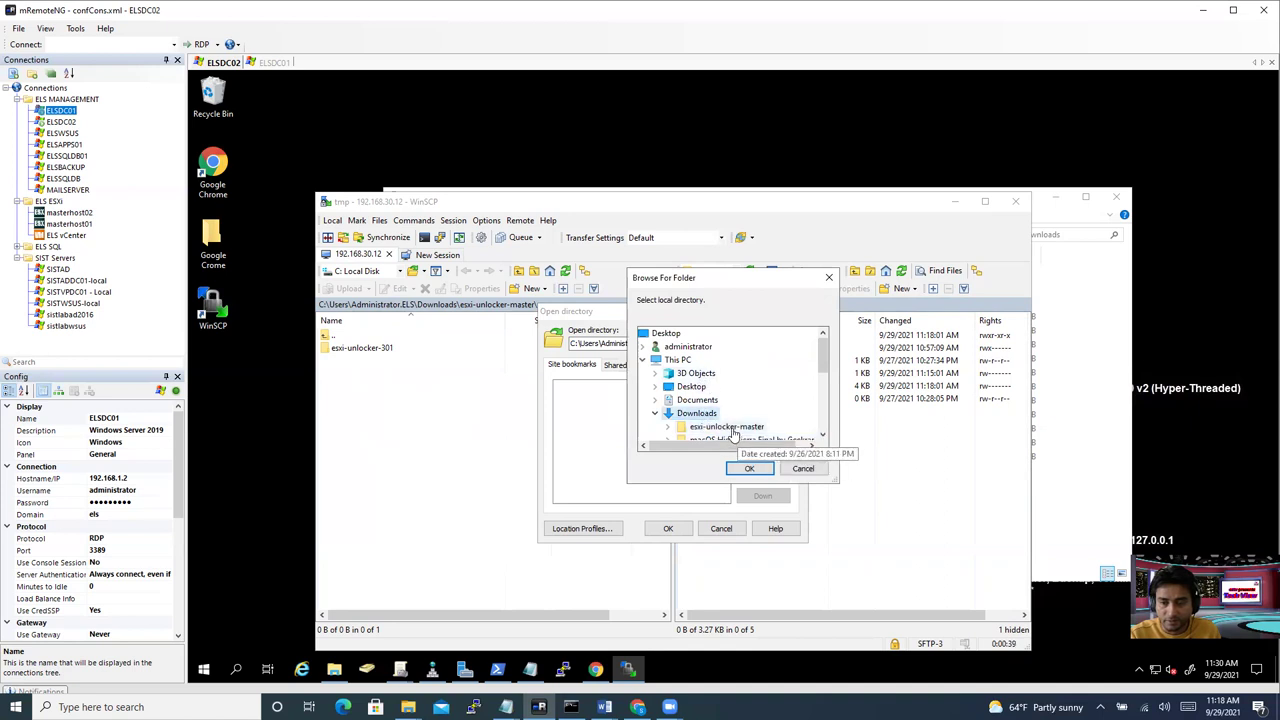
left_click(730, 427)
left_click(749, 468)
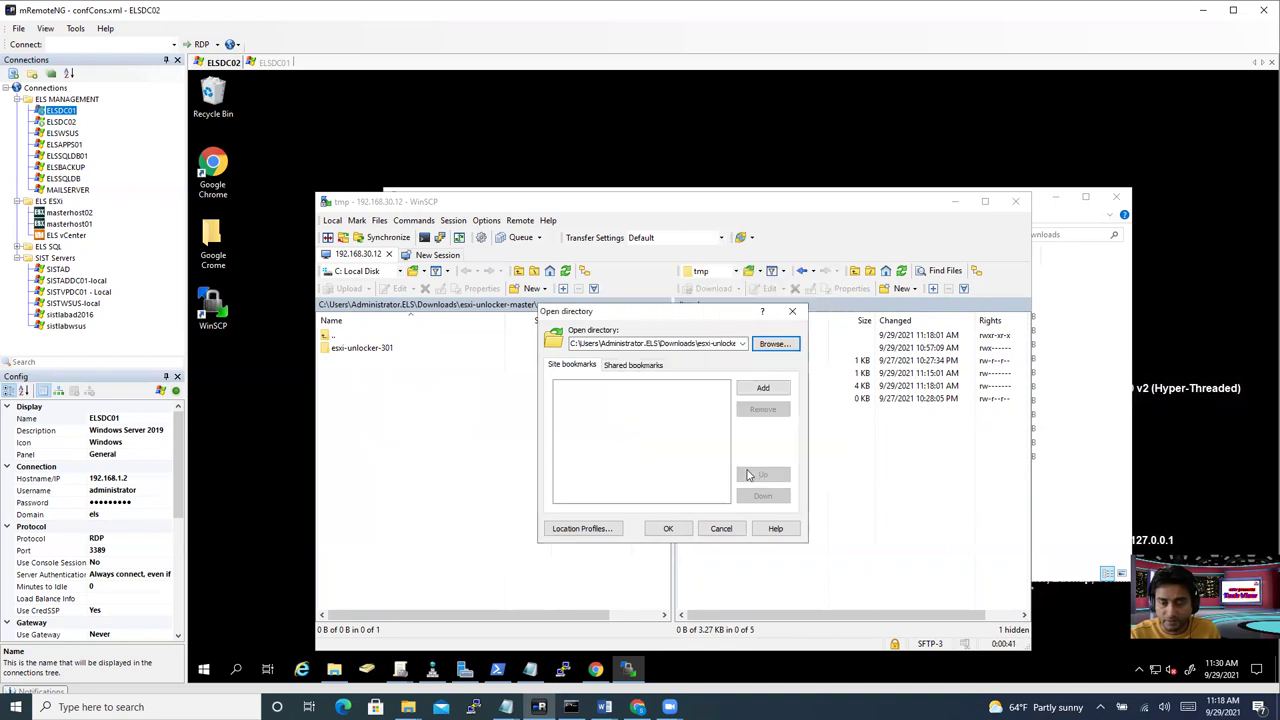
left_click(668, 528)
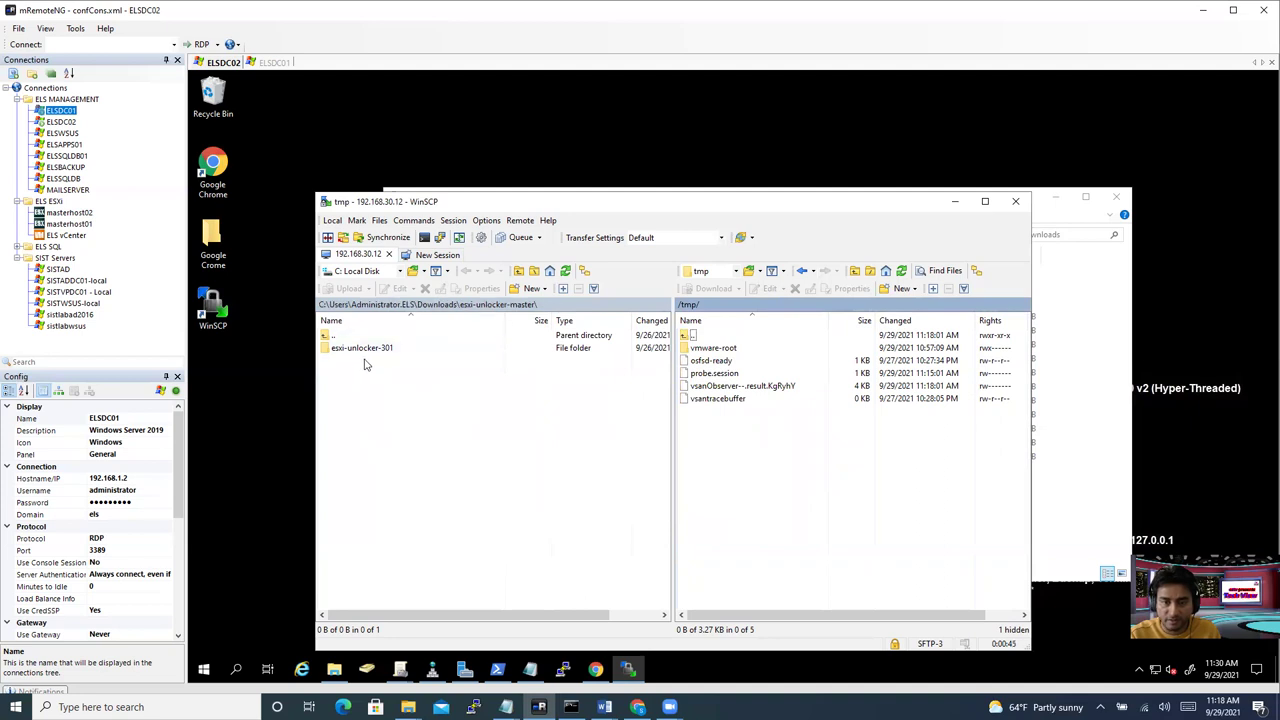
Step: Check the contents of the local esxi-unlocker-301 folder, return to its parent, and upload the folder to the remote /tmp directory
double_click(362, 348)
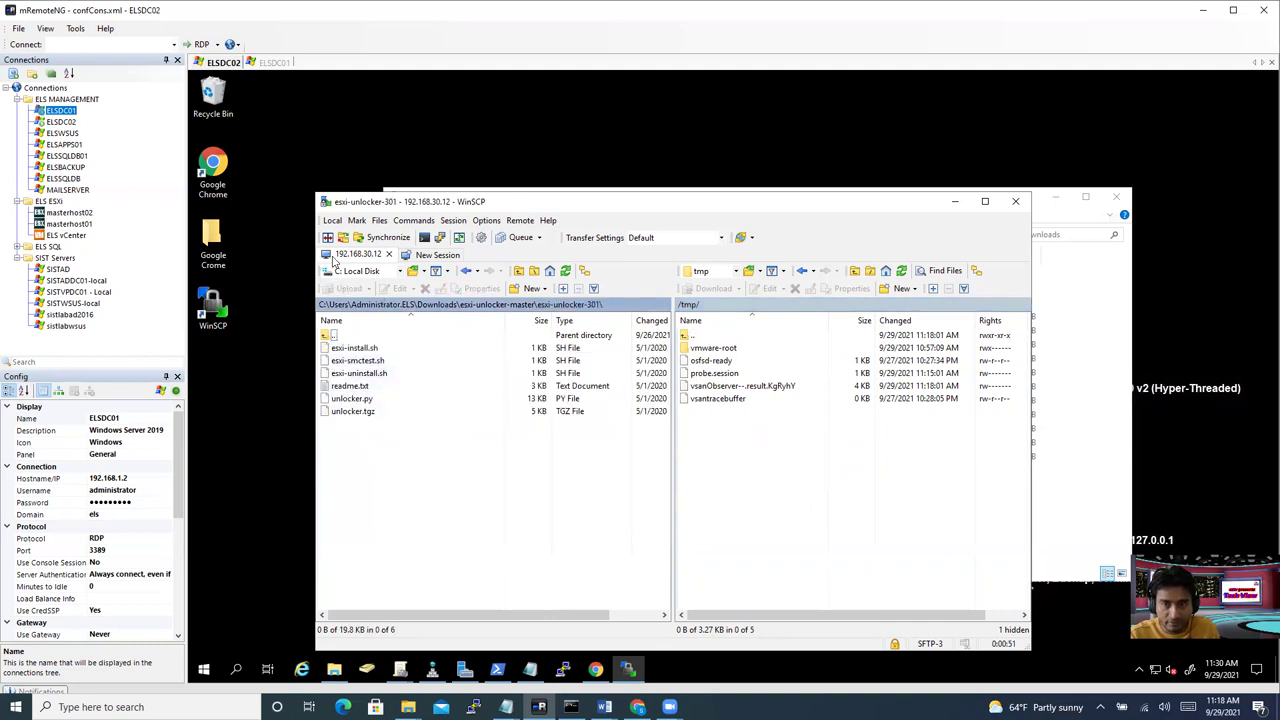
key("BackSpace")
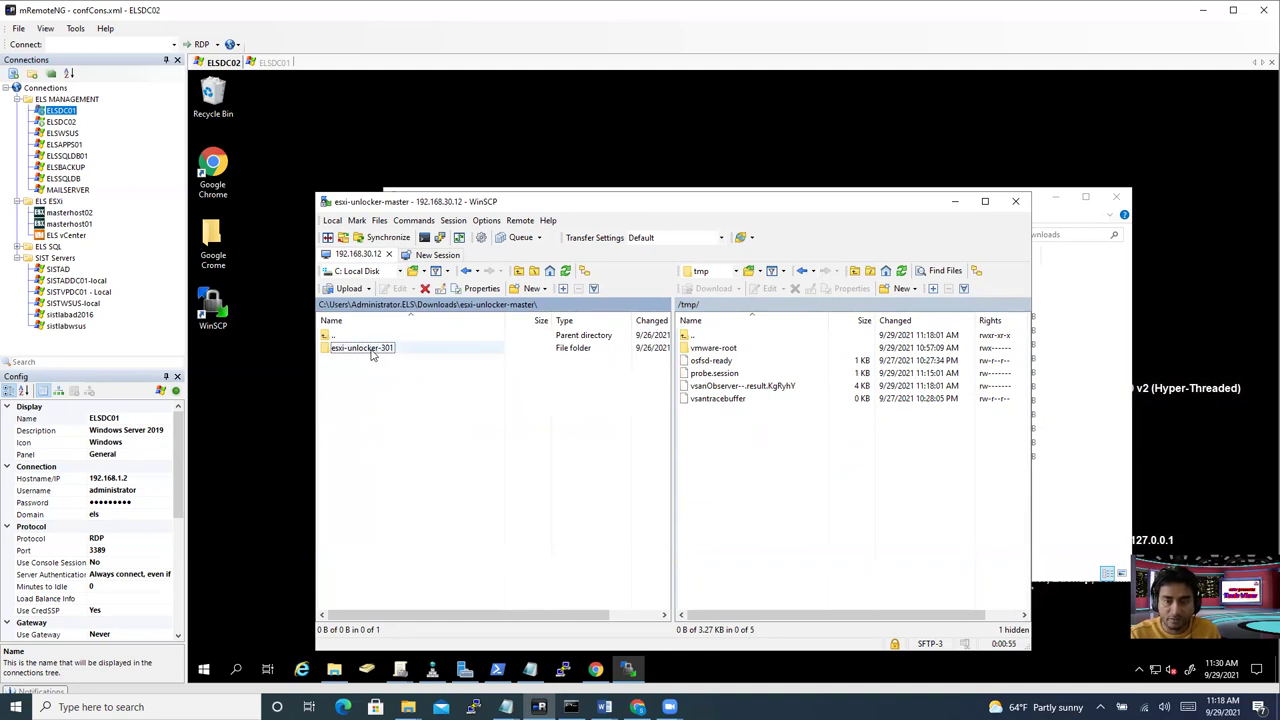
left_click(372, 348)
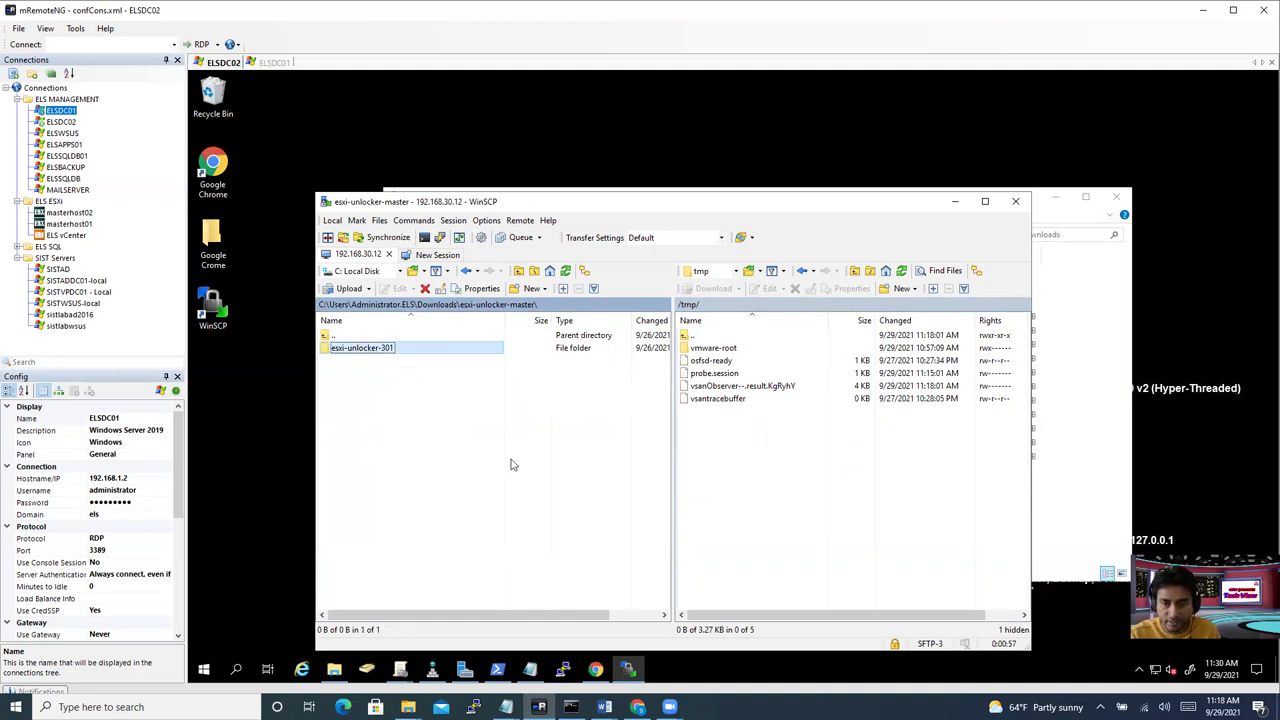
left_click_drag(759, 476, 759, 476)
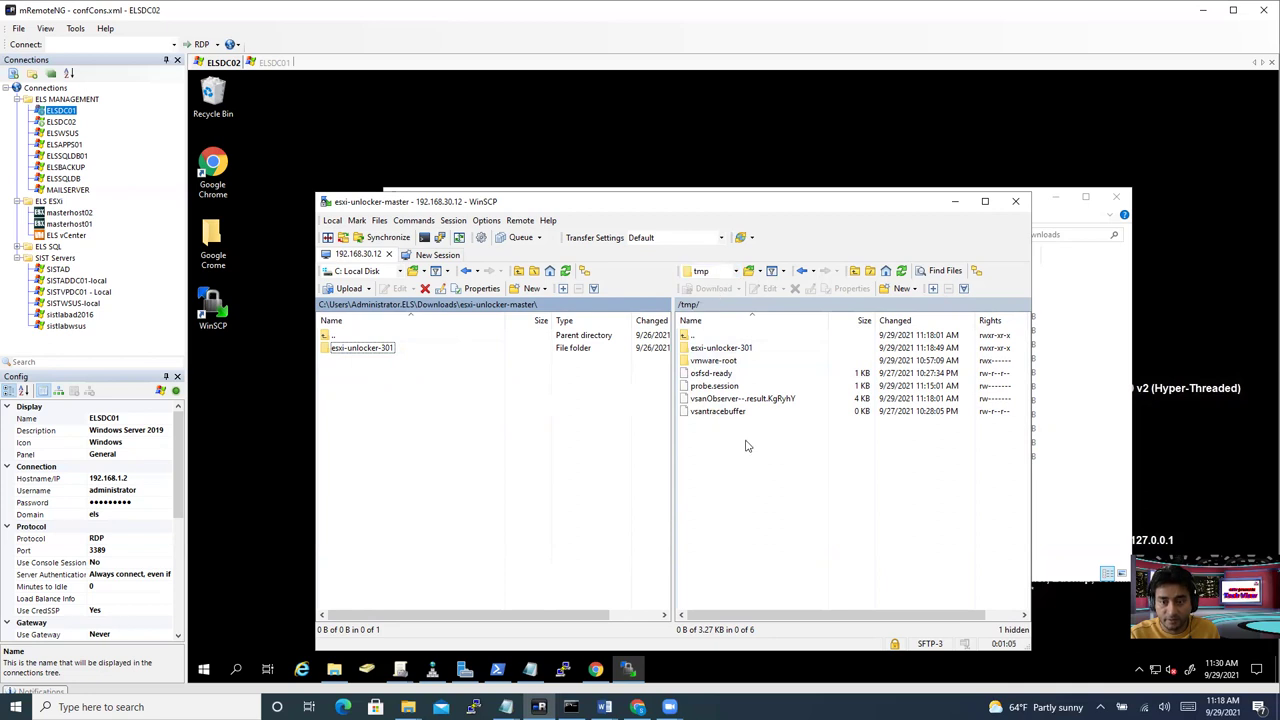
Step: Minimize the WinSCP and Downloads windows, and acknowledge the Group Policy Management Console error with the option to choose a different domain controller
left_click_drag(879, 208, 842, 153)
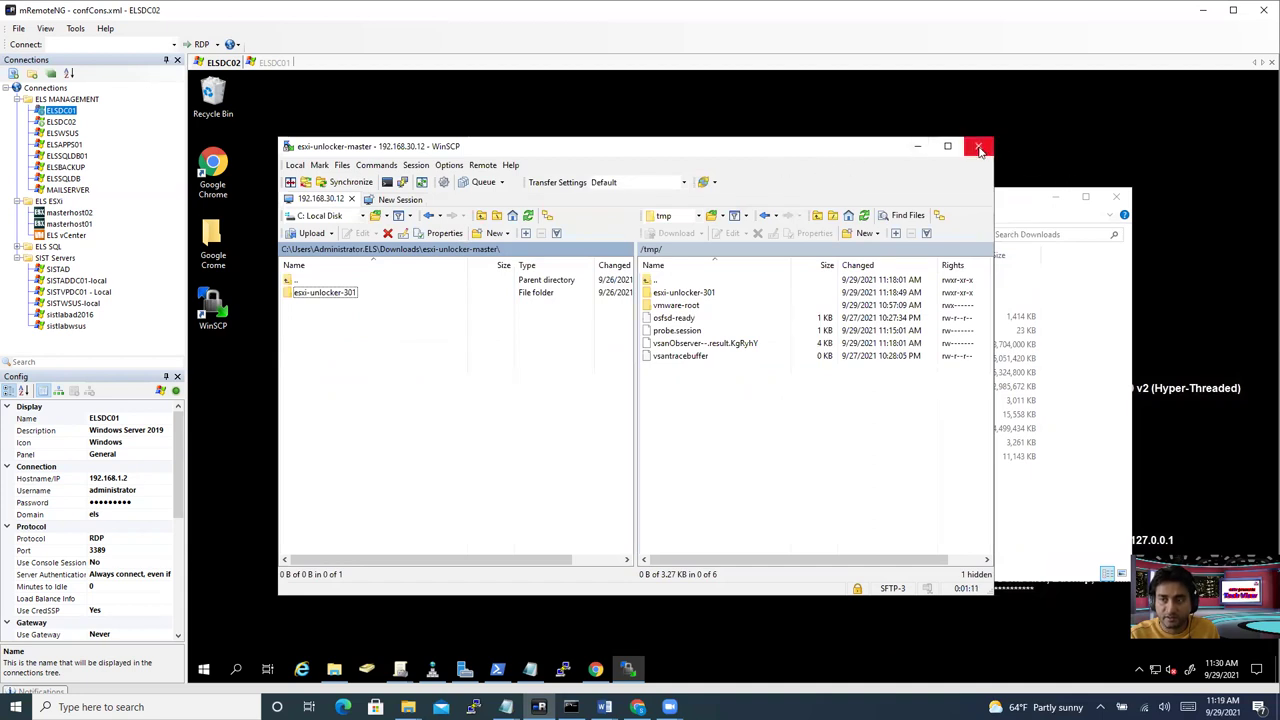
left_click(917, 146)
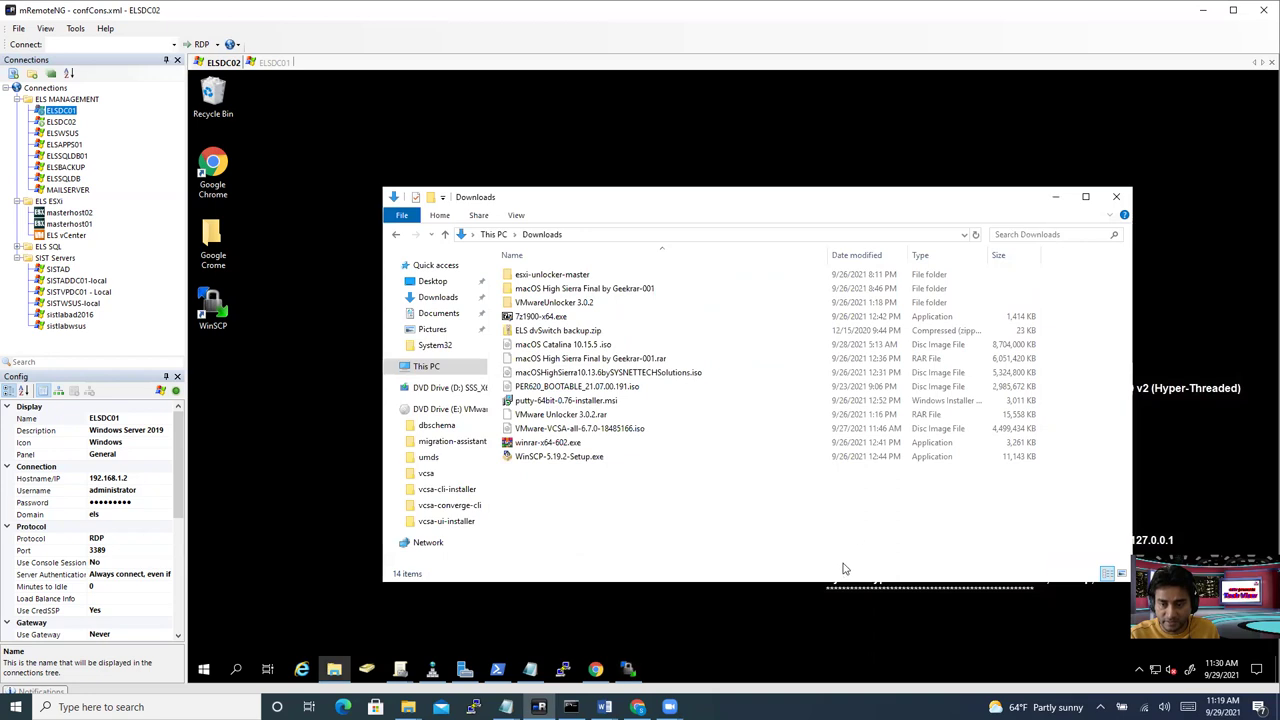
left_click(1055, 197)
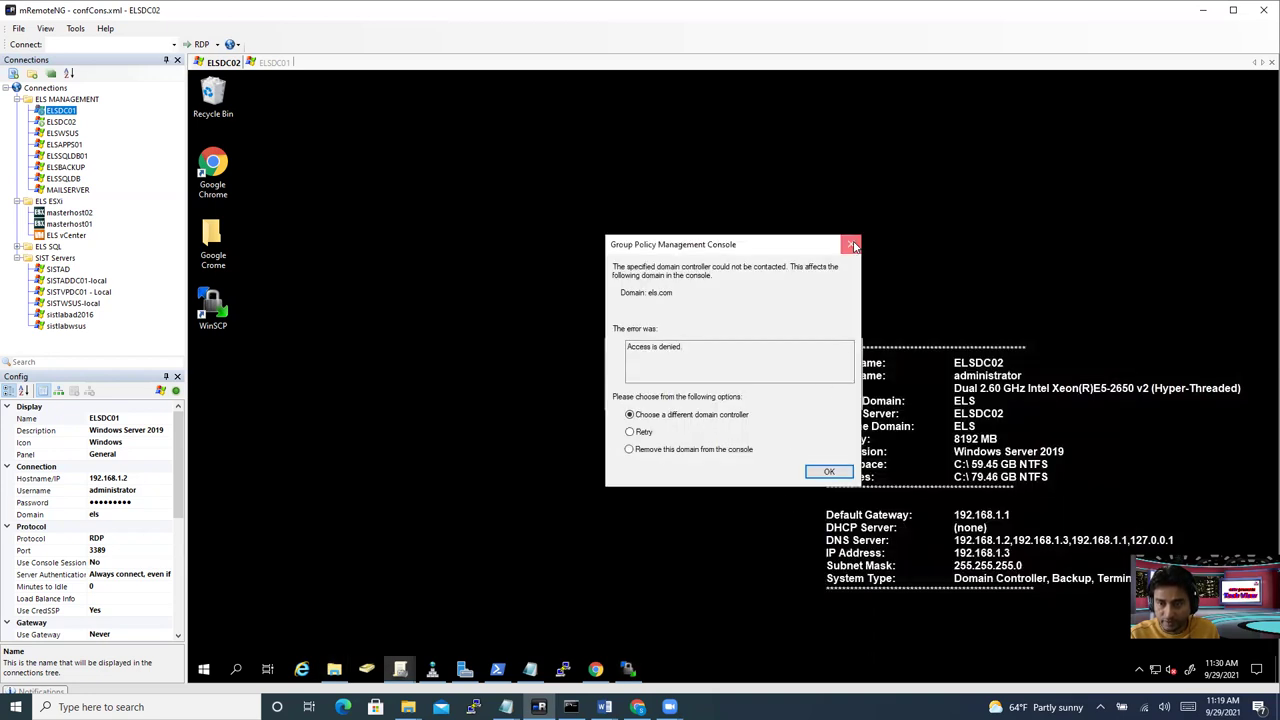
left_click(829, 473)
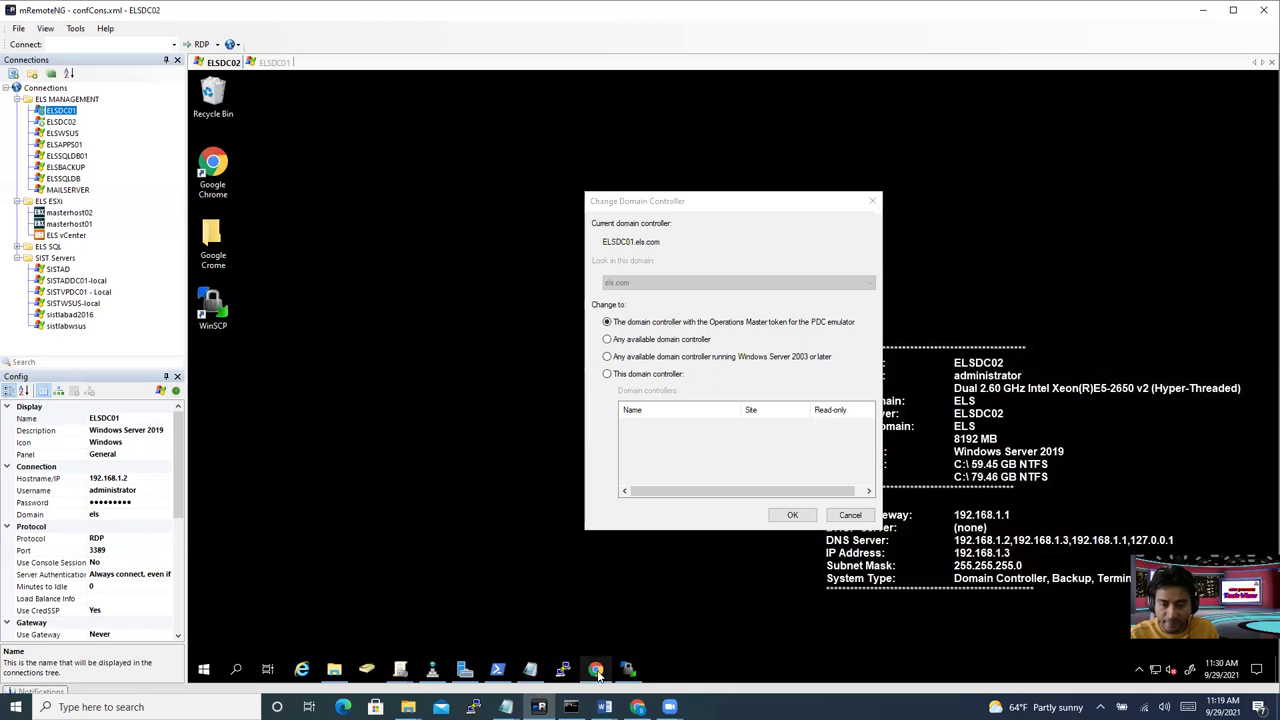
Step: Switch to PuTTY and start an SSH session to host 192.168.30.12 on port 22
left_click(590, 585)
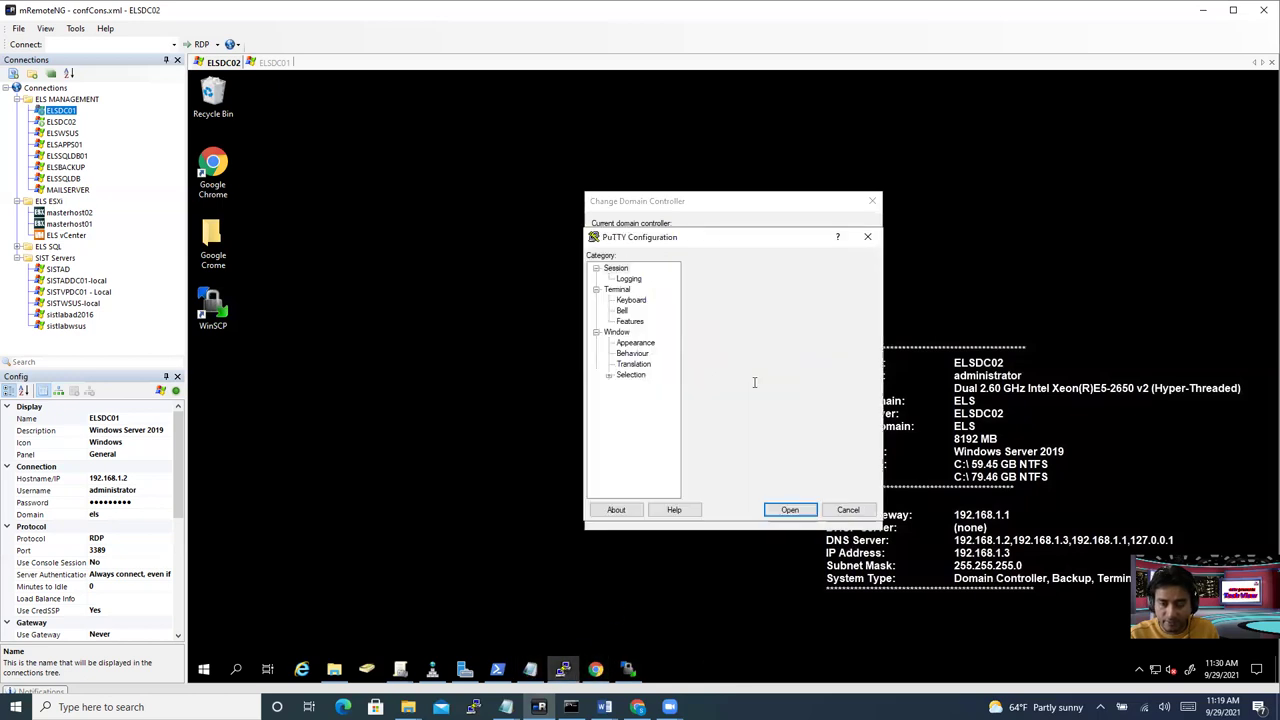
left_click_drag(781, 236, 776, 199)
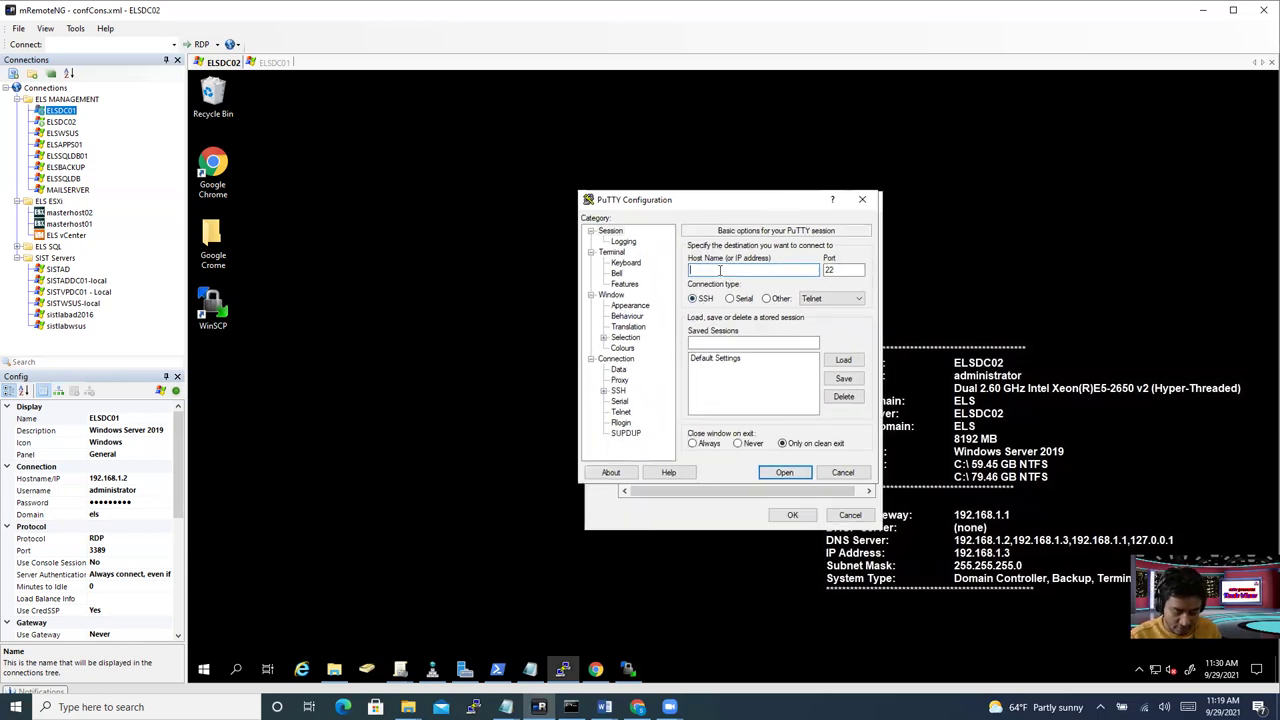
type("192.168.30.12")
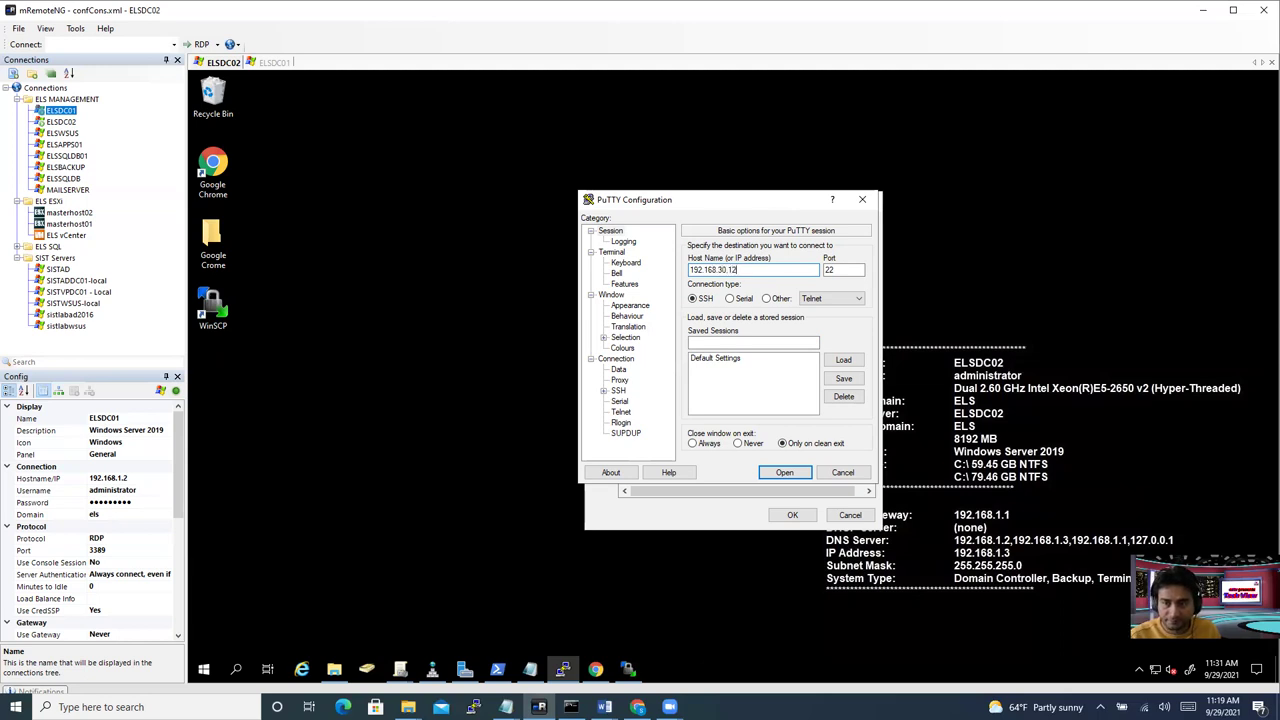
key("Return")
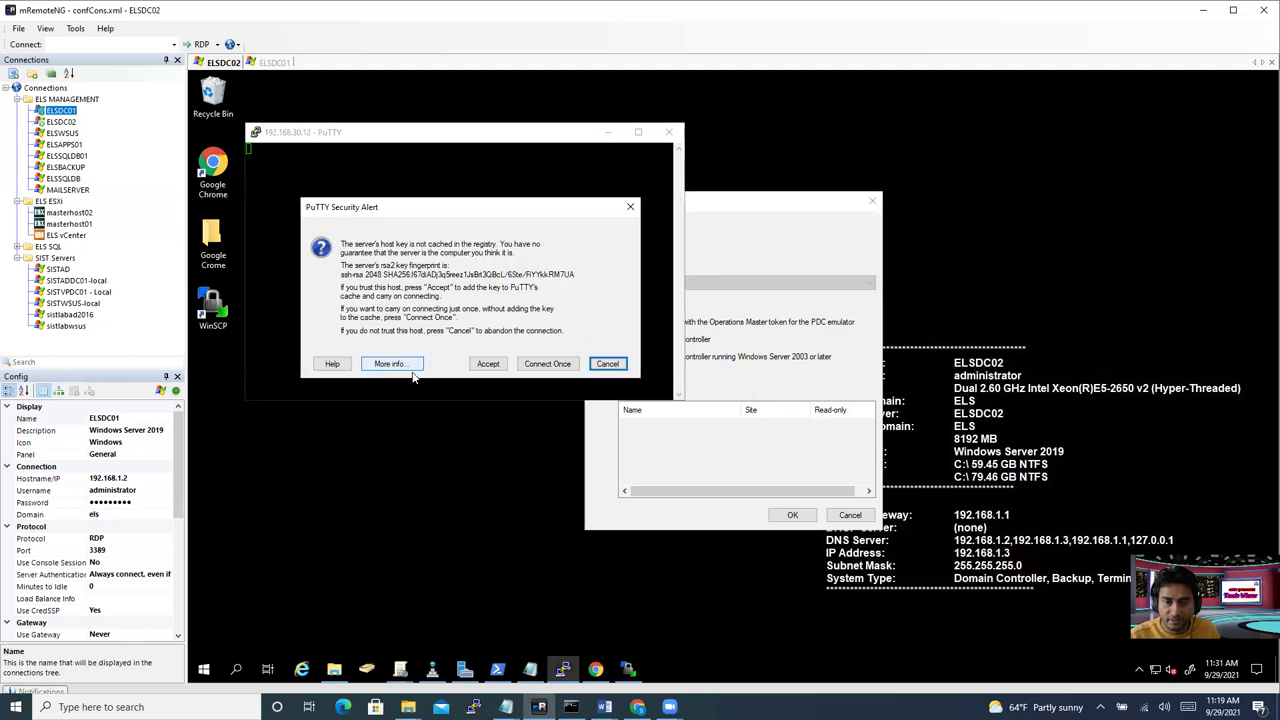
Step: Accept the server's host key in PuTTY and log in as root with the account password
left_click(480, 364)
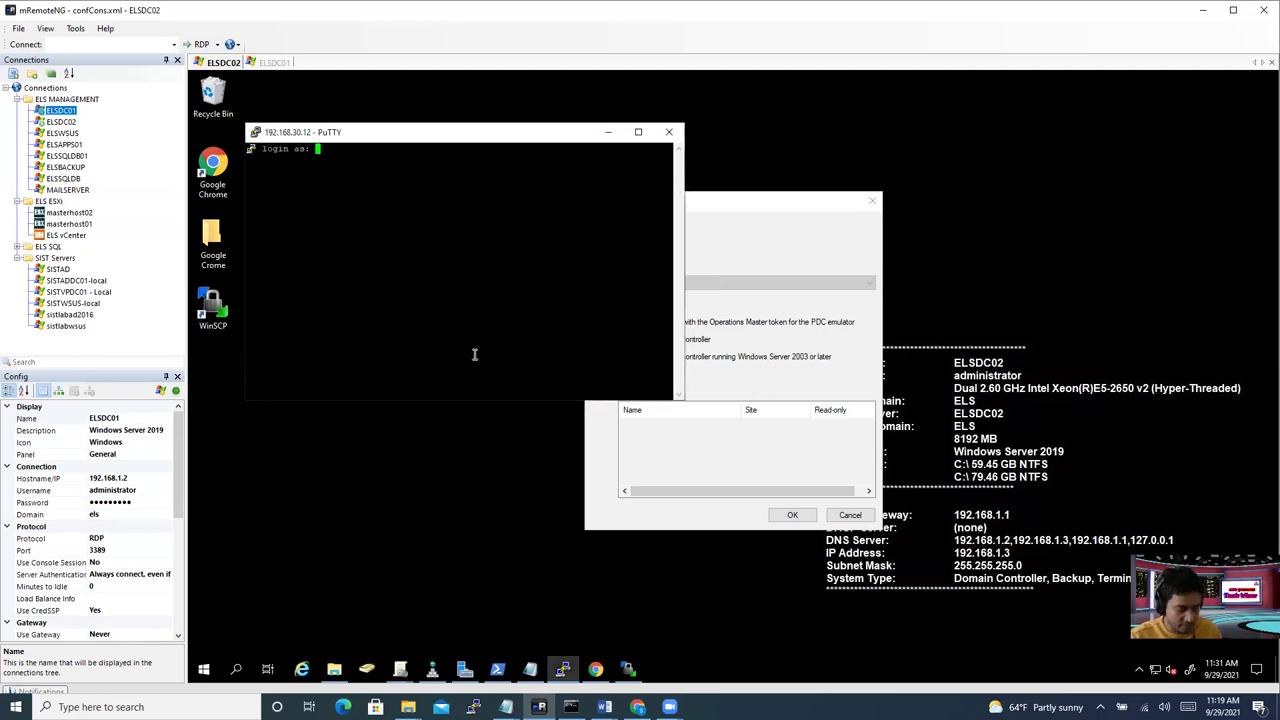
type("root")
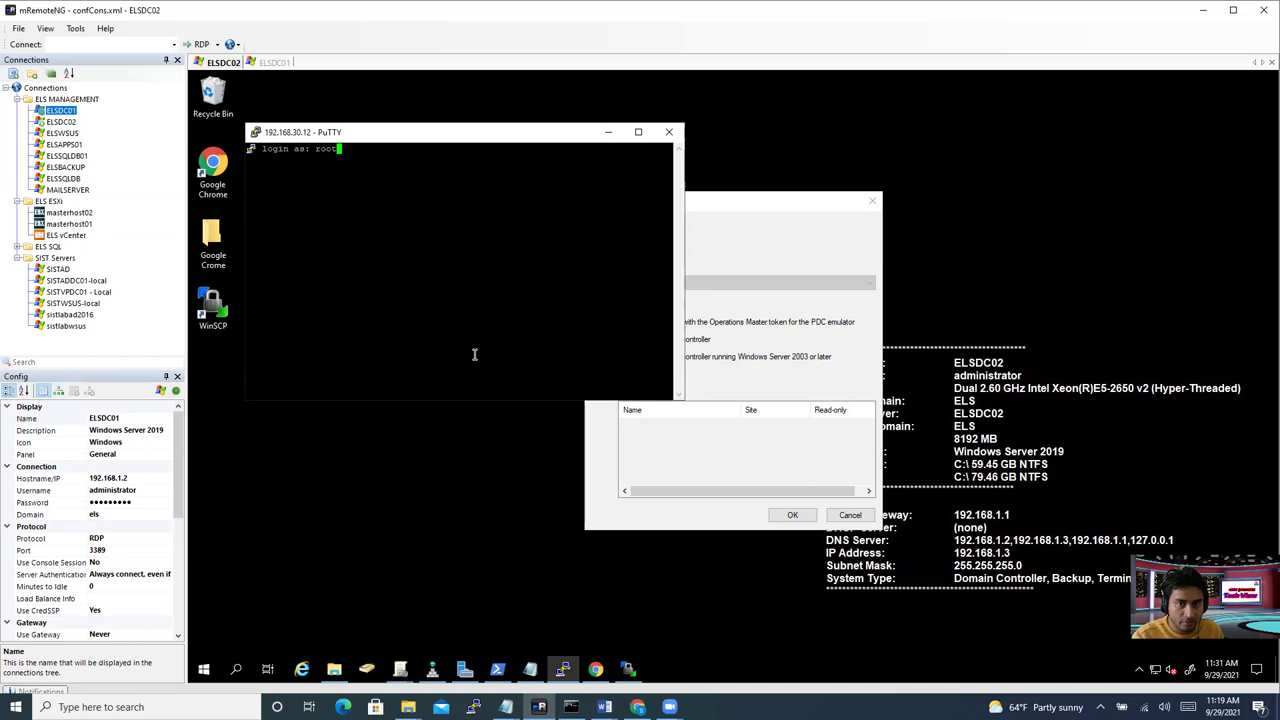
key("Return")
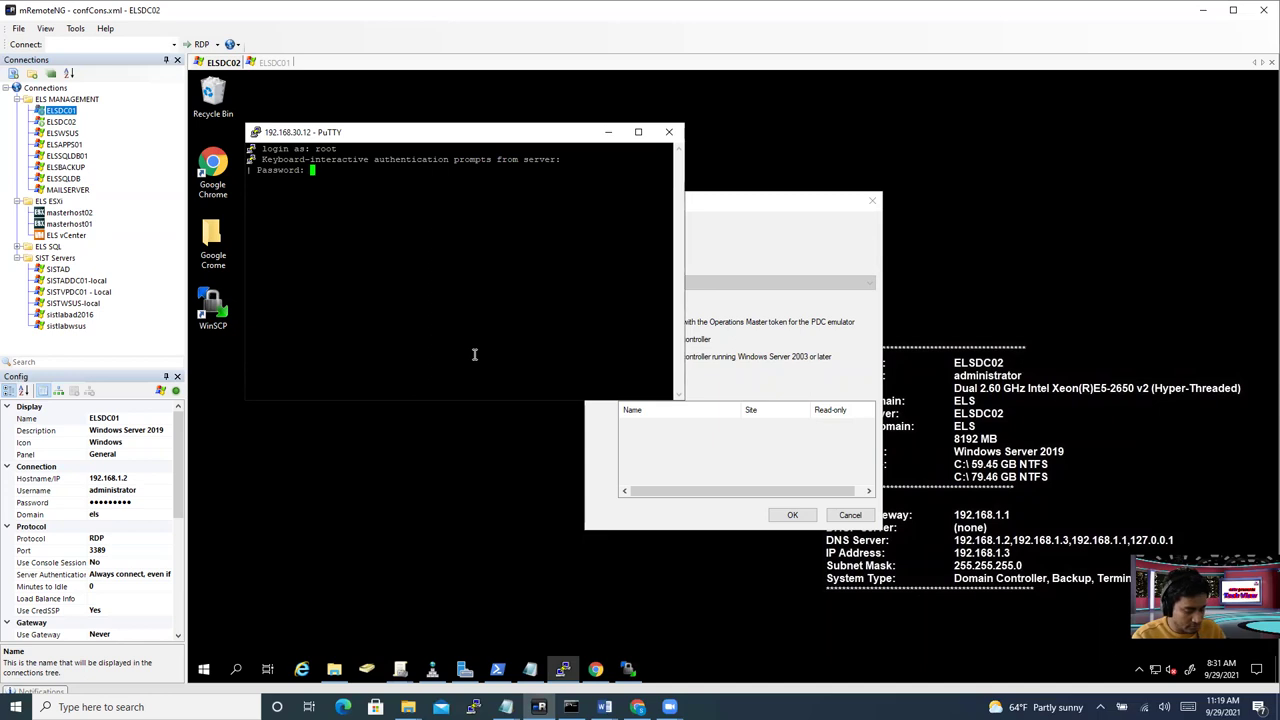
key("Return")
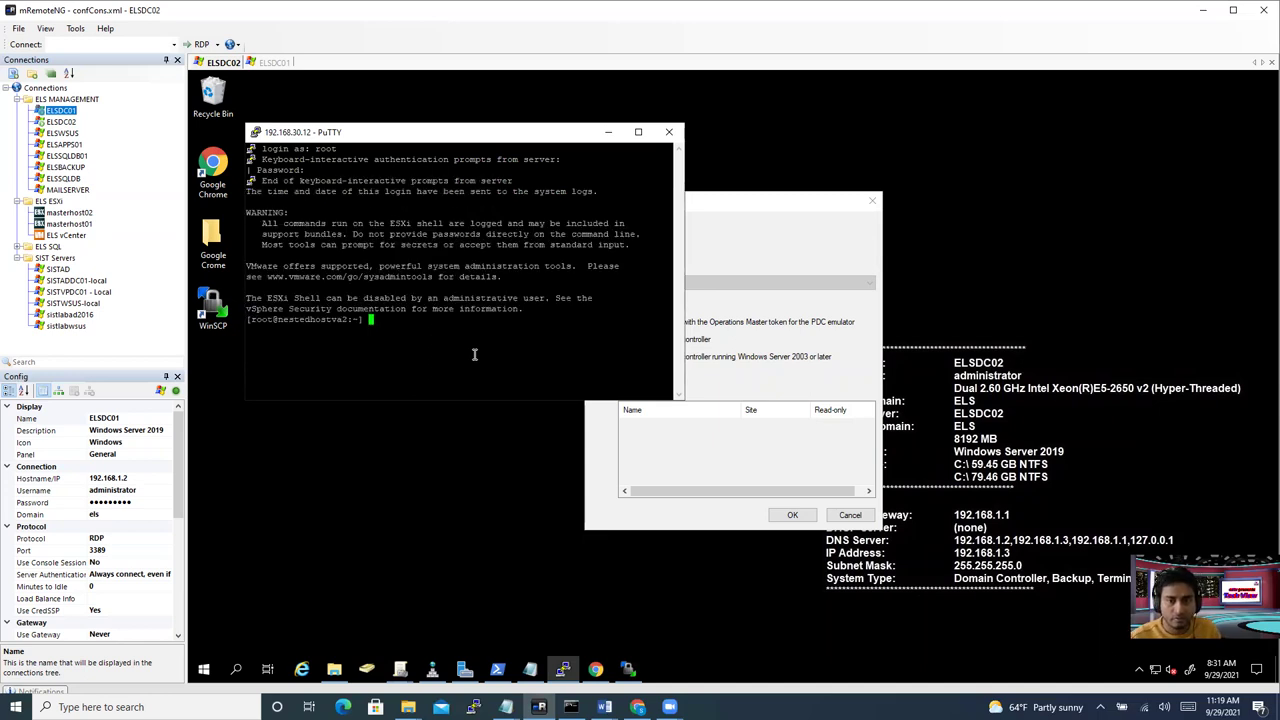
Step: Move the PuTTY terminal window toward the middle of the desktop and enlarge it in height and width
left_click_drag(500, 135, 737, 171)
left_click_drag(749, 437, 757, 588)
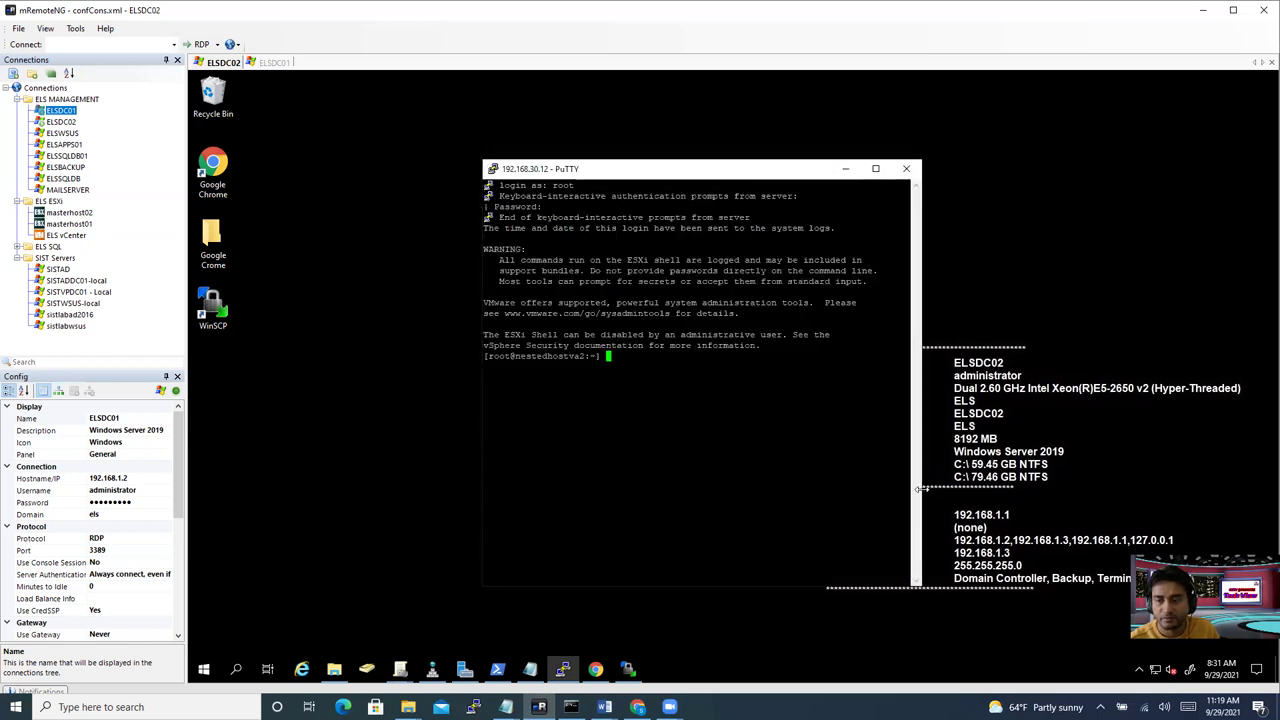
left_click_drag(922, 464, 1158, 506)
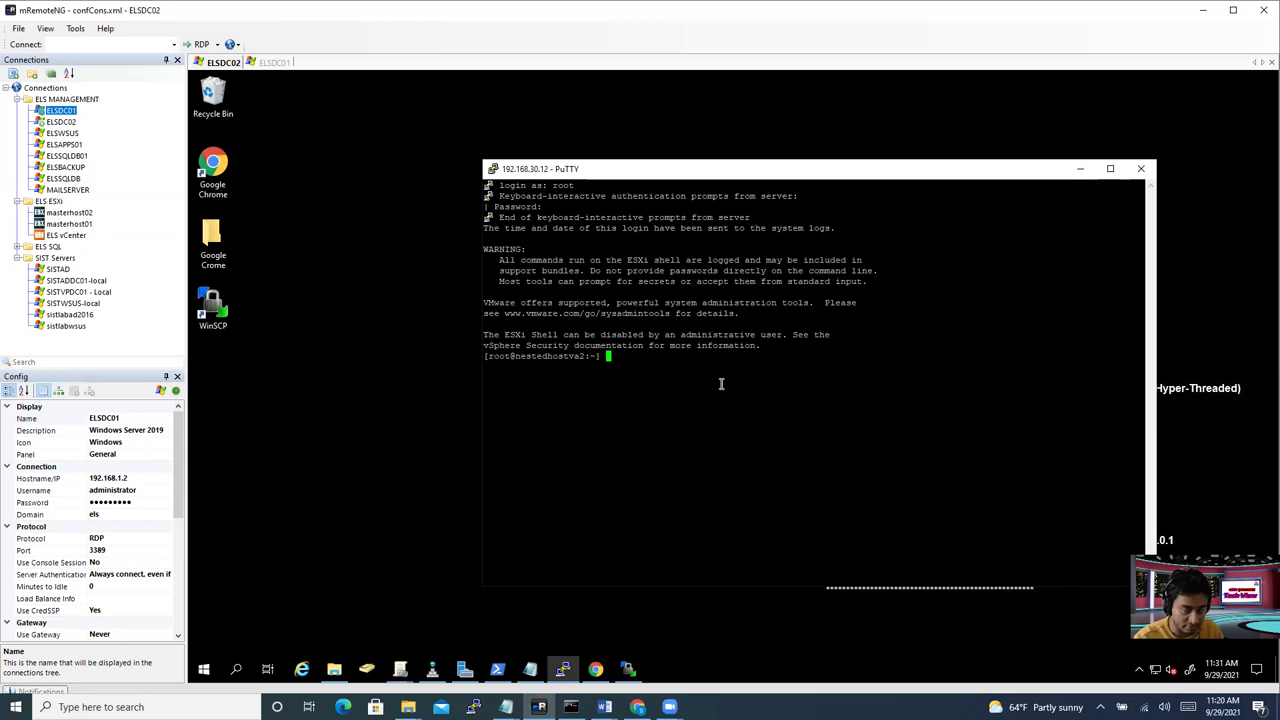
Step: Change to the tmp directory in the ESXi shell and list its contents with ls -l
type("esx")
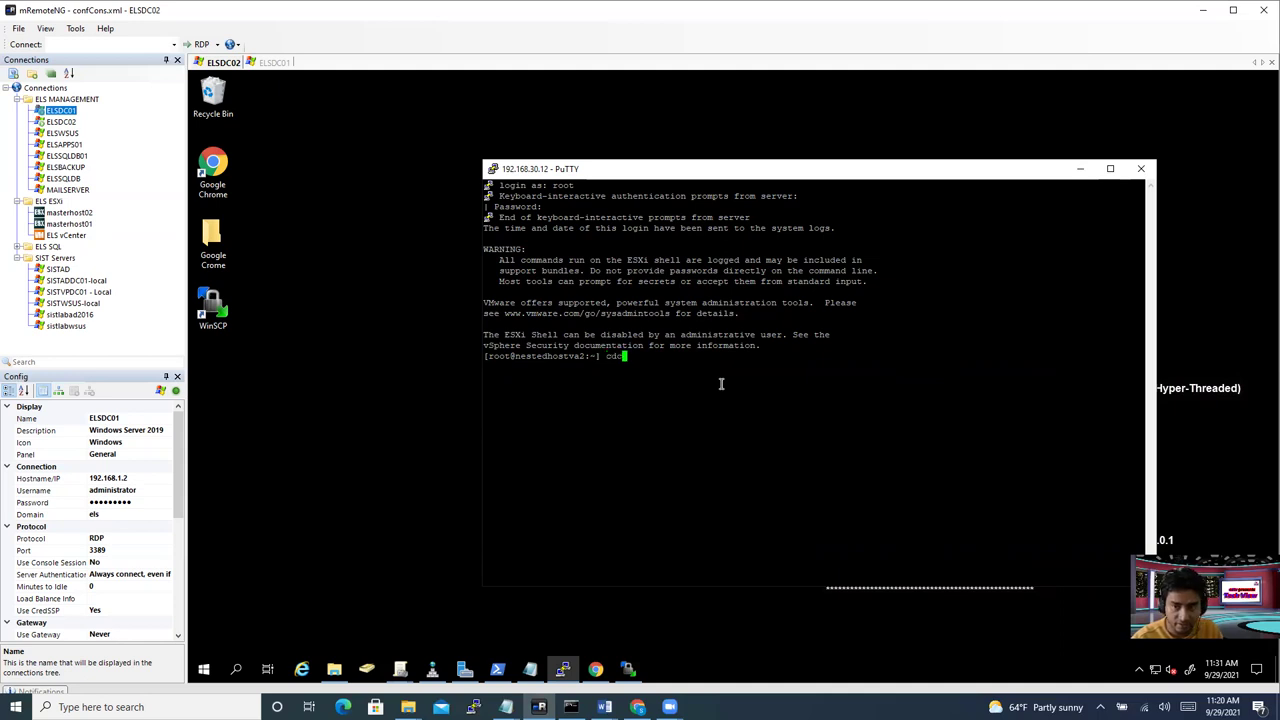
key("BackSpace")
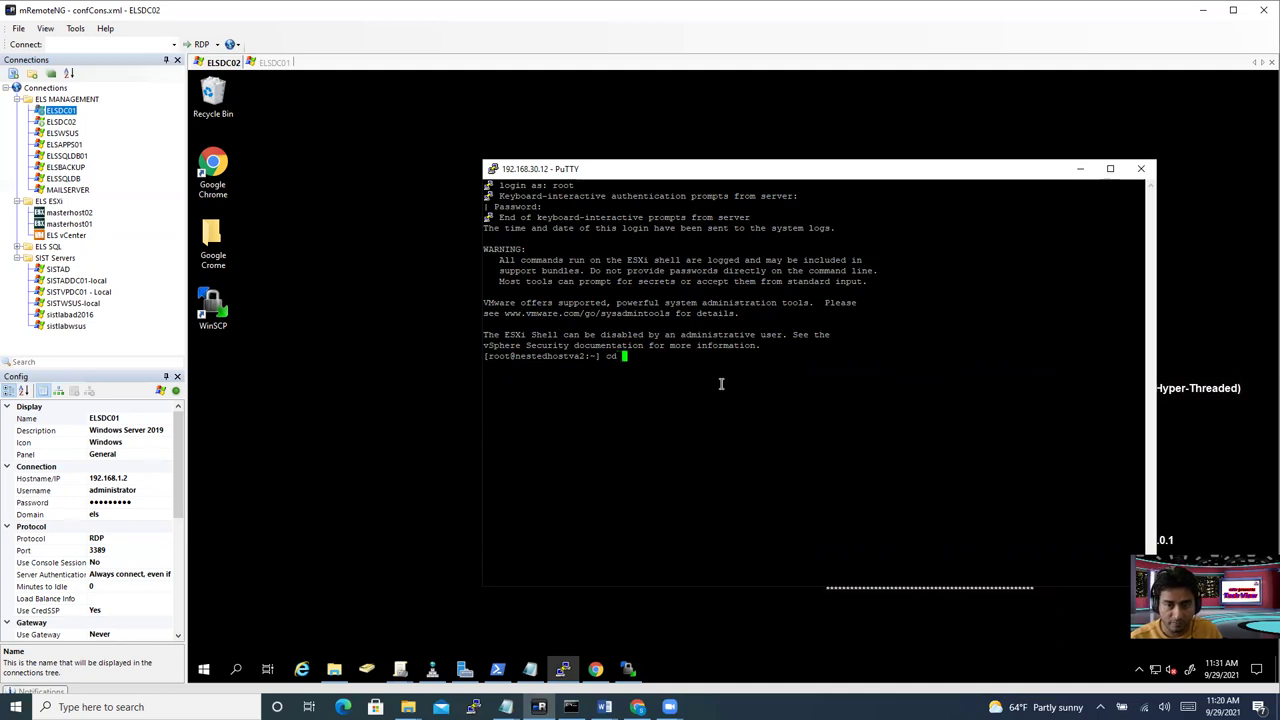
type("tmp")
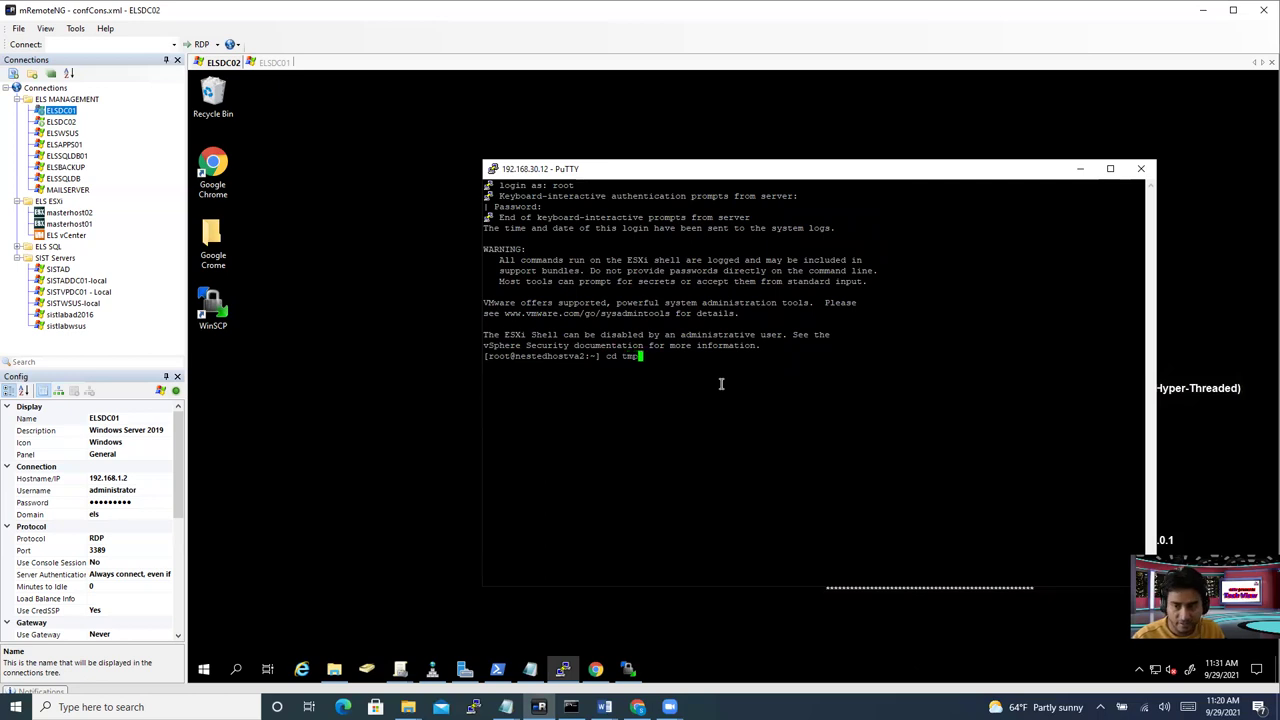
key("Return")
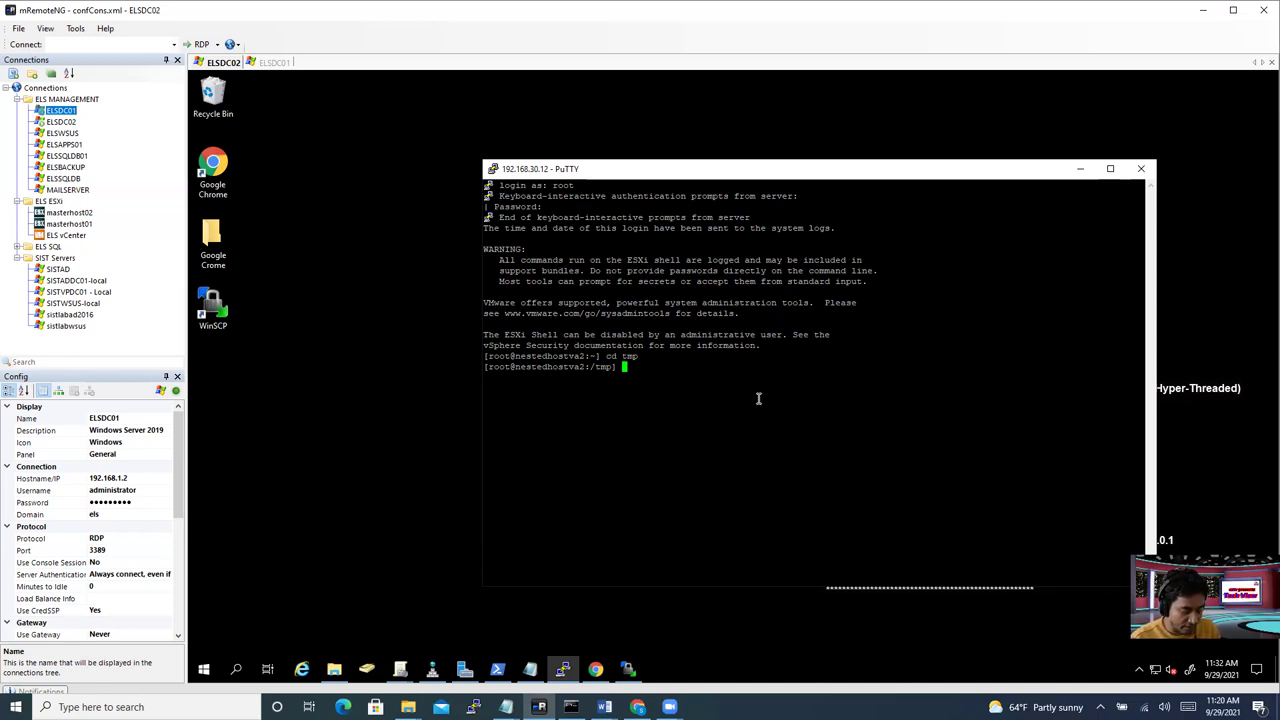
type("ls -l")
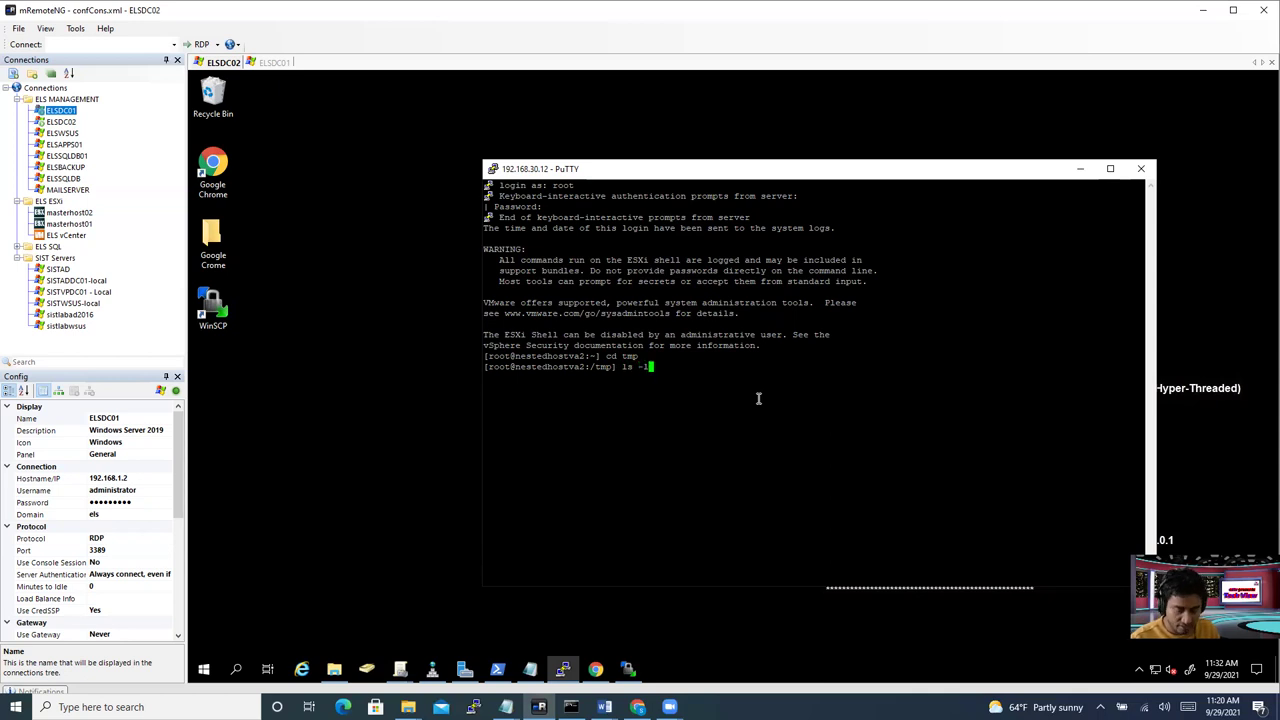
key("Return")
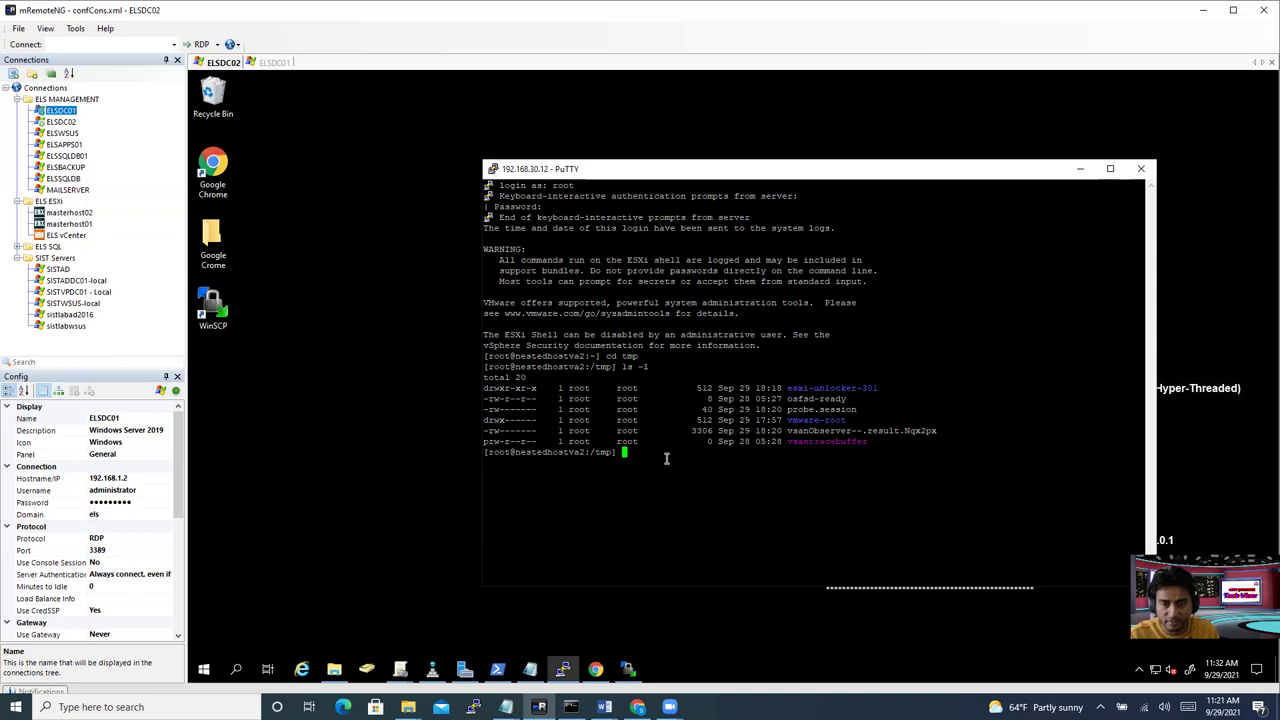
Step: Set the permissions of the esxi-unlocker-301 folder to 777 with chmod
type("c")
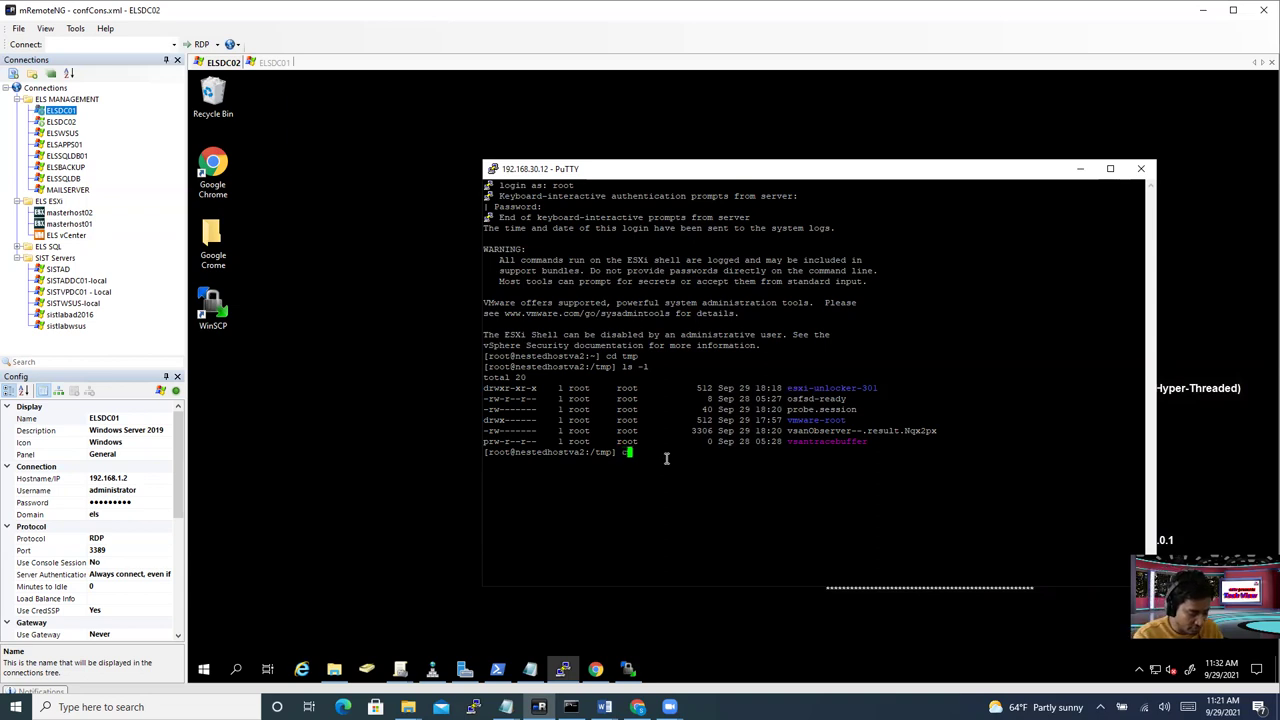
type("hmod")
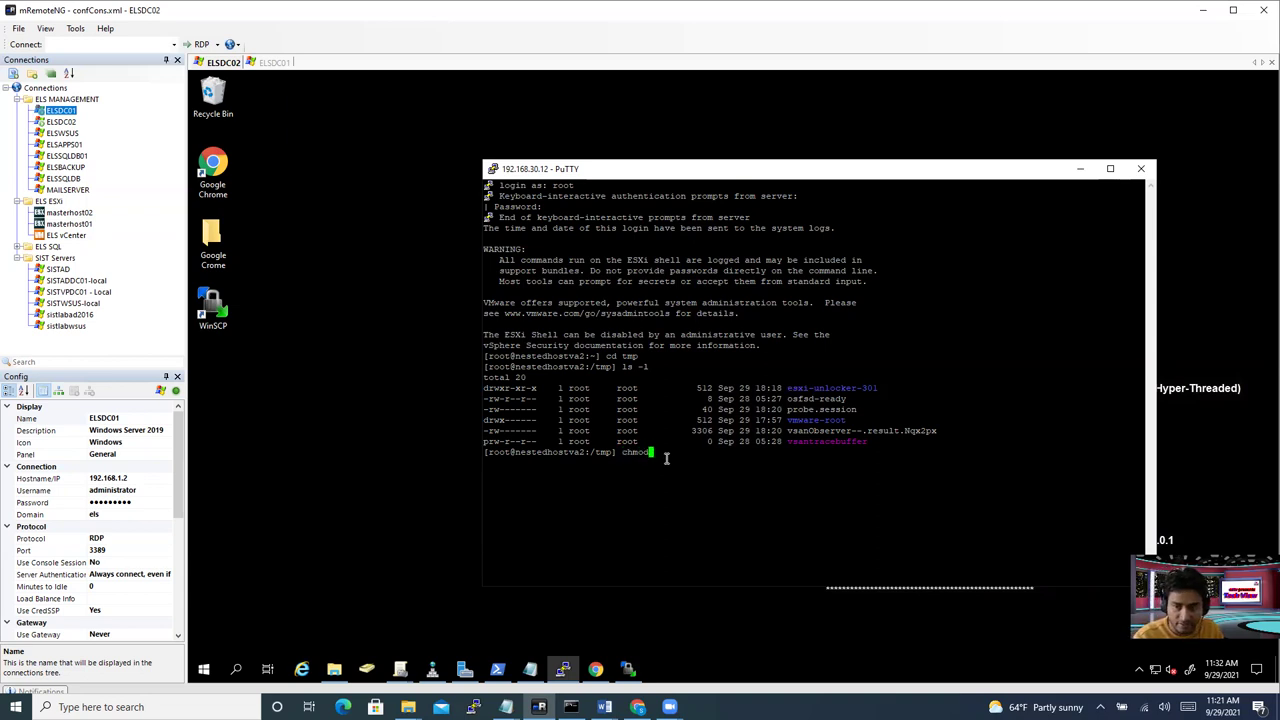
type(" 777")
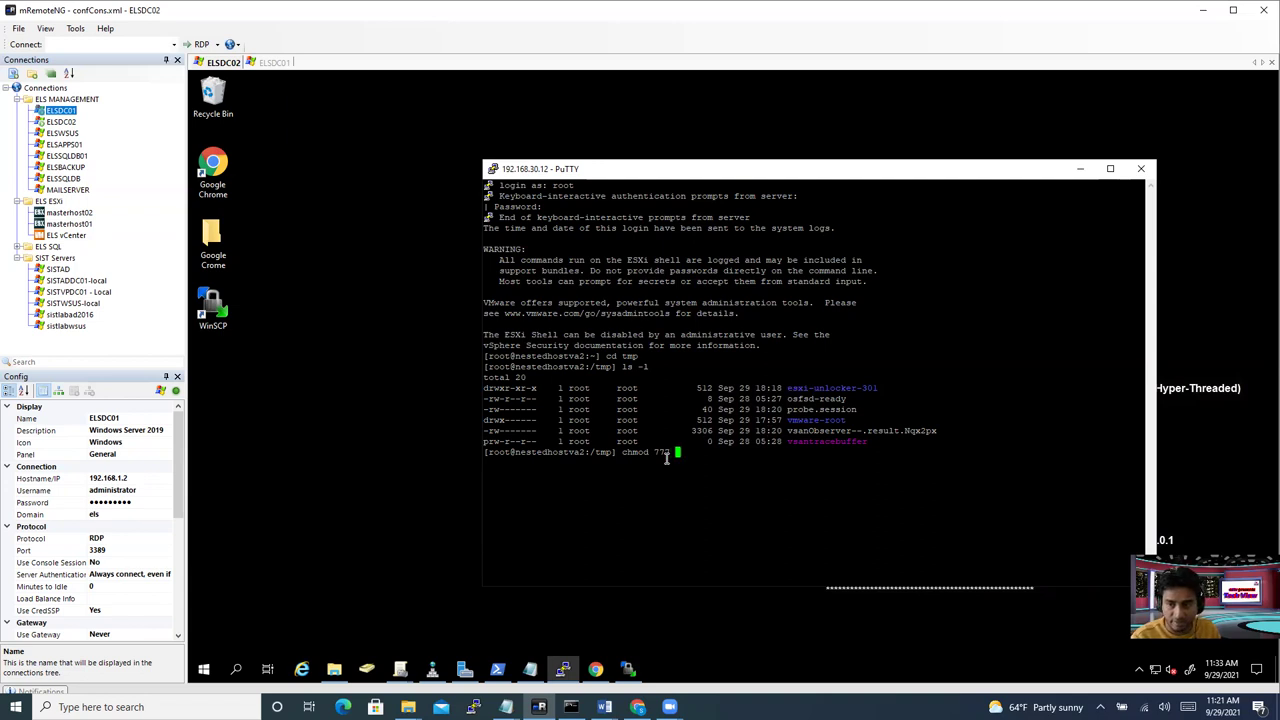
type(" esx")
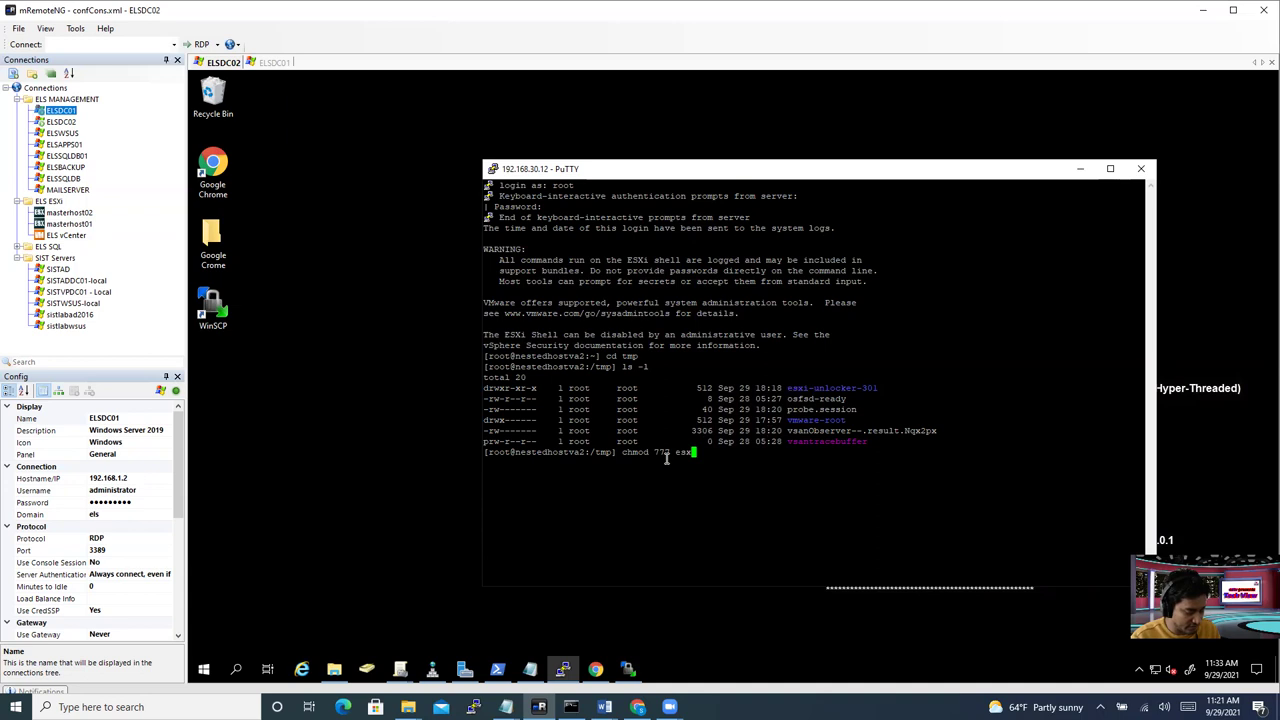
key("Tab")
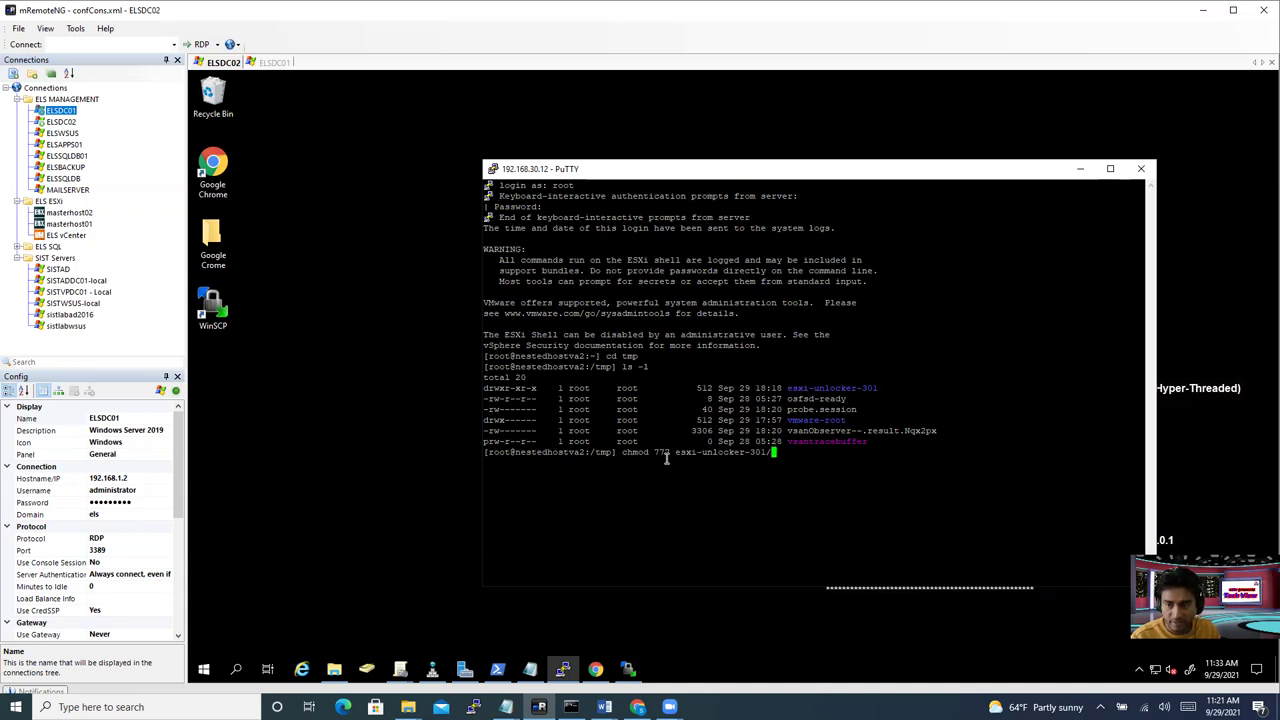
key("Return")
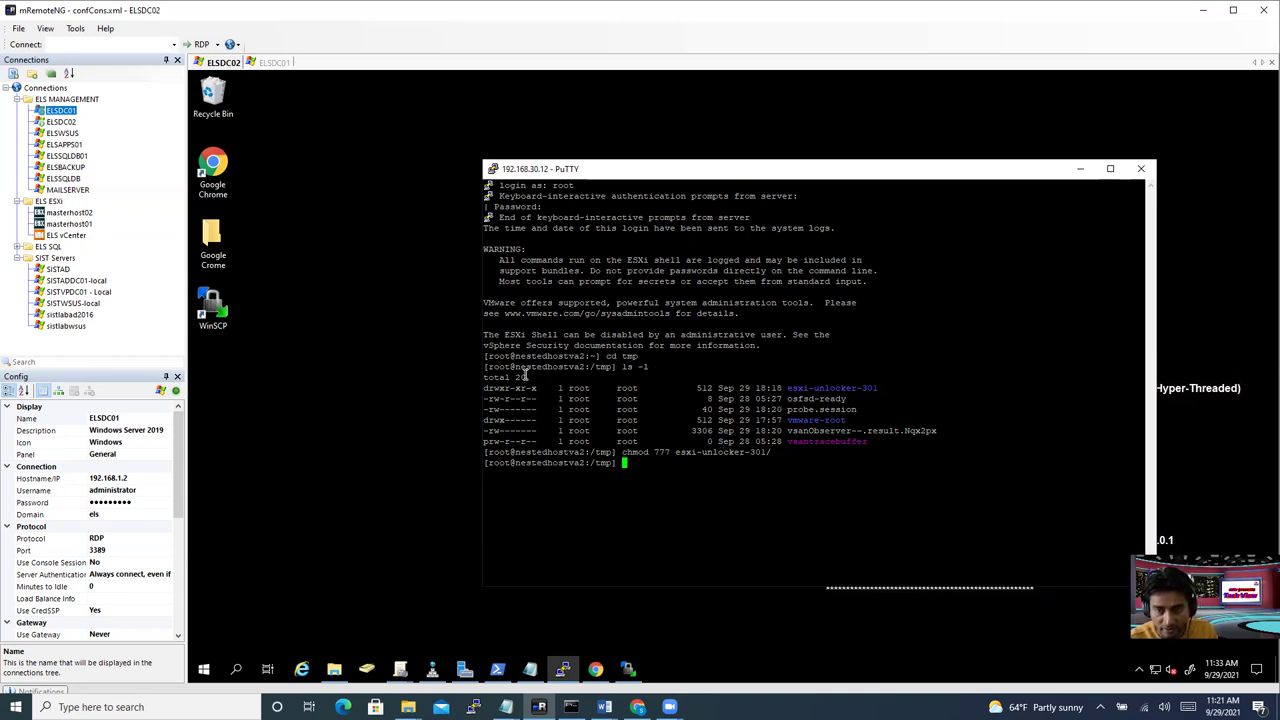
Step: List the tmp directory again with ls -l and compare the esxi-unlocker-301 folder's permissions before and after the chmod
left_click_drag(485, 383, 538, 386)
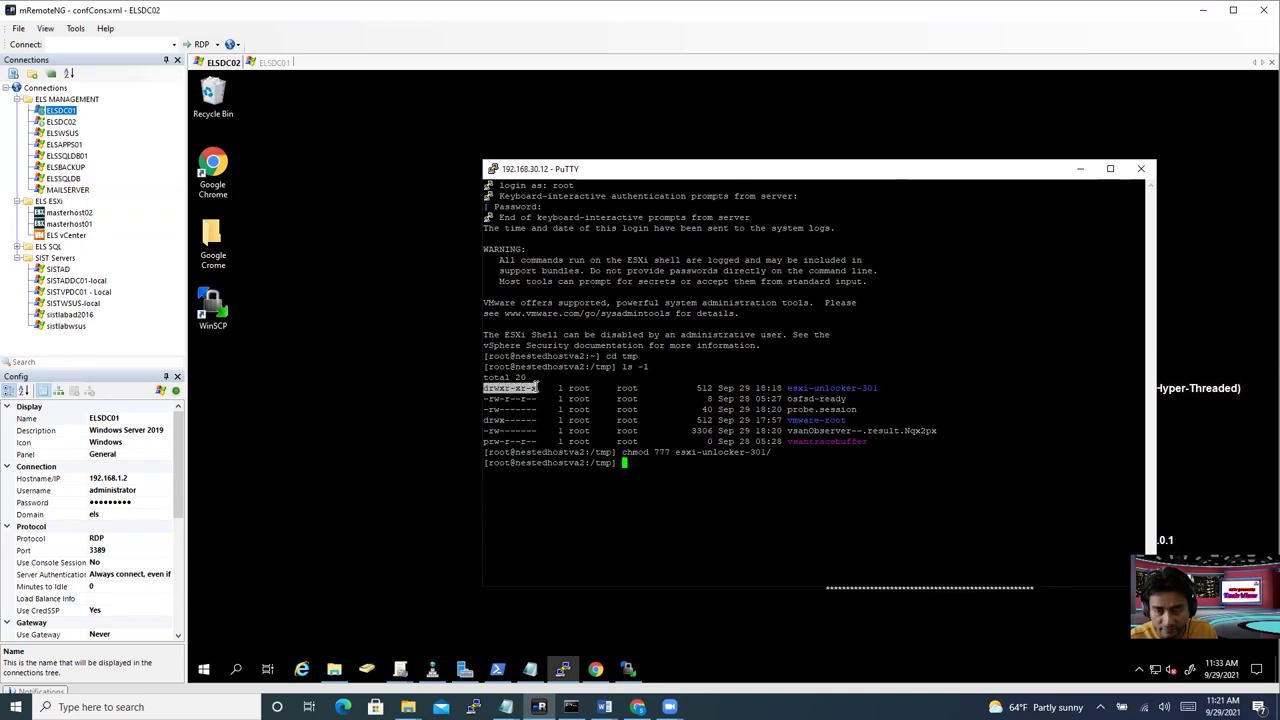
left_click(660, 484)
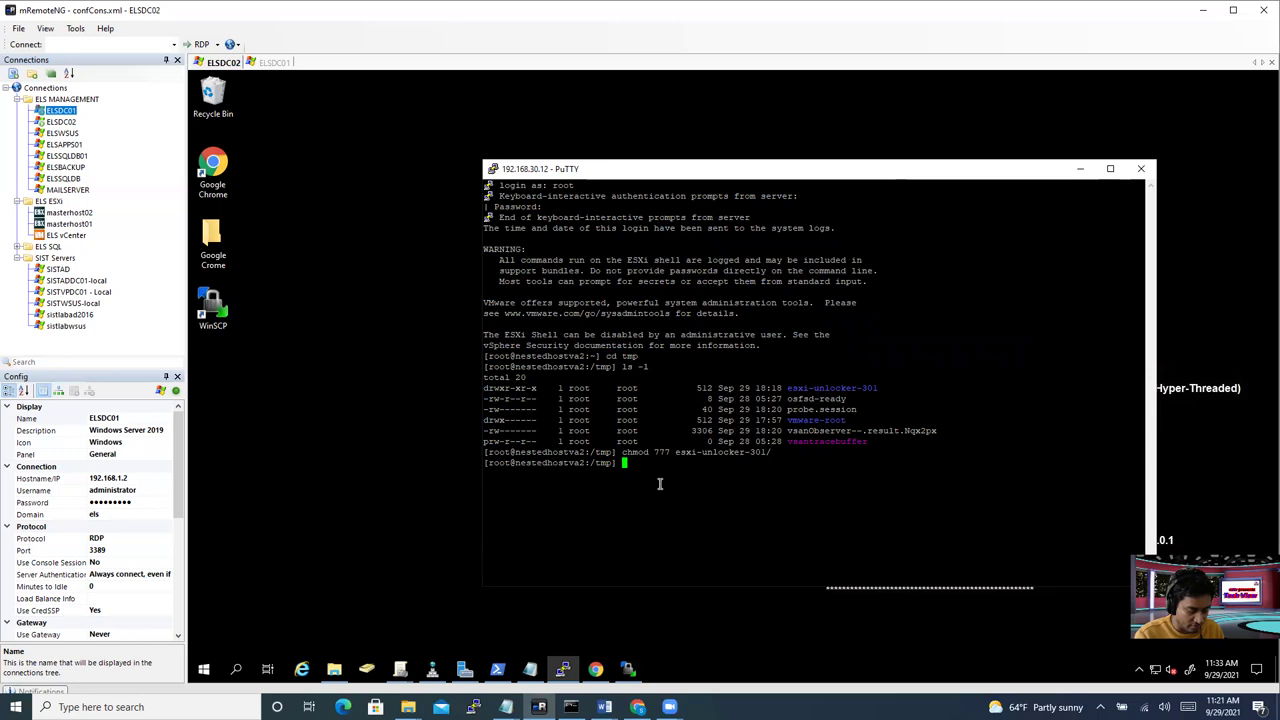
type("ls -l")
key("Return")
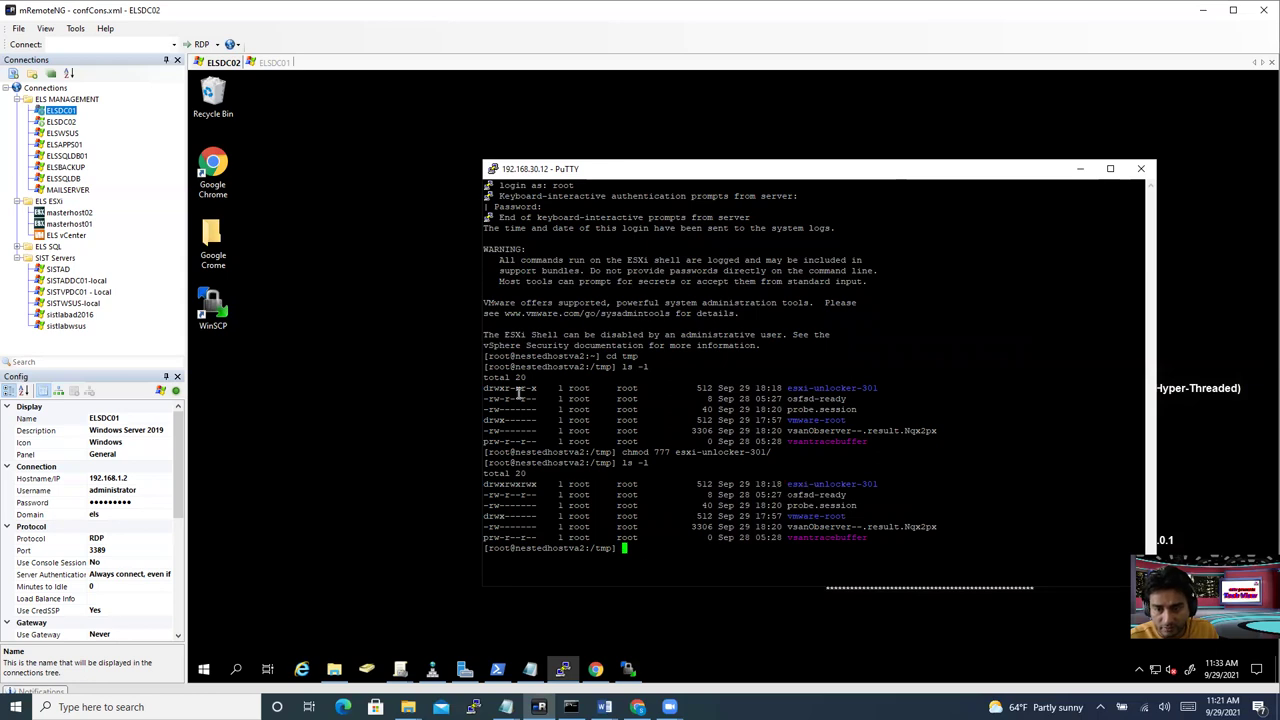
left_click_drag(537, 389, 484, 389)
left_click_drag(538, 485, 490, 482)
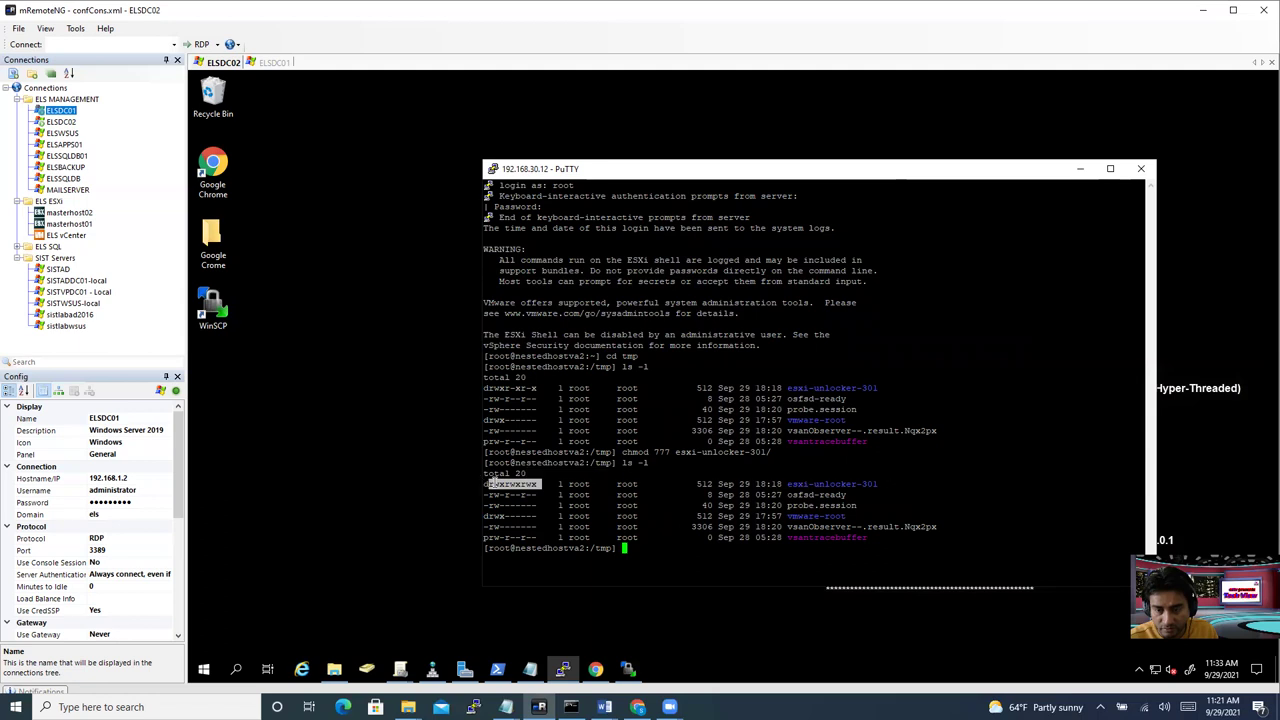
left_click(632, 552)
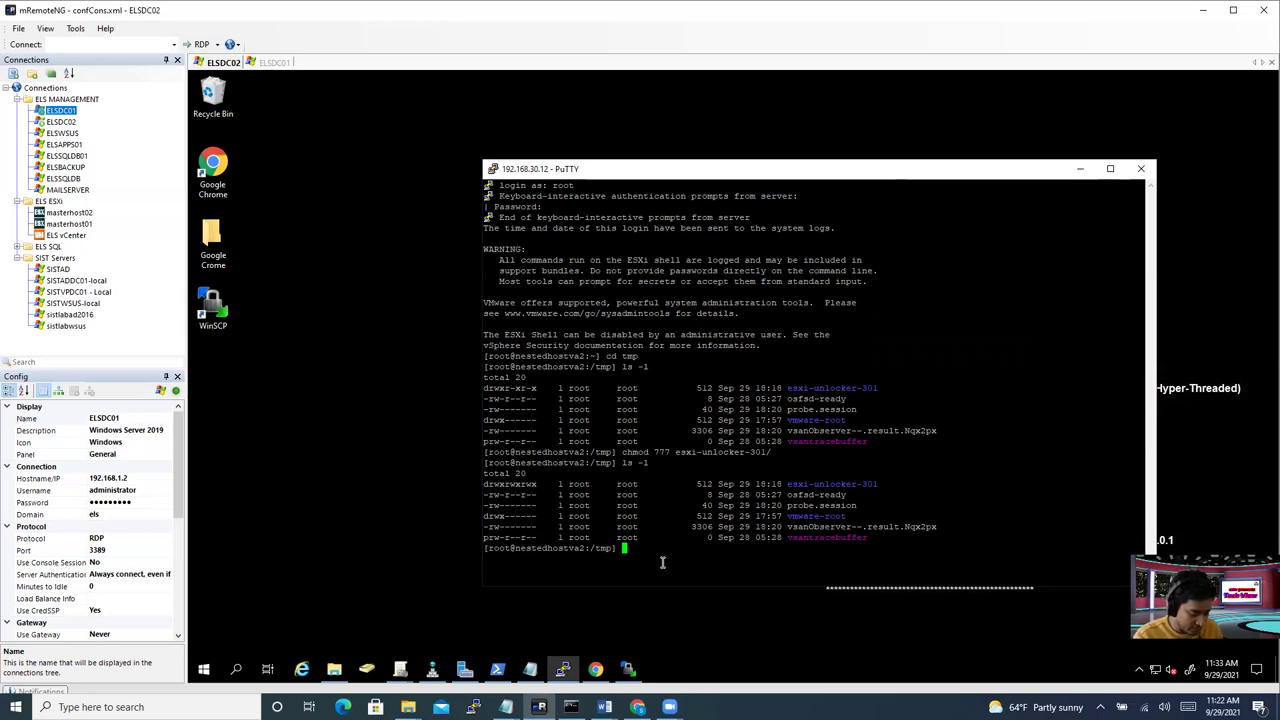
Step: Change into the esxi-unlocker-301 directory and list its files with ls -l to check the permissions of esxi-install.sh
type("cd esx")
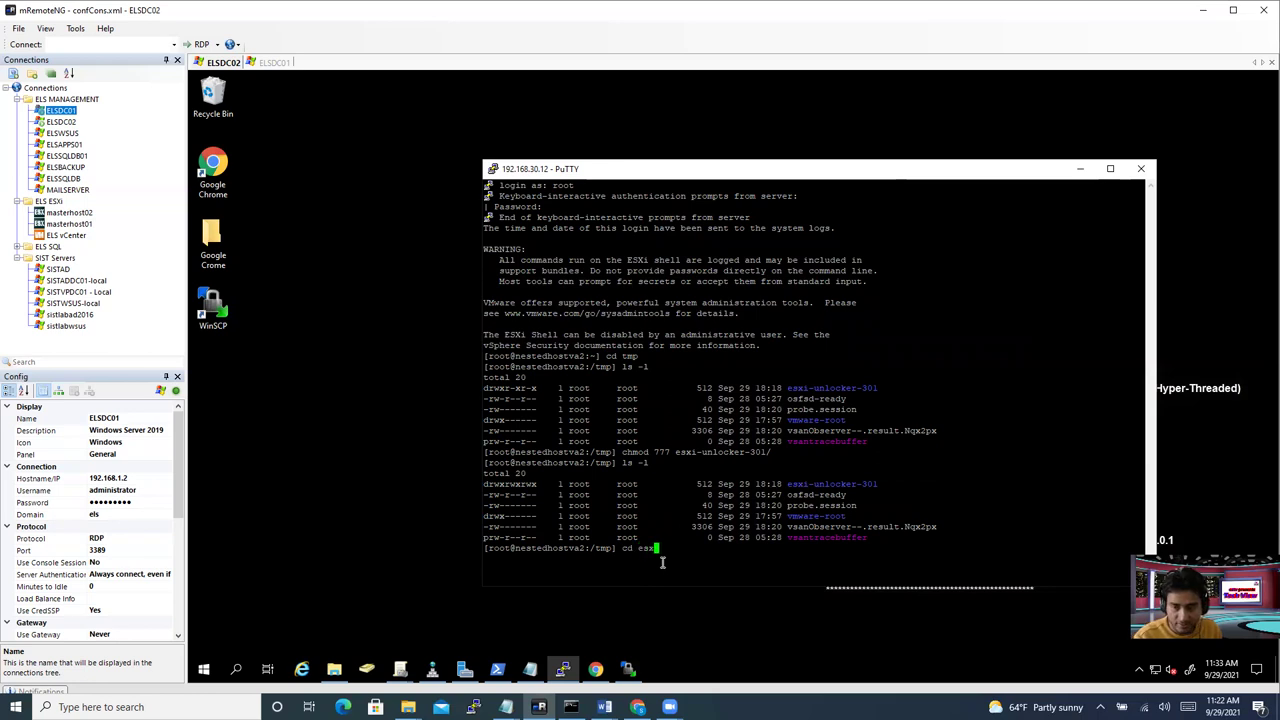
key("Tab")
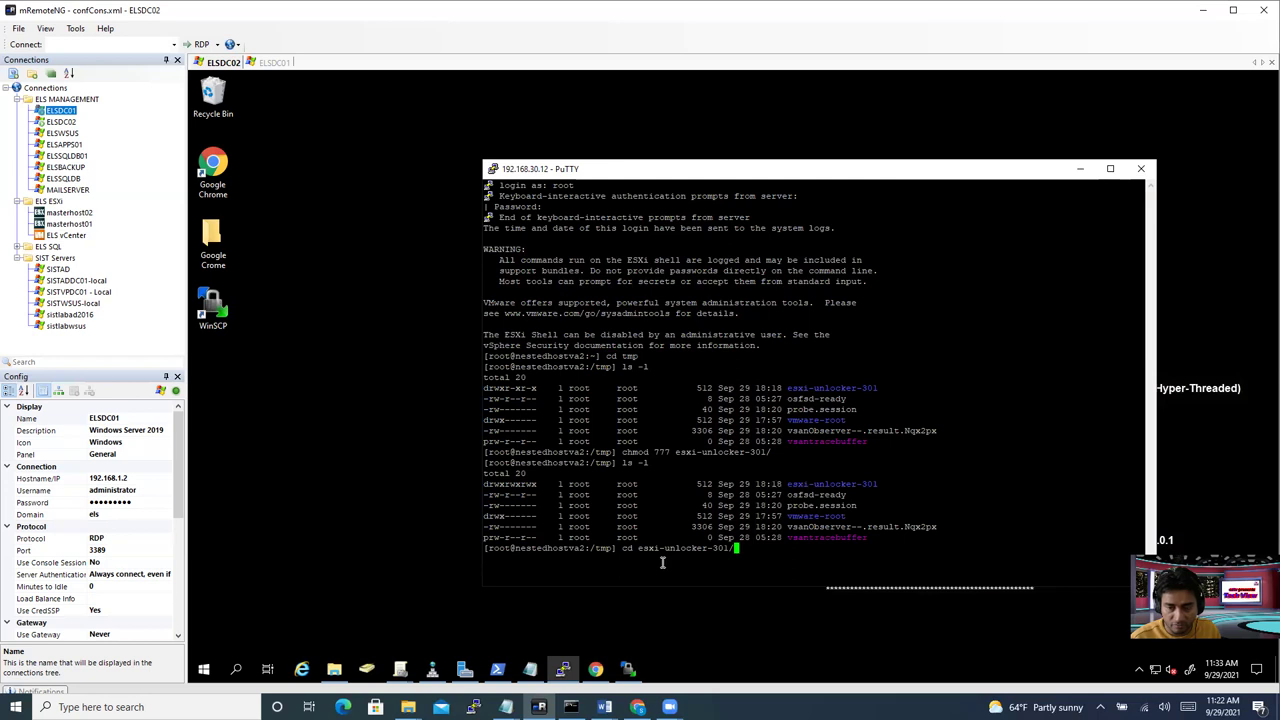
key("Return")
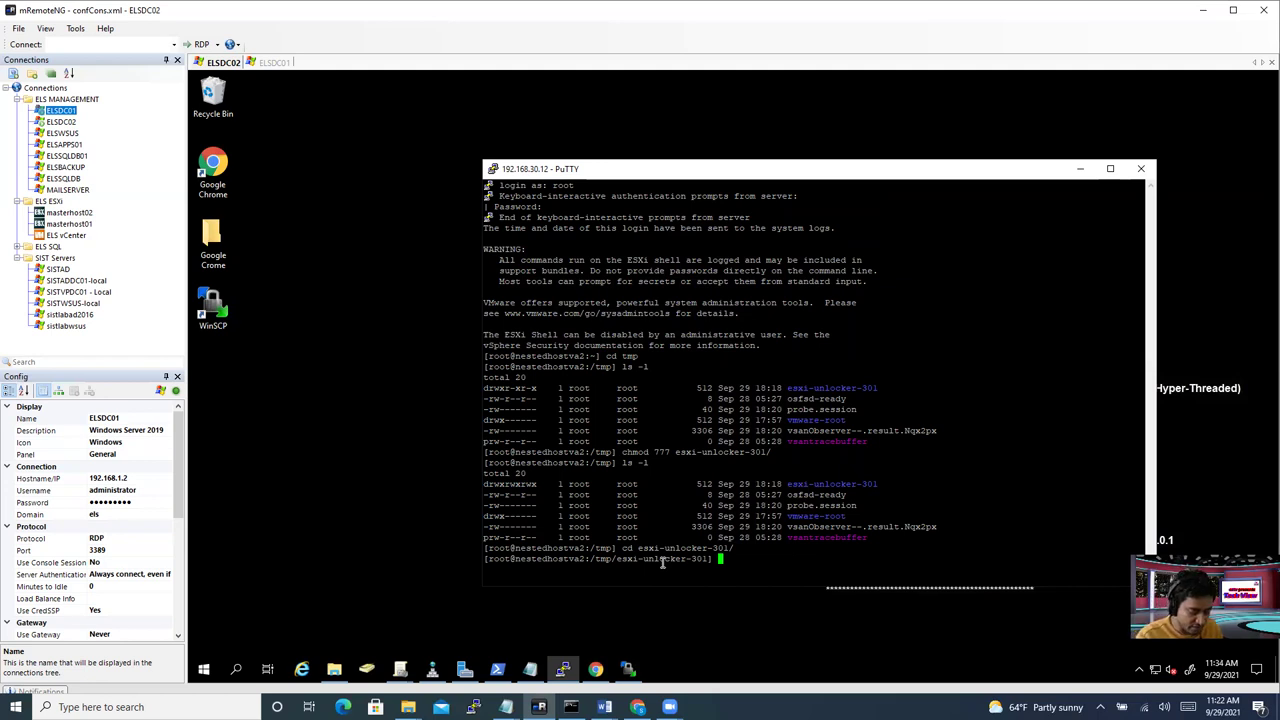
type("ls -l")
key("Return")
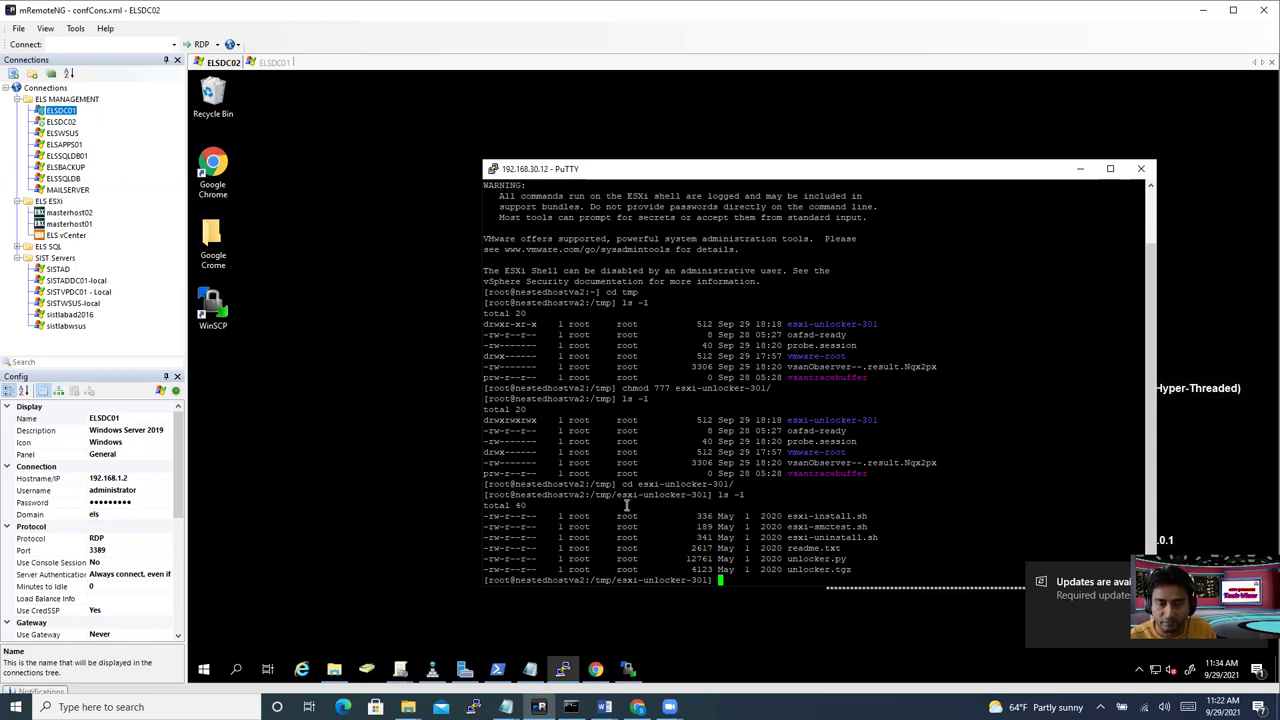
left_click_drag(503, 518, 484, 518)
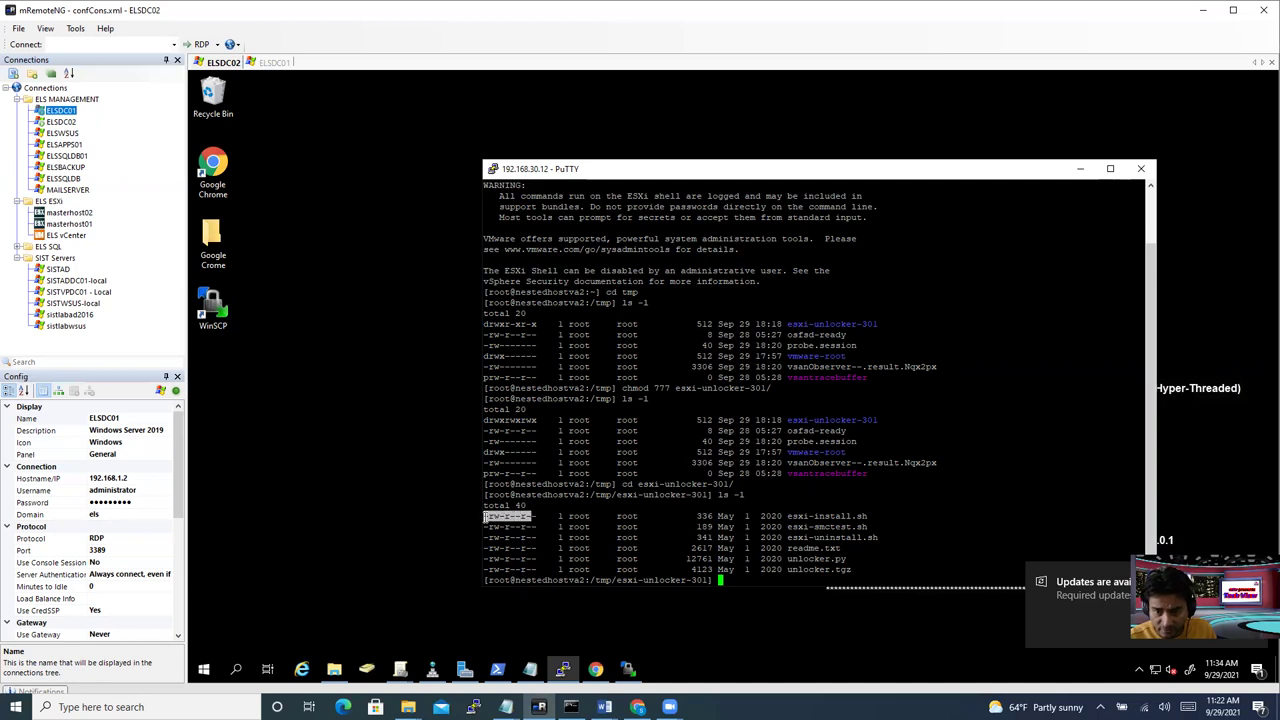
left_click(756, 578)
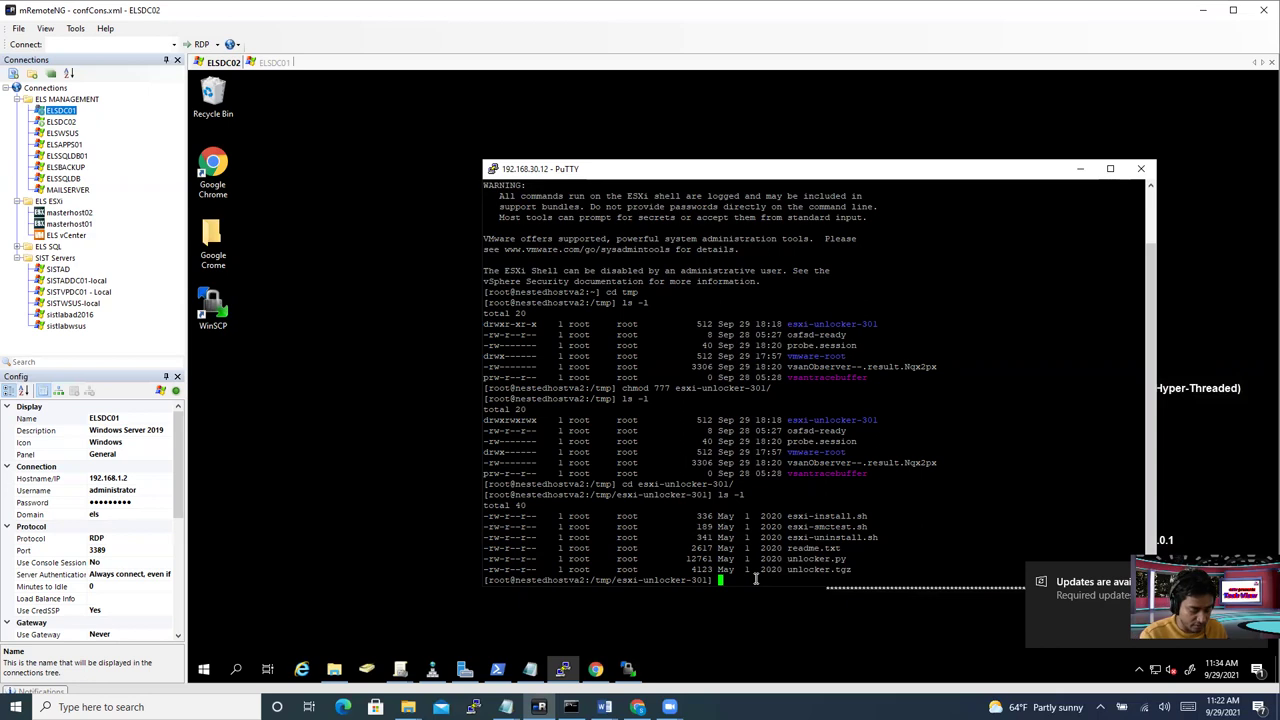
Step: Set the permissions of the esxi-install.sh script to 777 with chmod
type("chmod 777 esxi-i")
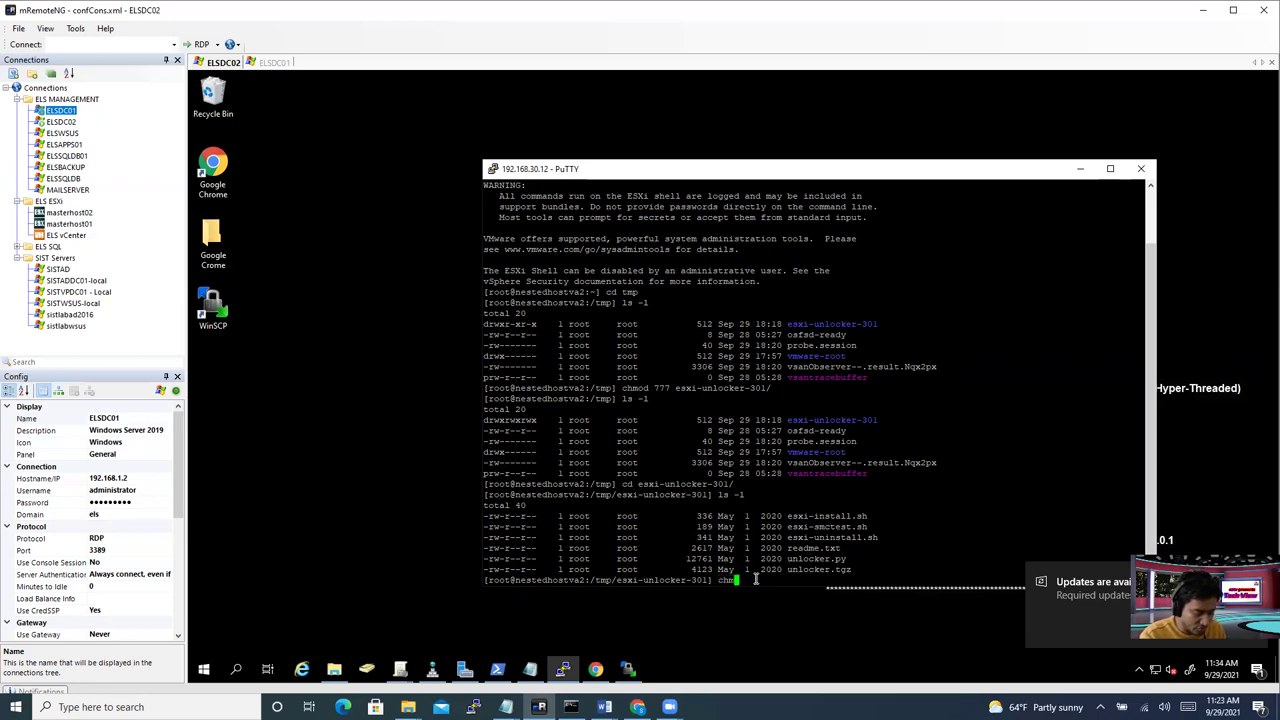
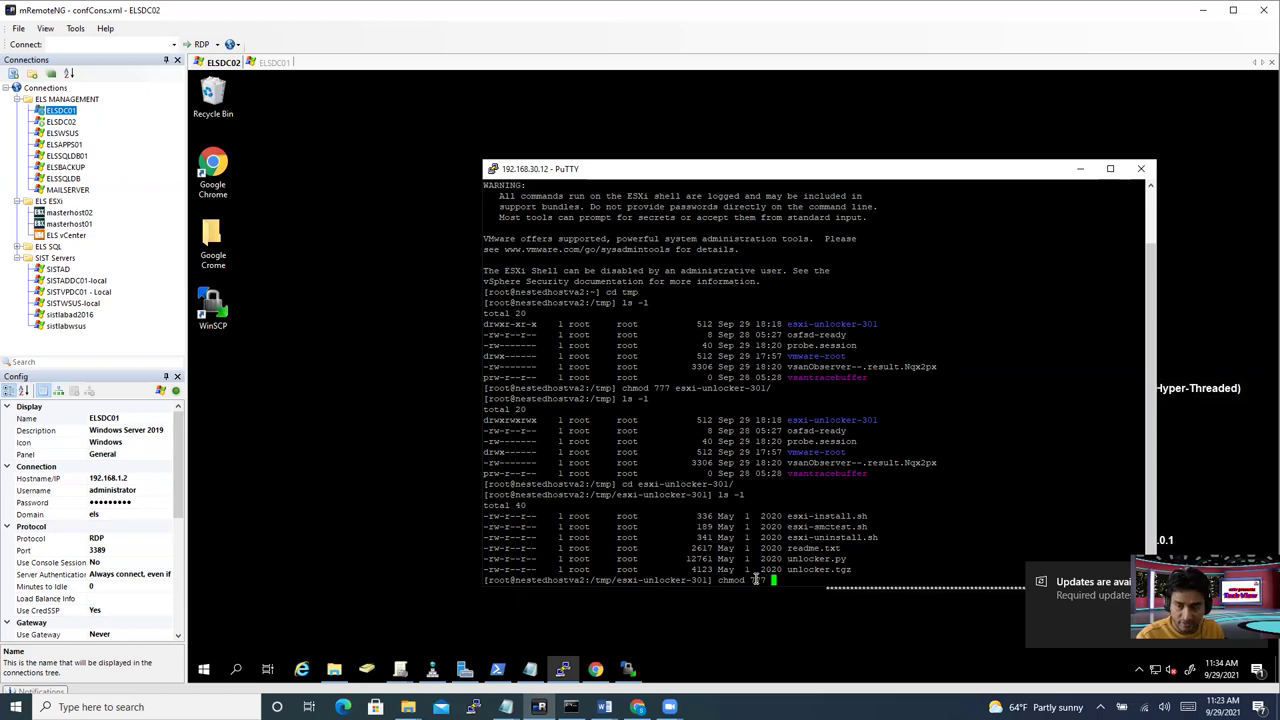
type(" esxi-i")
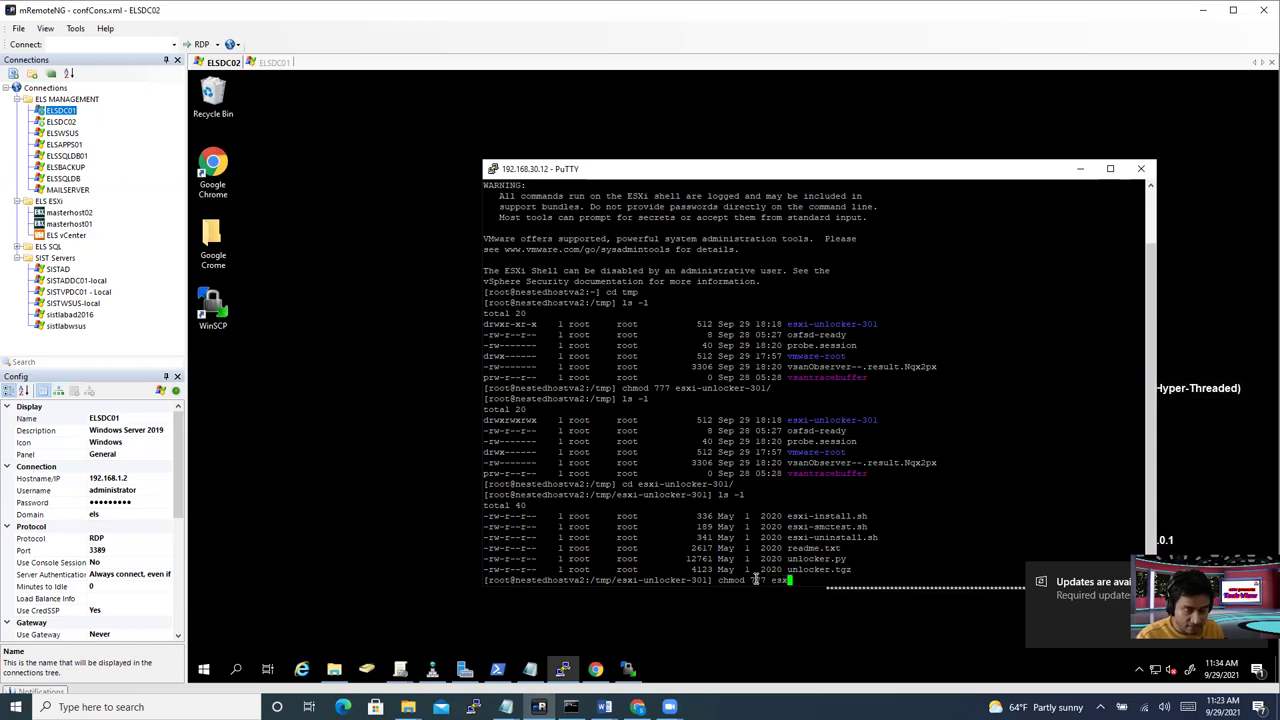
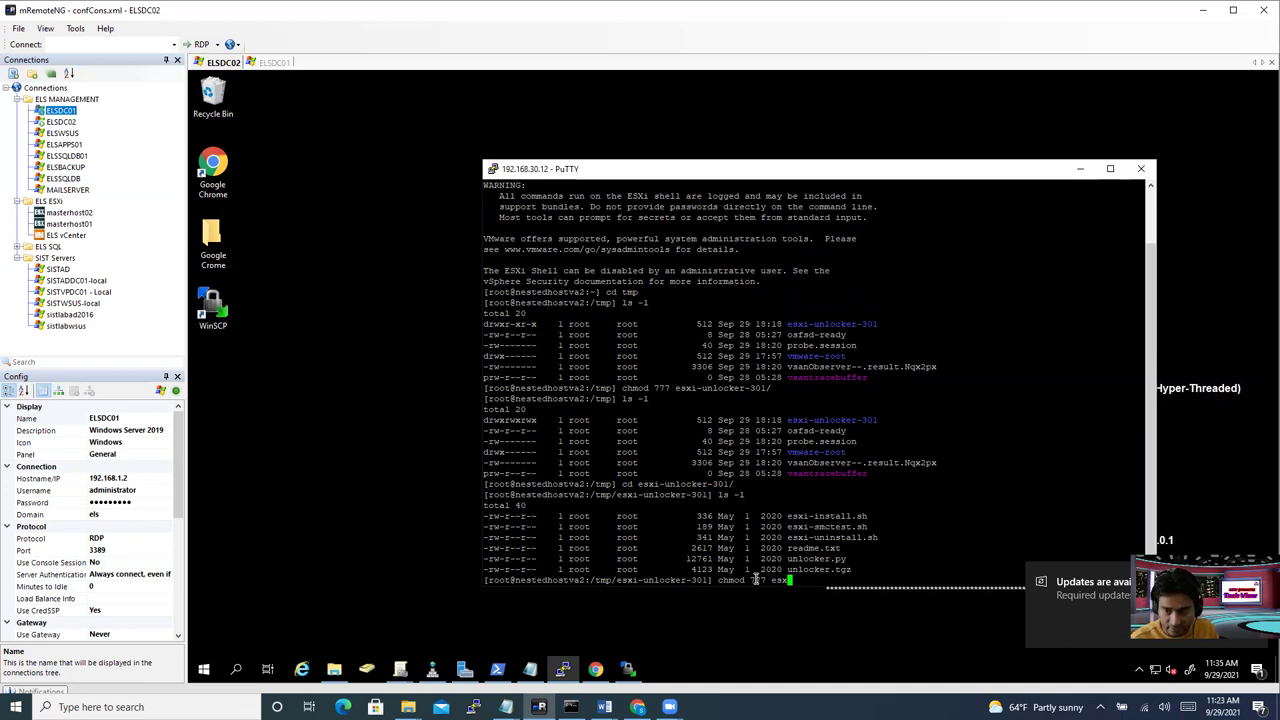
type("i-")
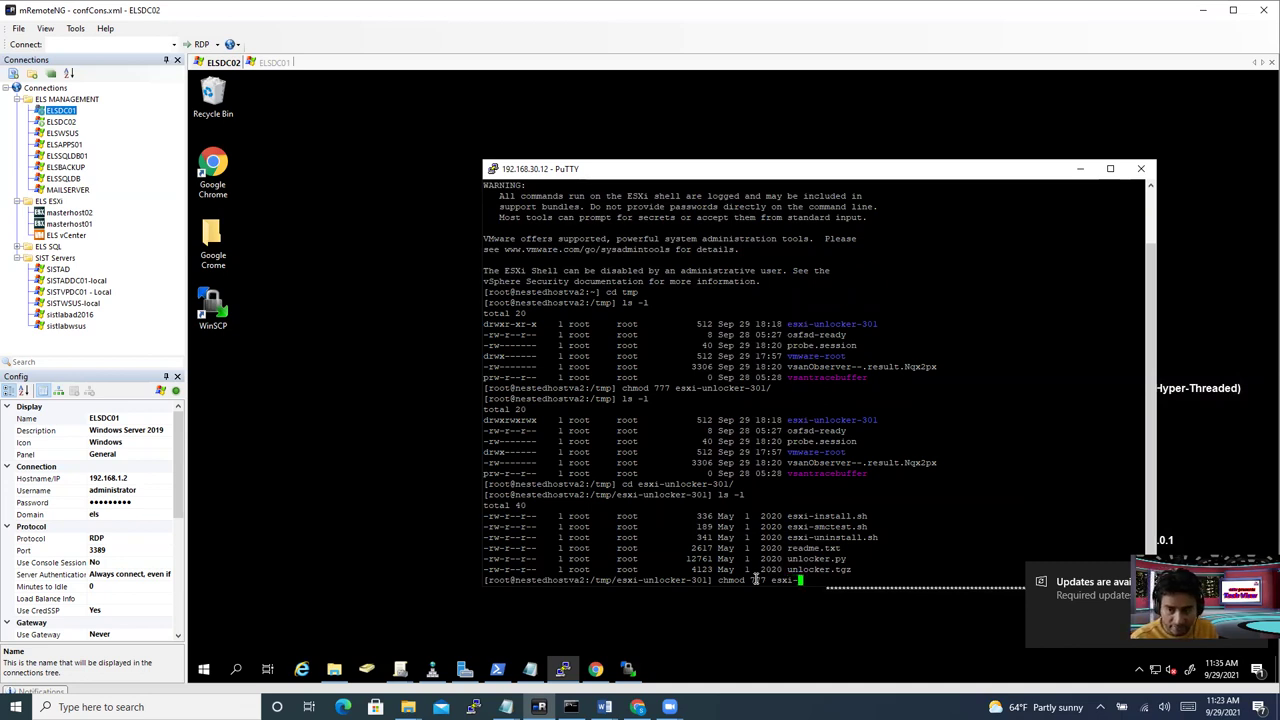
type("i")
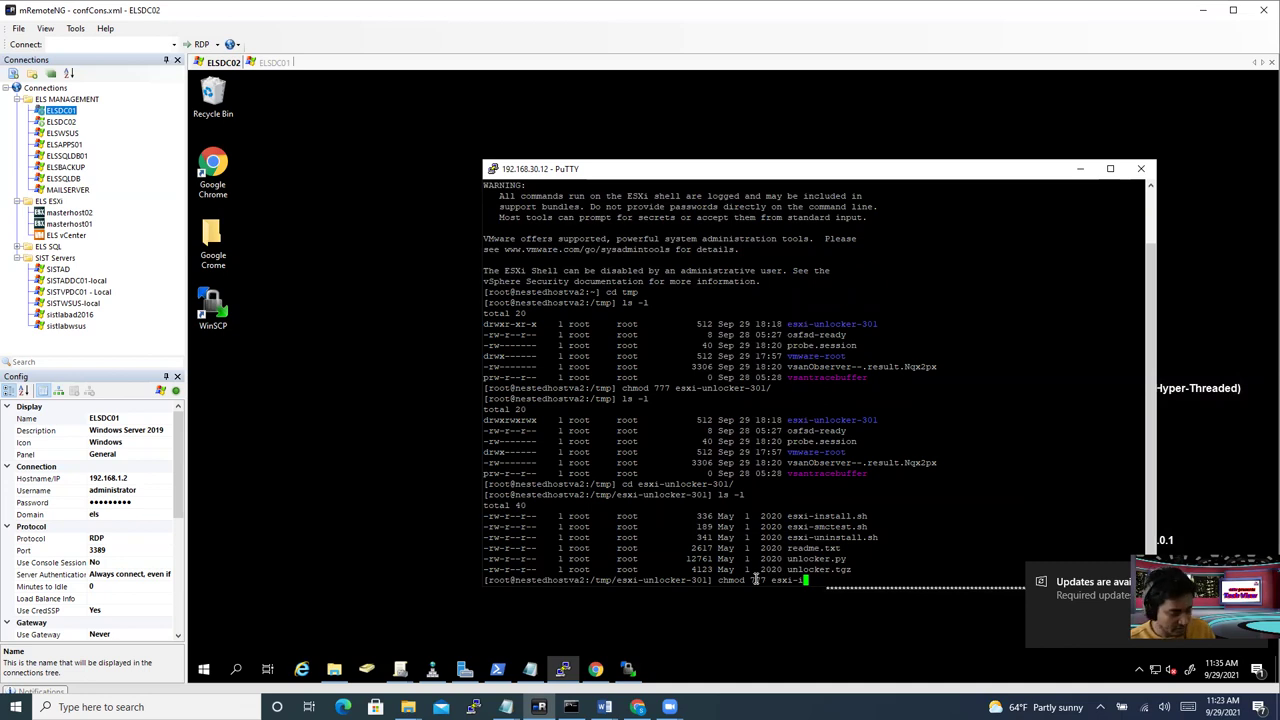
key("Tab")
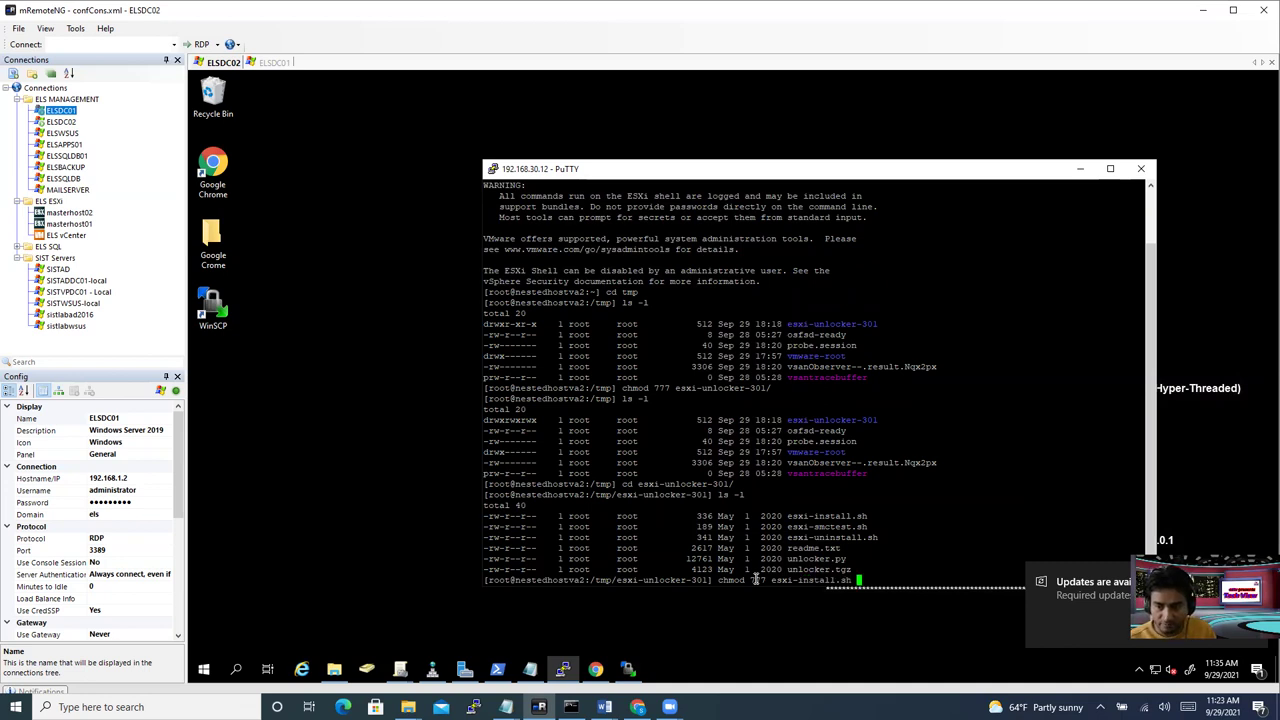
key("Return")
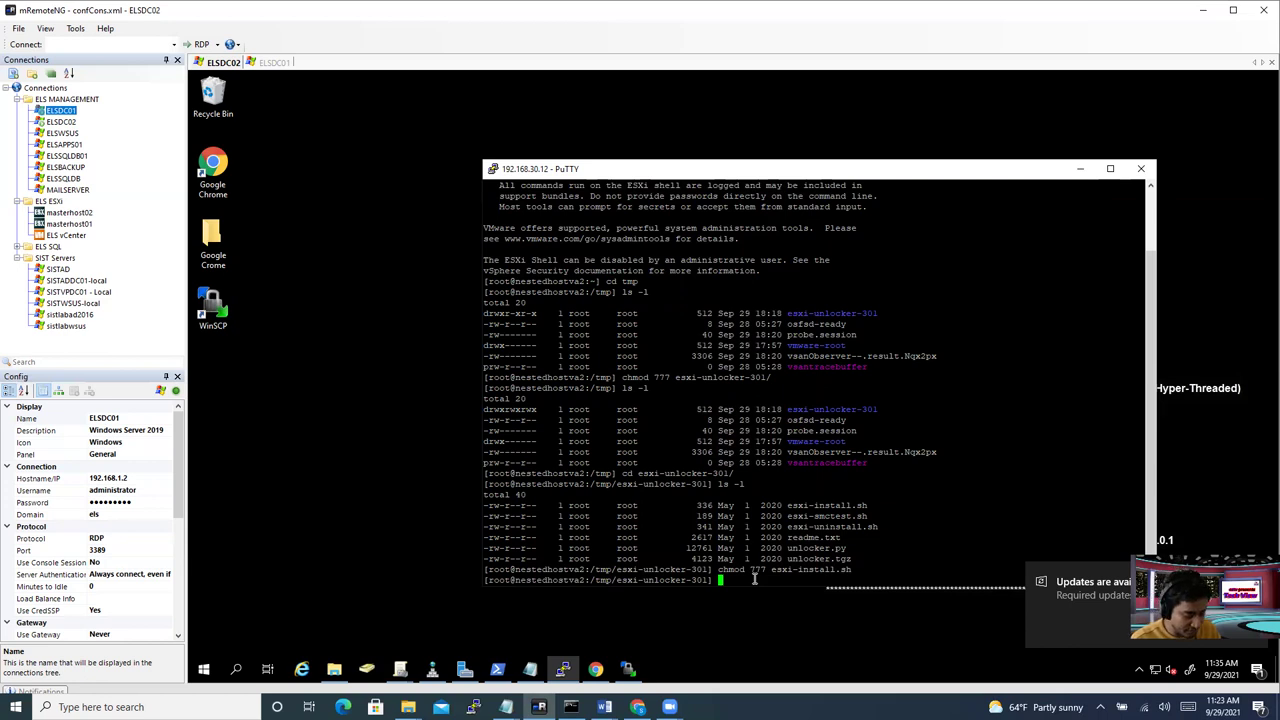
Step: List the unlocker directory again with ls -l and compare the old and new permissions of esxi-install.sh
type("ls -l")
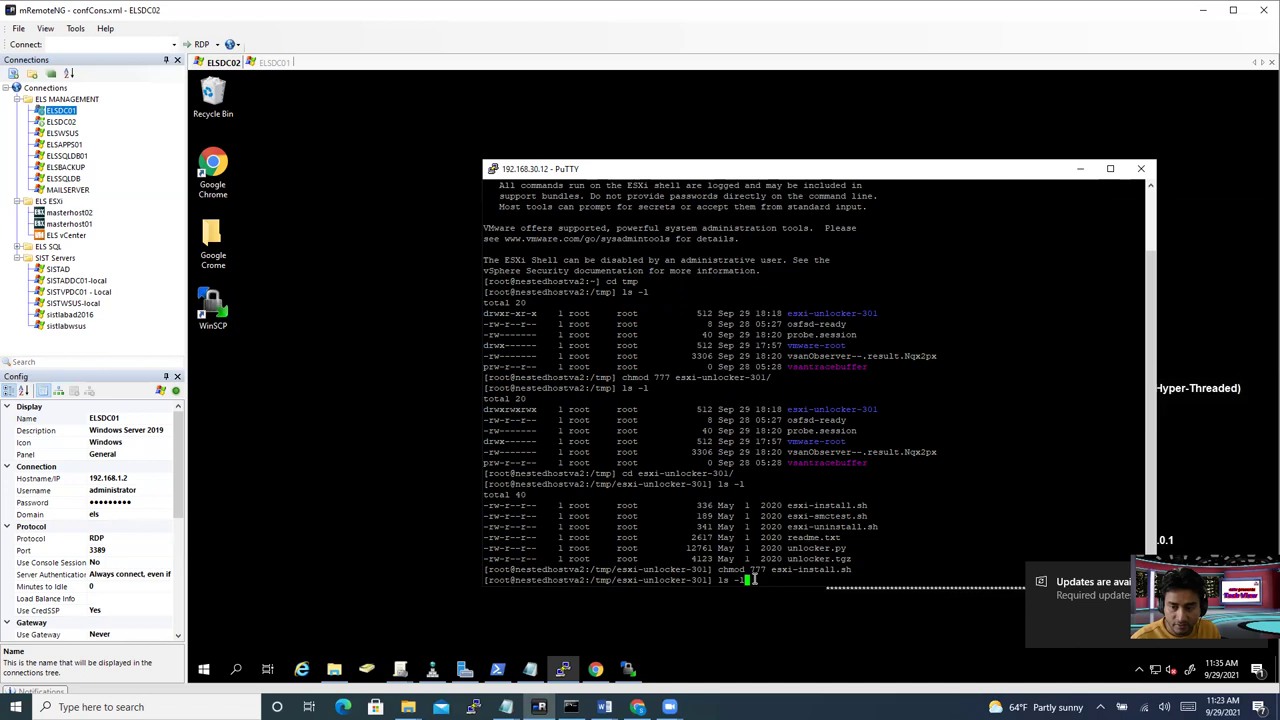
key("Return")
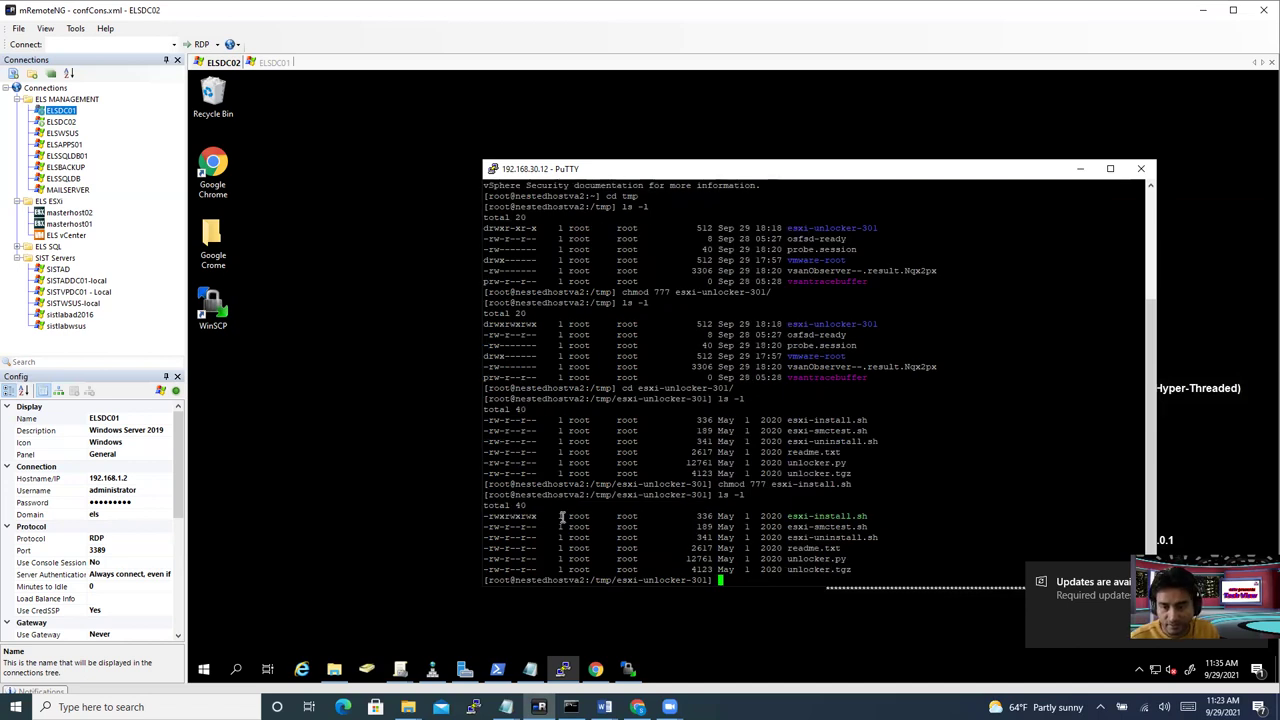
mouse_move(545, 419)
left_mouse_down()
mouse_move(488, 420)
mouse_move(526, 410)
left_mouse_up()
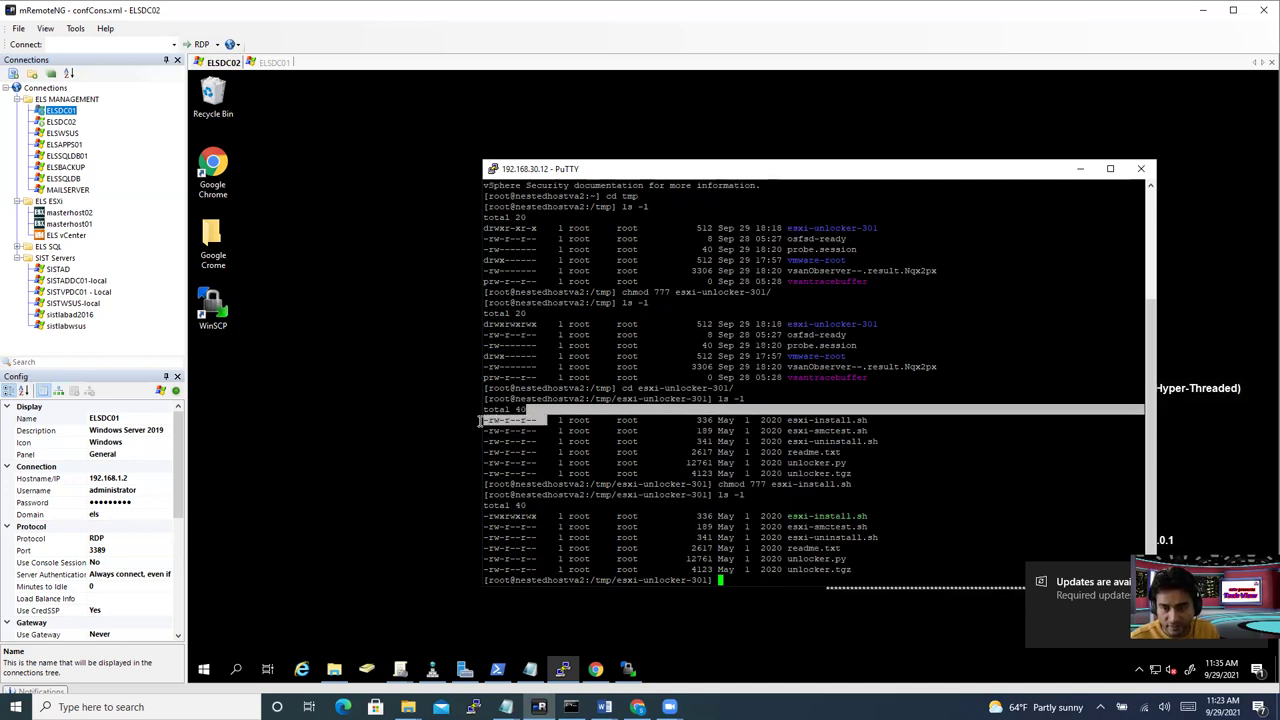
left_click_drag(538, 516, 484, 516)
left_click(728, 578)
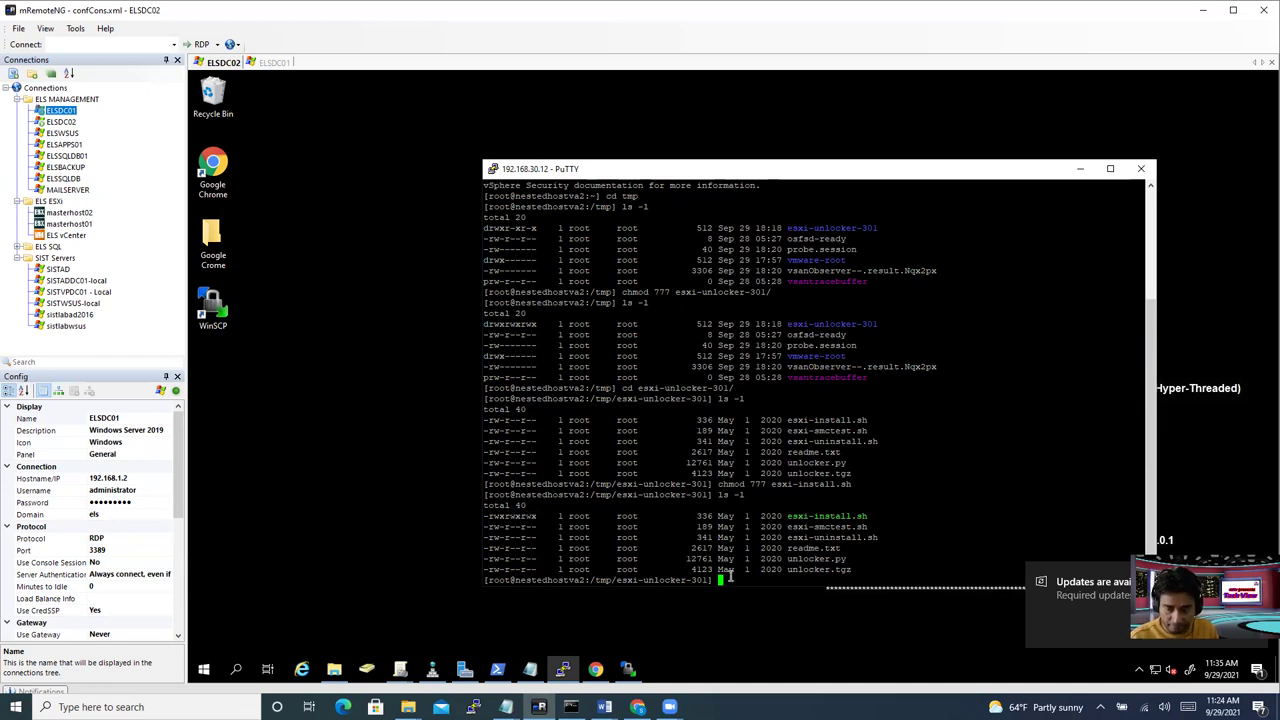
Step: Run the unlocker installation script ./esxi-install.sh and check its final status line
type(".")
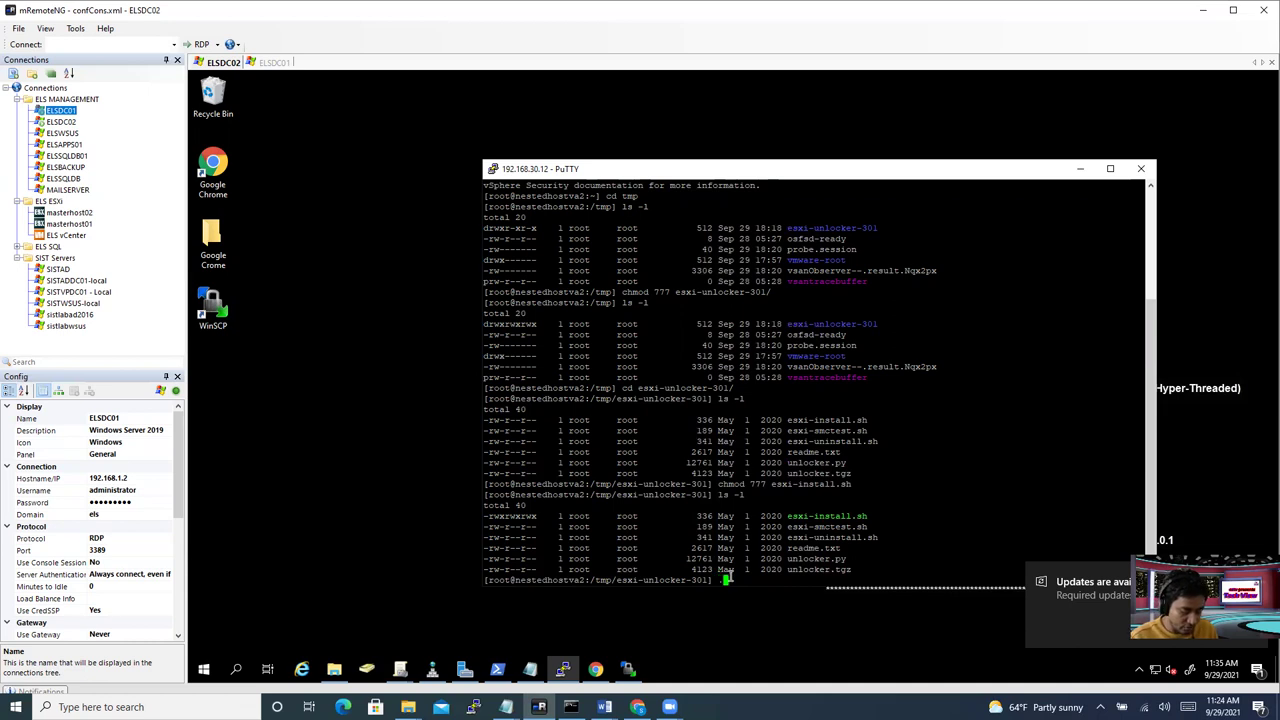
type("/")
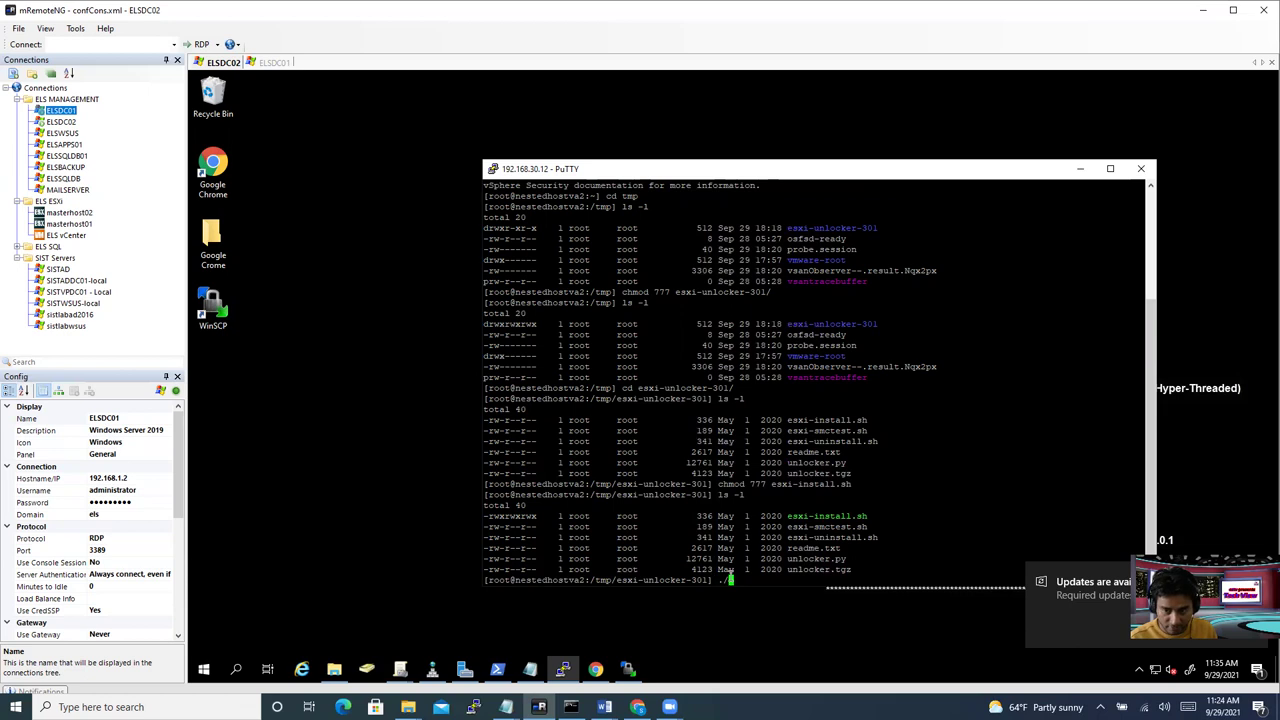
type("esxi-")
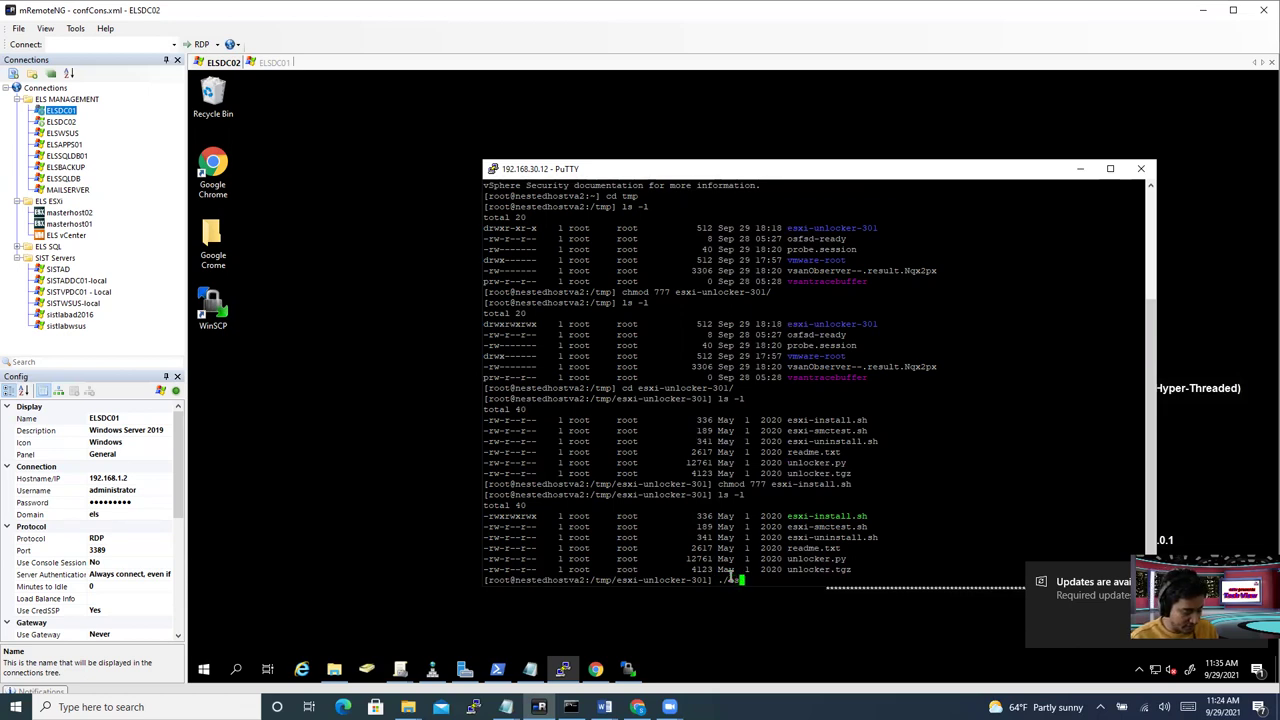
type("i")
key("Tab")
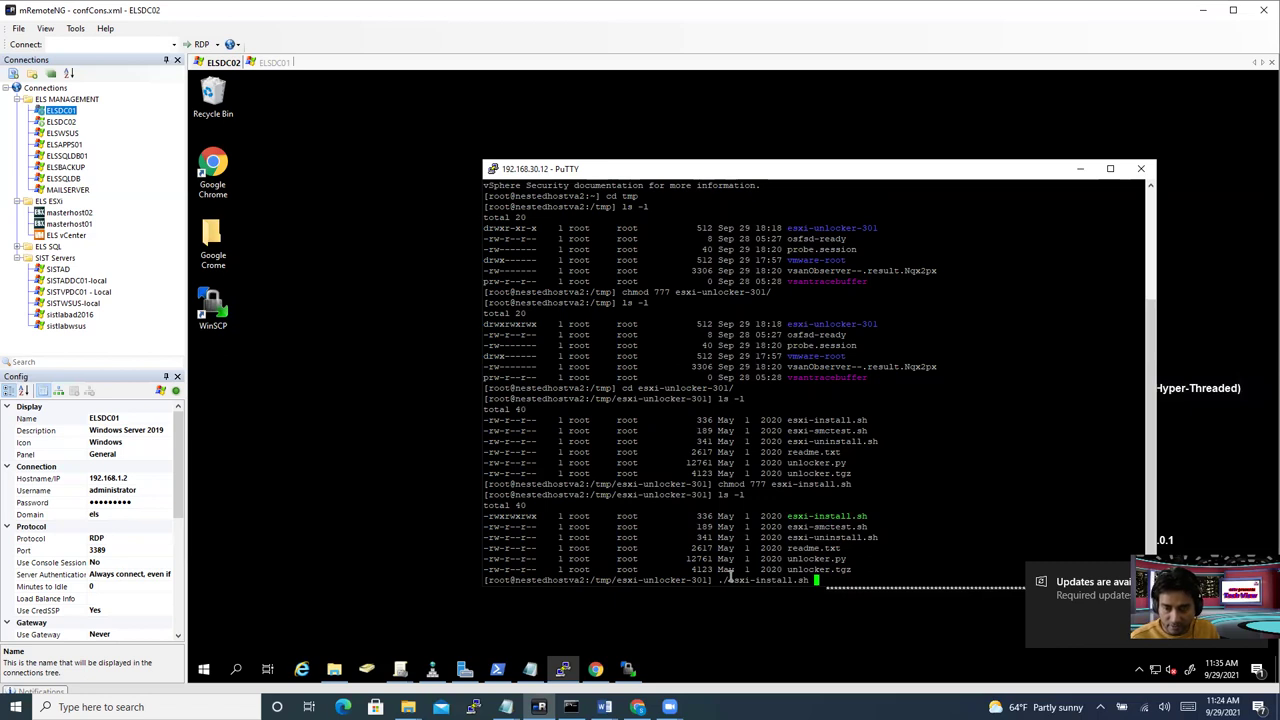
key("Return")
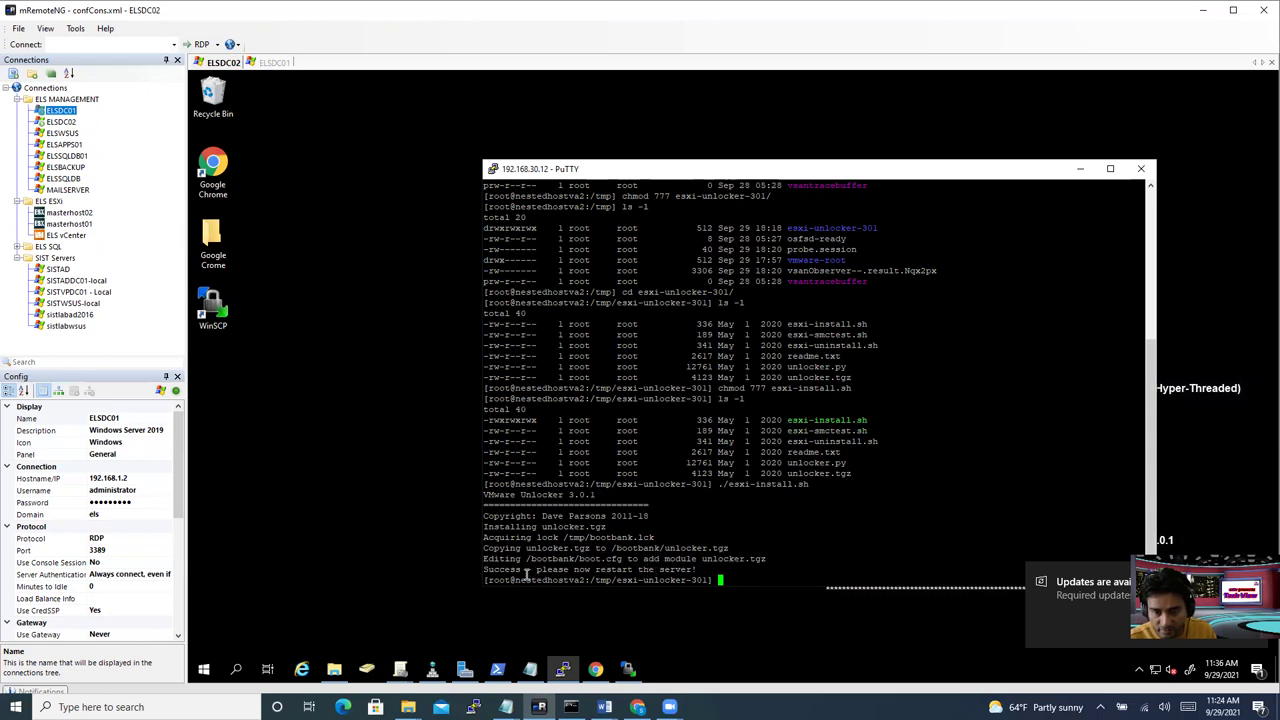
left_click_drag(524, 572, 483, 572)
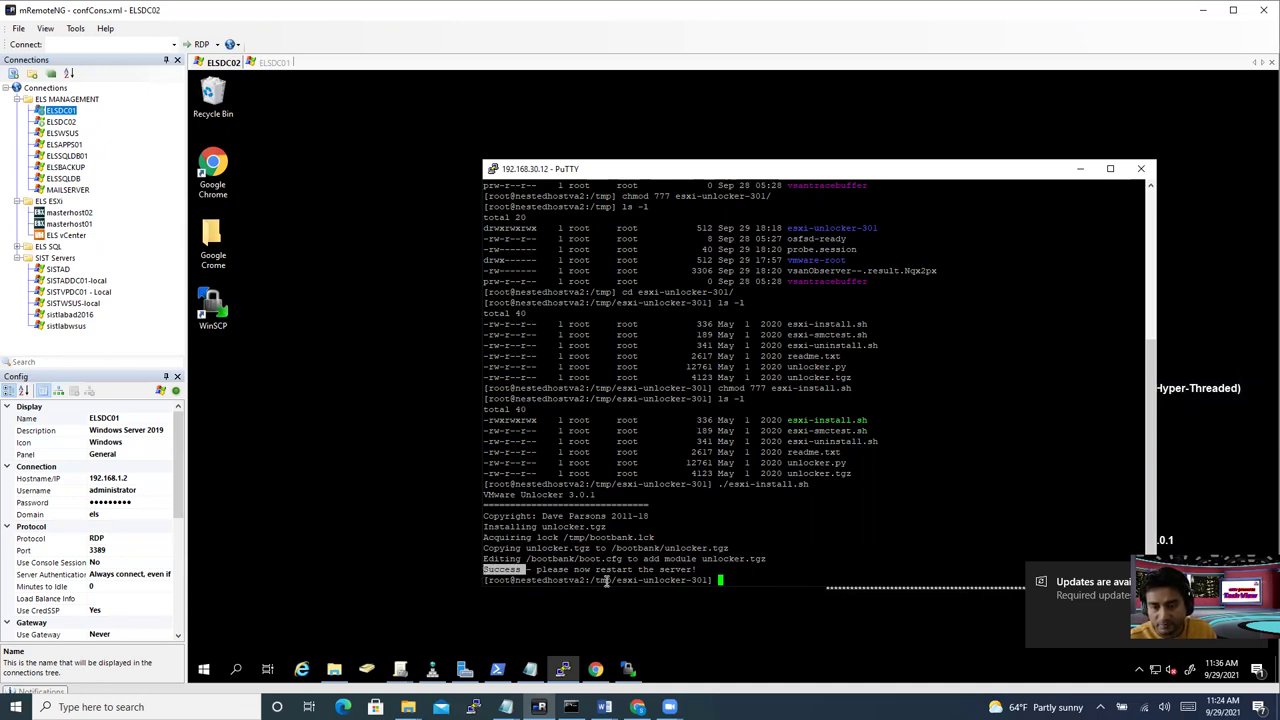
Step: Restart the nestedhostva2 host from the SSH session with the reboot command
type("reboot")
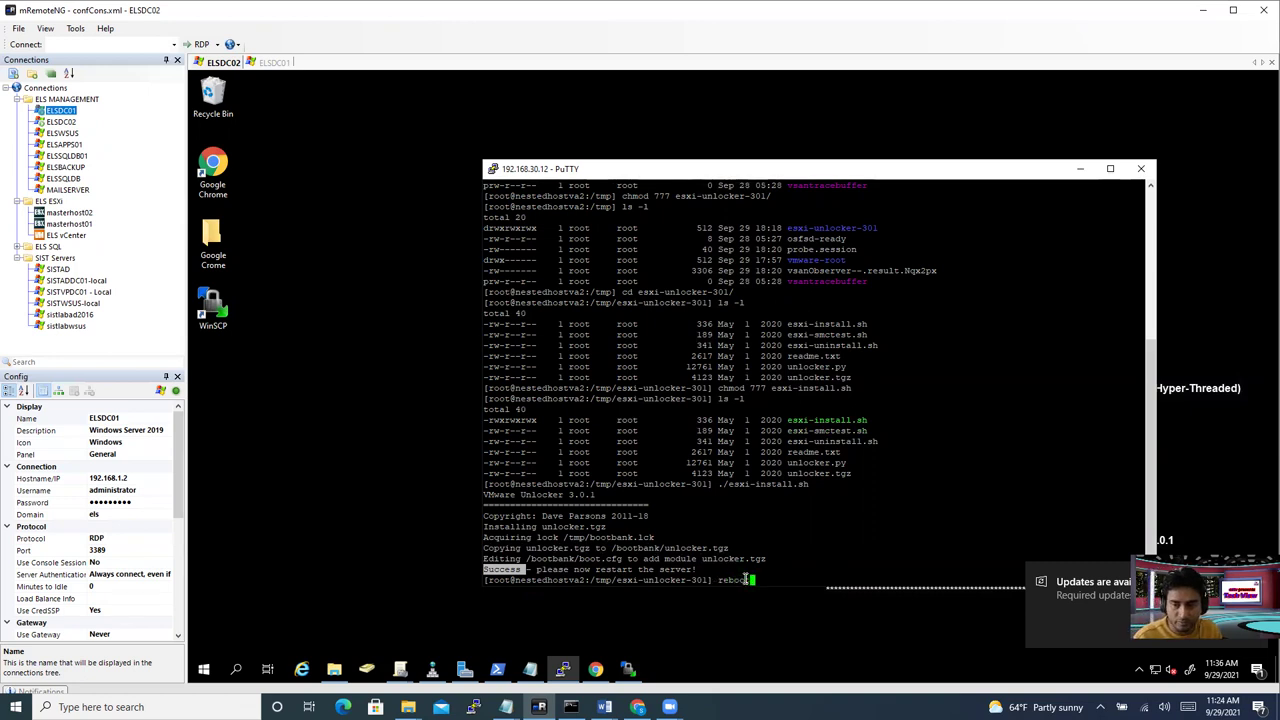
key("Return")
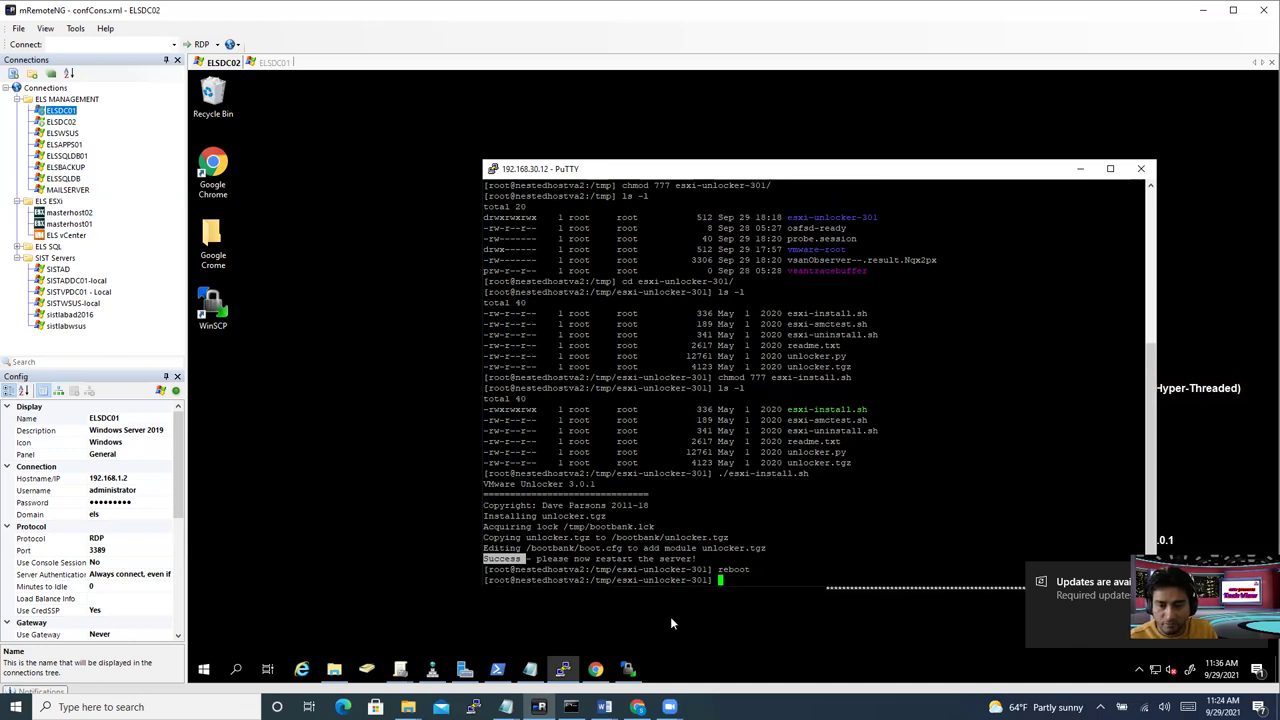
Step: Switch to the vSphere Client in Chrome and launch the web console of the nestedhostva2 virtual machine under MasterCluster
left_click(596, 670)
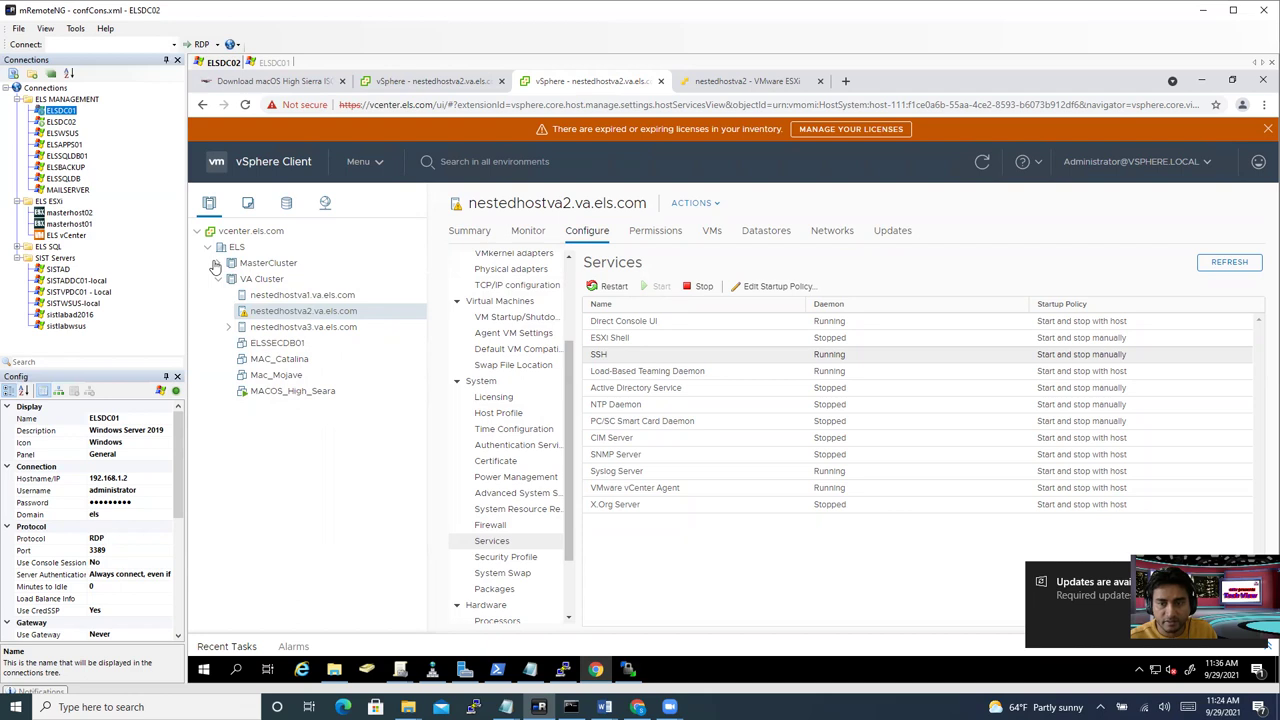
left_click(982, 161)
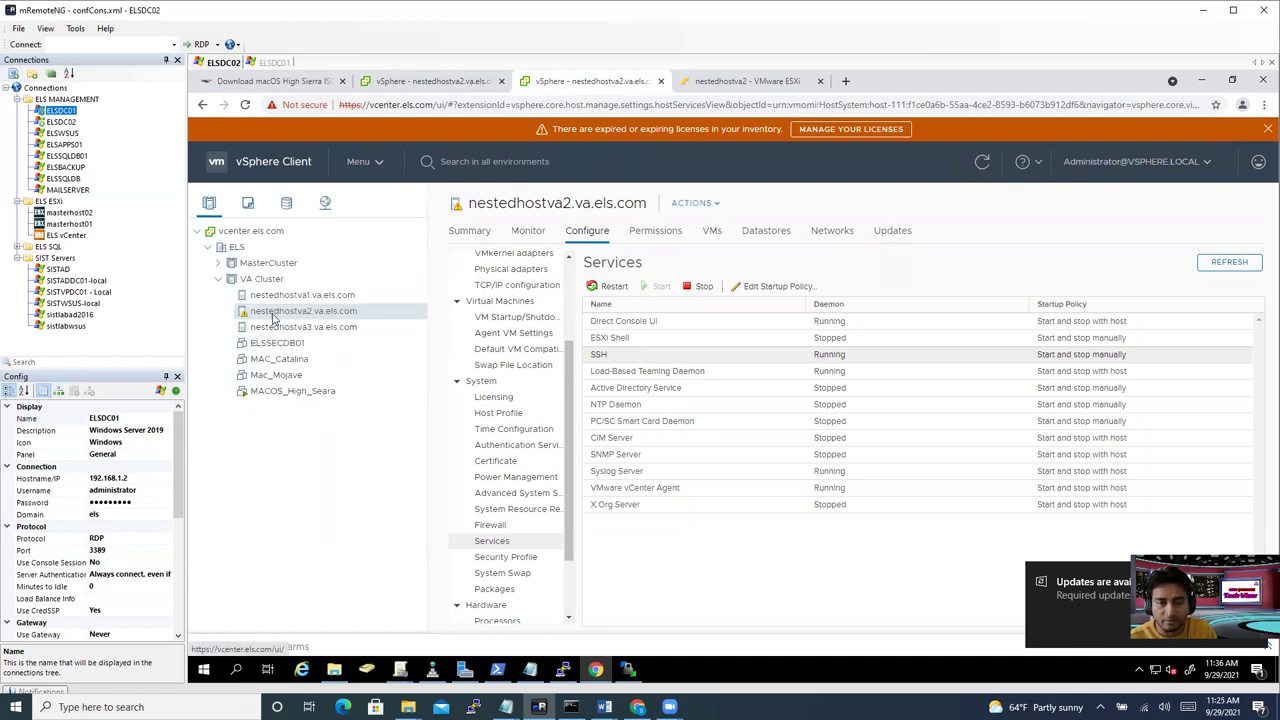
left_click(217, 262)
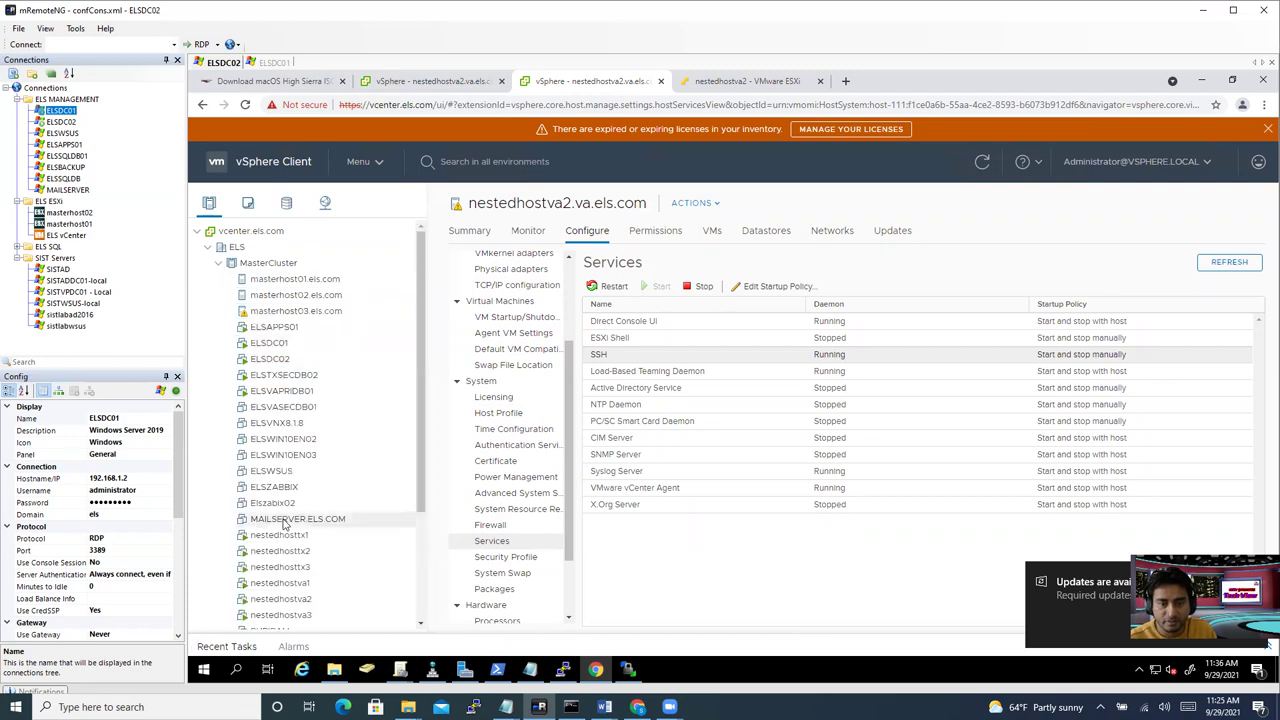
scroll(288, 527, "down", 3)
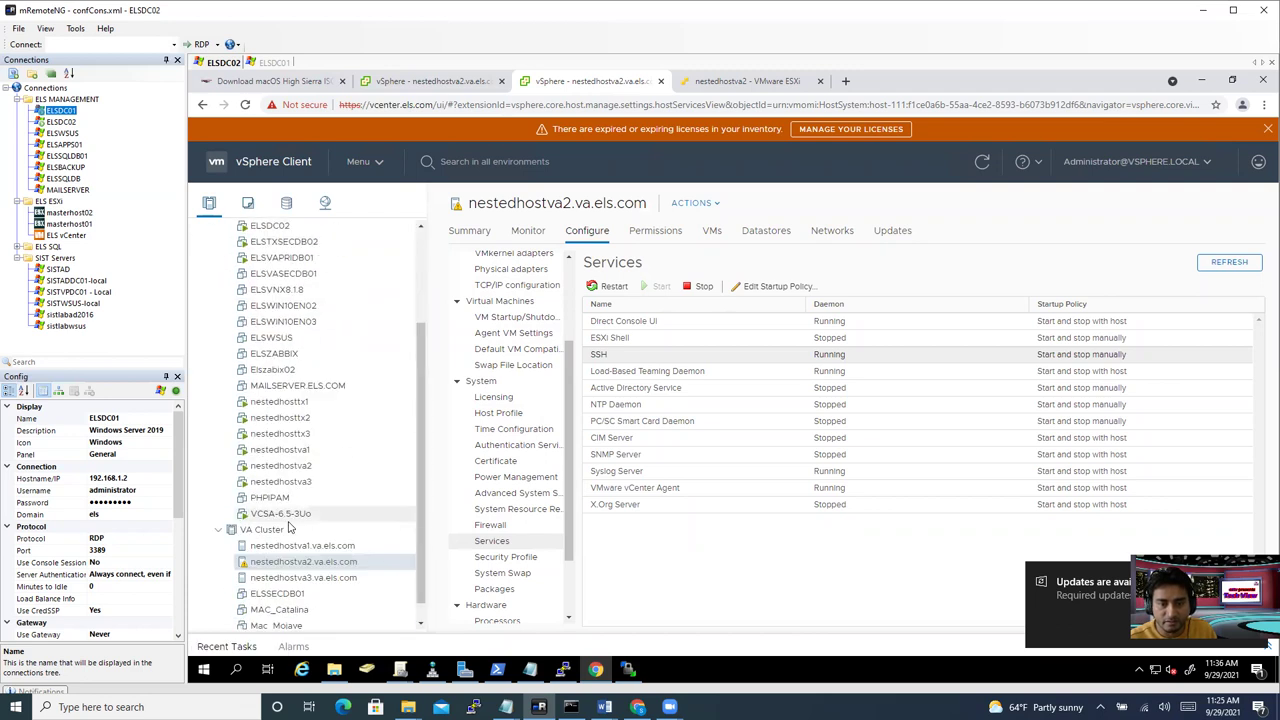
left_click(308, 470)
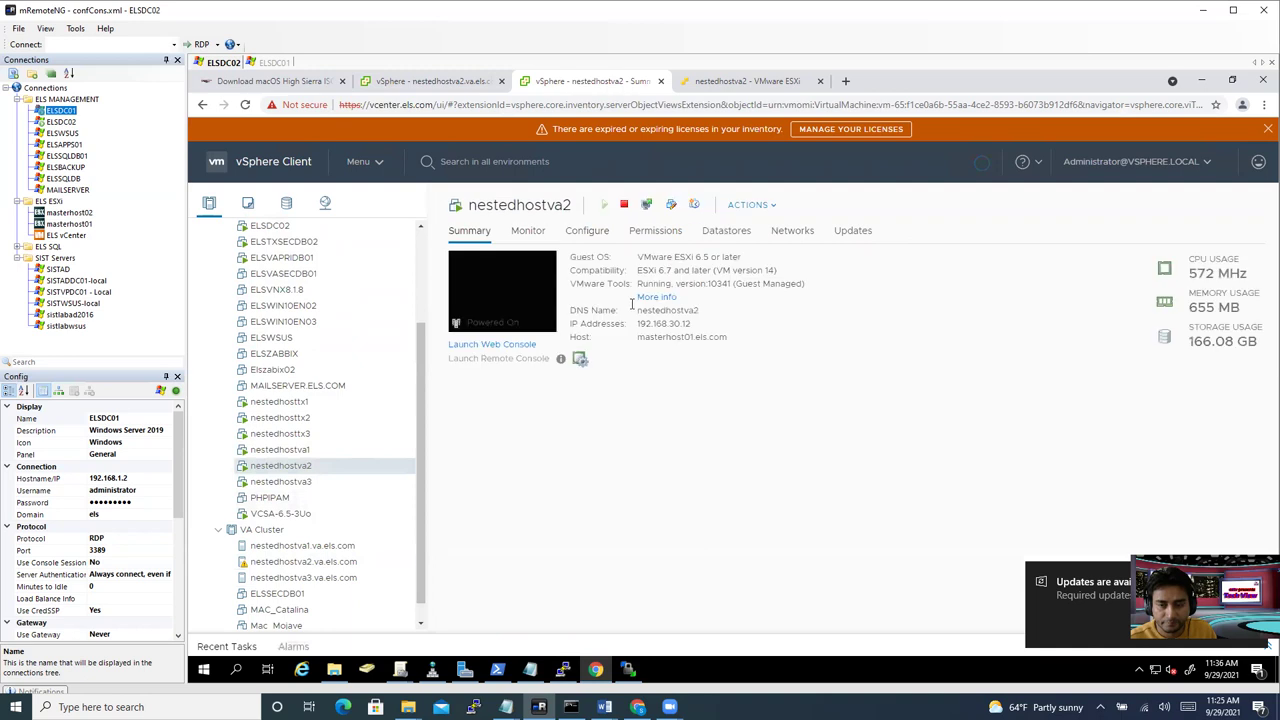
left_click(527, 292)
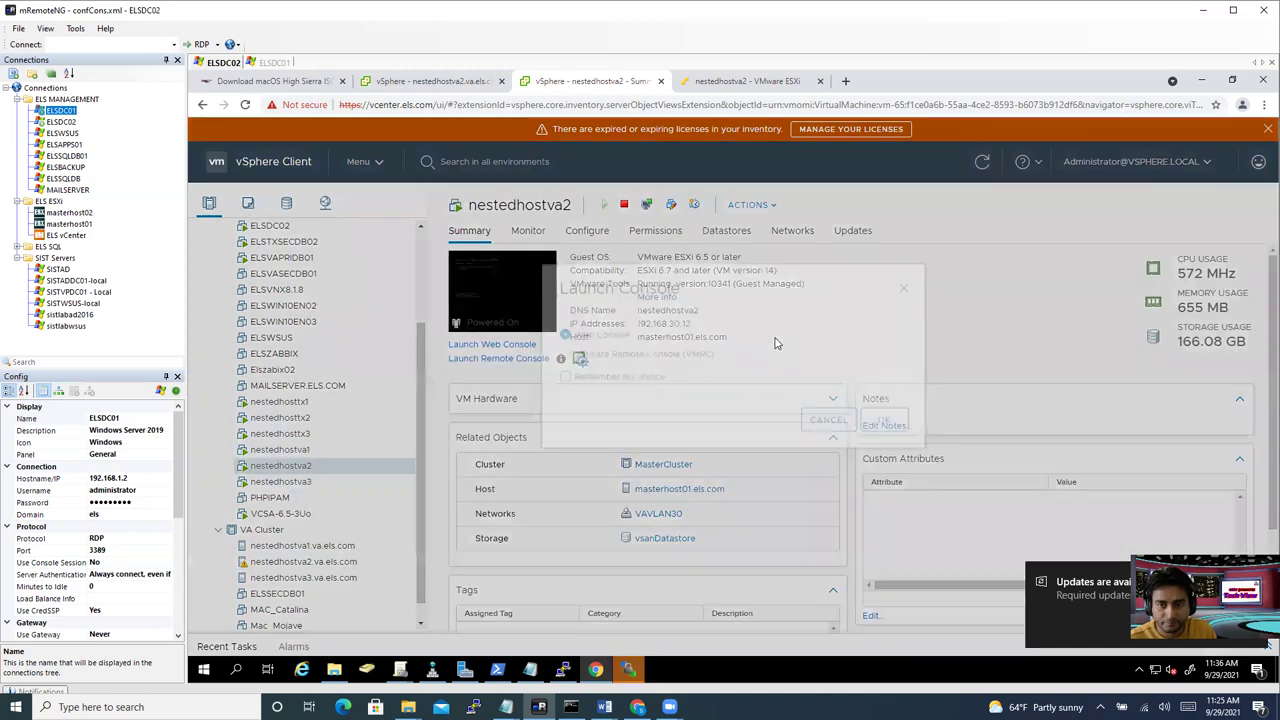
left_click(882, 450)
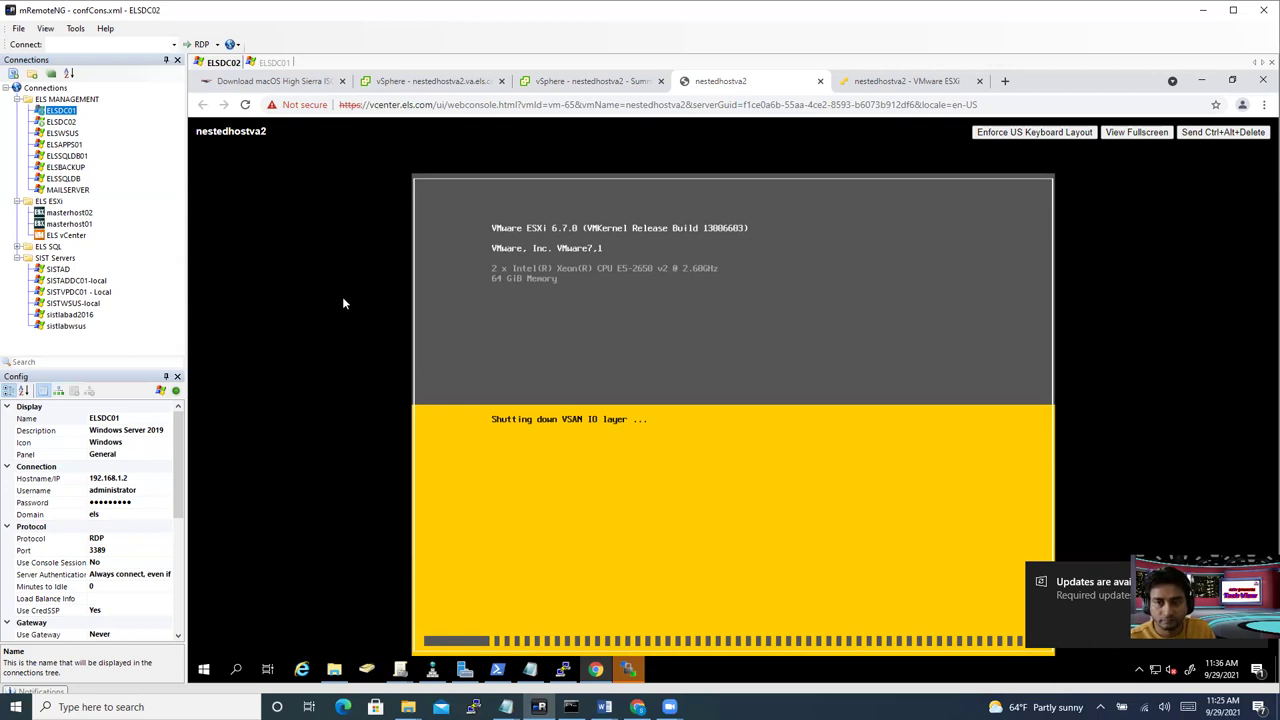
Step: Follow the restart of nestedhostva2, comparing its status in the vSphere inventory with its console boot screen
left_click(561, 83)
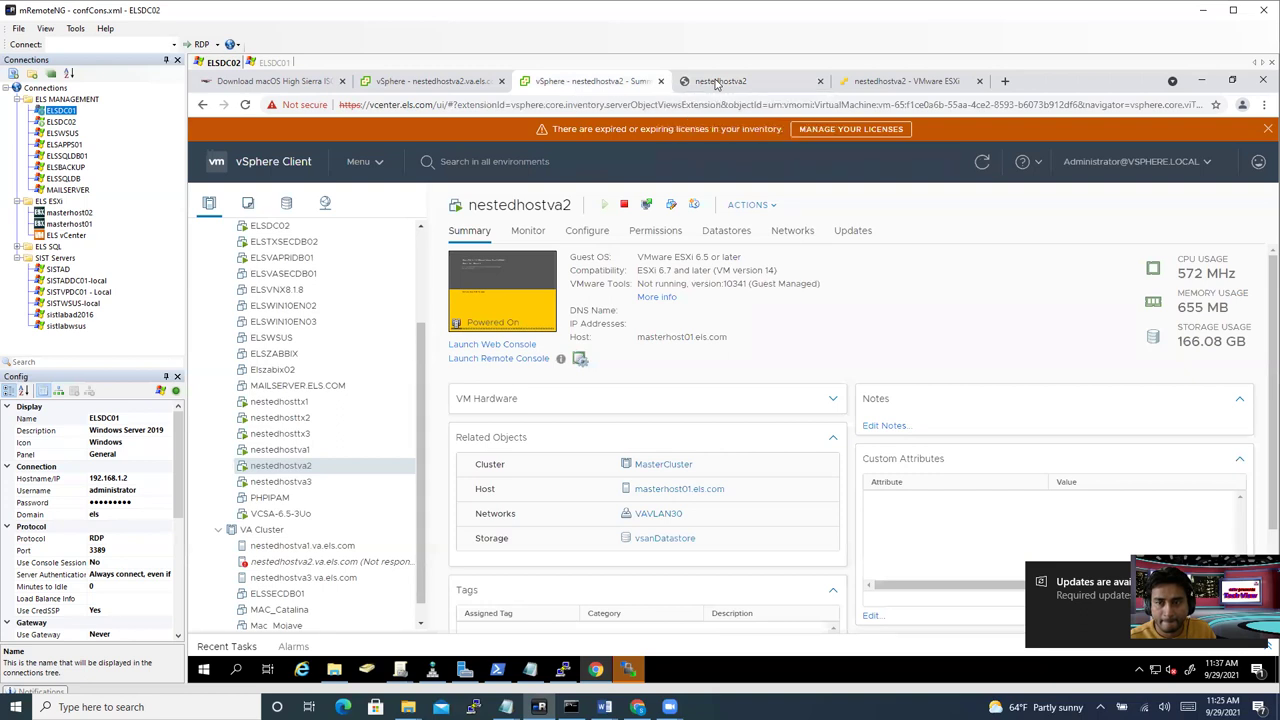
left_click(716, 84)
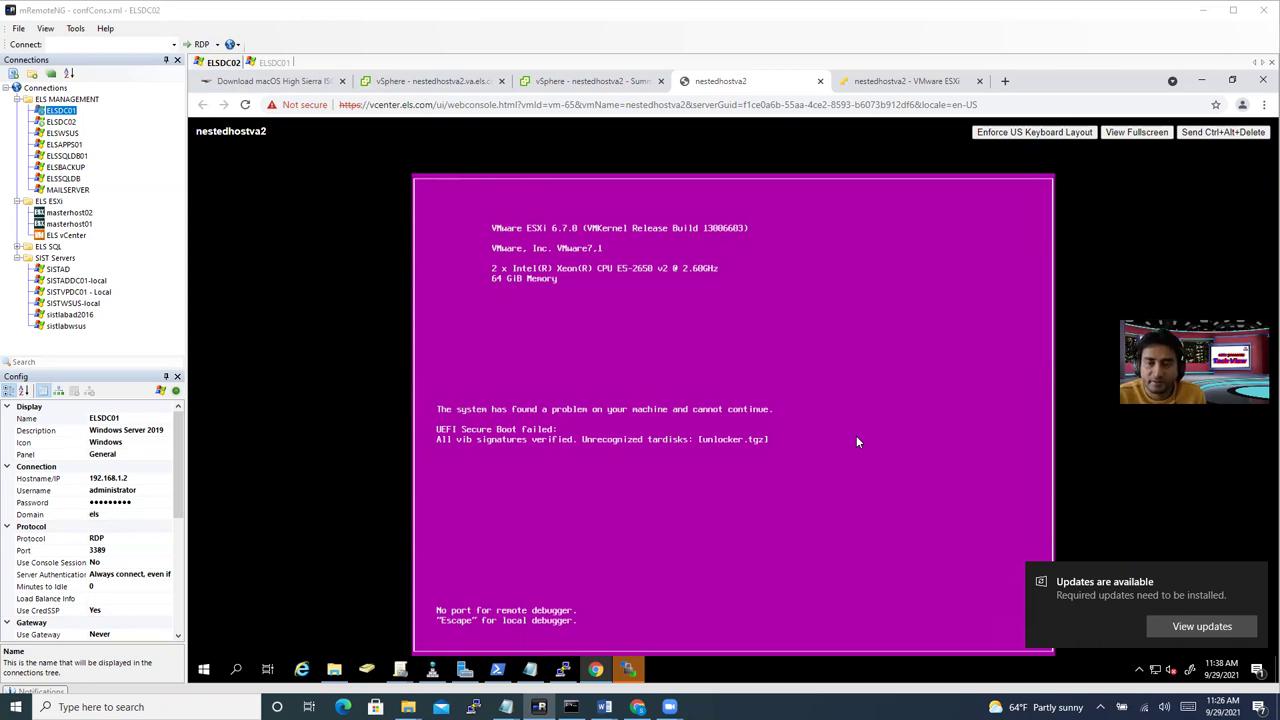
left_click(590, 82)
left_click(745, 82)
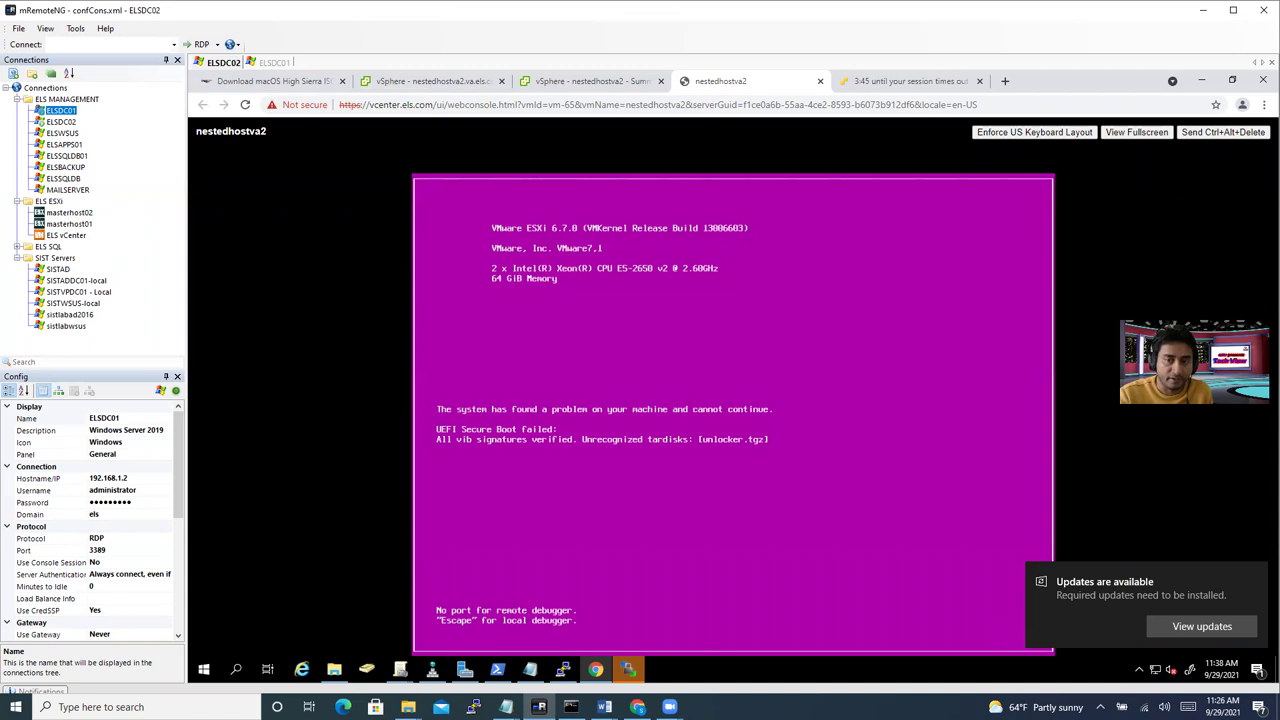
Step: Power off the nestedhostva2 virtual machine from the vSphere inventory and confirm
left_click(592, 83)
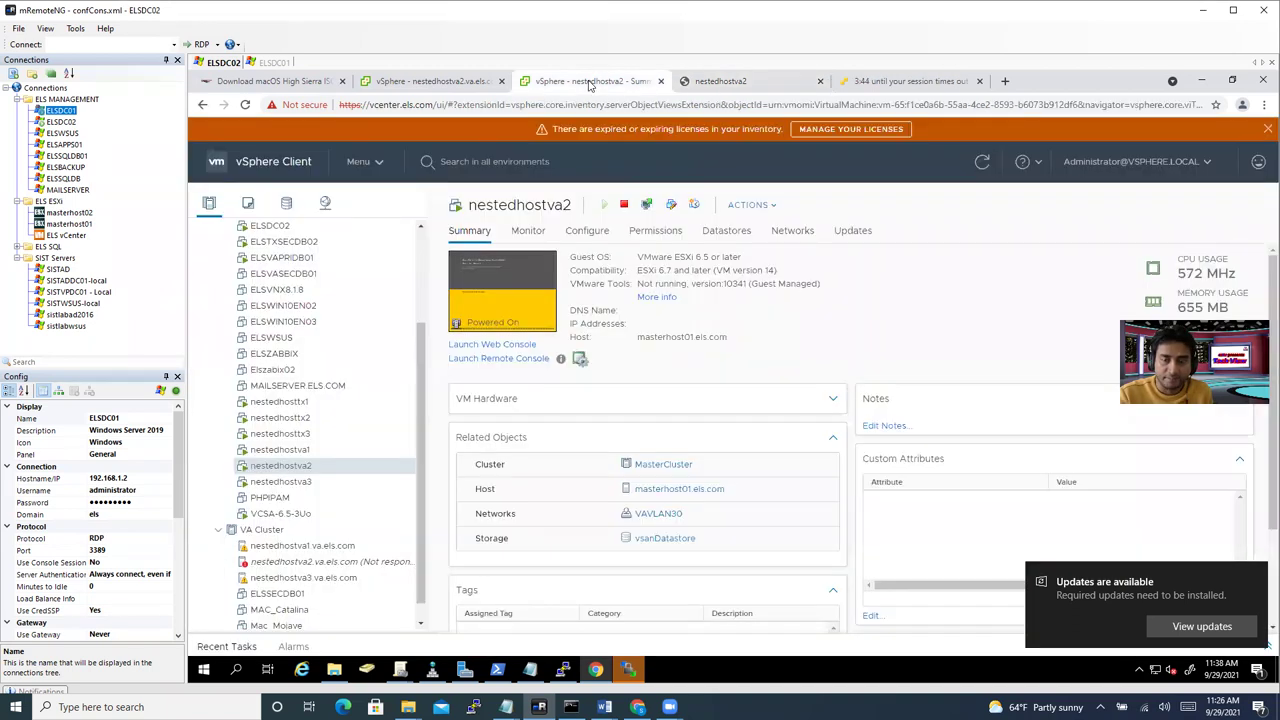
right_click(300, 470)
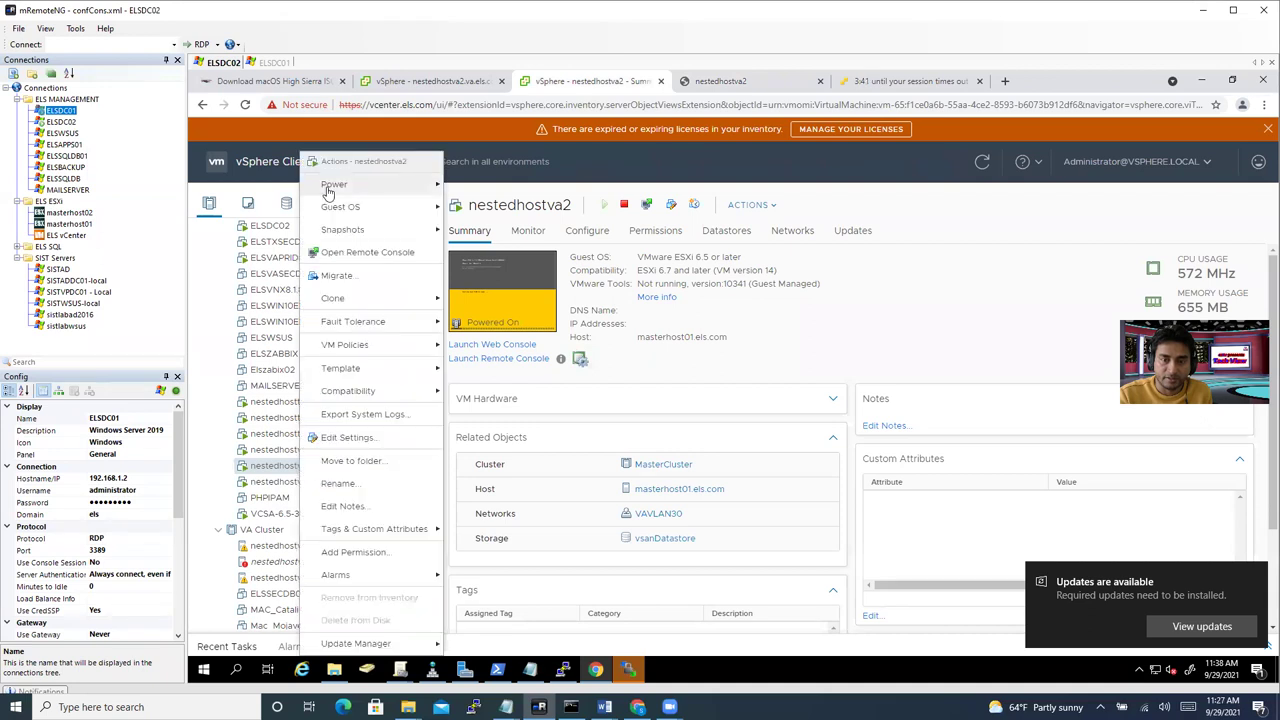
mouse_move(350, 185)
left_click(480, 209)
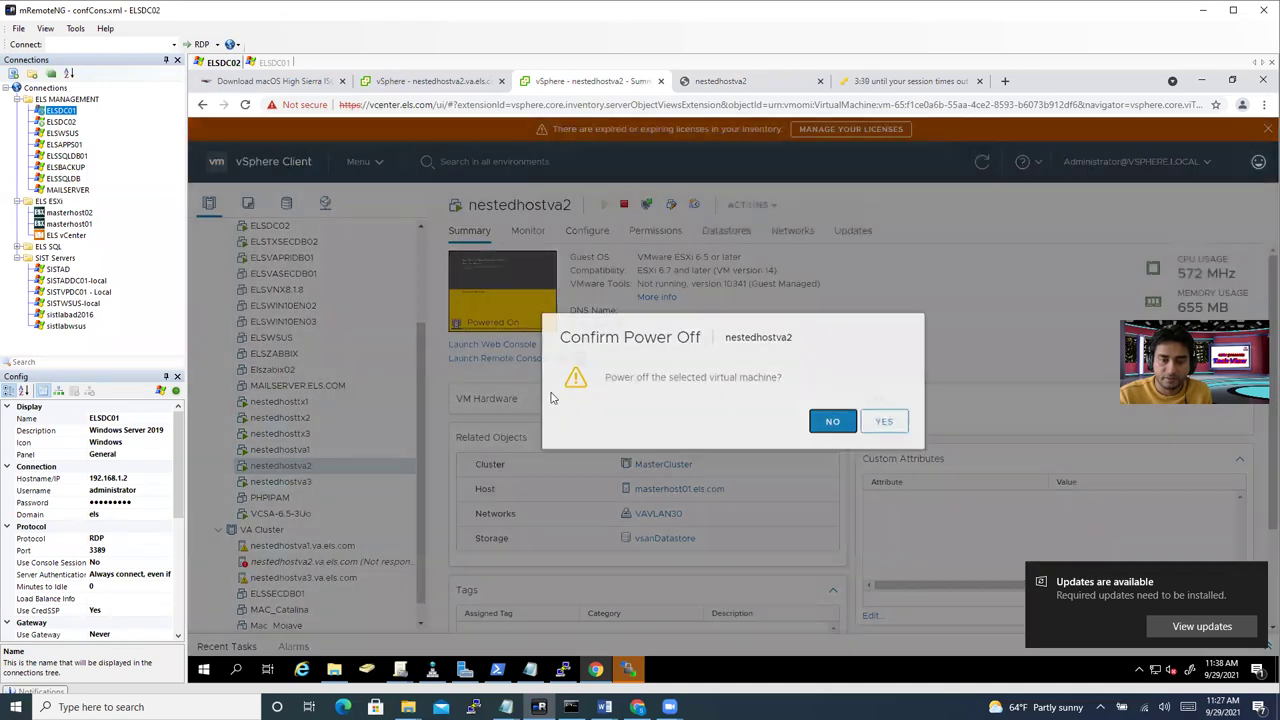
left_click(879, 429)
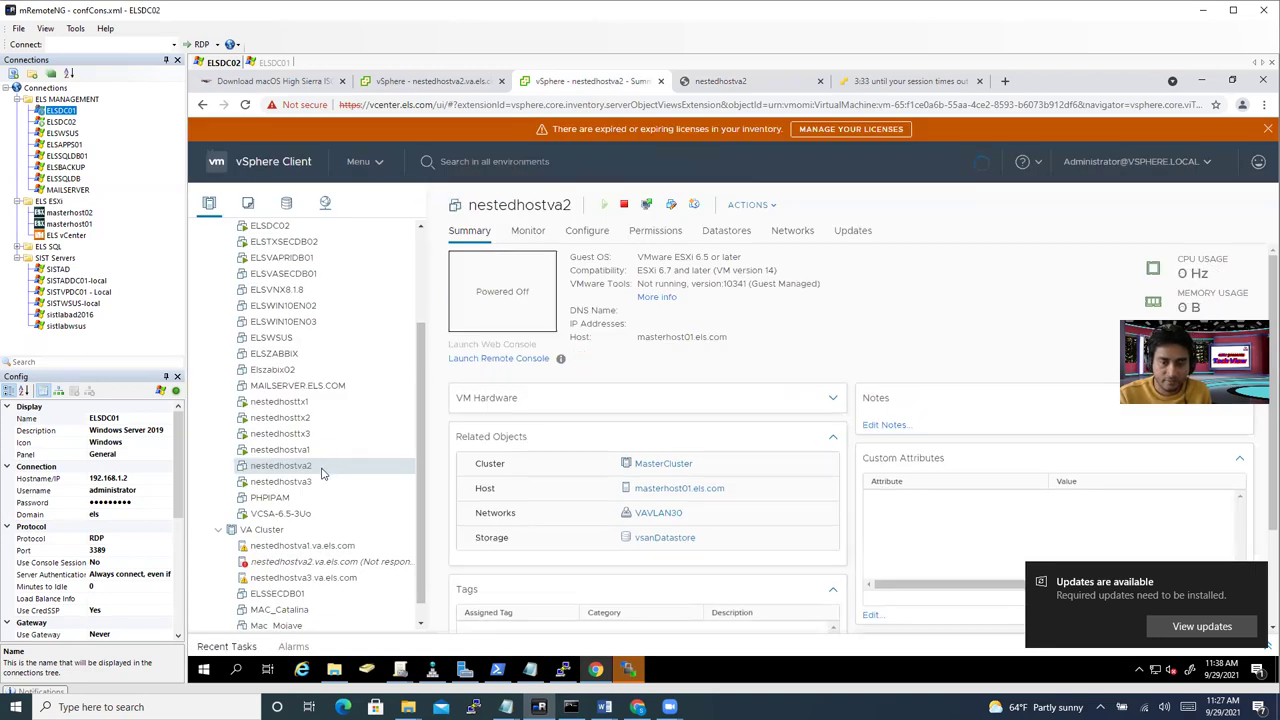
Step: Disable Secure Boot in the Boot Options of the nestedhostva2 virtual machine and save its settings
right_click(313, 470)
left_click(350, 436)
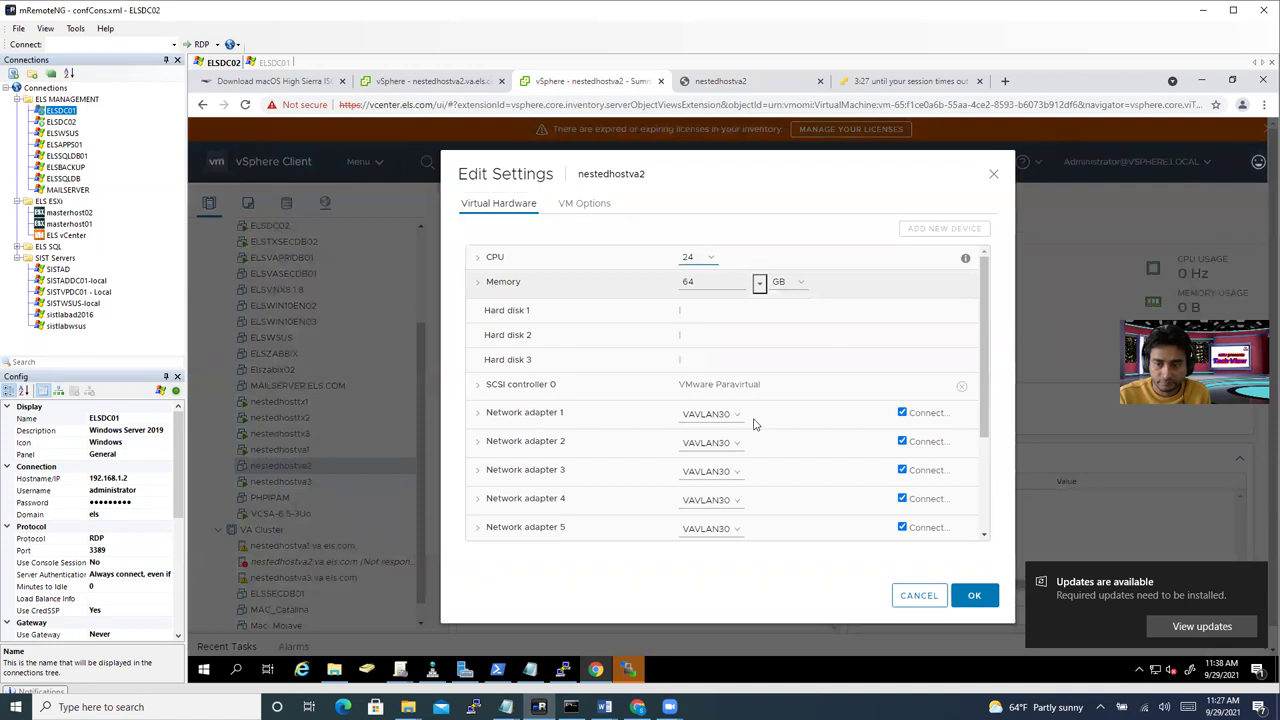
left_click(587, 230)
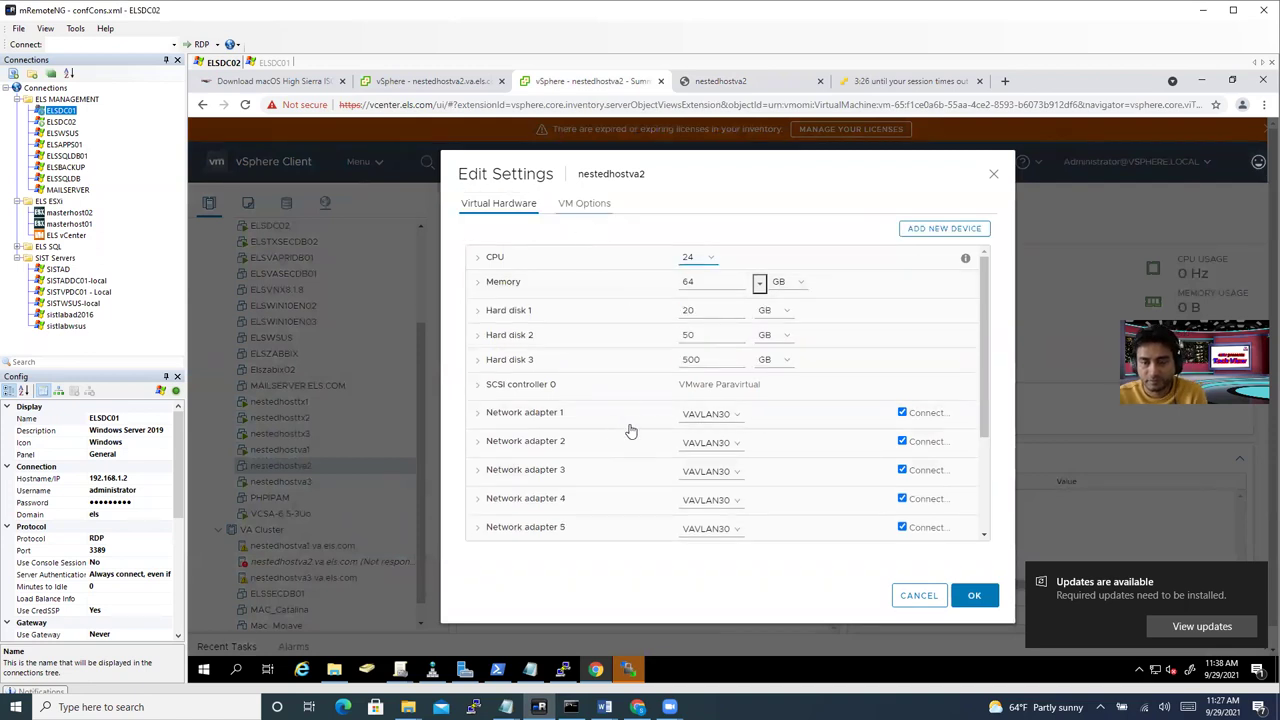
left_click(479, 374)
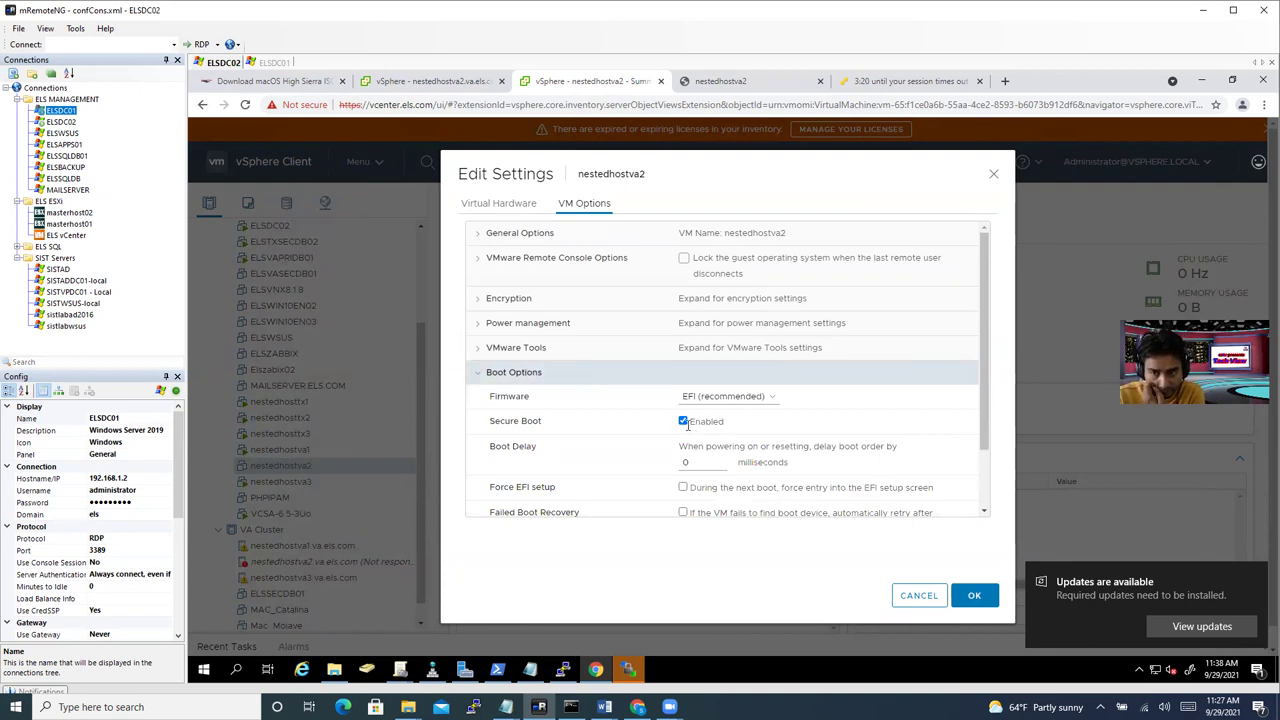
left_click(683, 423)
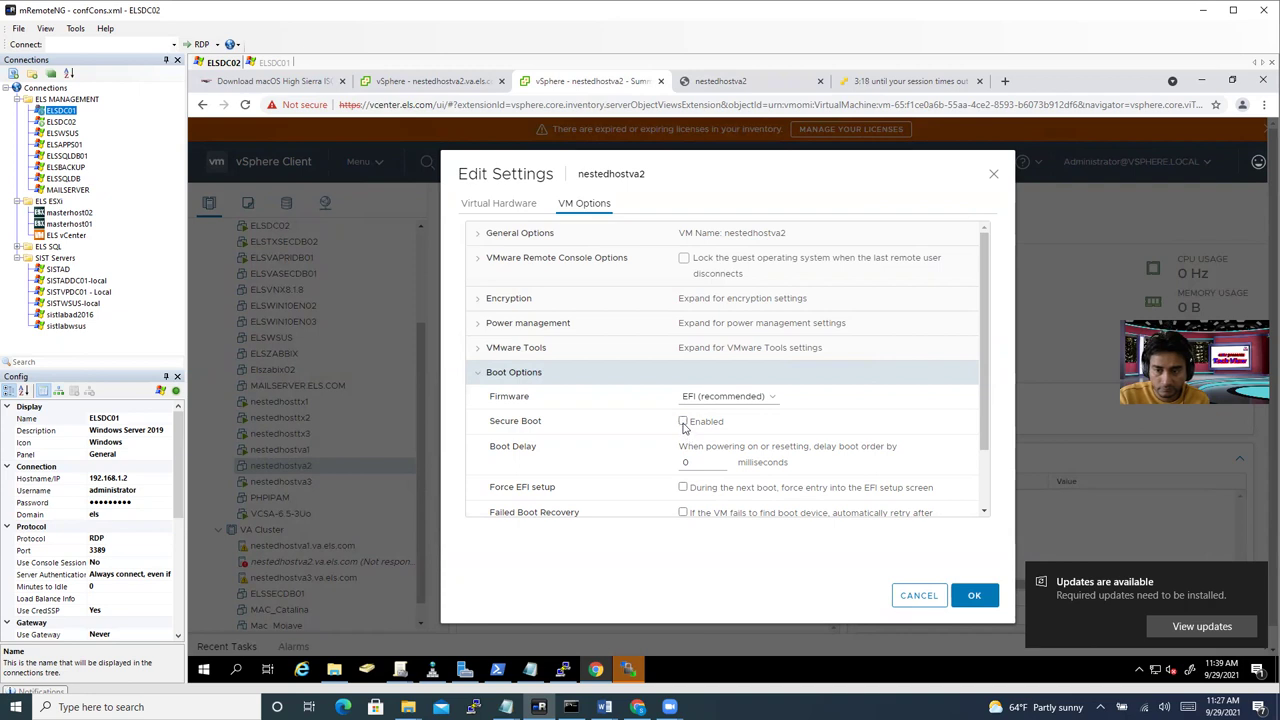
left_click(972, 597)
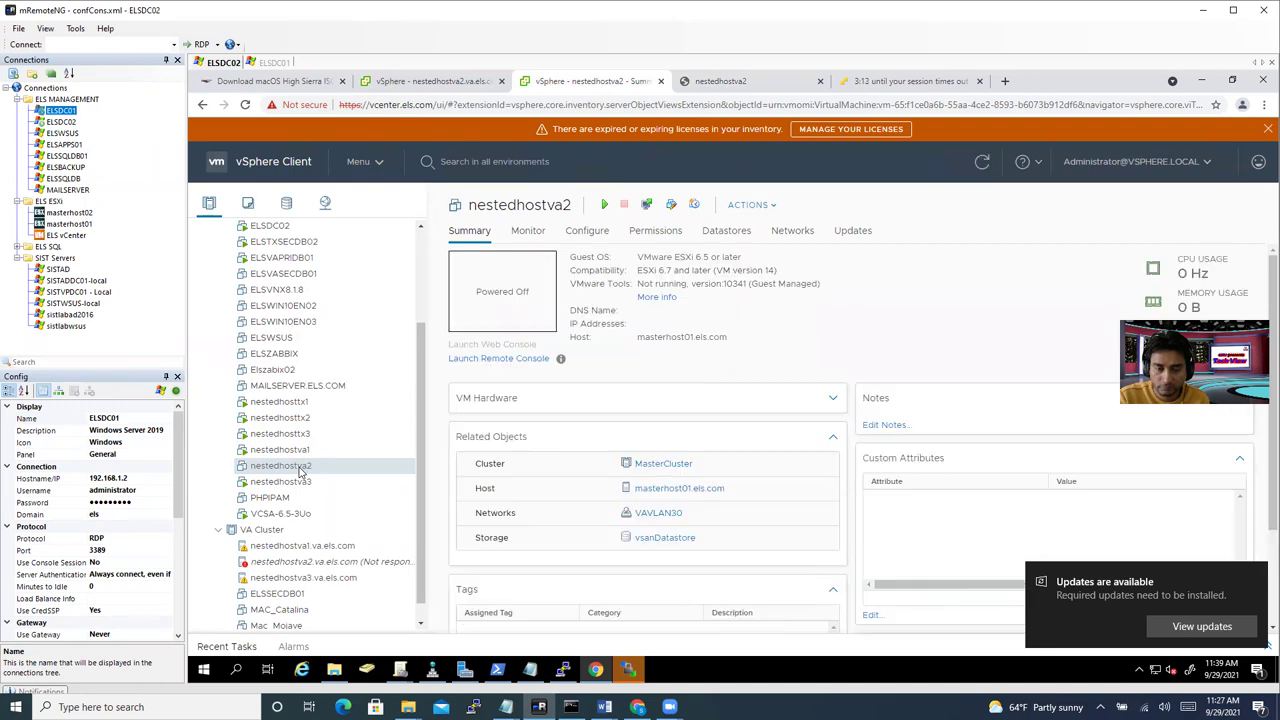
Step: Power on the nestedhostva2 virtual machine
right_click(300, 472)
mouse_move(365, 187)
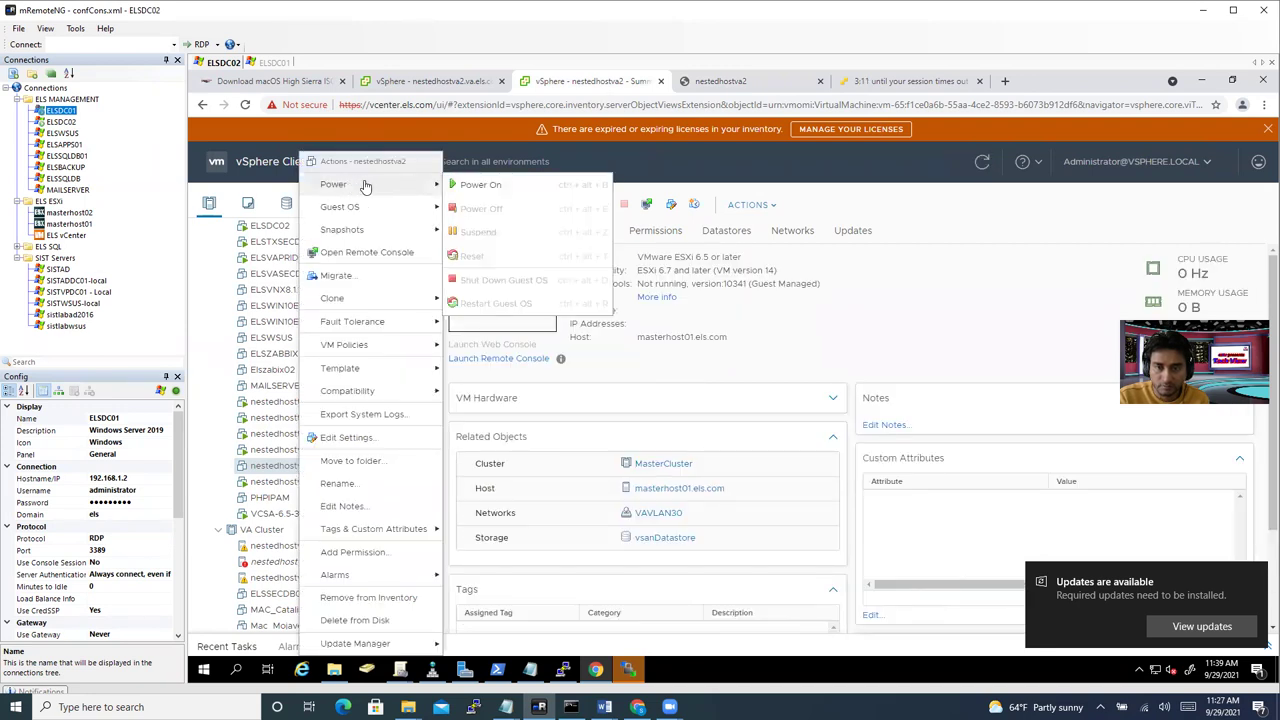
left_click(472, 184)
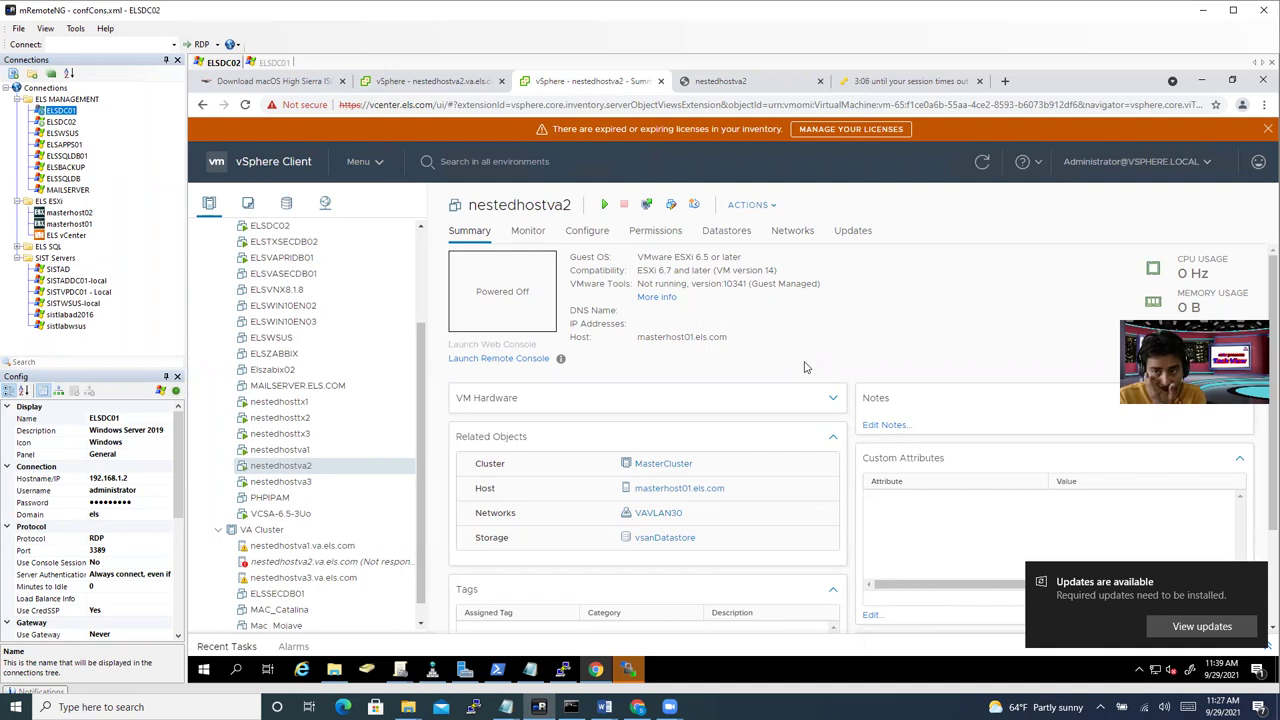
Step: Close the old ESXi host client page and the disconnected console, and relaunch the web console of nestedhostva2
left_click(516, 274)
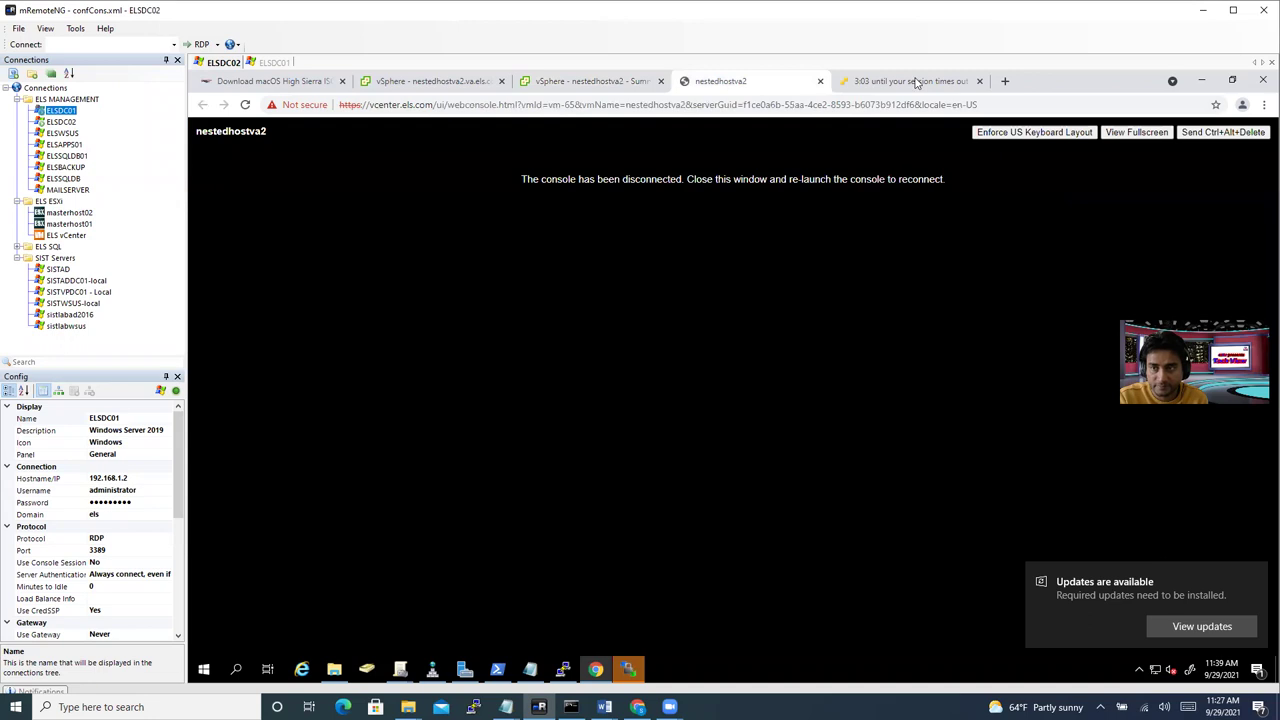
left_click(916, 82)
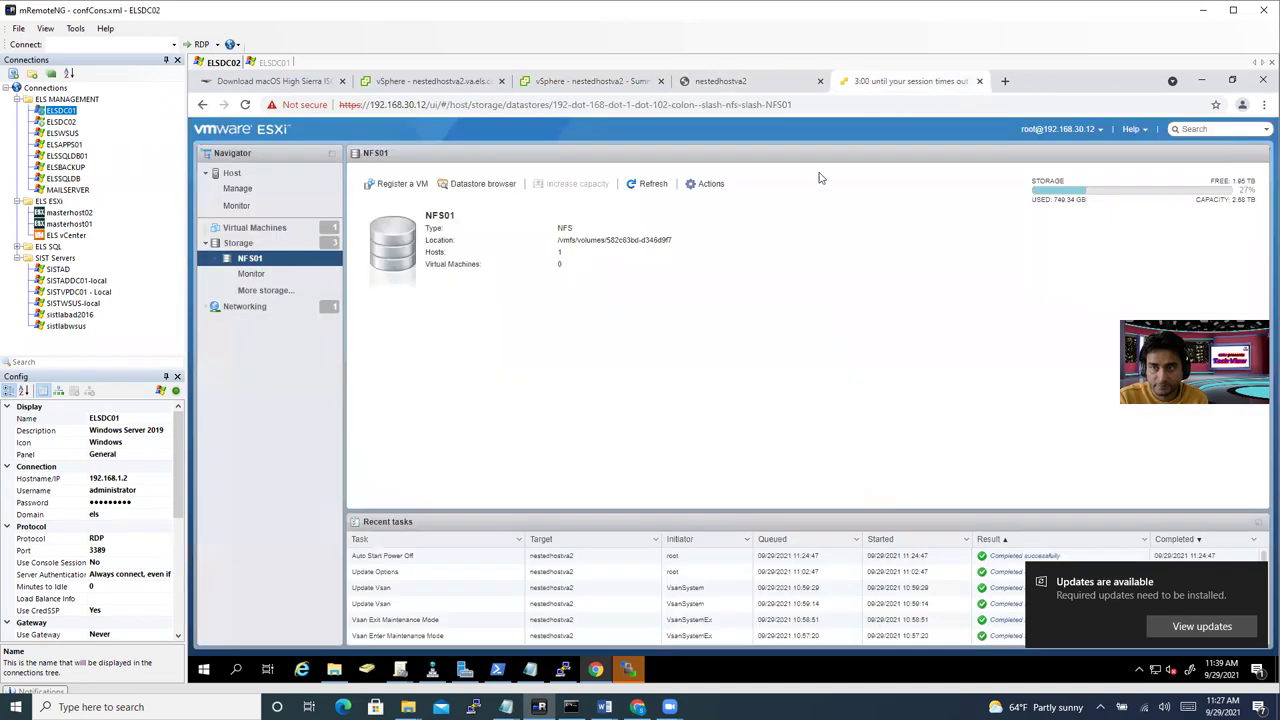
left_click(979, 81)
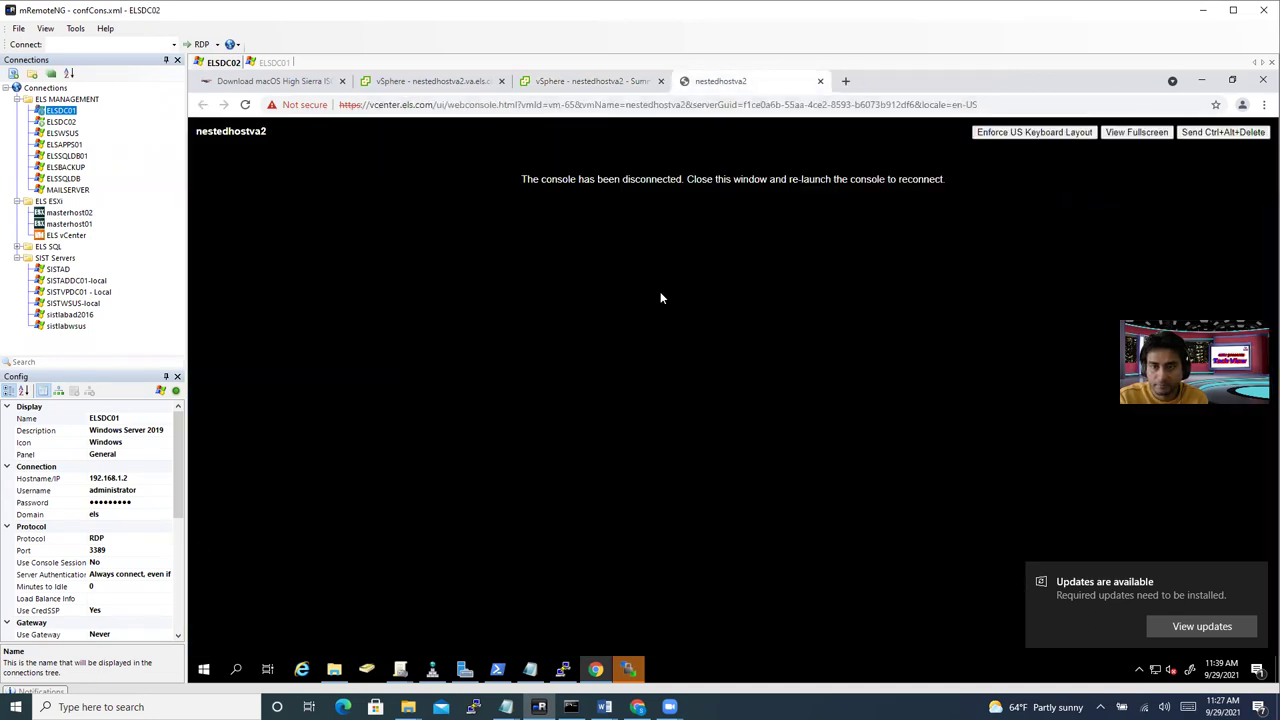
left_click(820, 81)
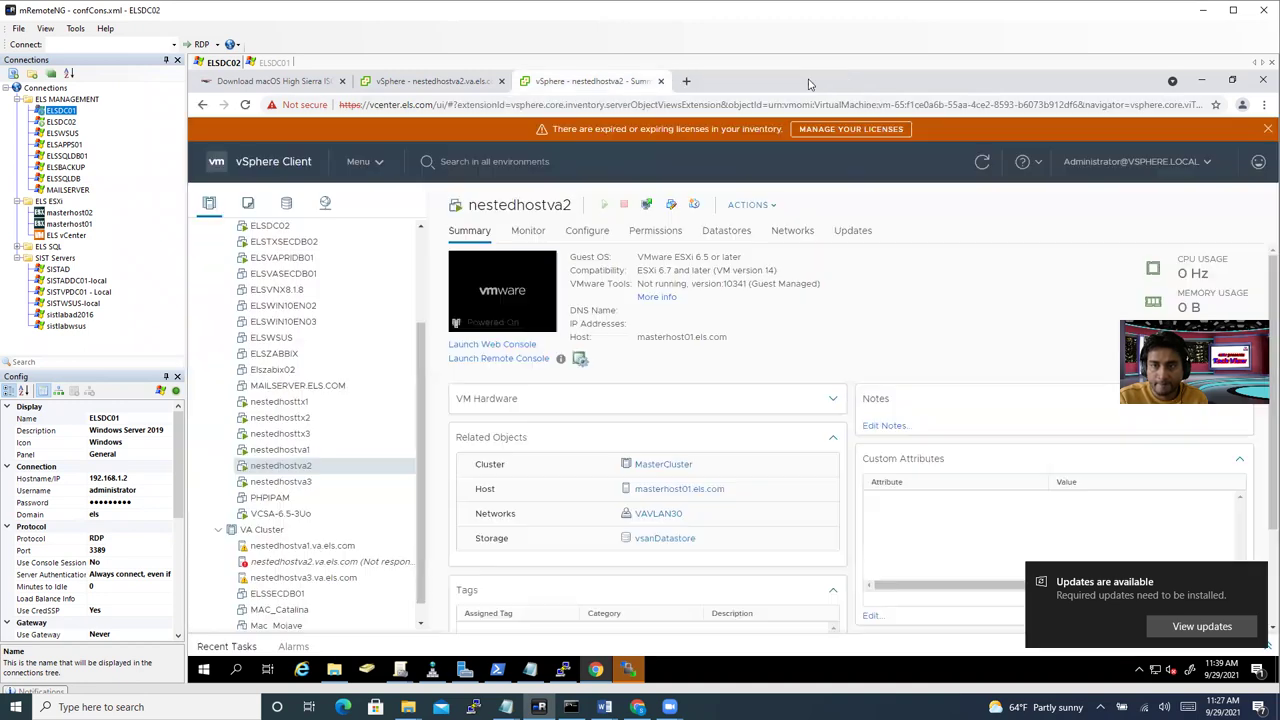
left_click(517, 291)
left_click(888, 449)
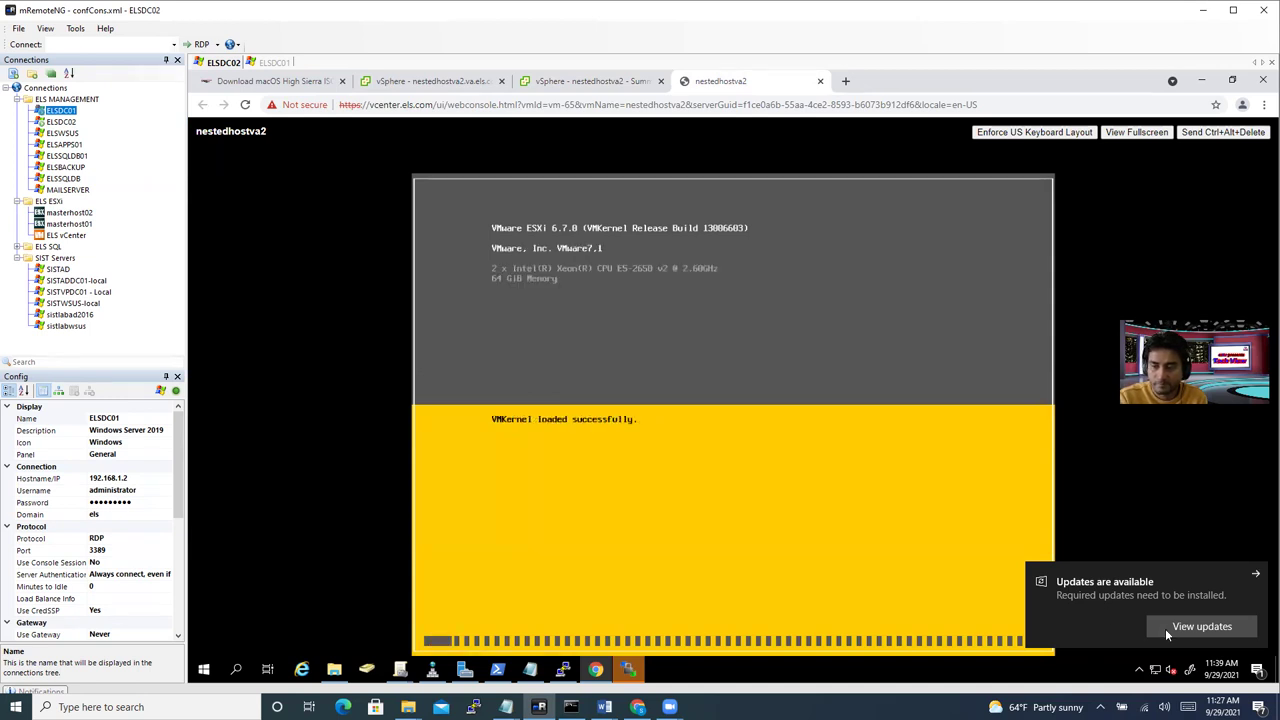
Step: Dismiss the Windows updates notification and enlarge the mRemoteNG connections list by shrinking the Config area below it
left_click(1254, 578)
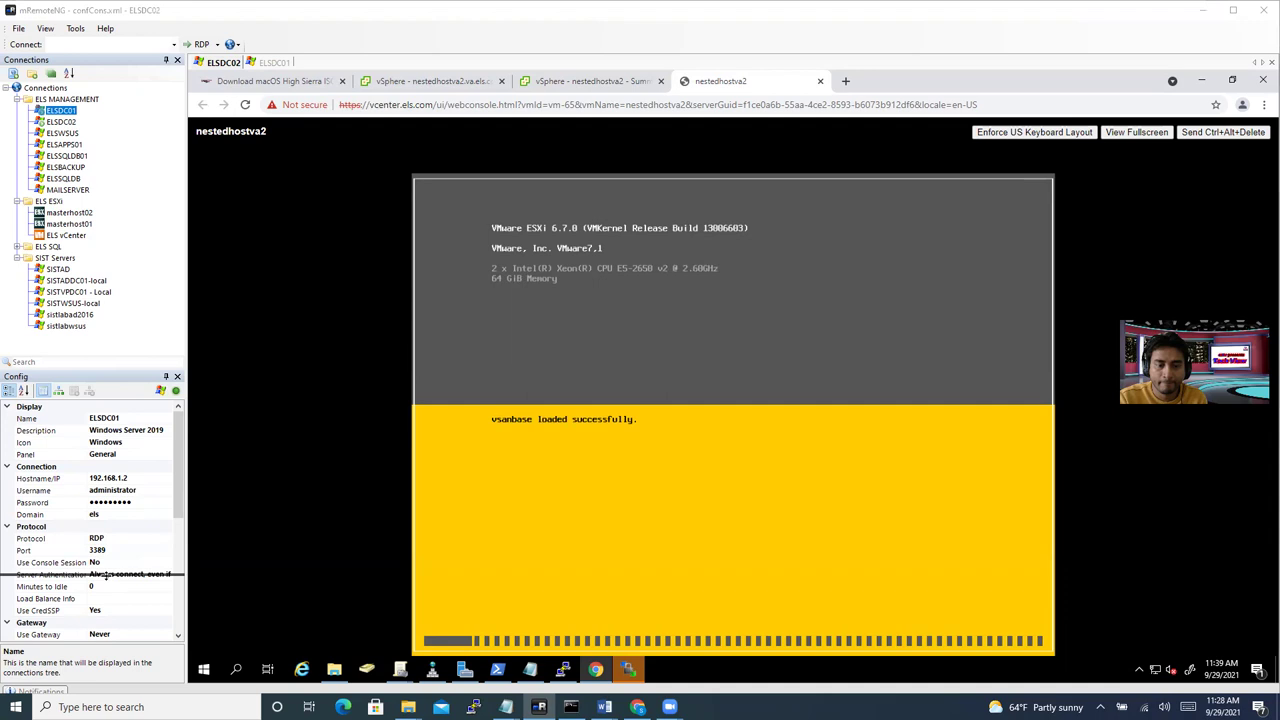
left_click_drag(105, 575, 106, 582)
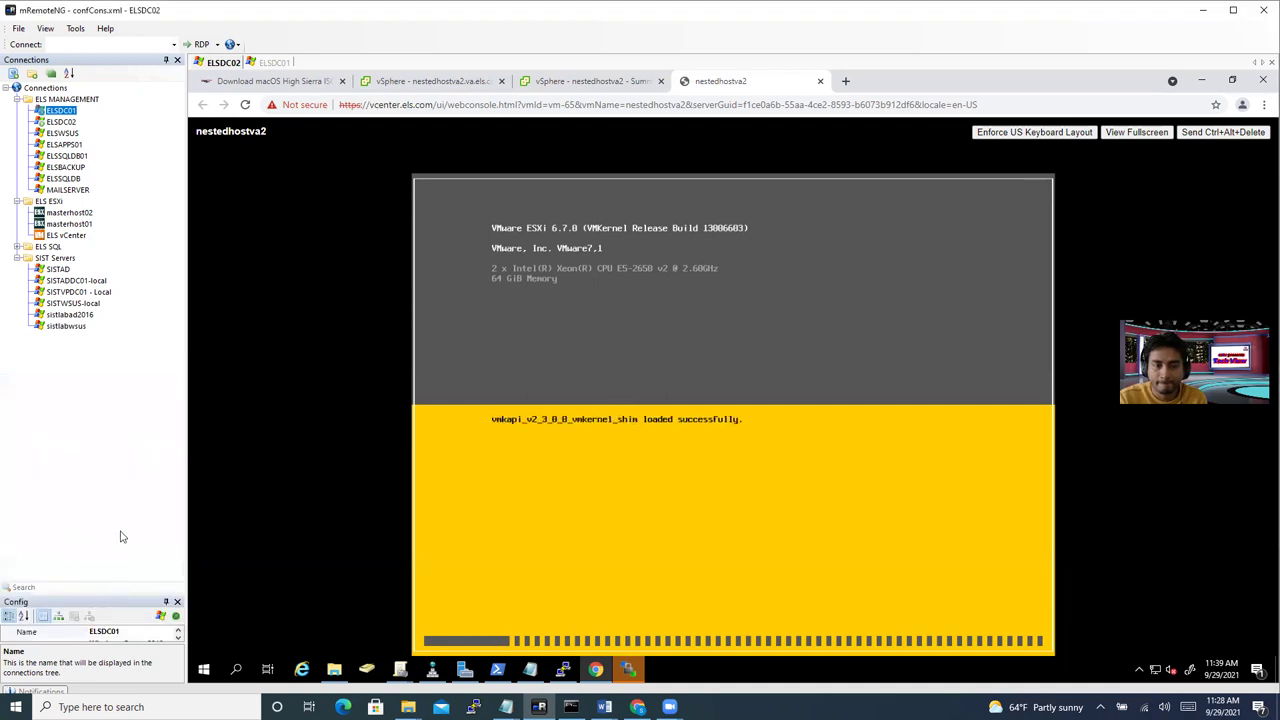
left_click(17, 247)
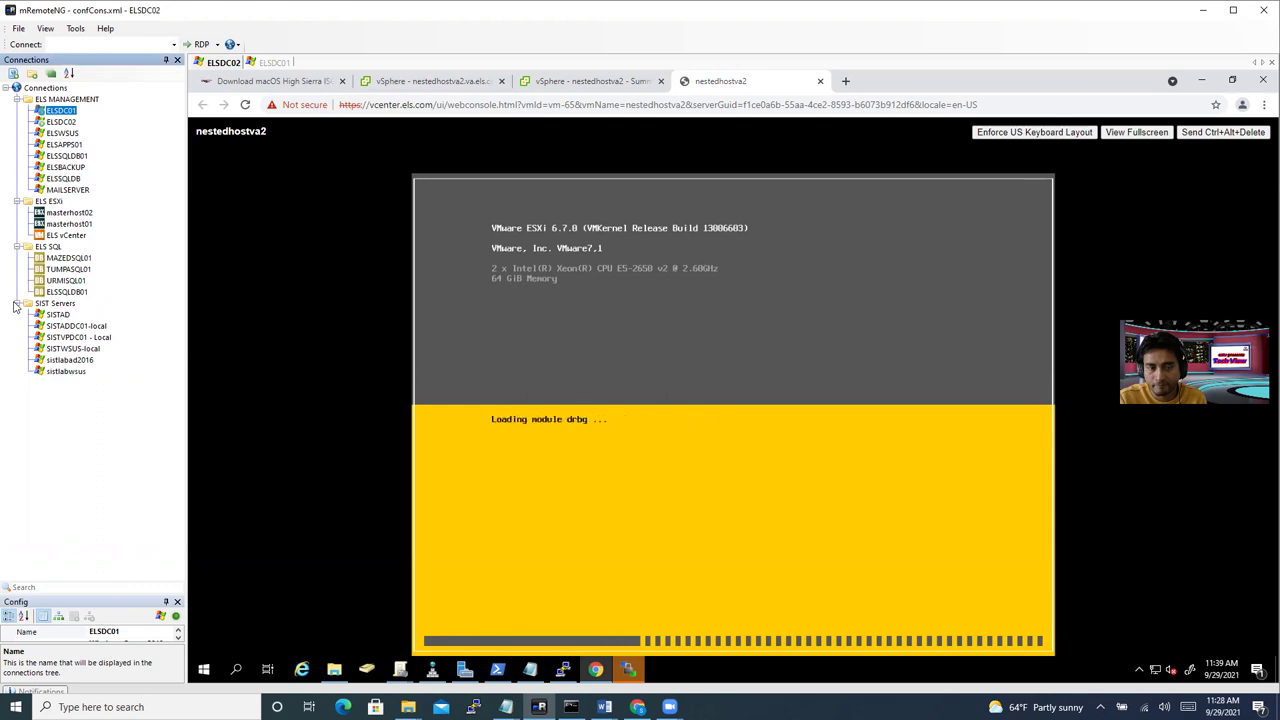
left_click(17, 247)
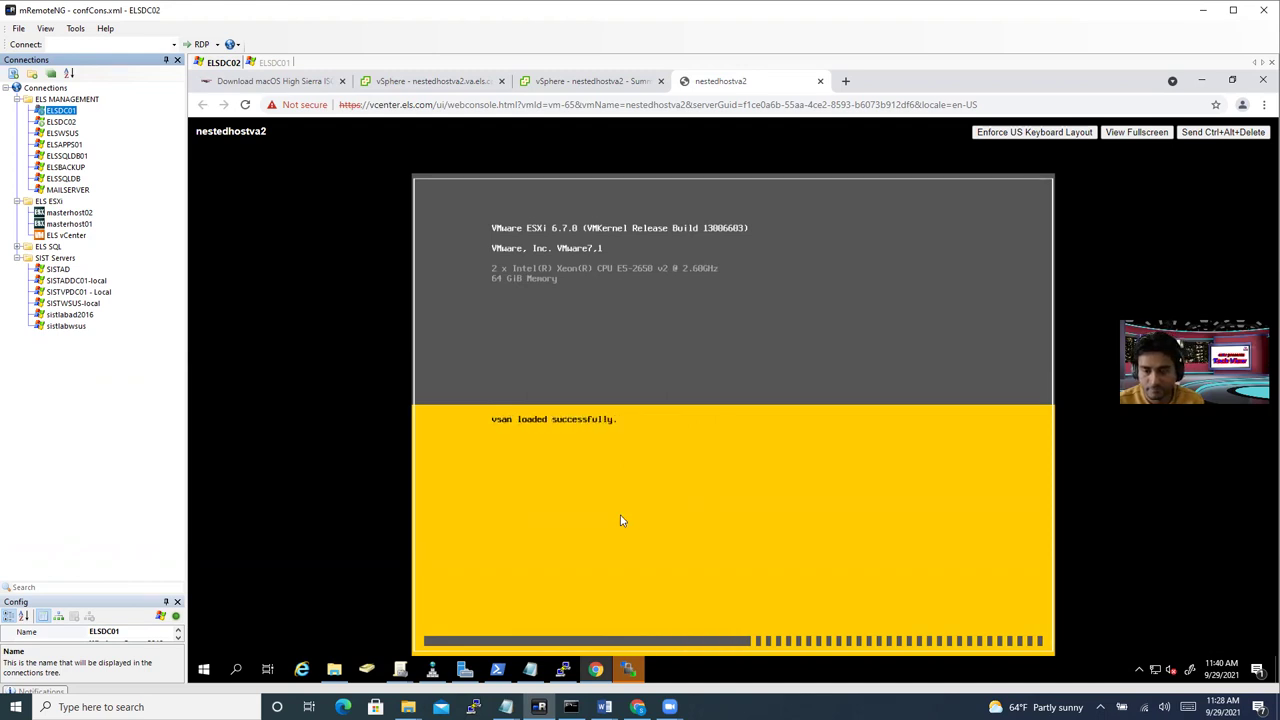
Step: Switch to WinSCP and cancel its reconnection to 192.168.30.12, leaving the session disconnected
left_click(628, 675)
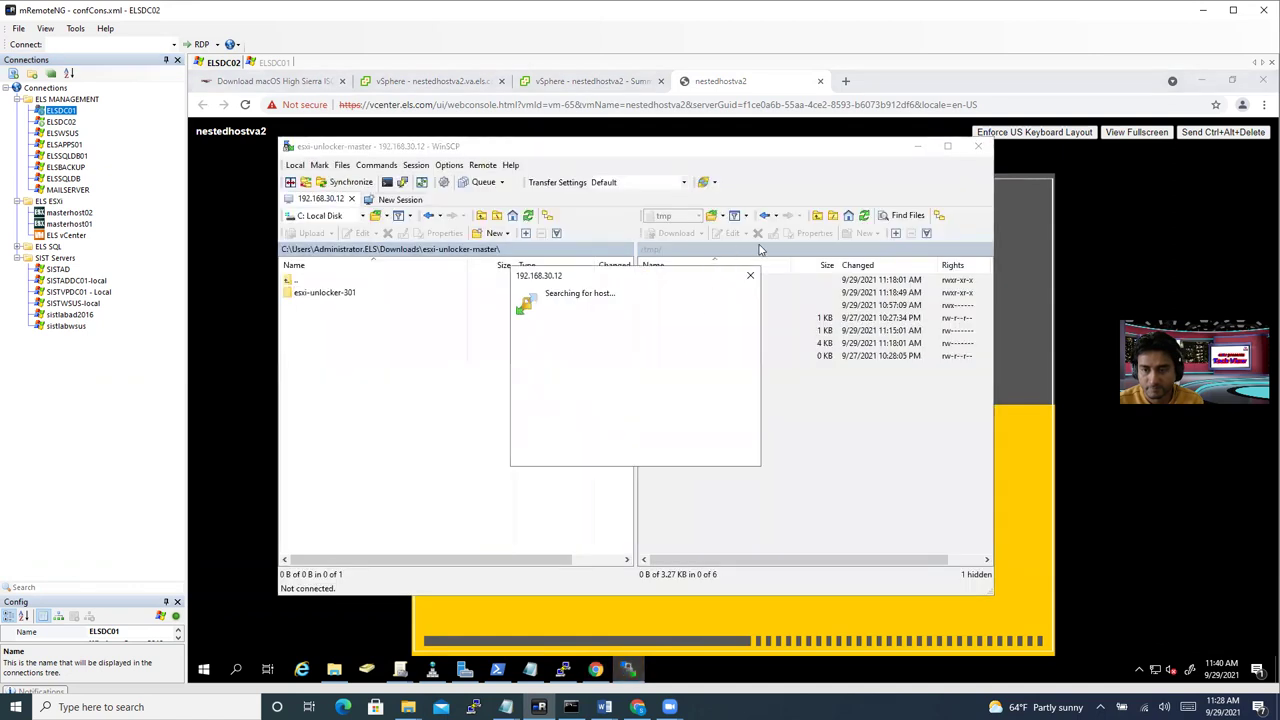
left_click(750, 279)
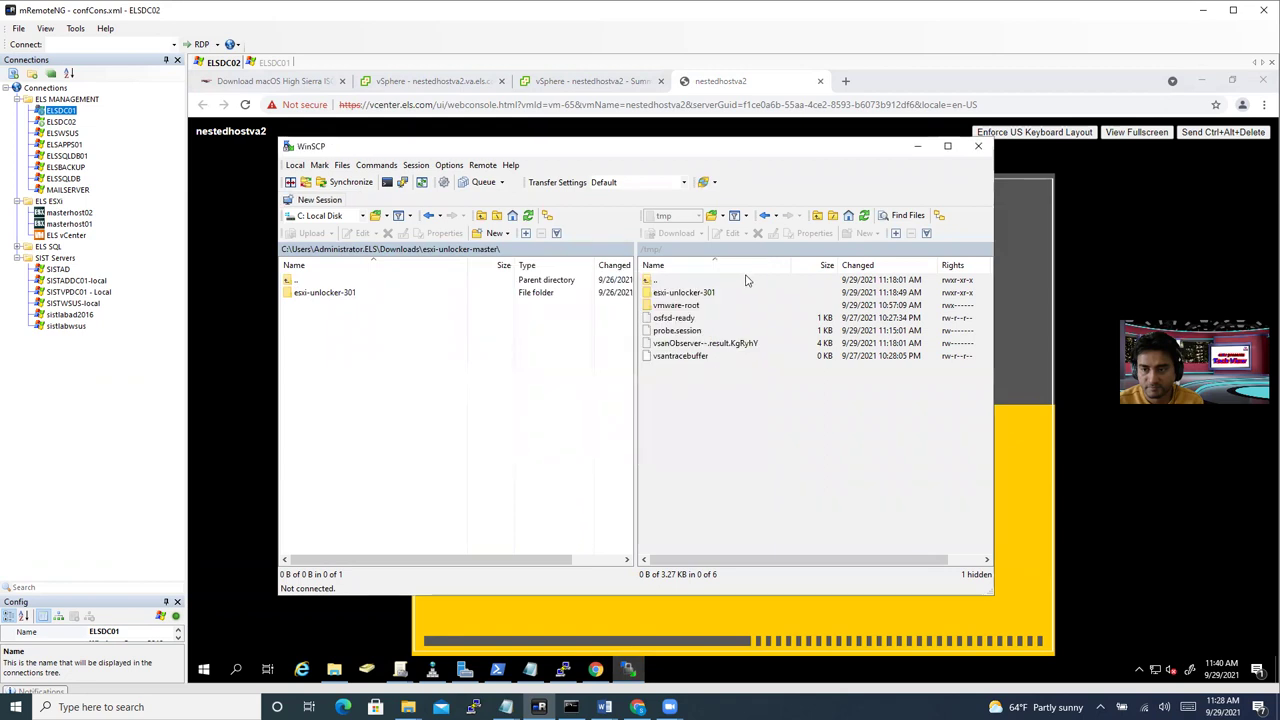
key("Escape")
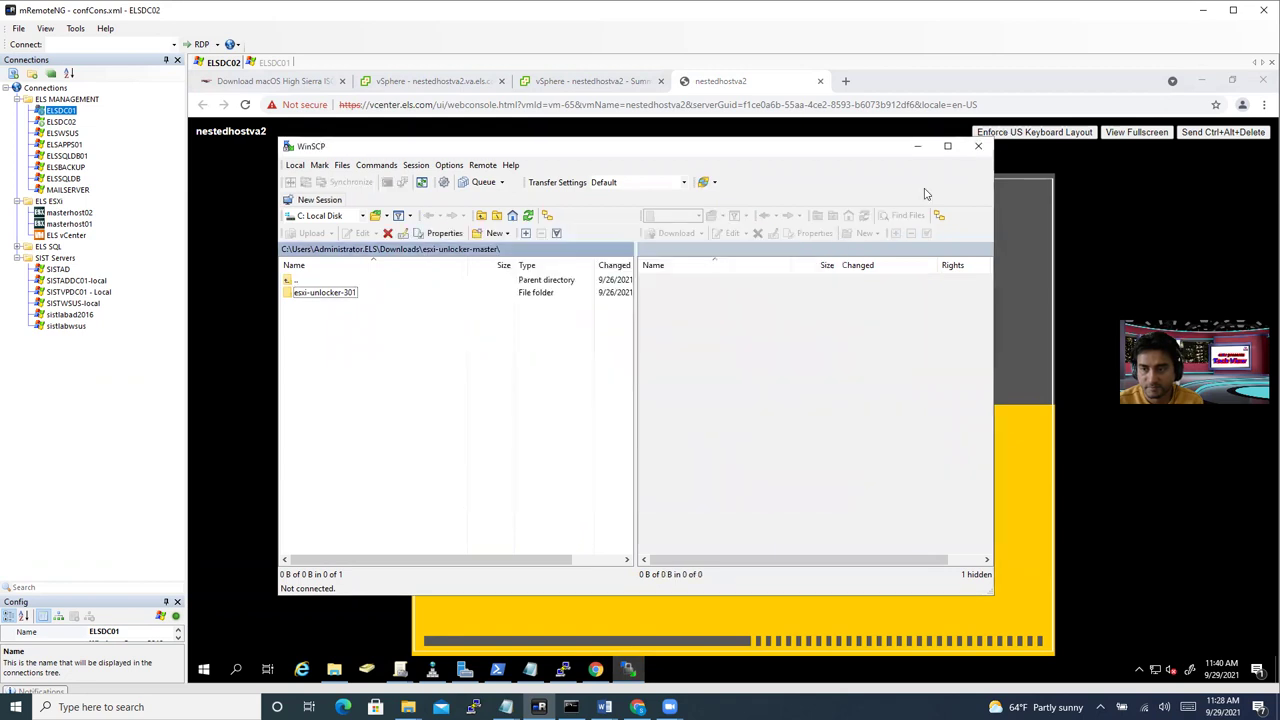
Step: Close WinSCP and, with MasterCluster collapsed in the vSphere inventory, select the host nestedhostva2.va.els.com
left_click(977, 148)
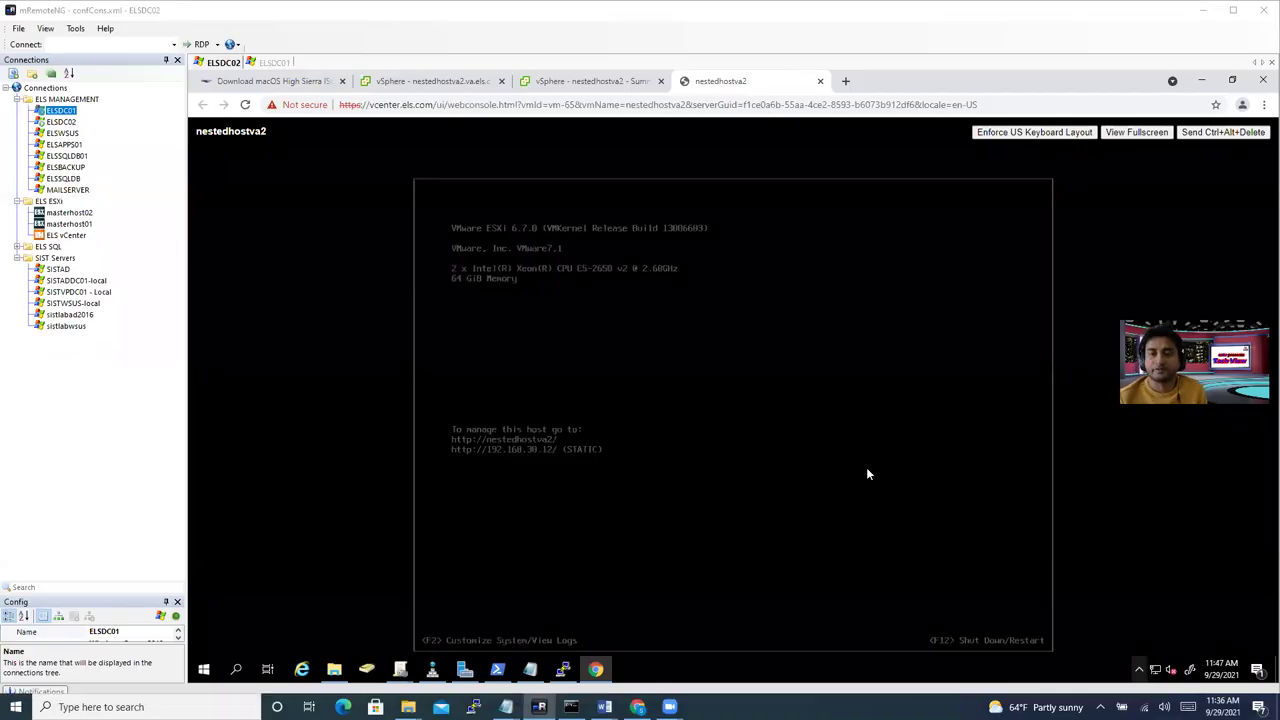
left_click(590, 81)
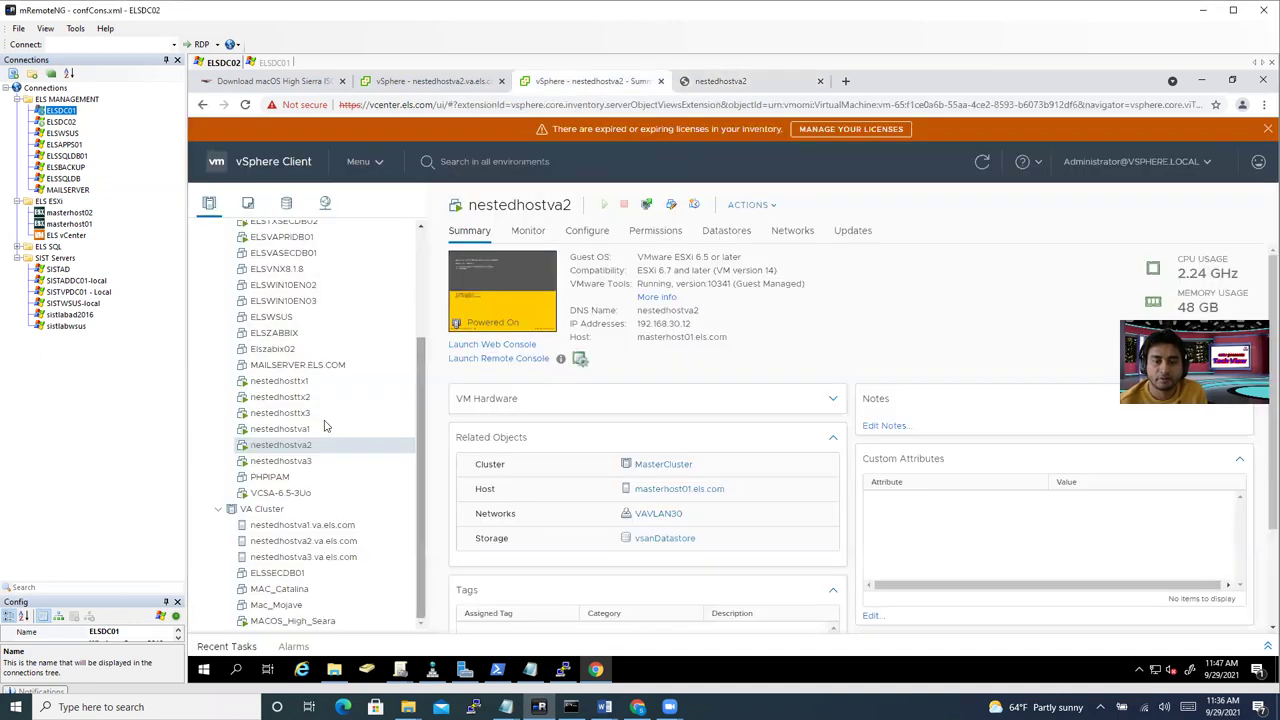
scroll(328, 438, "up", 3)
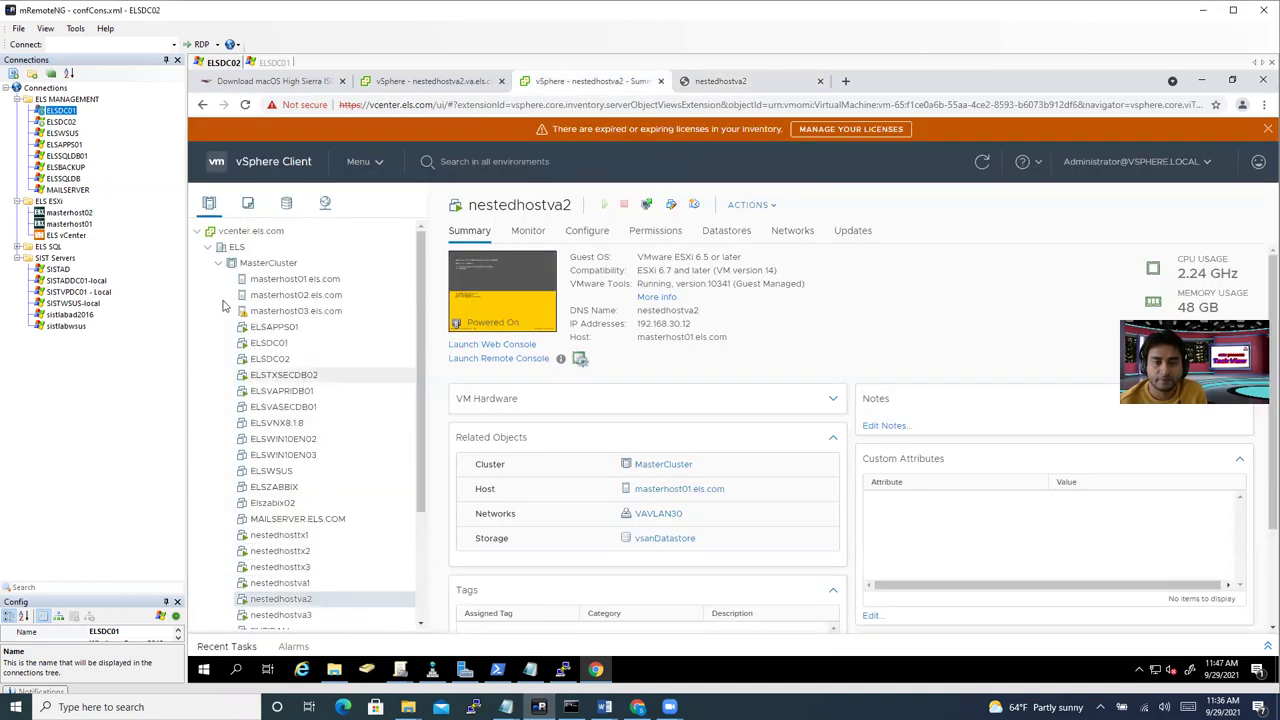
scroll(366, 508, "down", 3)
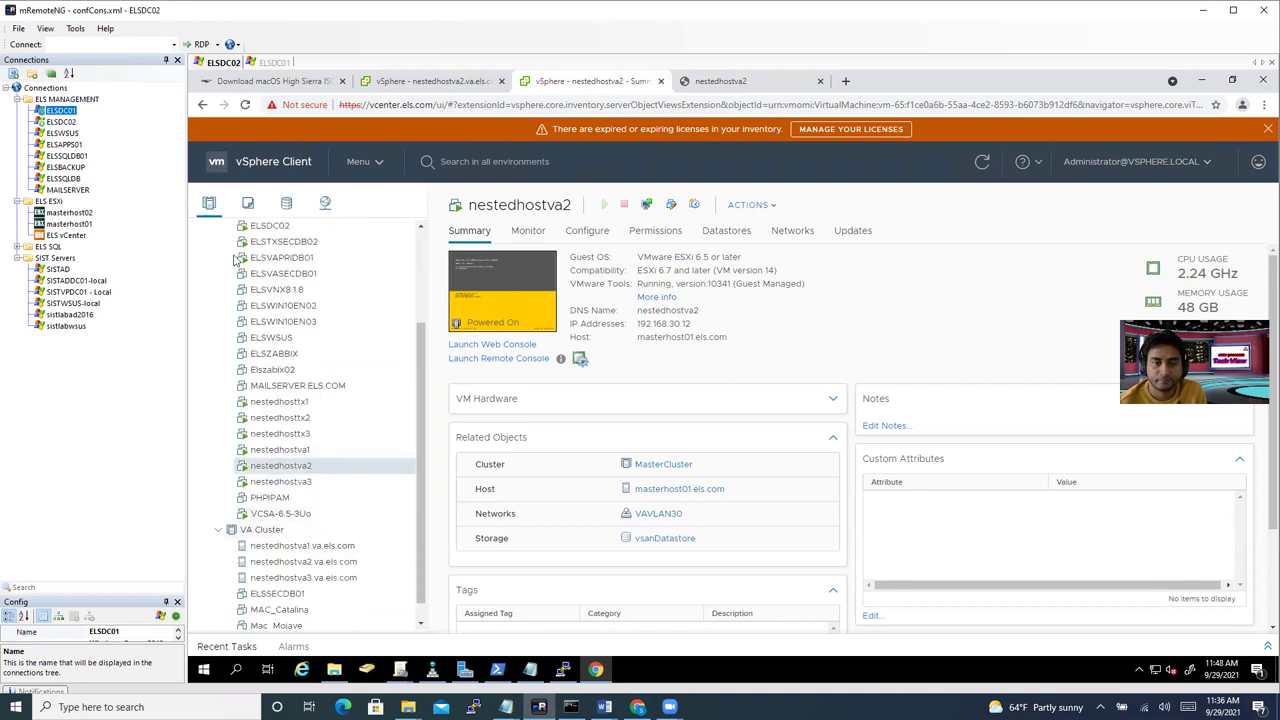
scroll(245, 258, "up", 3)
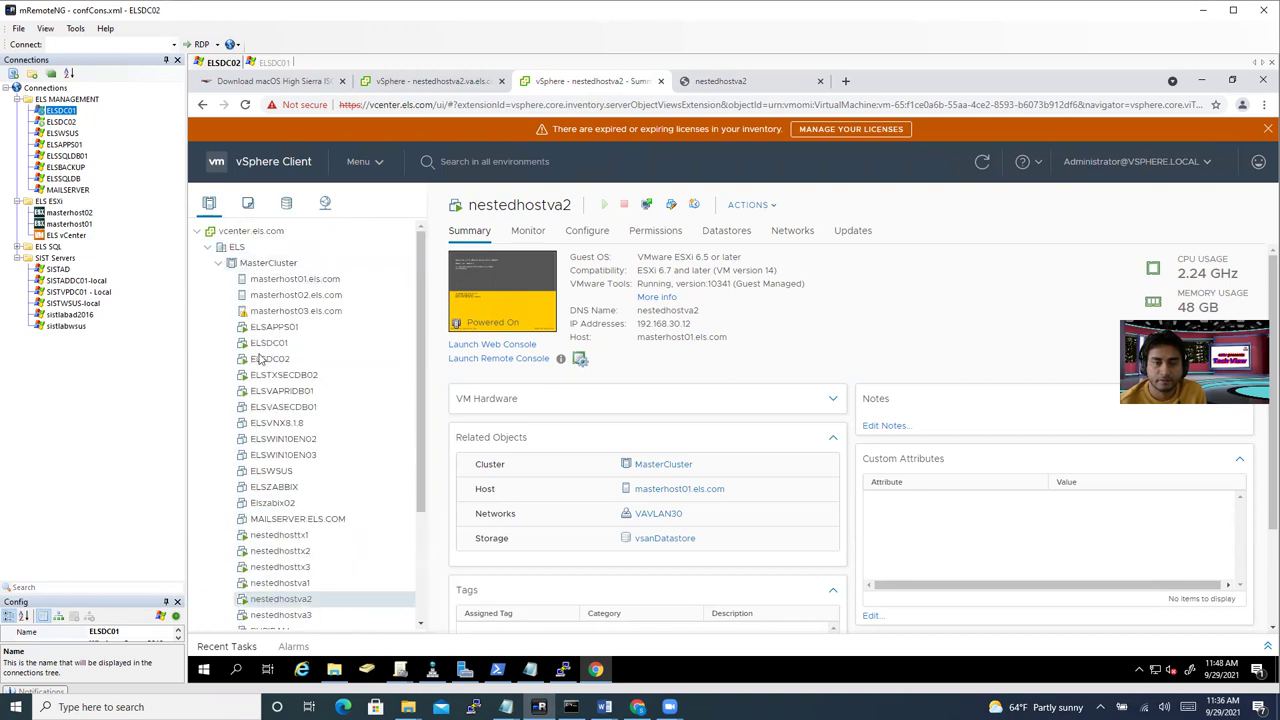
double_click(262, 264)
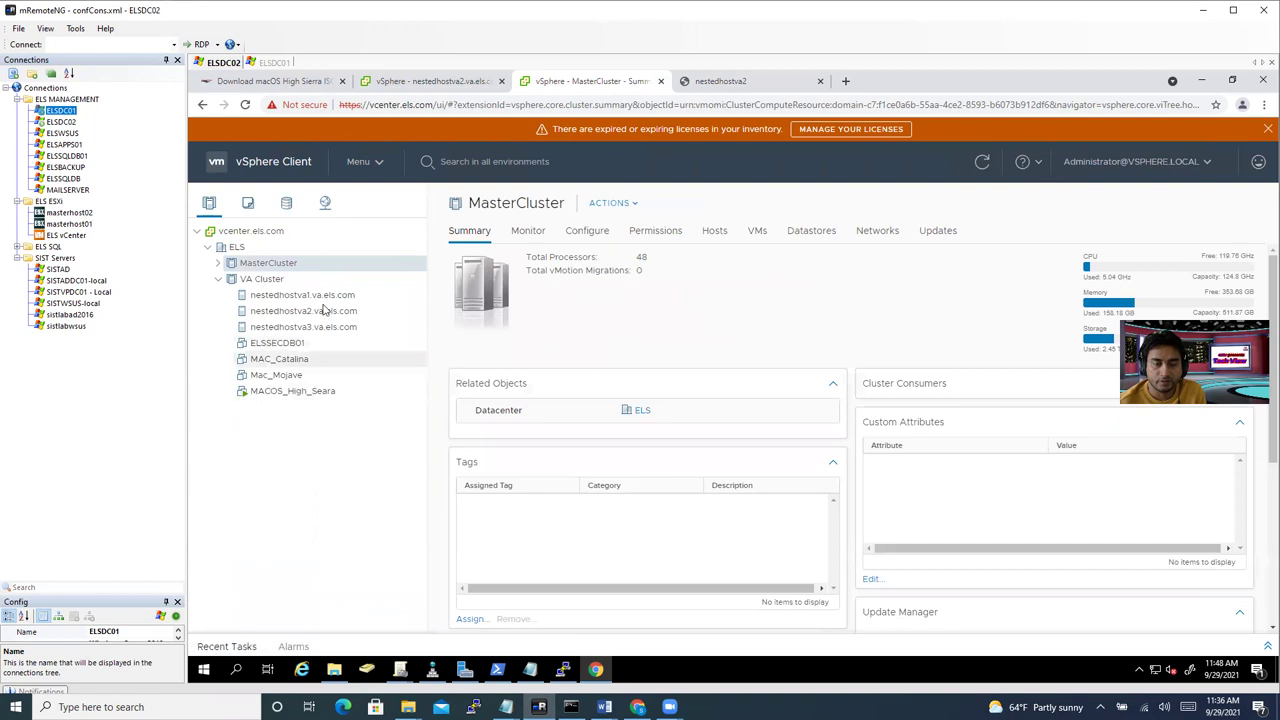
left_click(300, 311)
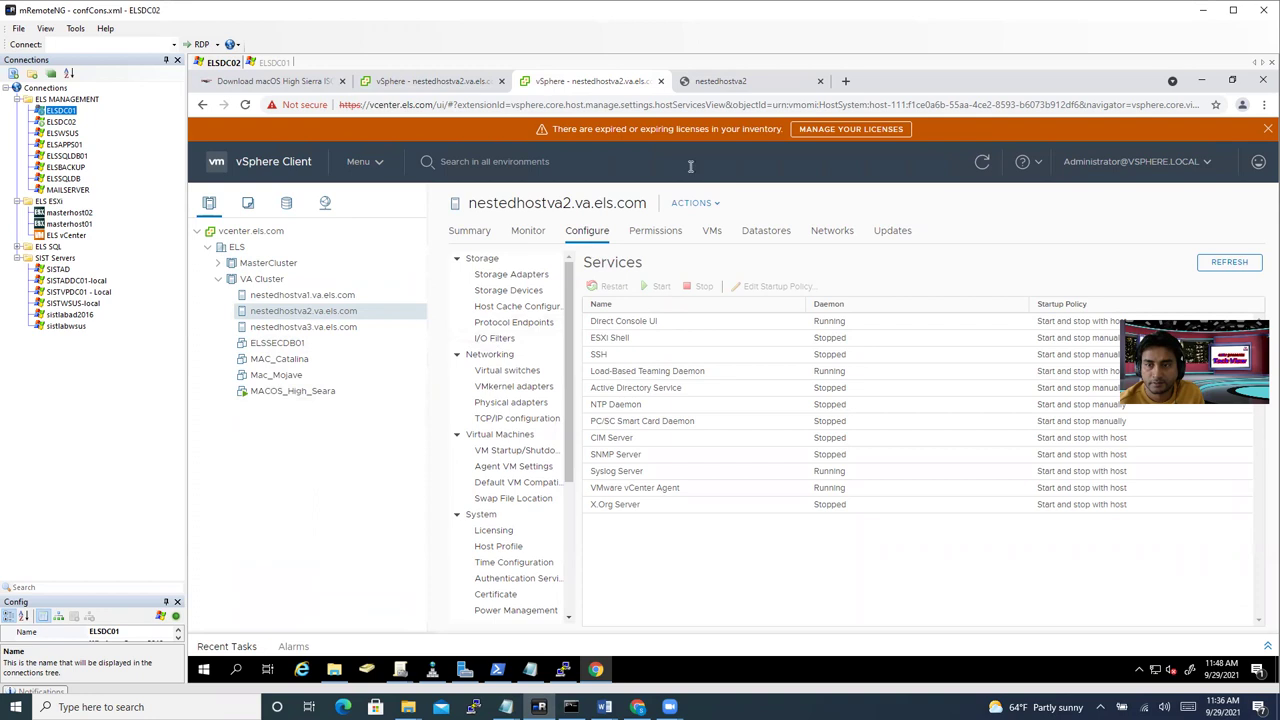
Step: Open the ESXi host client at 192.168.30.12 in a new browser tab
left_click(721, 85)
left_click(610, 85)
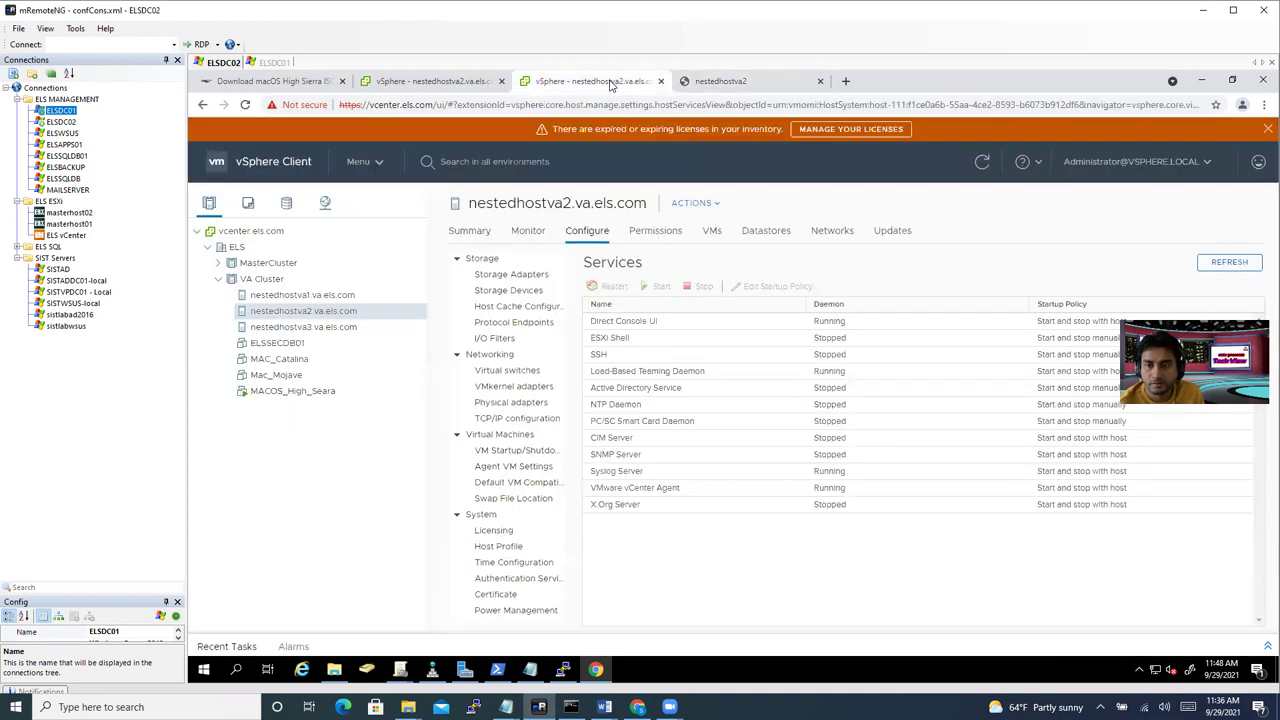
left_click(718, 85)
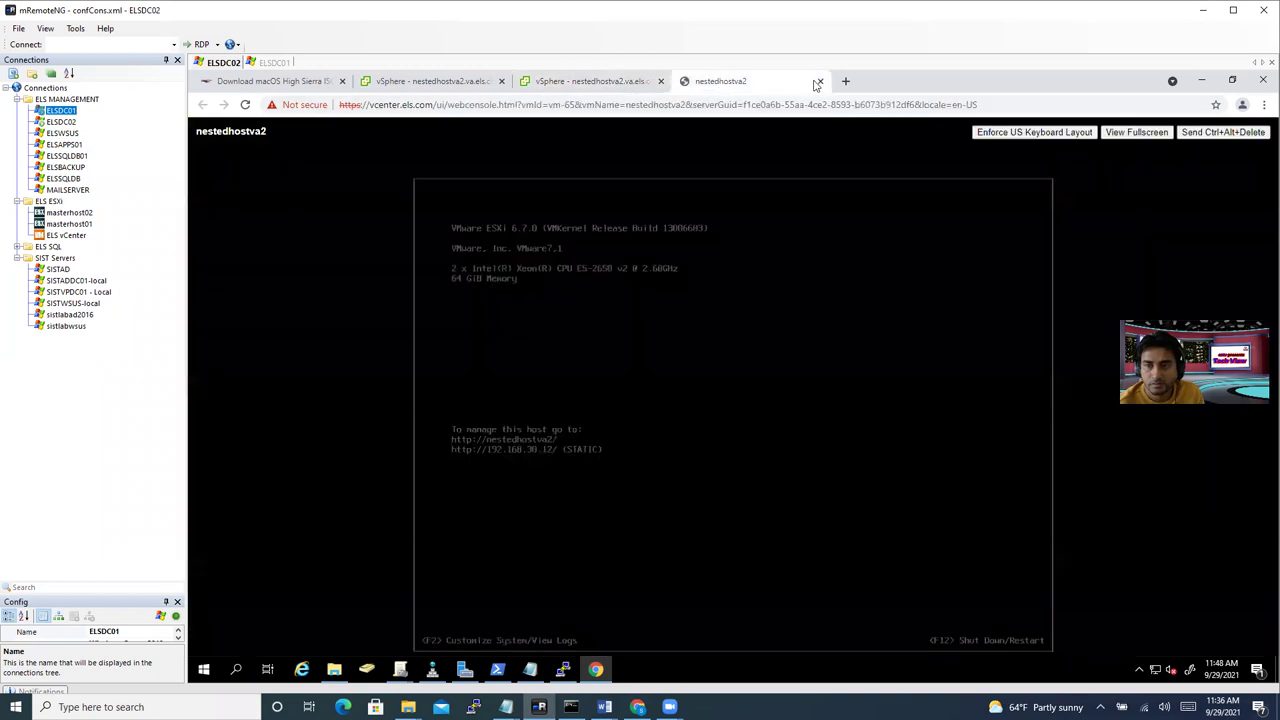
left_click(846, 81)
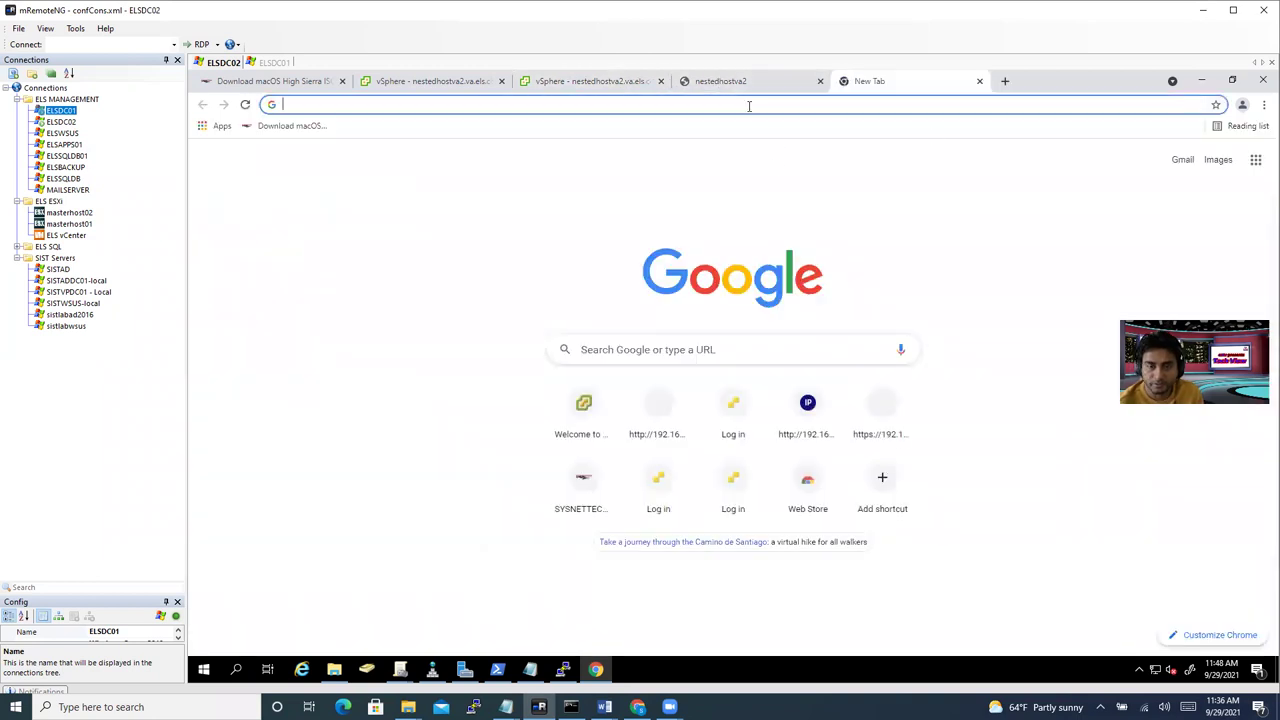
type("10.")
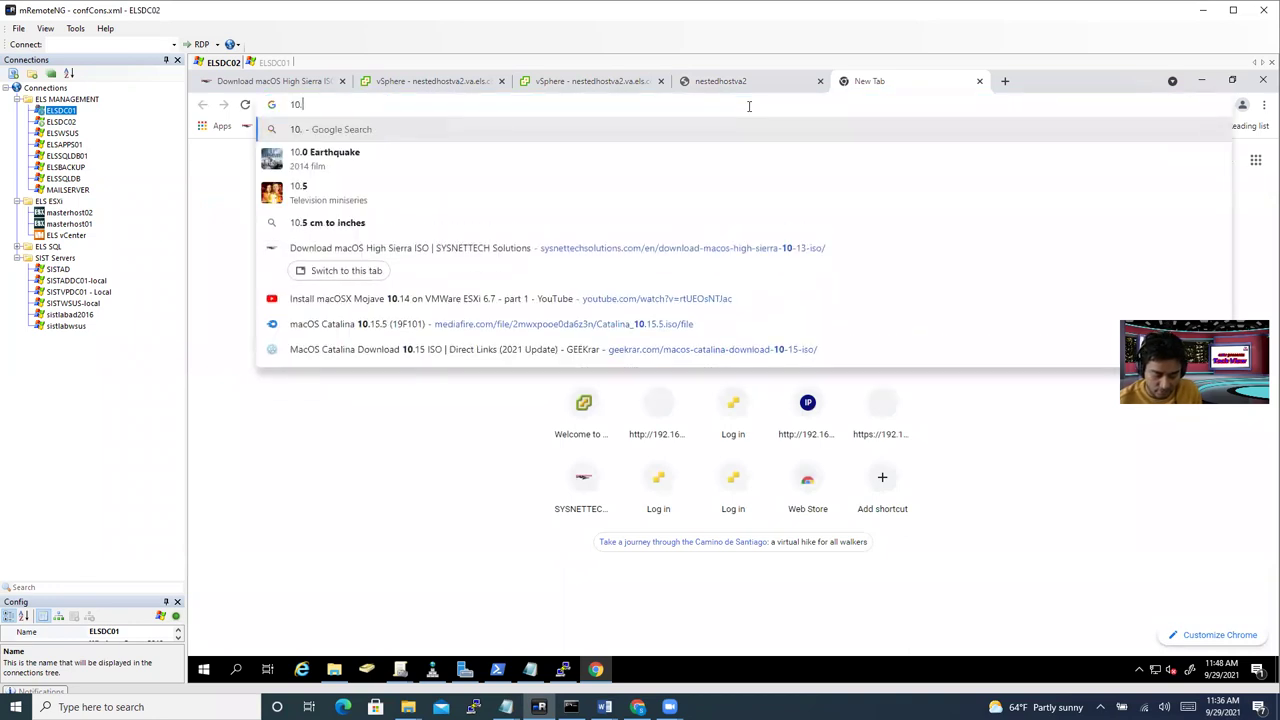
key("BackSpace")
key("BackSpace")
type("192.")
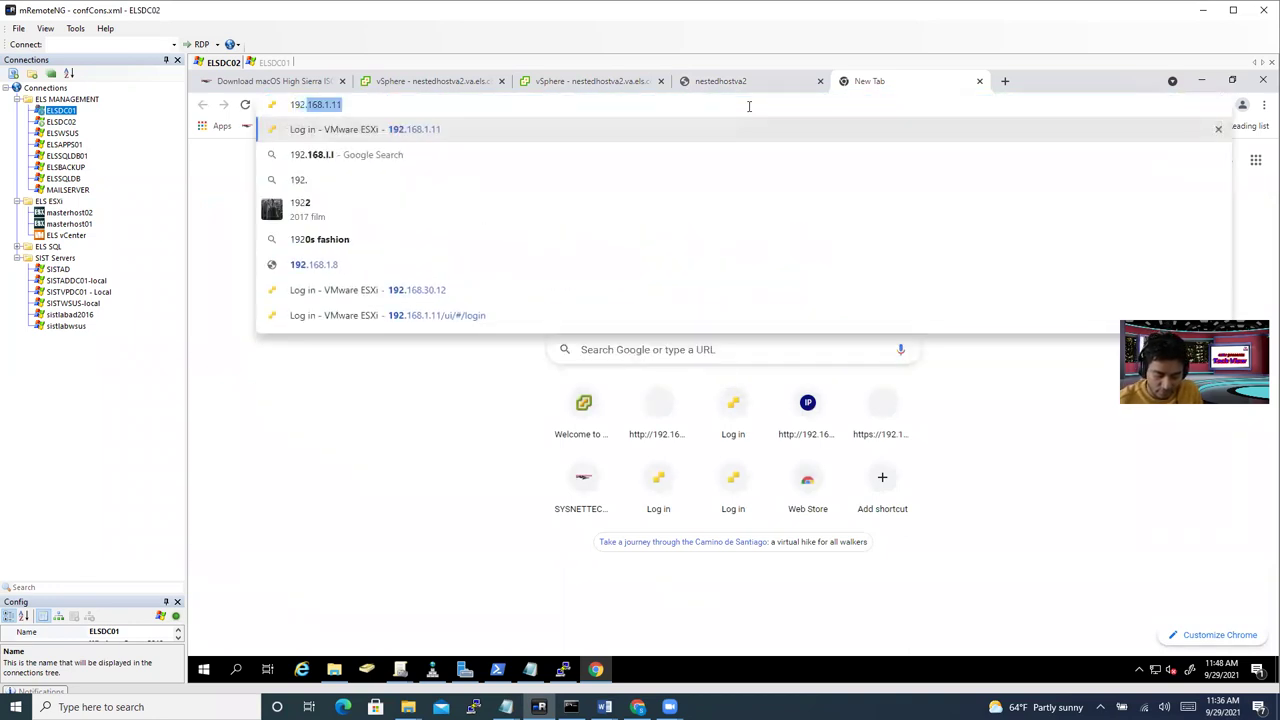
type("168.30.")
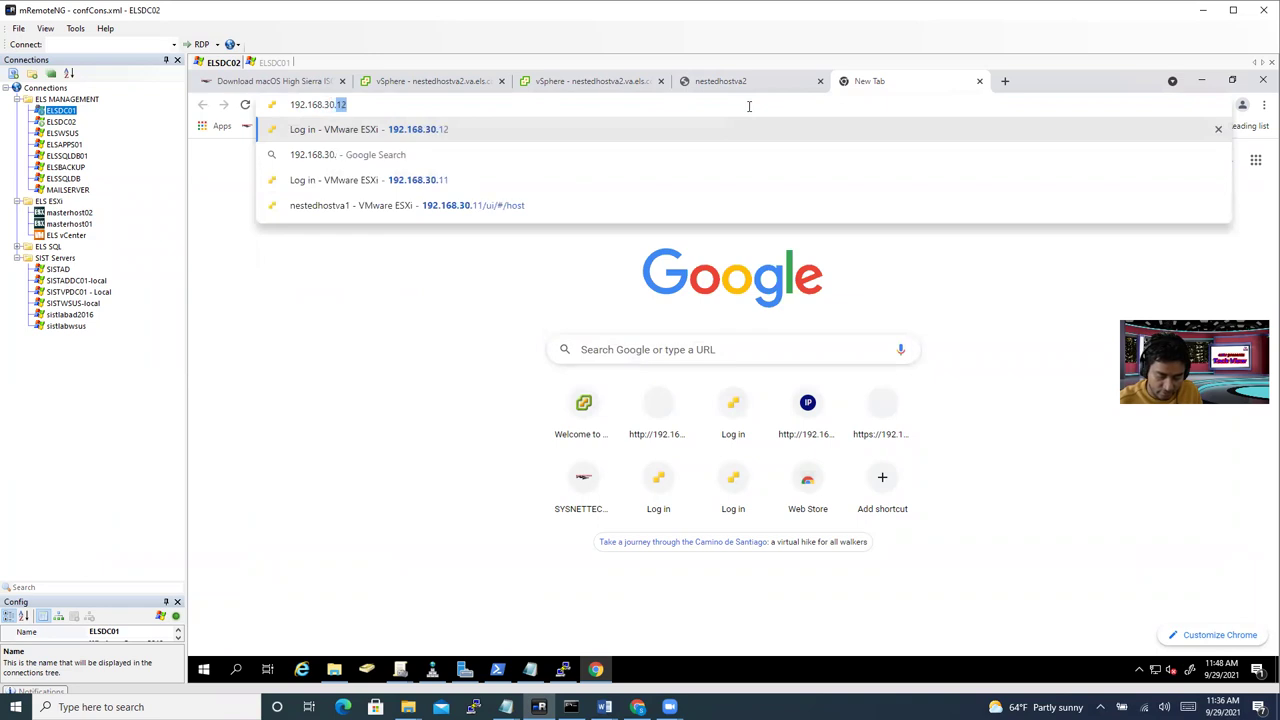
type("12")
key("Return")
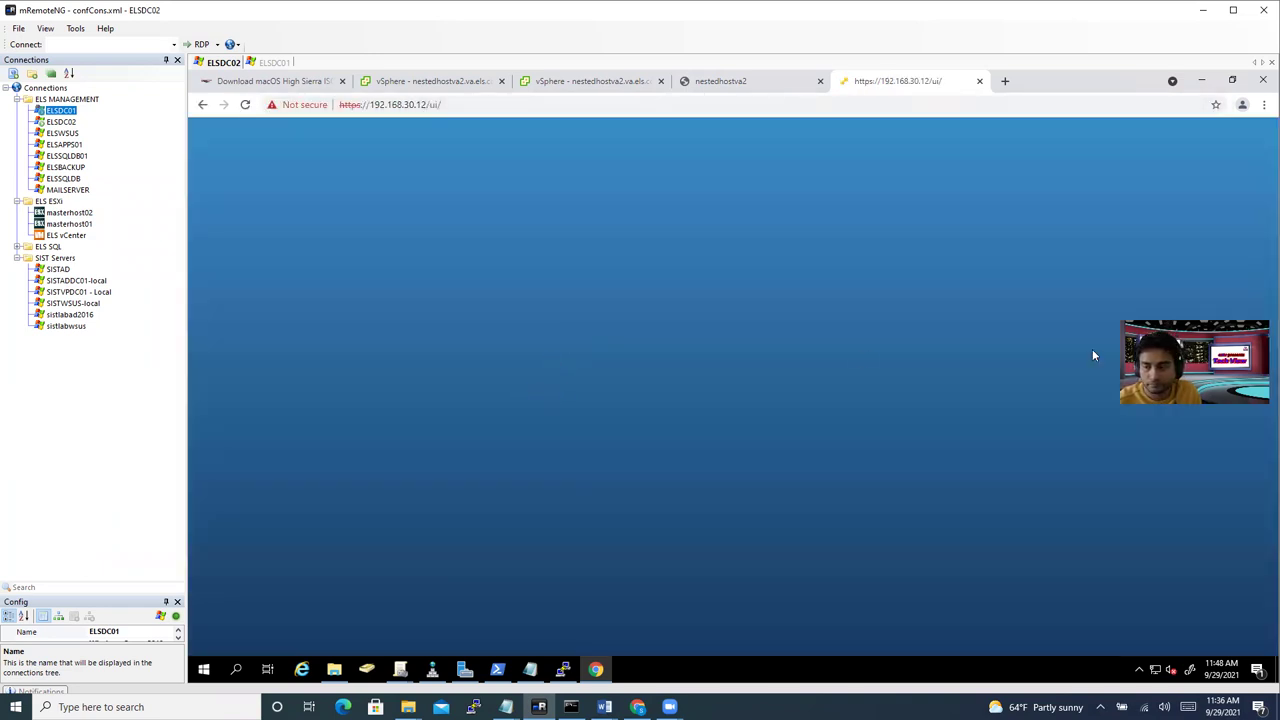
Step: Log in to the ESXi host client as root with the account password
left_click(354, 345)
left_click(333, 369)
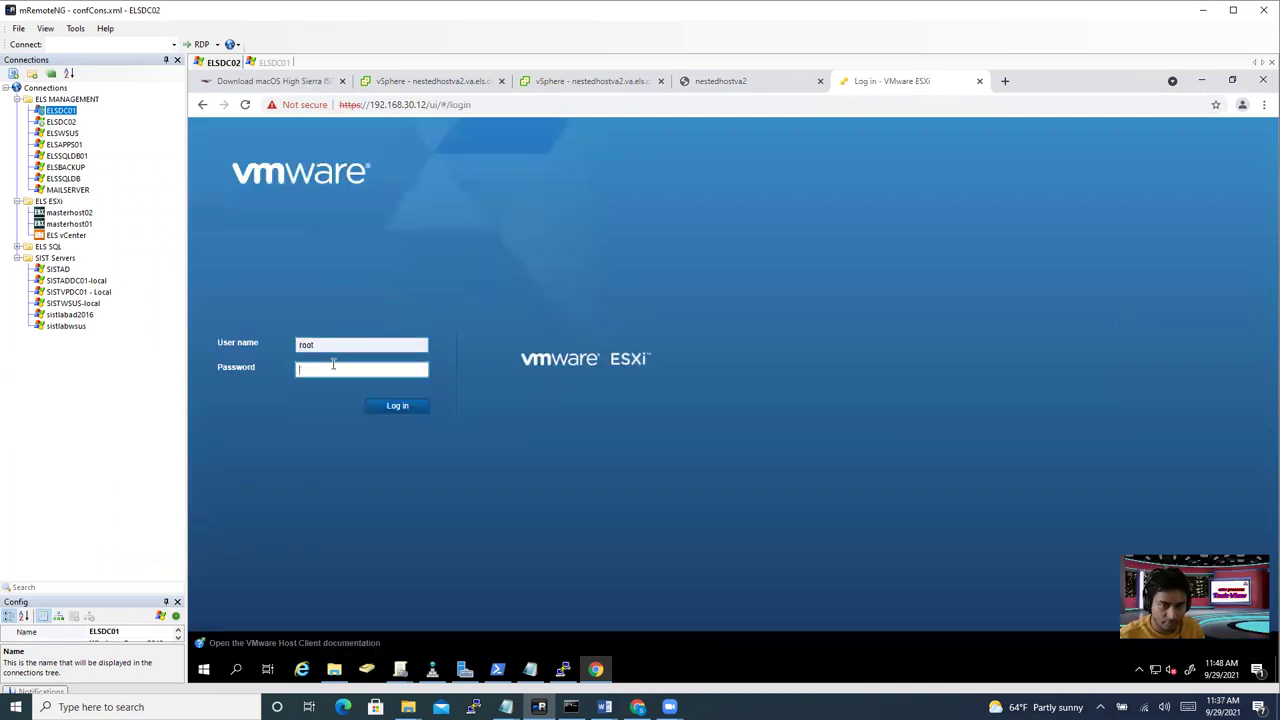
type("•••••••")
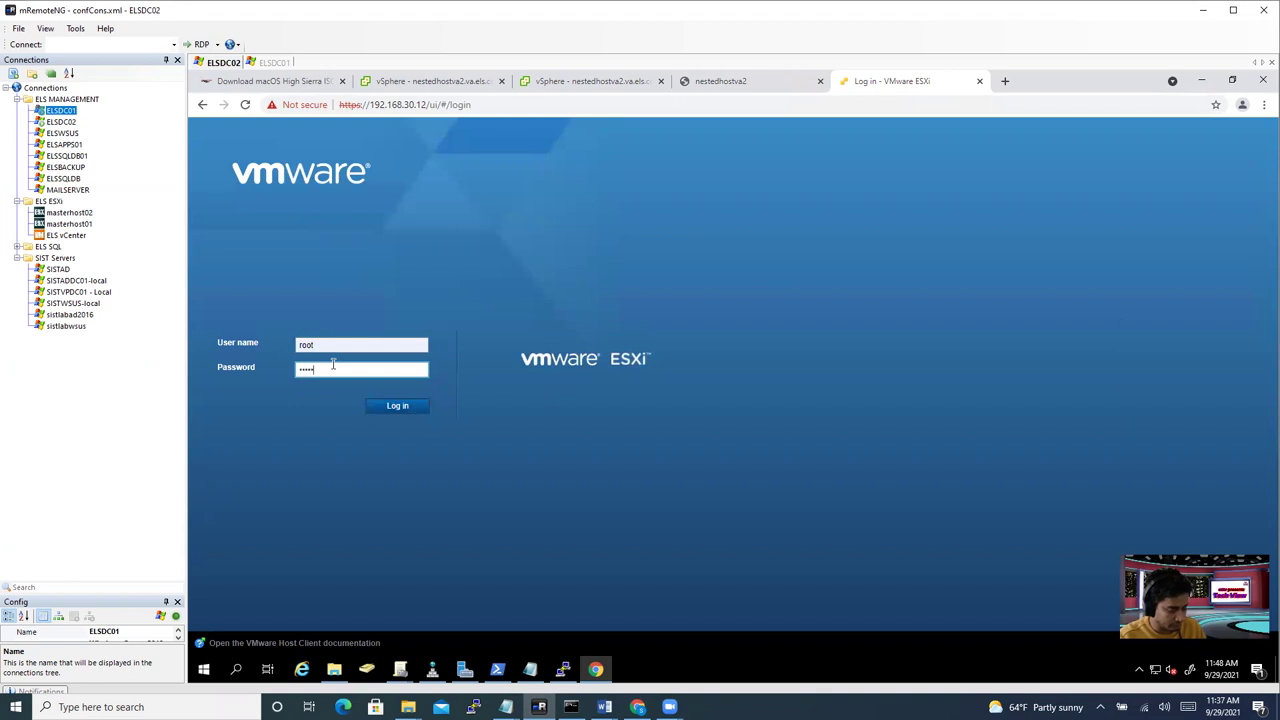
type("••")
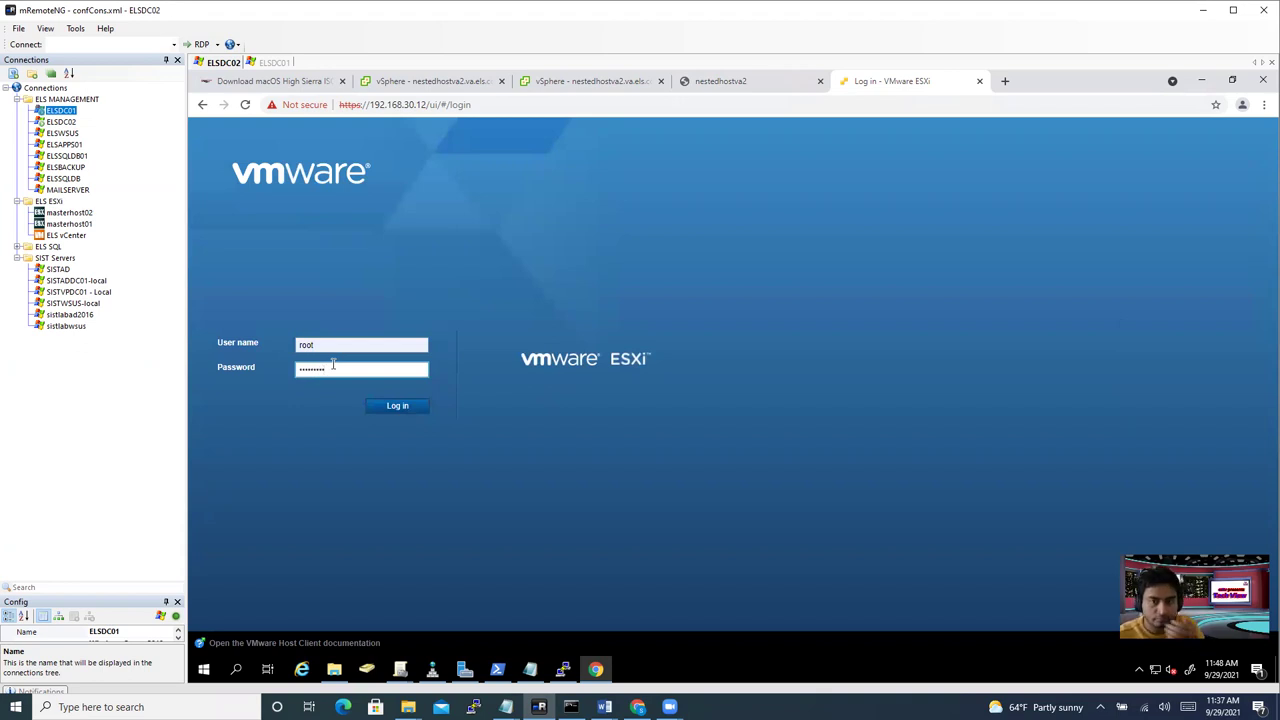
left_click(403, 410)
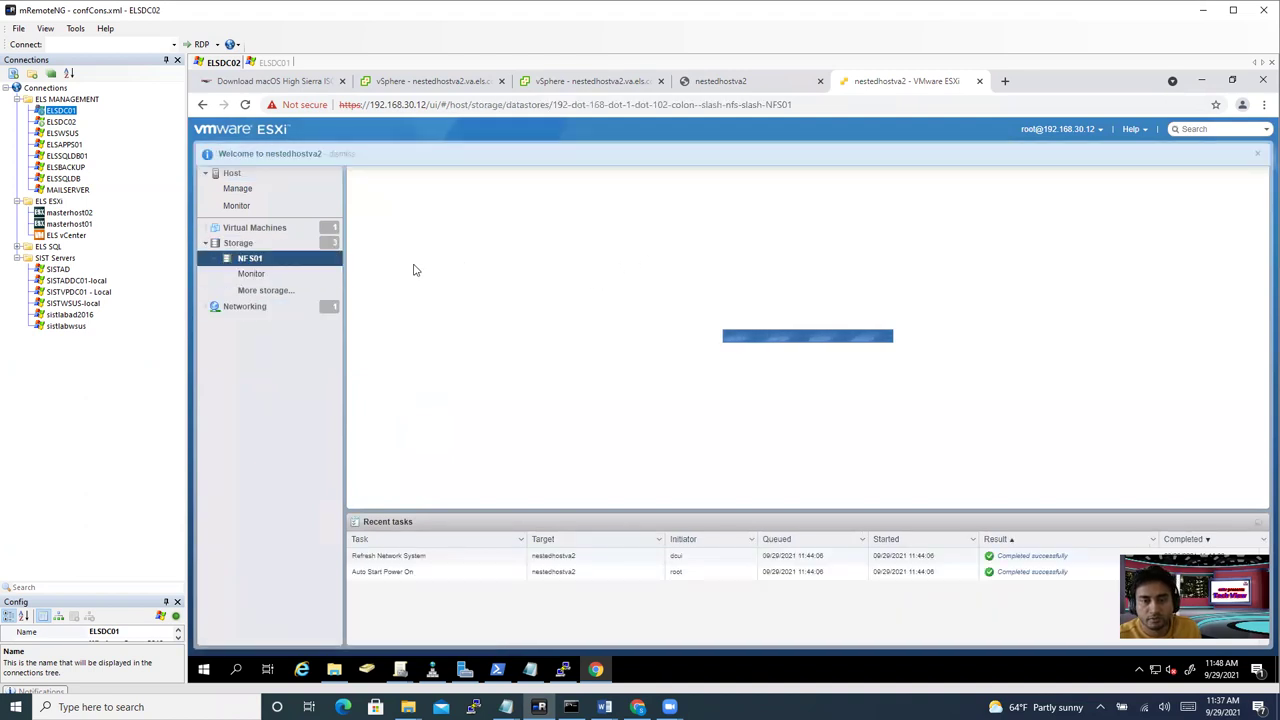
Step: Browse the ISO folder of the NFS01 datastore and select the file macOSsierra.iso
left_click(470, 184)
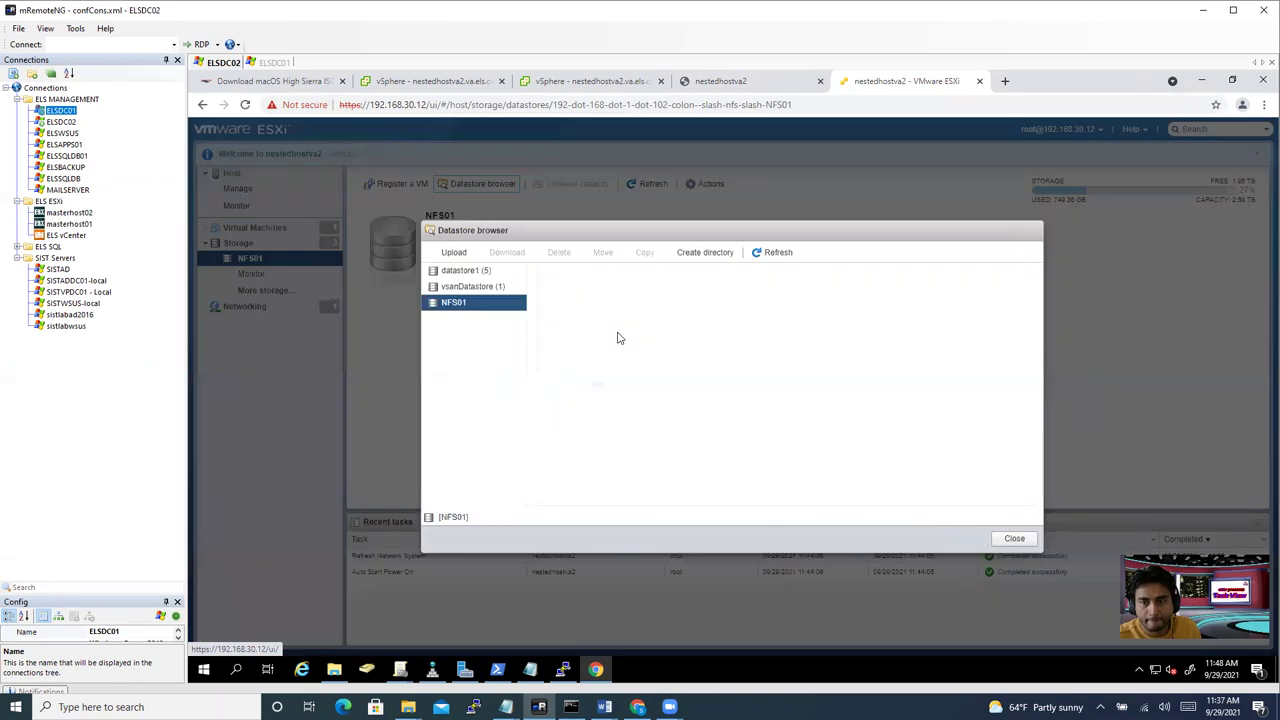
left_click(605, 335)
key("Down")
key("Down")
key("Down")
key("Down")
key("Down")
key("Down")
key("Down")
key("Down")
key("Down")
key("Down")
key("Down")
key("Down")
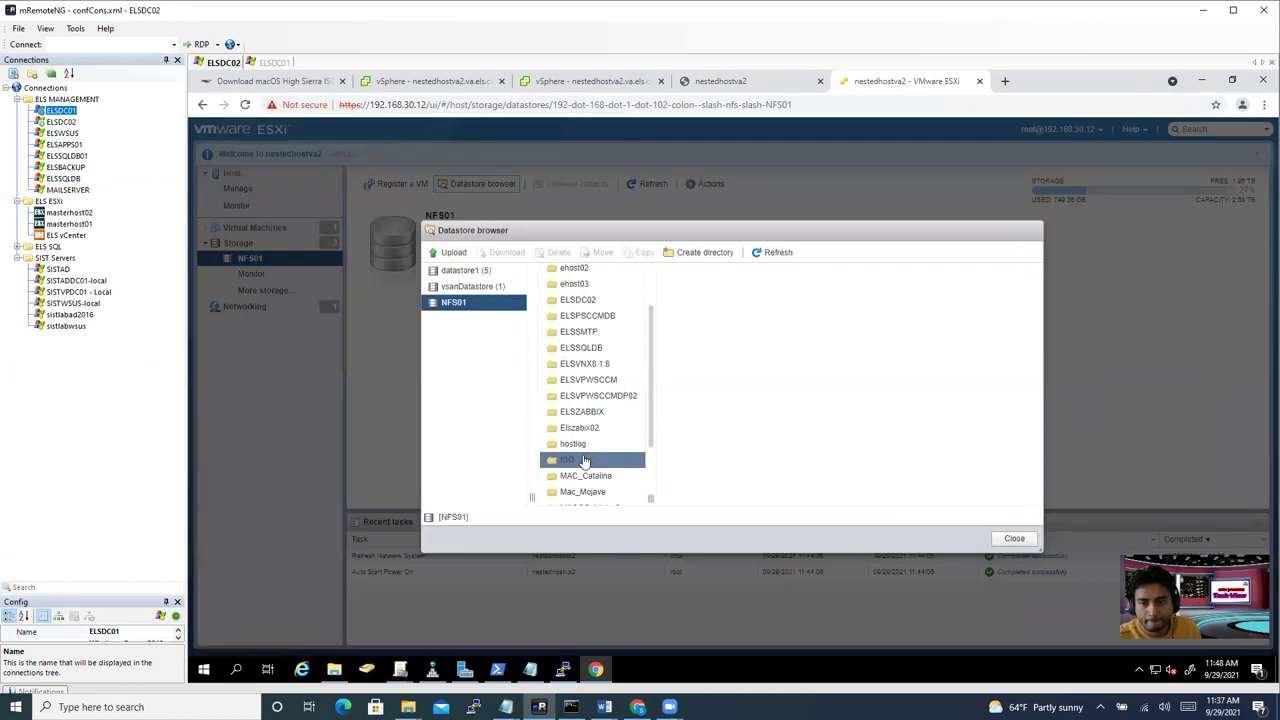
left_click_drag(767, 497, 956, 498)
left_click(758, 414)
left_click(755, 401)
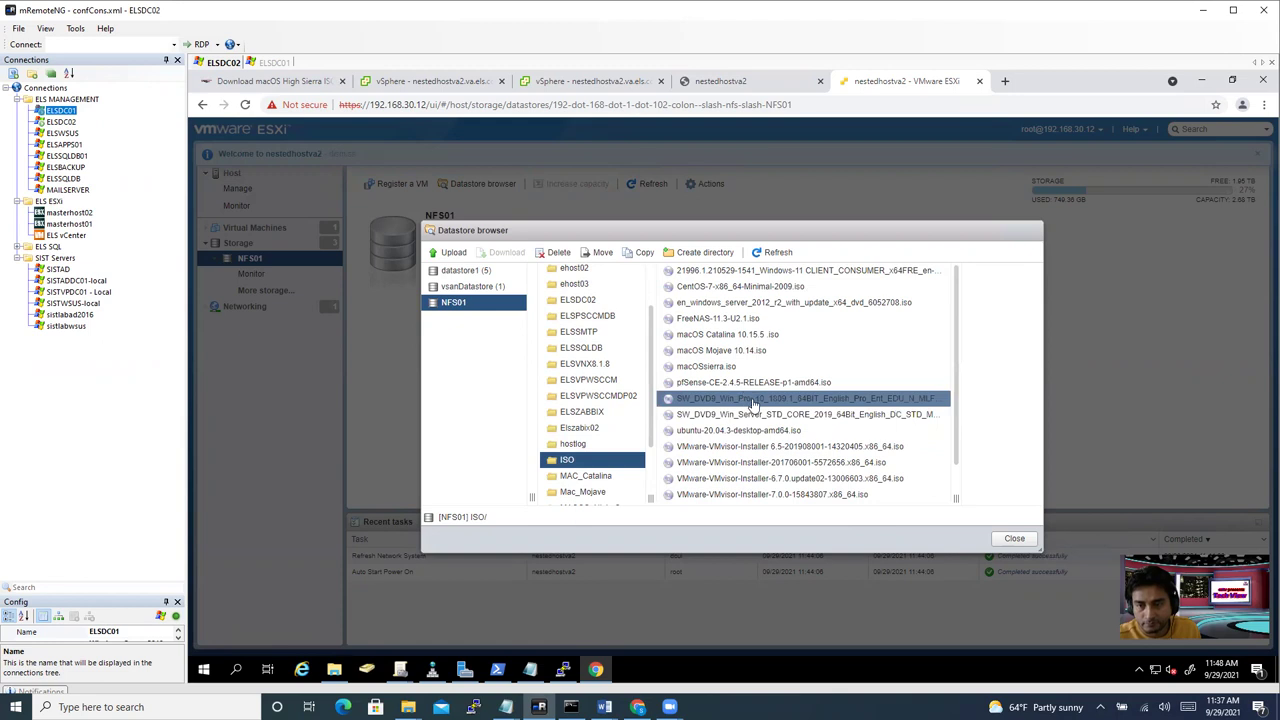
left_click(752, 384)
left_click(749, 368)
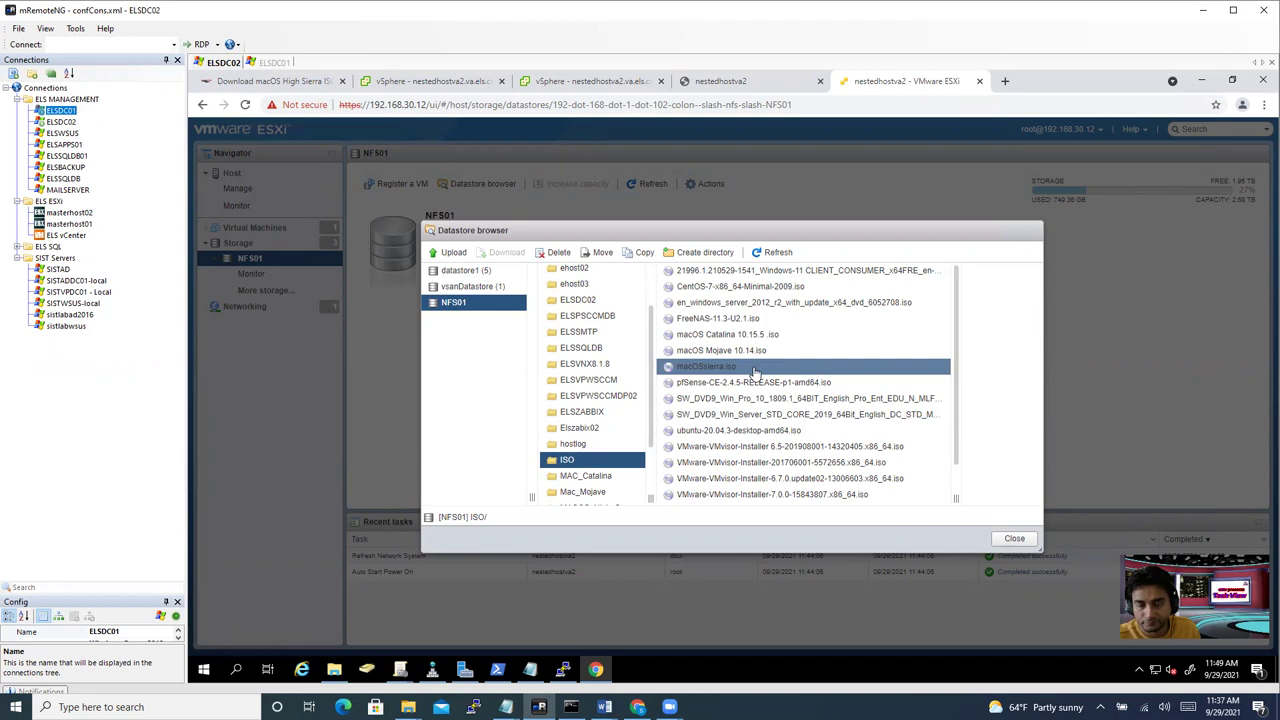
Step: Switch to the vSphere Client and power off the virtual machine MACOS_High_Seara, confirming the action
left_click(617, 82)
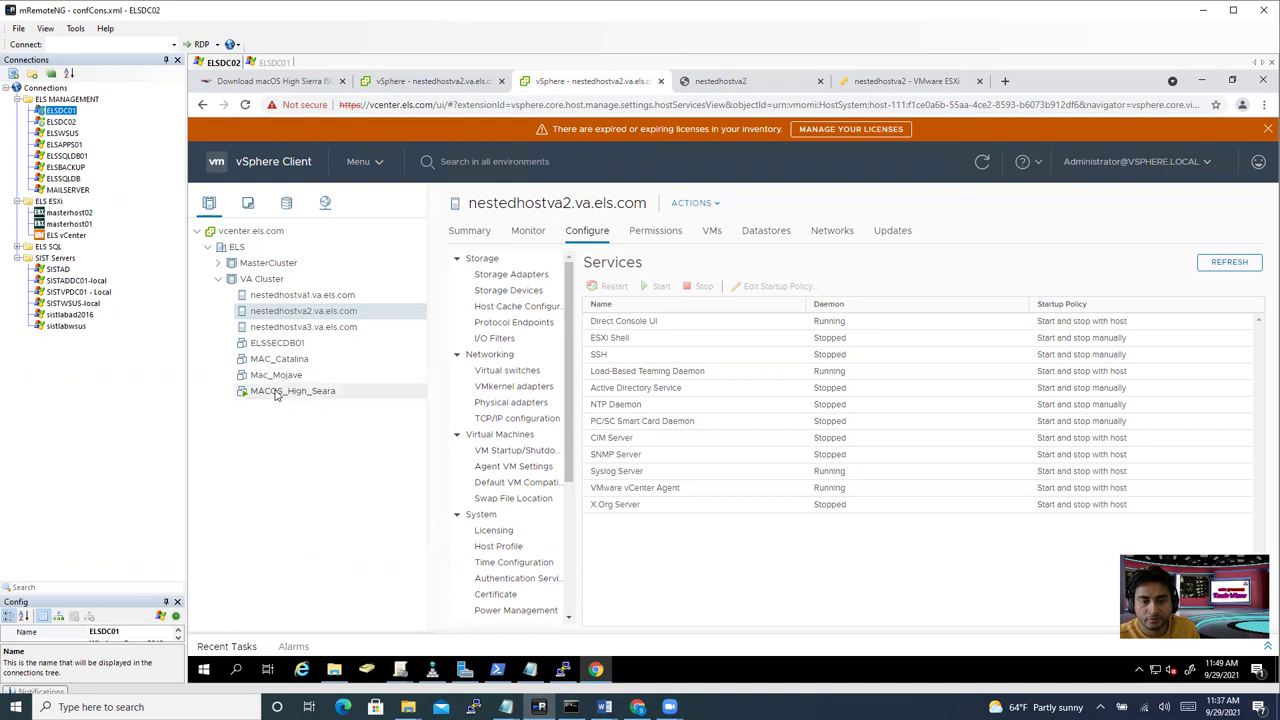
left_click(282, 327)
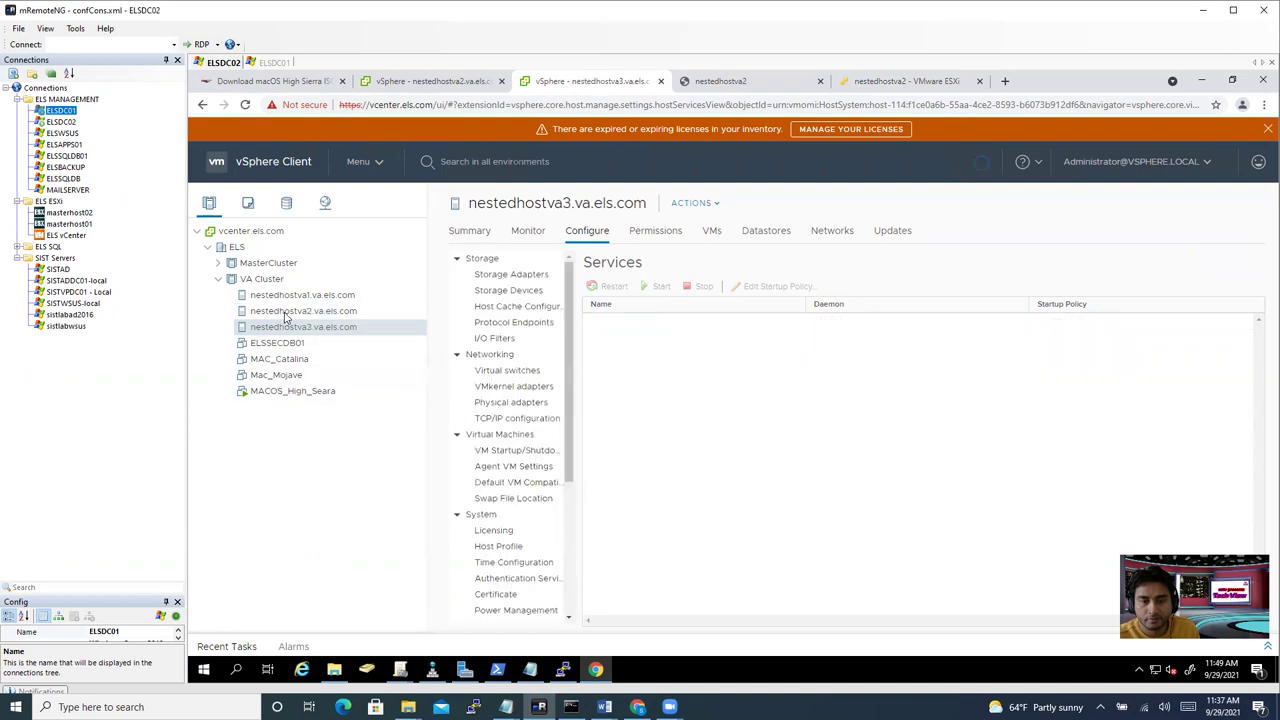
left_click(276, 315)
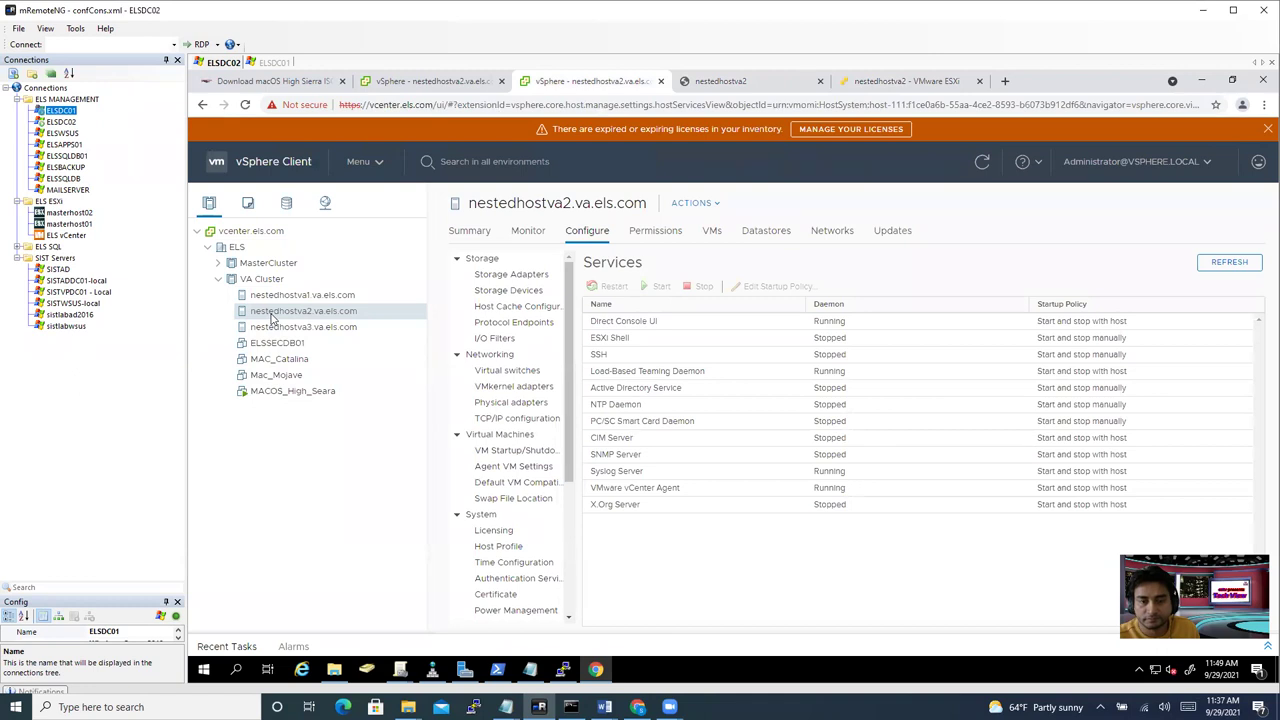
right_click(288, 396)
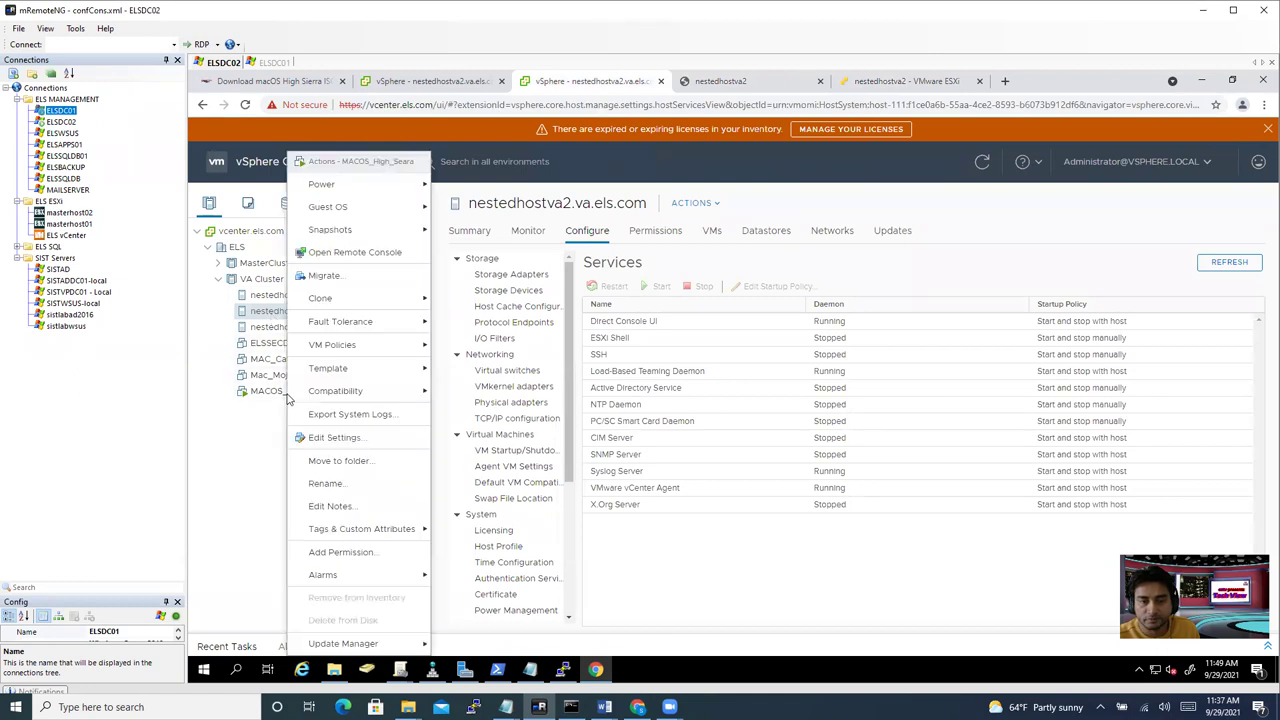
mouse_move(335, 192)
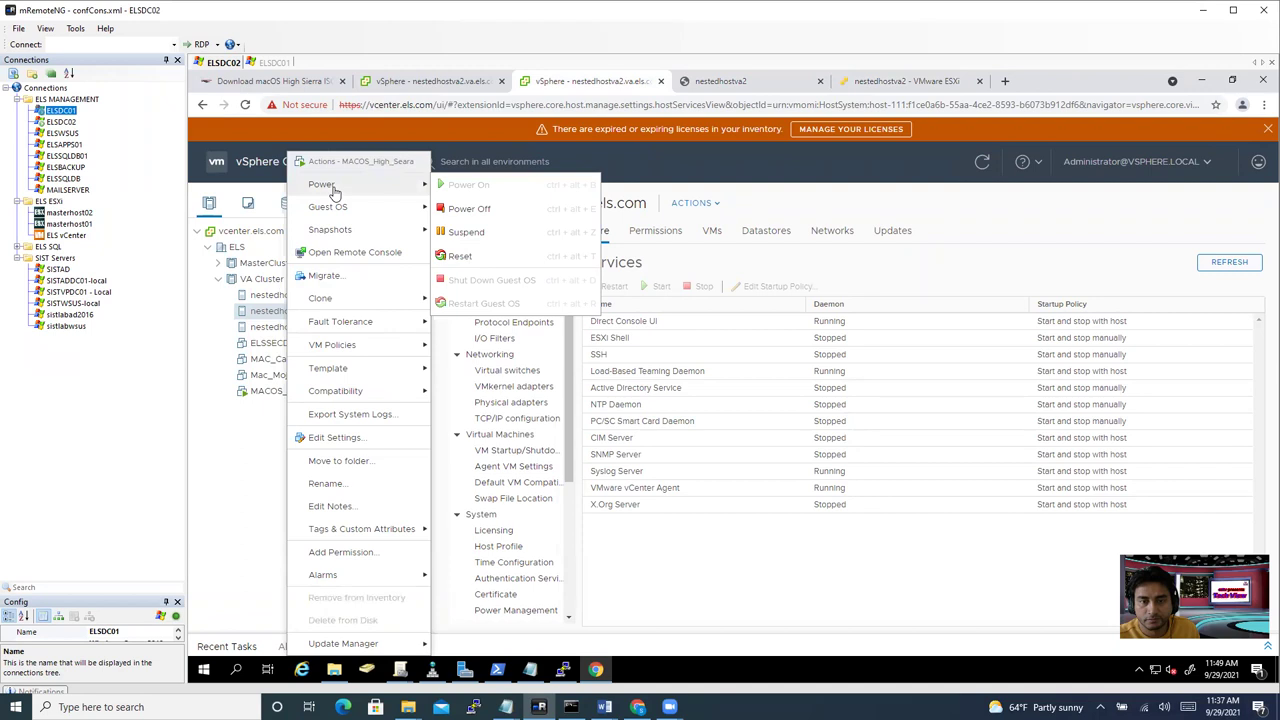
left_click(478, 208)
left_click(884, 427)
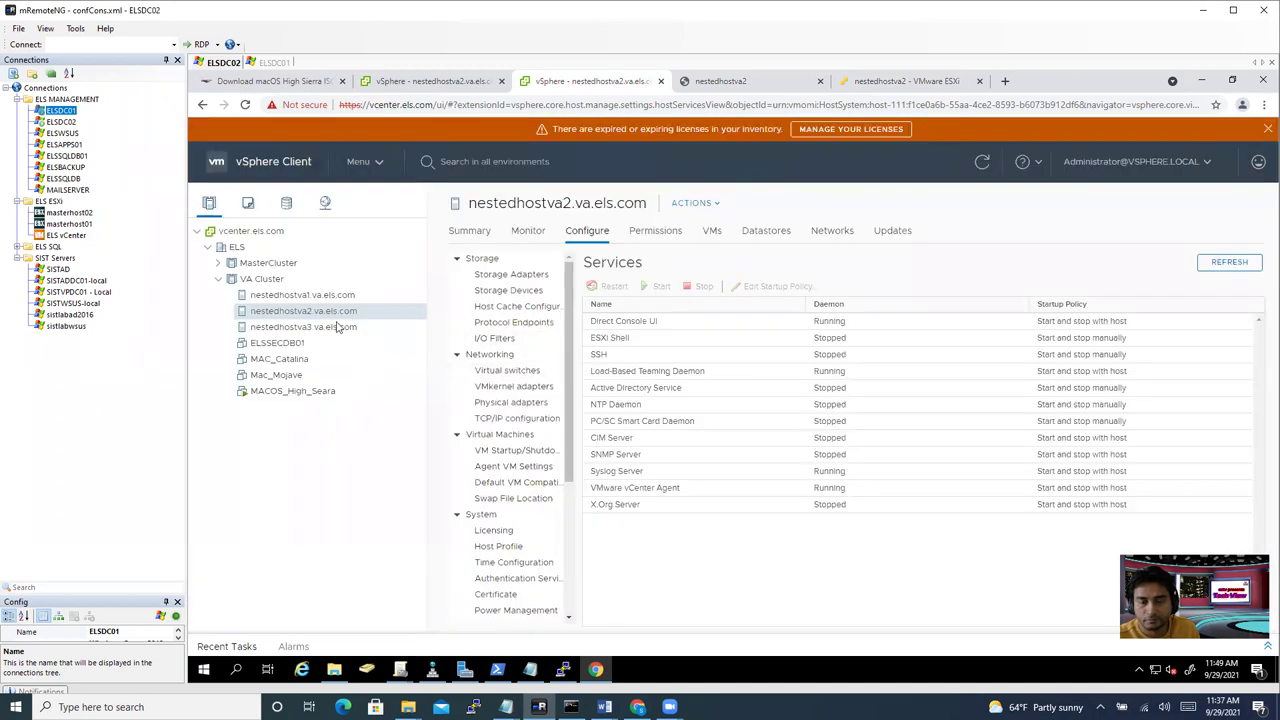
Step: Remove the virtual machine MACOS_High_Seara from the inventory and confirm the removal
right_click(300, 396)
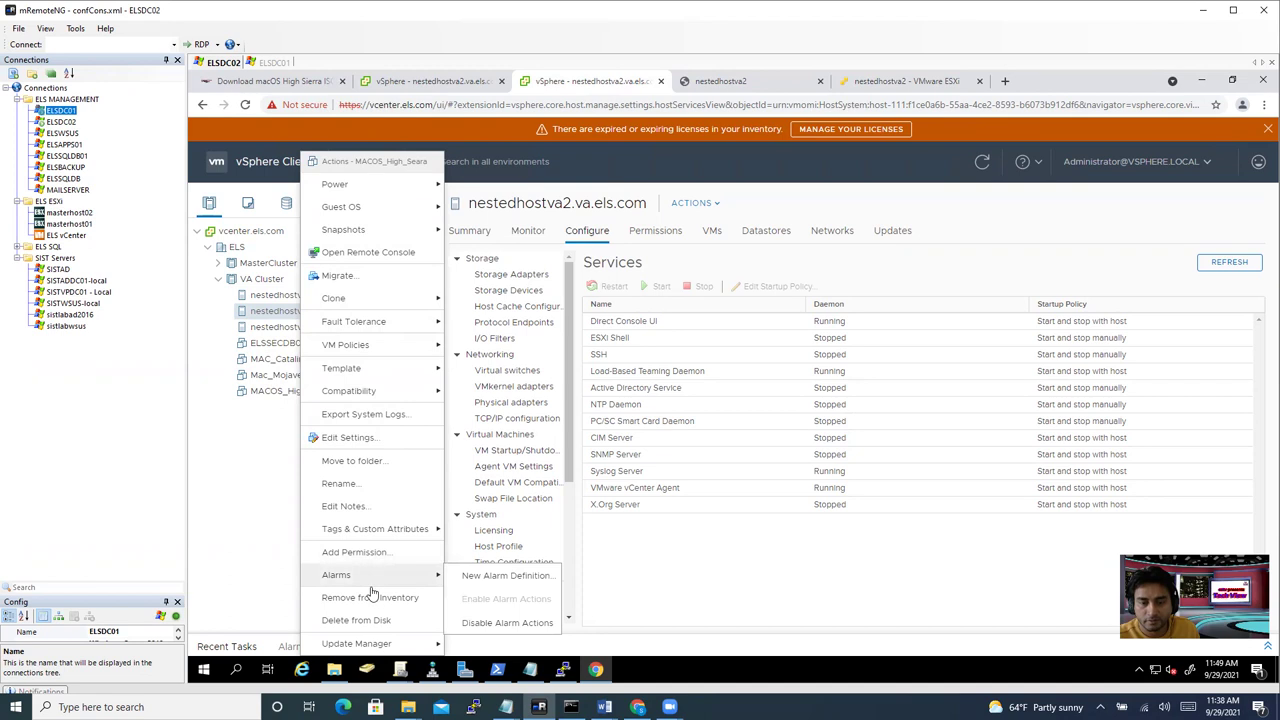
left_click(405, 597)
left_click(882, 426)
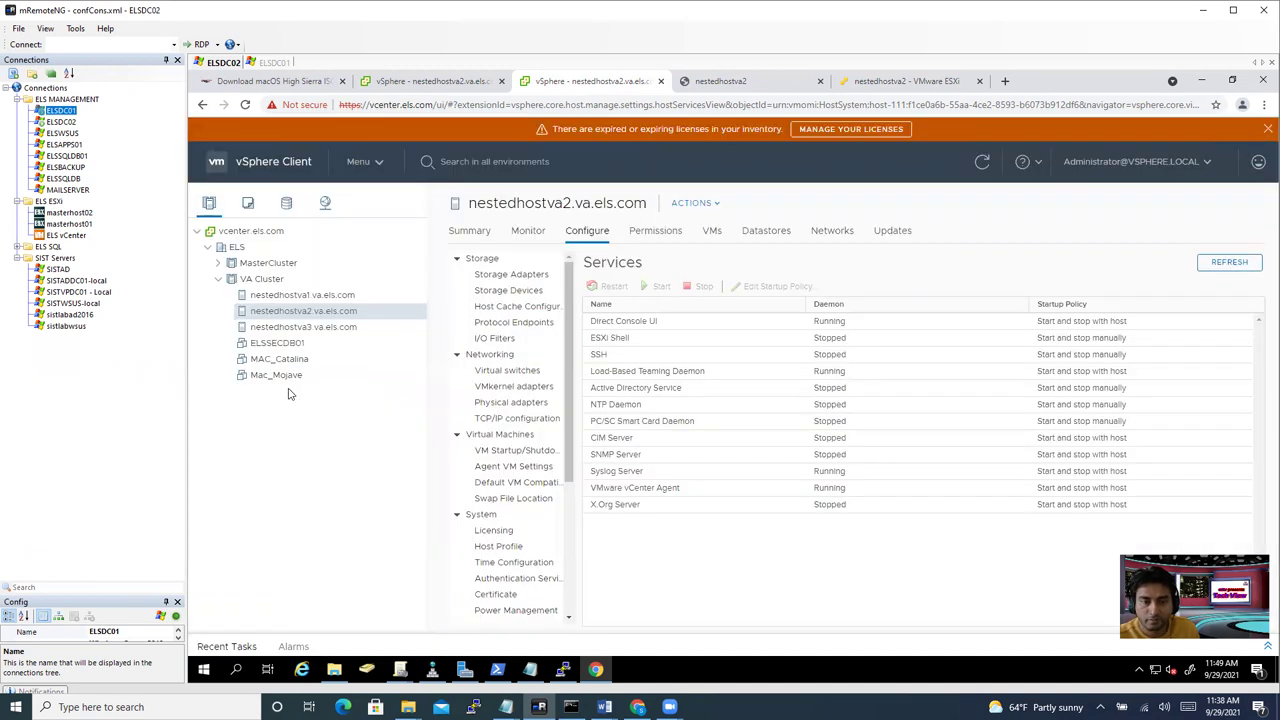
right_click(295, 314)
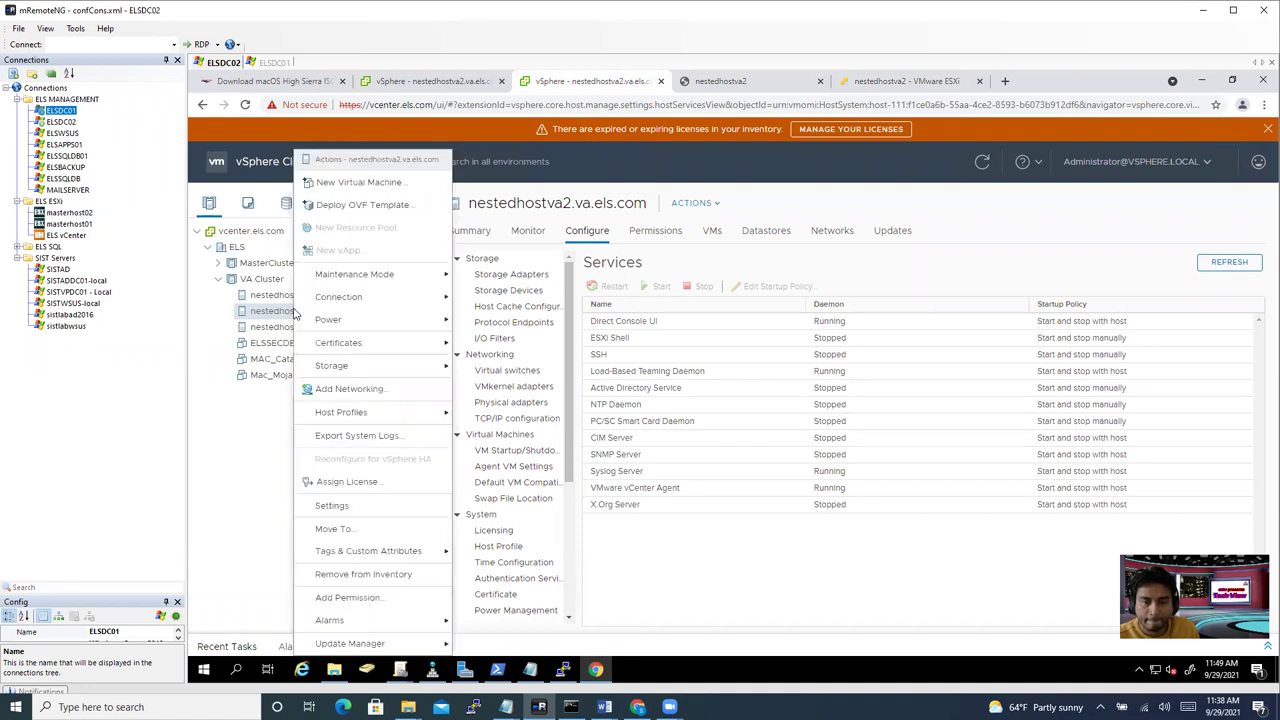
left_click(206, 378)
left_click(284, 297)
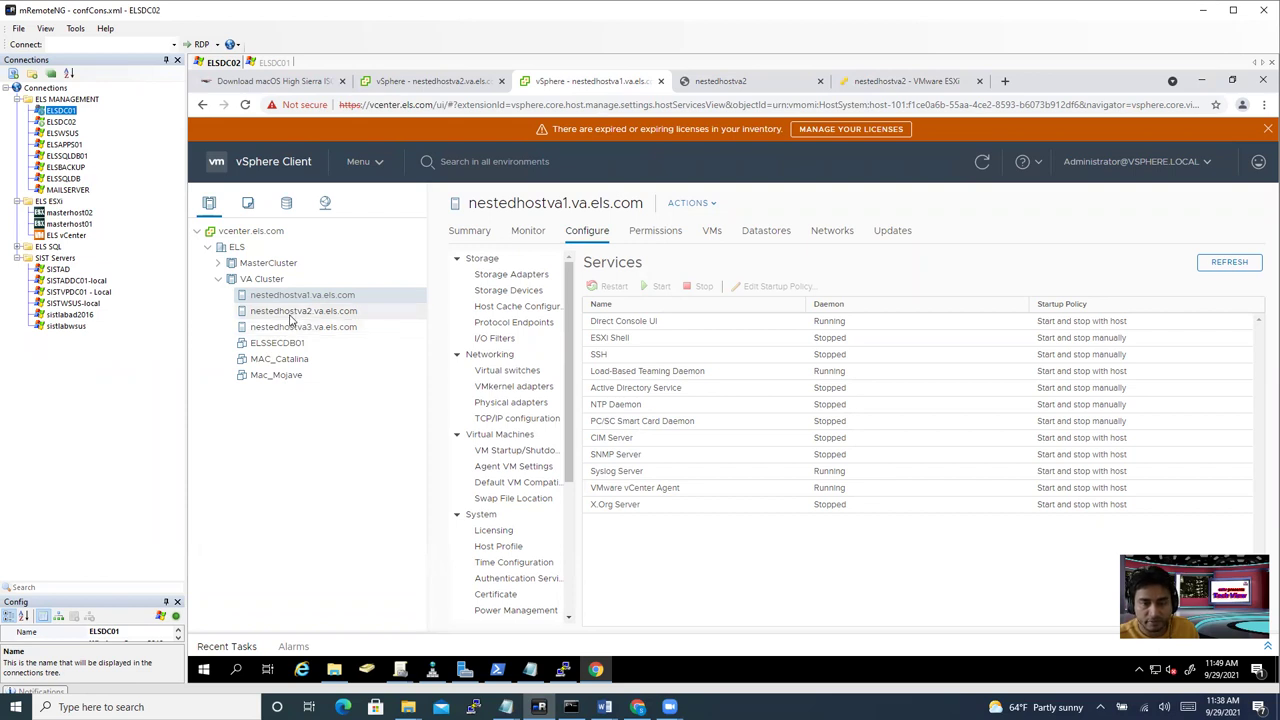
Step: Start creating a new virtual machine on the host nestedhostva2.va.els.com in VA Cluster
left_click(302, 311)
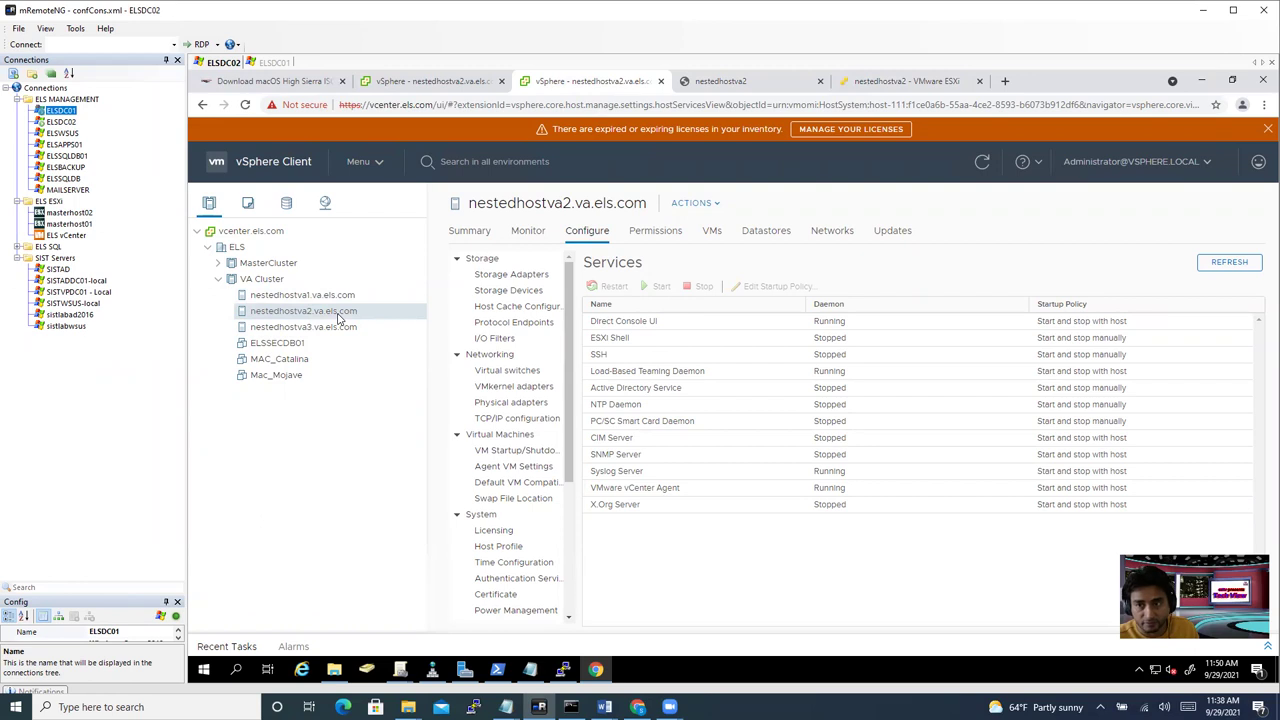
right_click(338, 318)
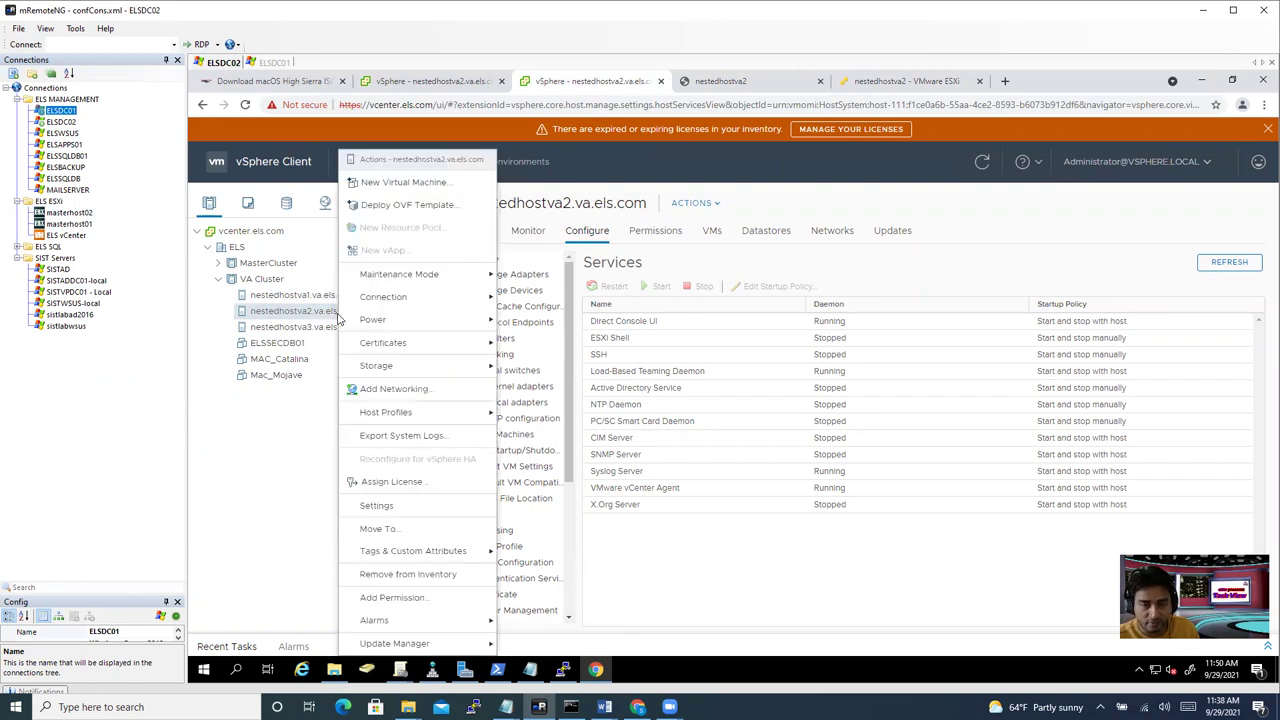
left_click(410, 182)
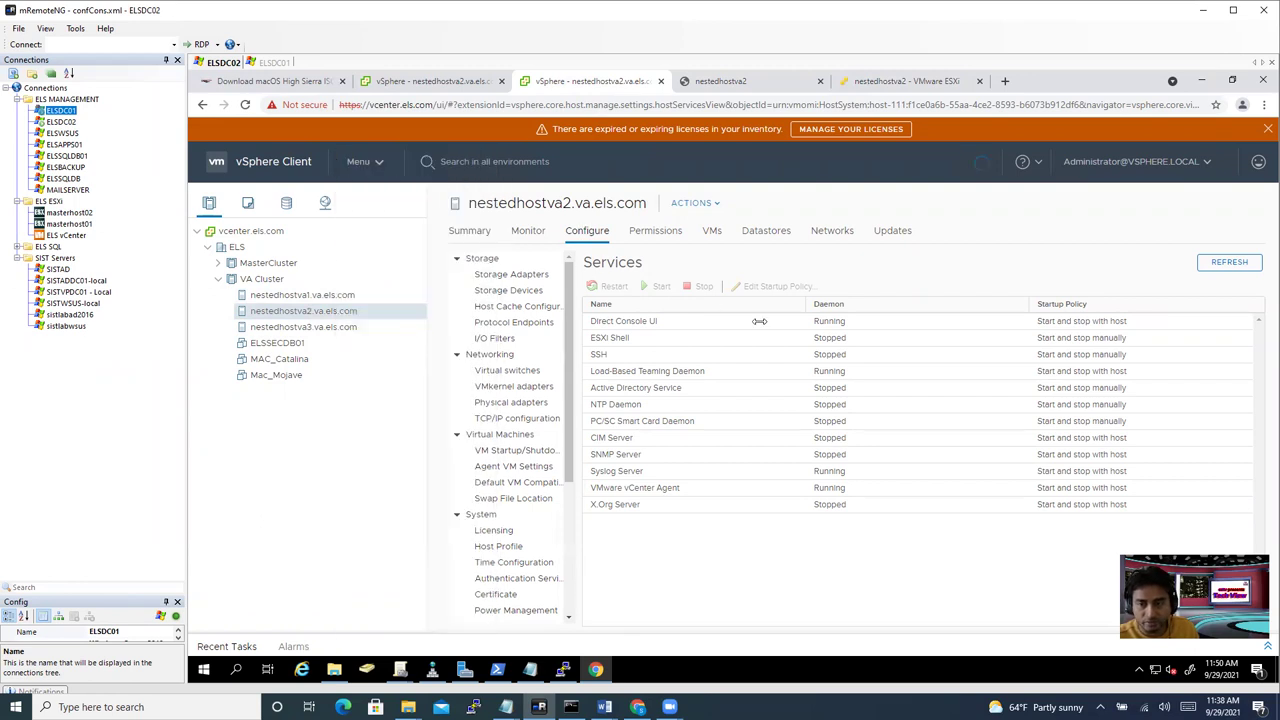
Step: Switch to the ESXi host client to check macOSsierra.iso in the NFS01 datastore browser, and return to the vSphere Client
left_click(880, 83)
left_click(758, 370)
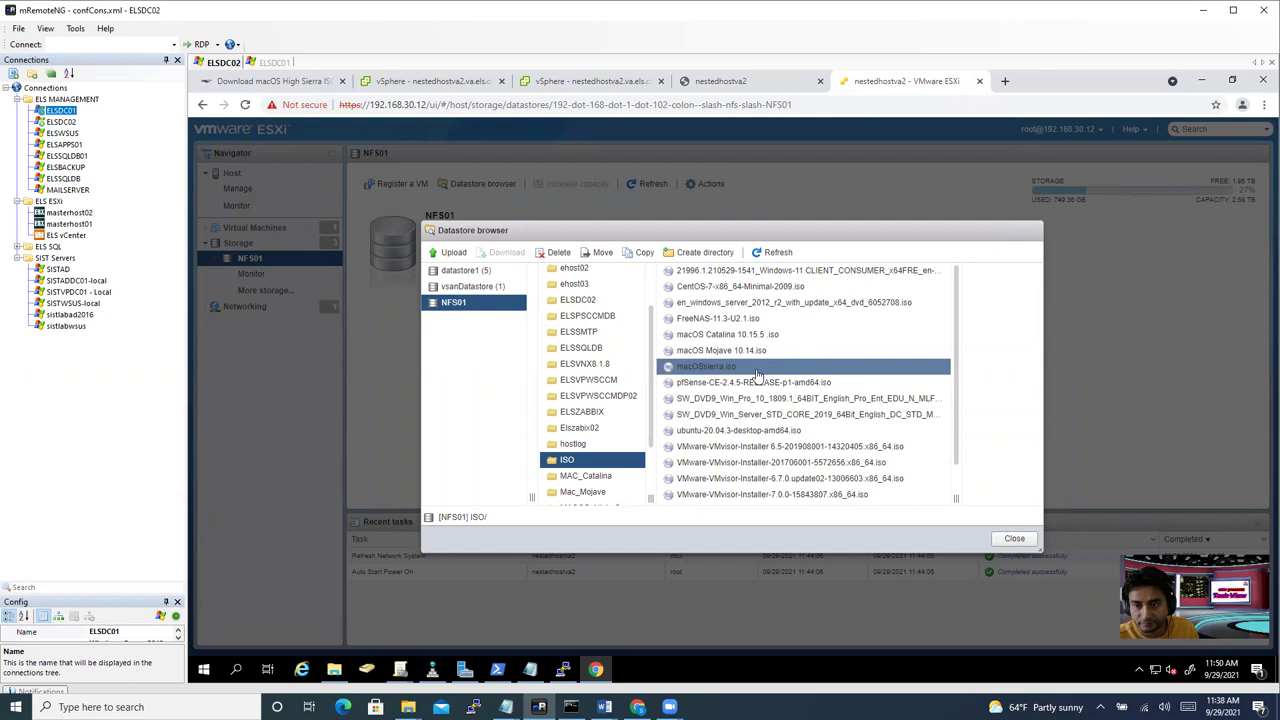
left_click(627, 86)
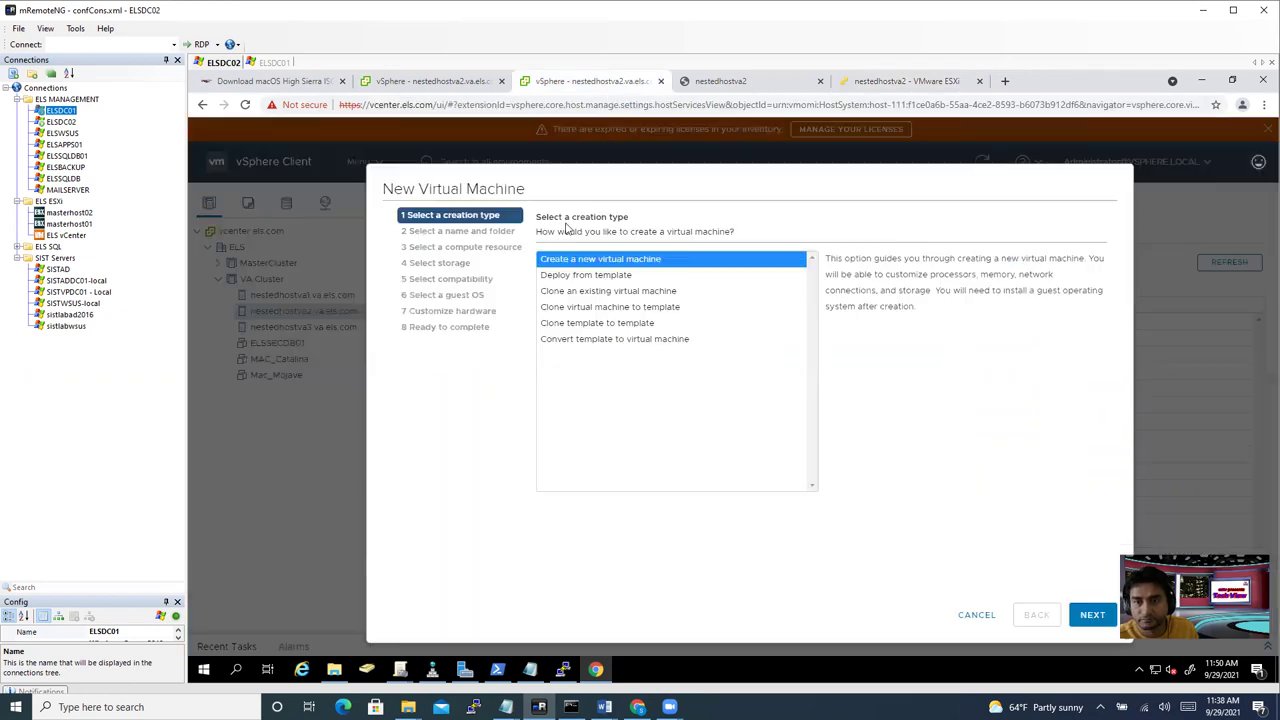
Step: Choose the creation type Create a new virtual machine and name the machine MACVMHighSierra
left_click(1093, 614)
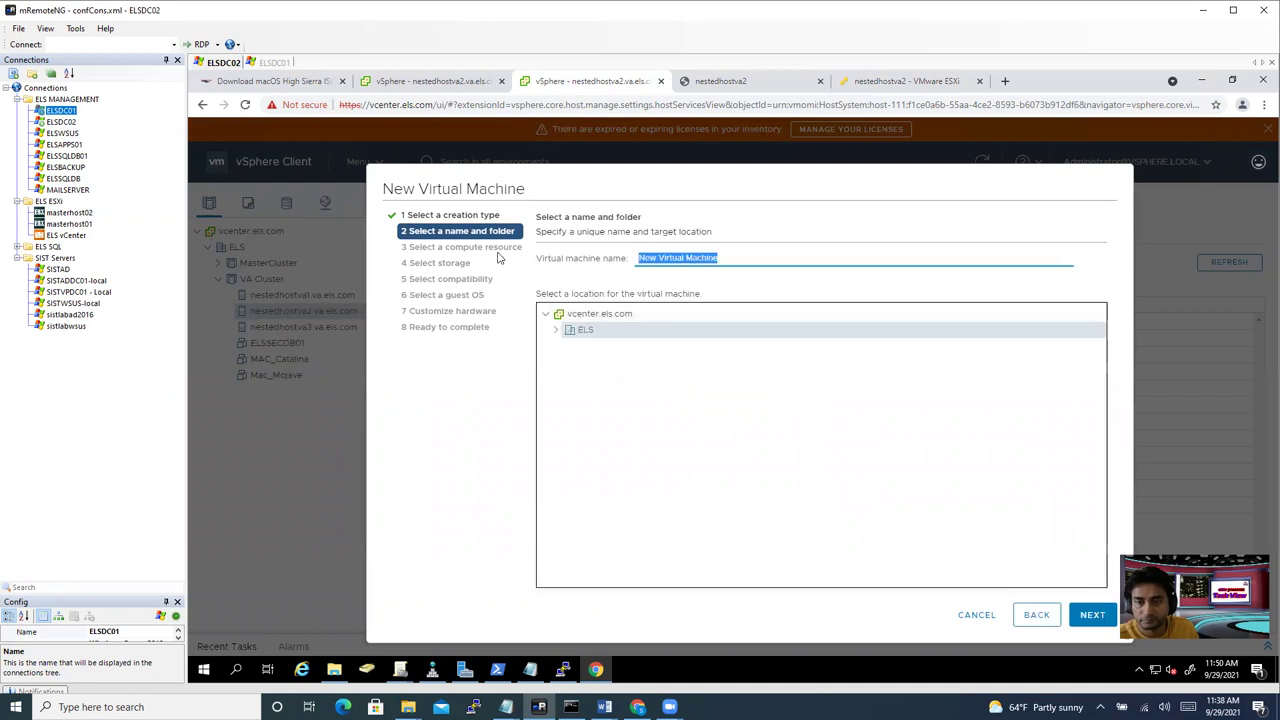
type("MAC Sierra")
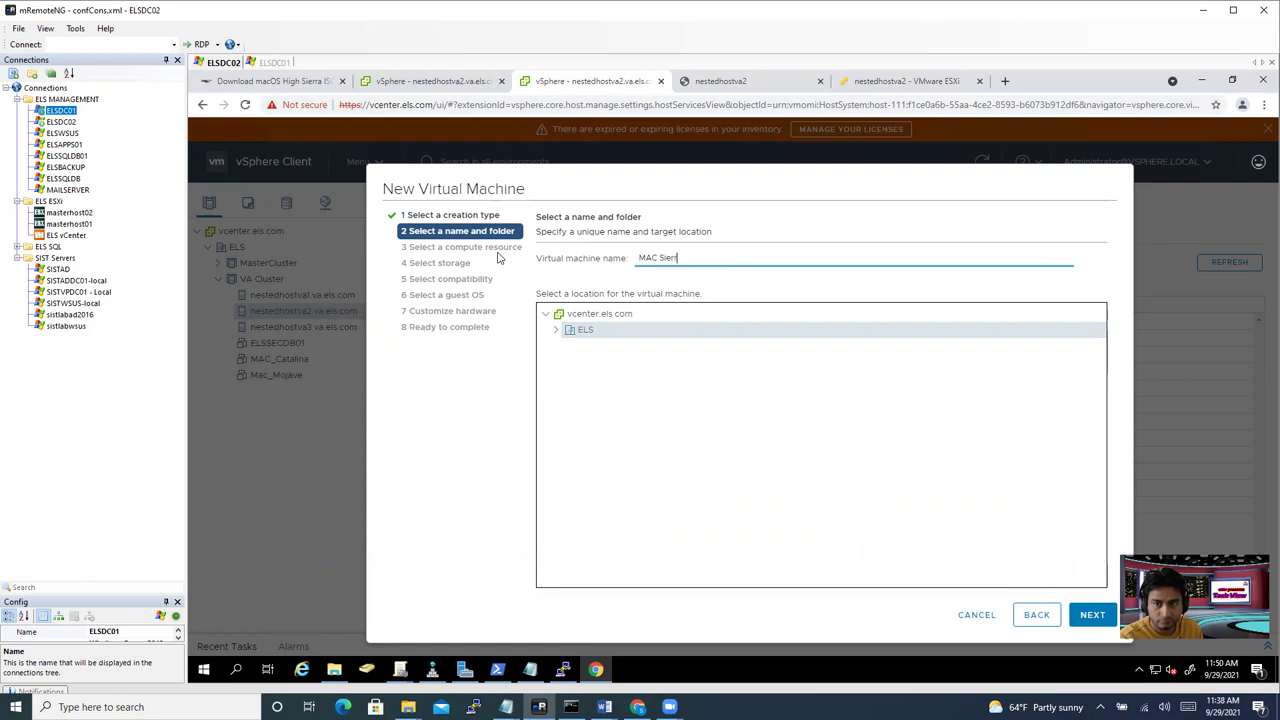
left_click(658, 258)
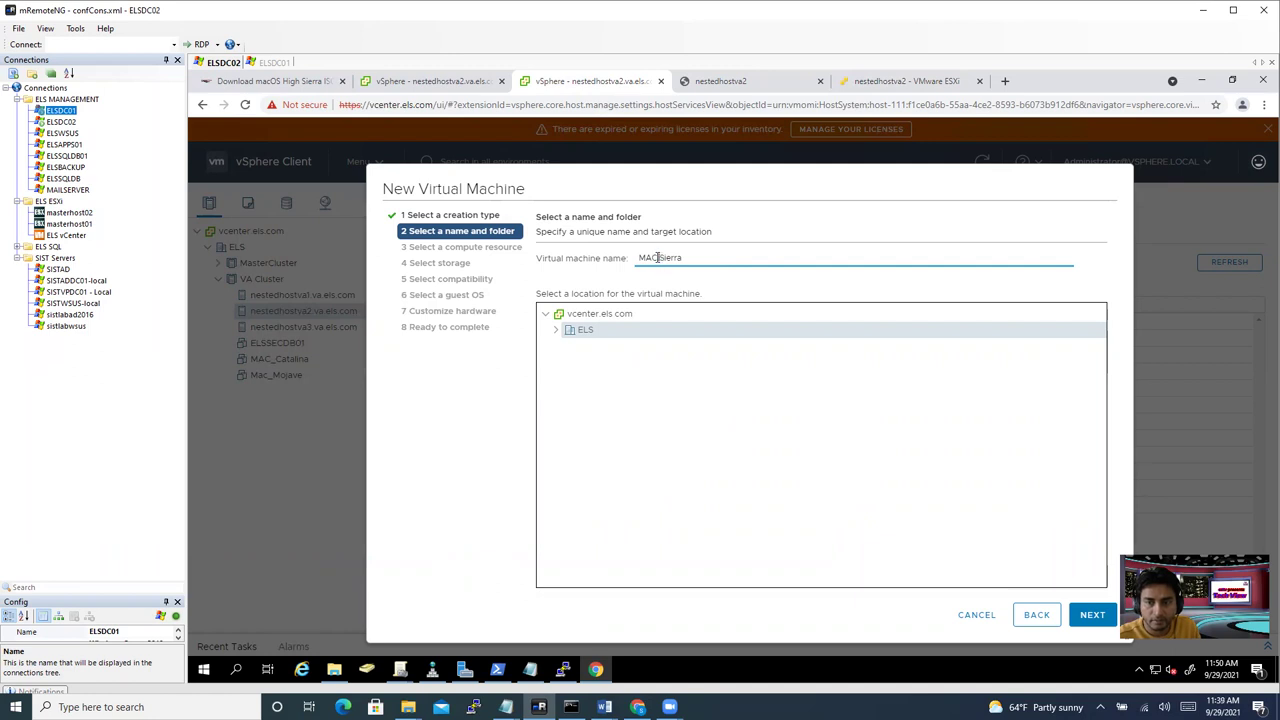
type("VM")
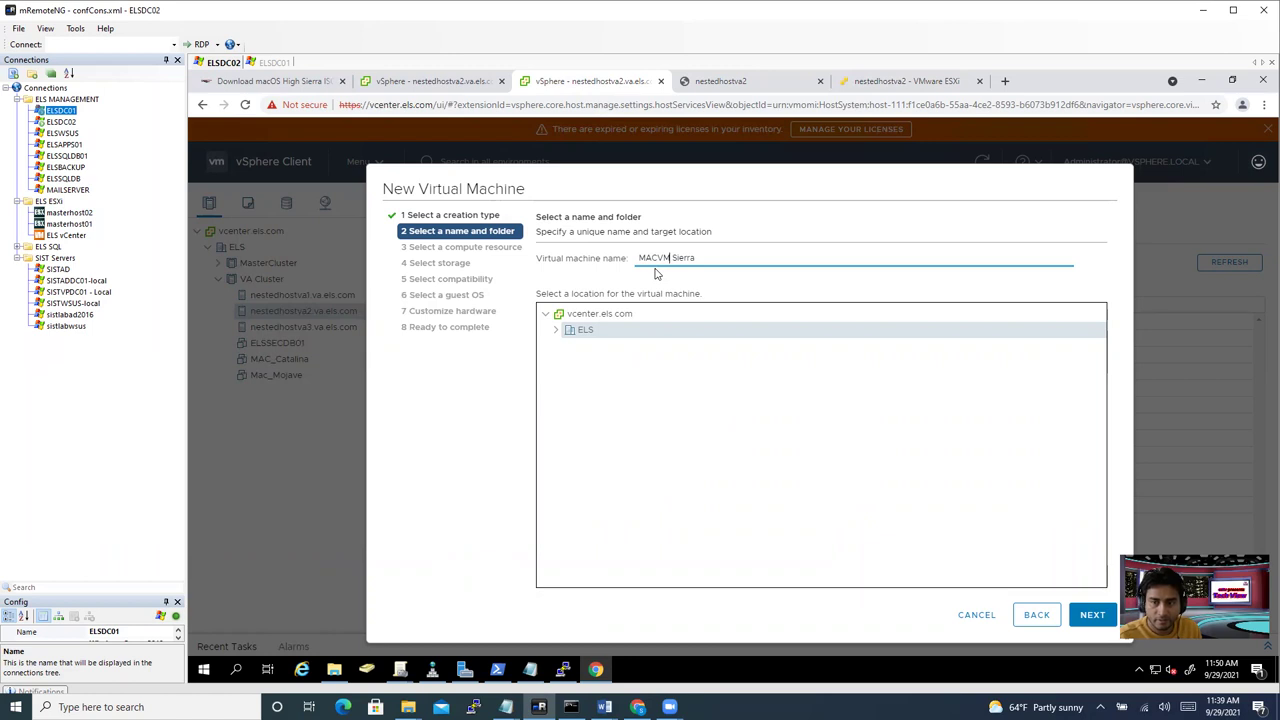
type("High")
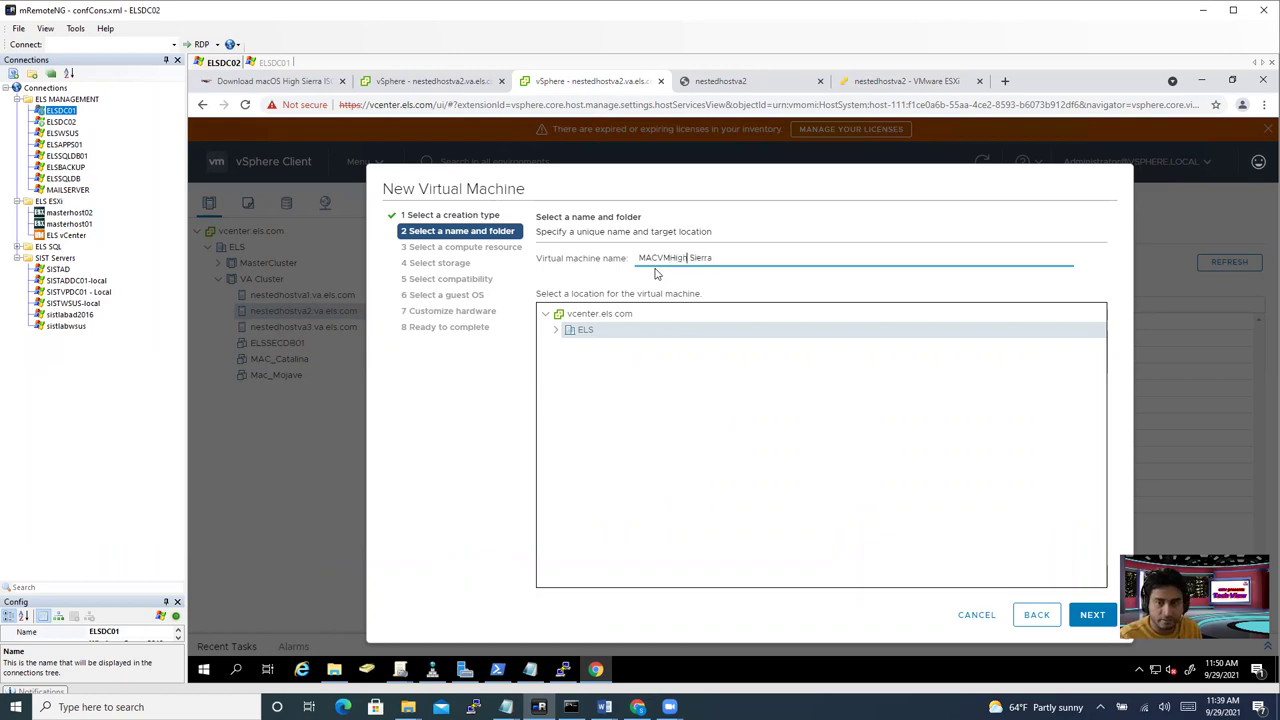
key("Delete")
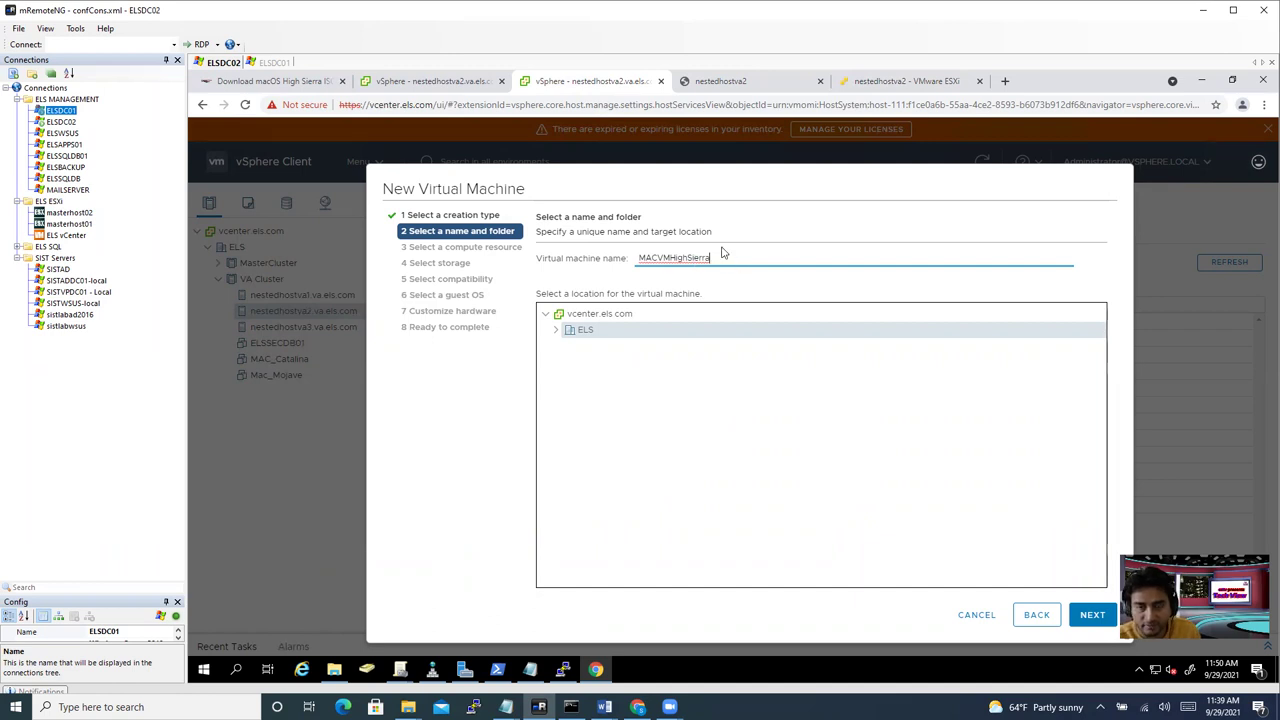
Step: Look up the ISO file name in the ESXi host client's datastore browser and return to the New Virtual Machine wizard
left_click(880, 88)
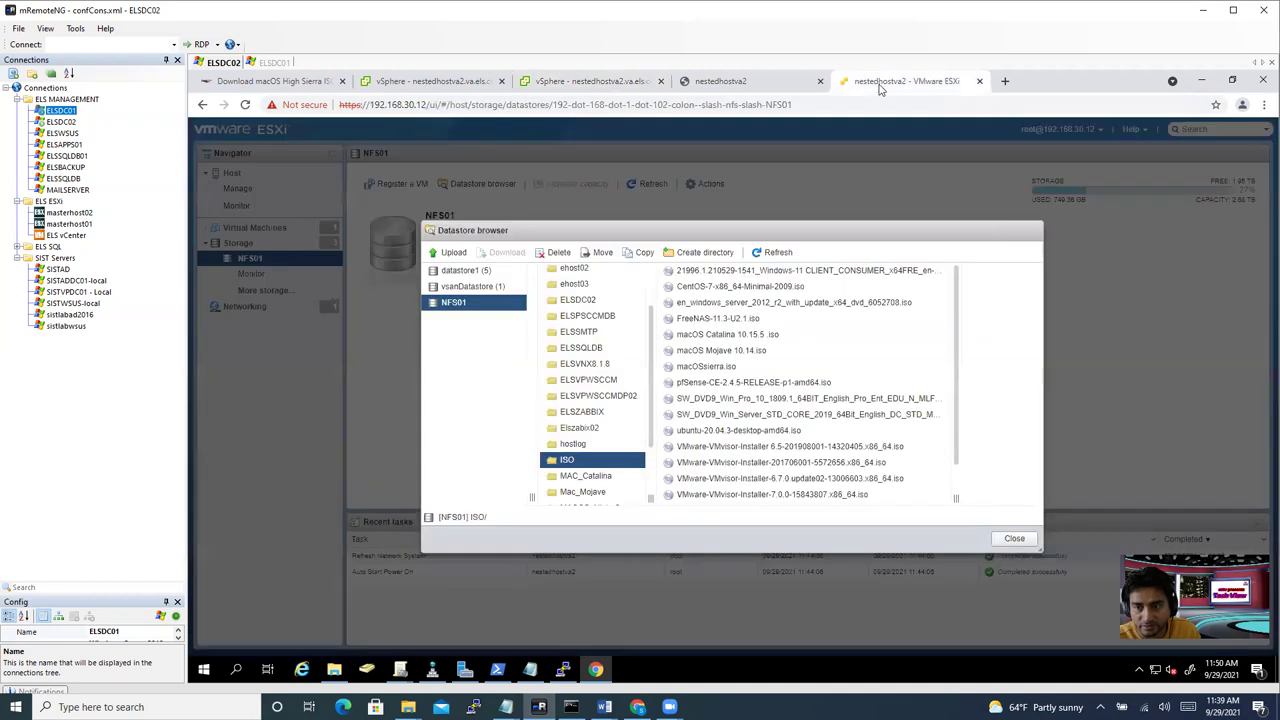
left_click(700, 367)
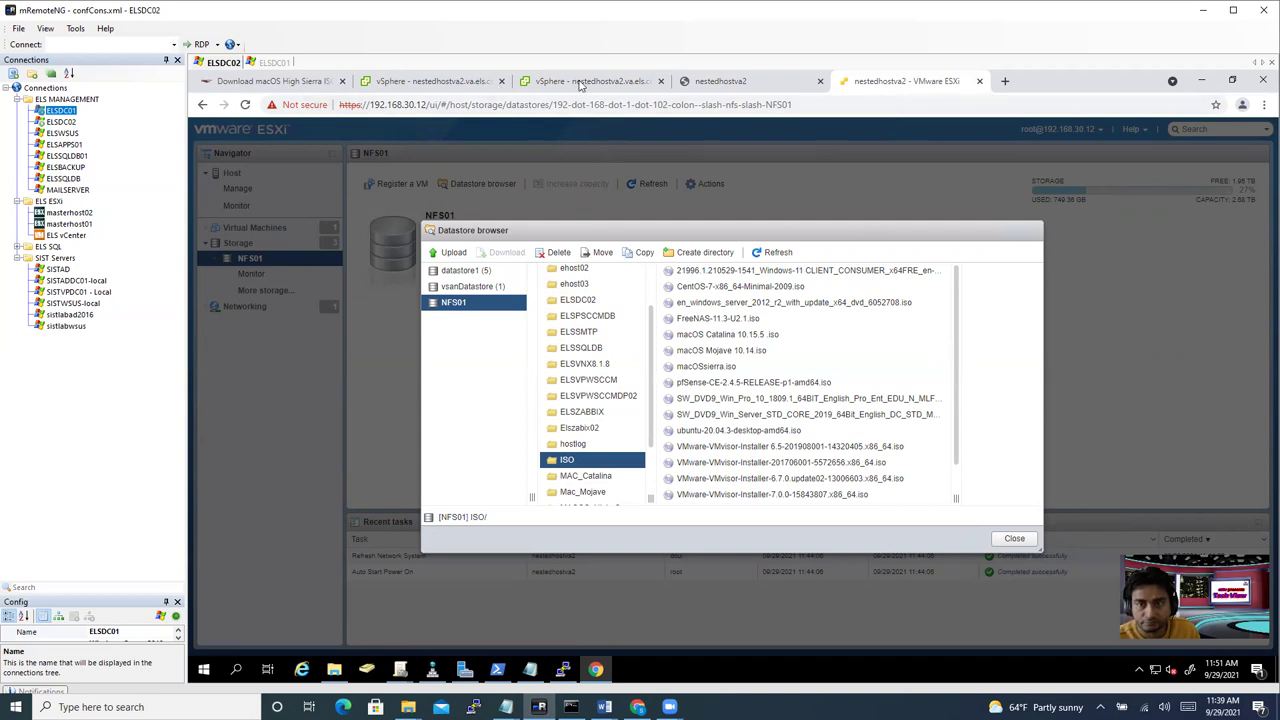
left_click(579, 82)
Step: Keep nestedhostva2.va.els.com as the compute resource and select vsanDatastore (1) as the virtual machine's storage
left_click(1092, 614)
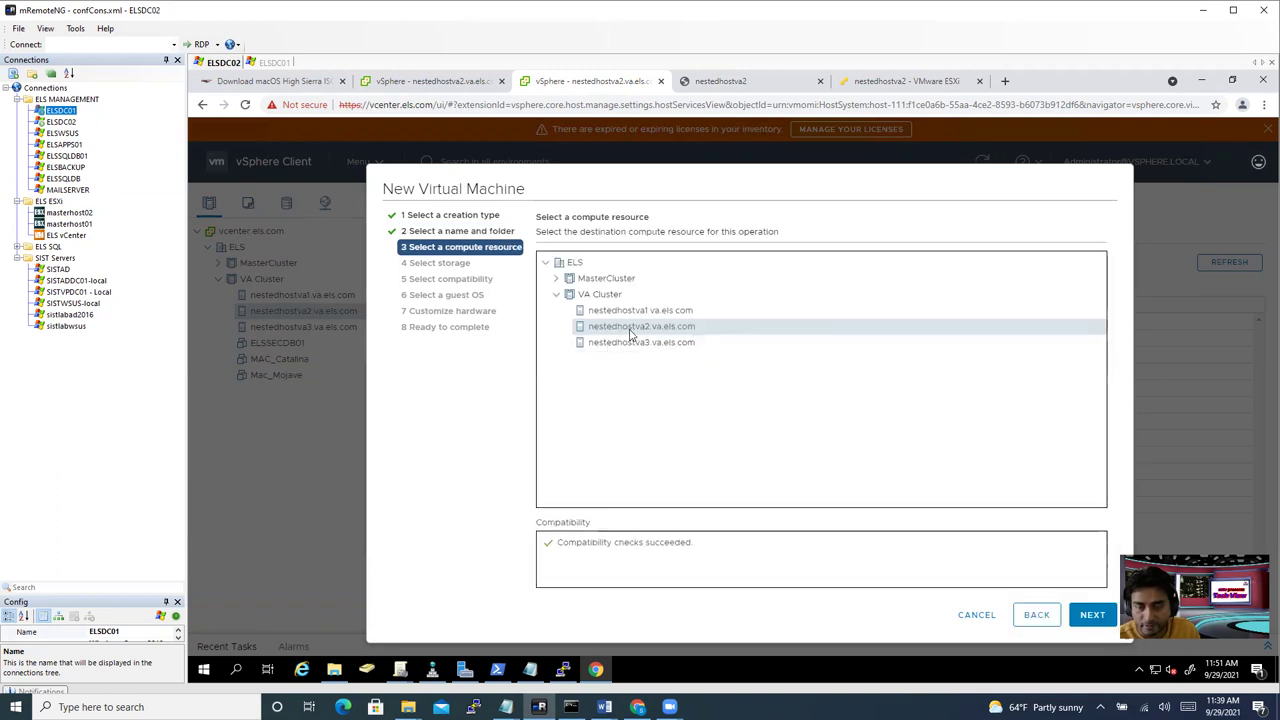
left_click(1090, 615)
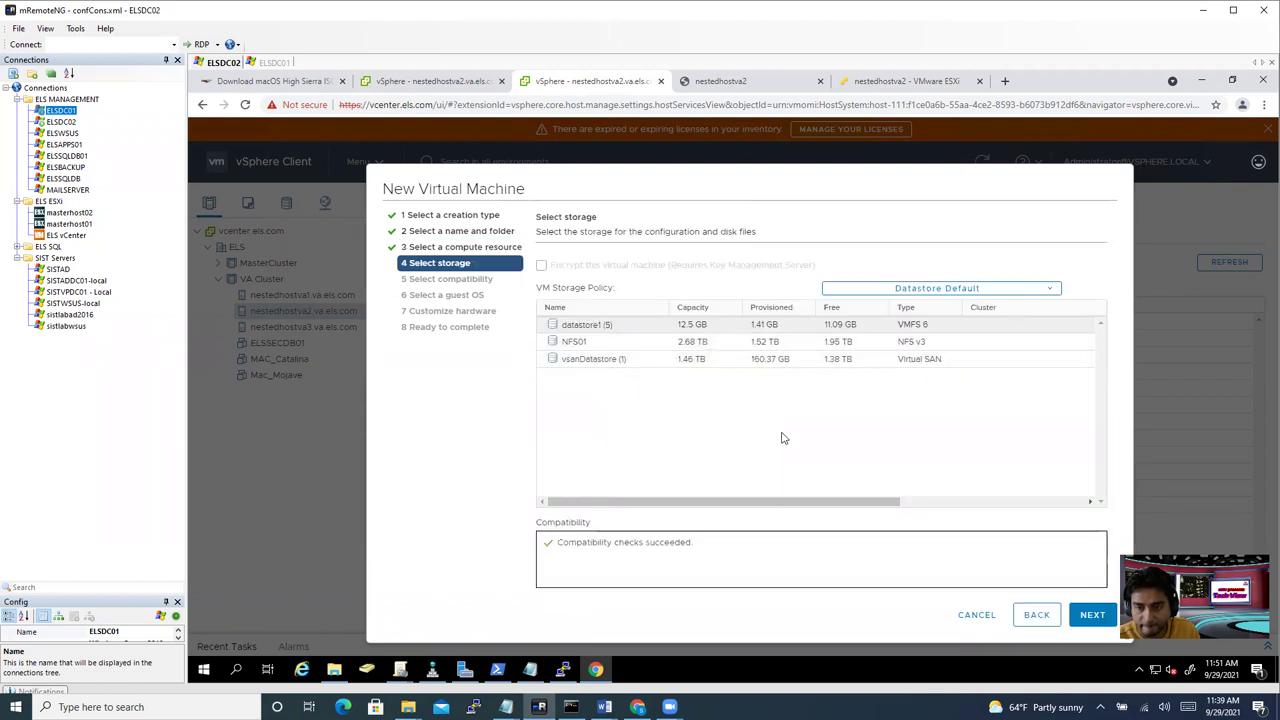
left_click(610, 362)
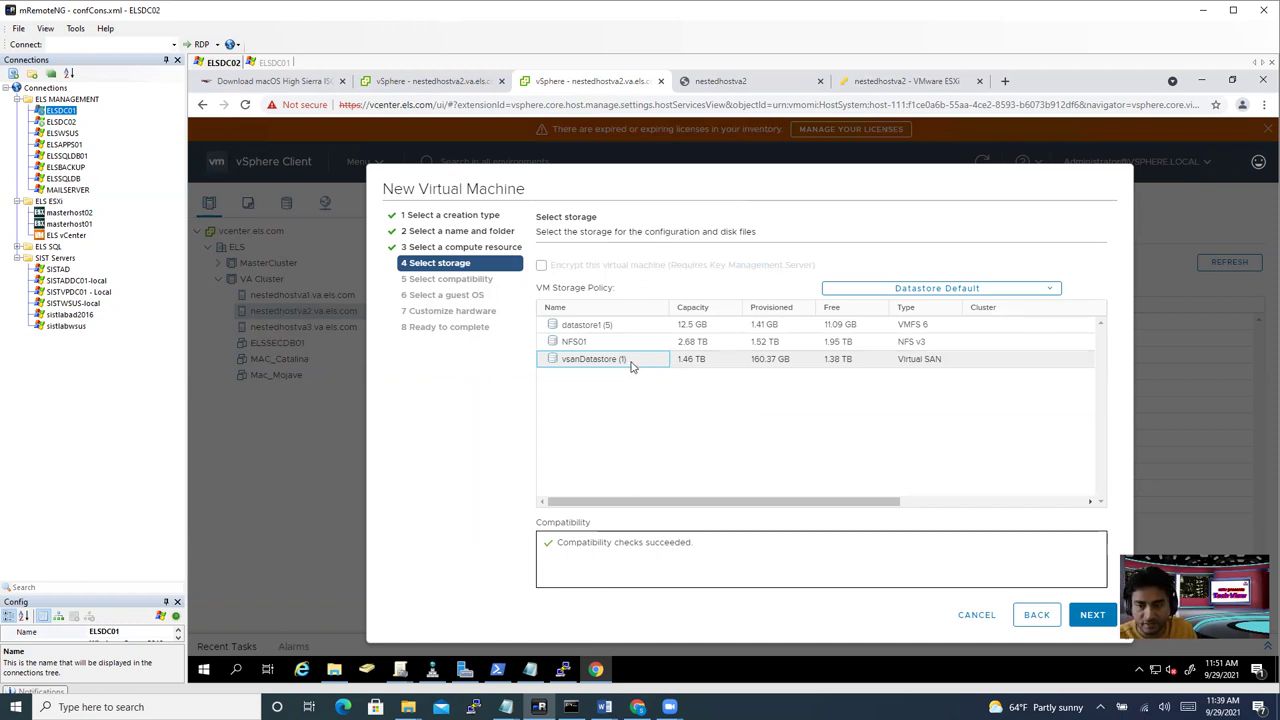
left_click(1089, 616)
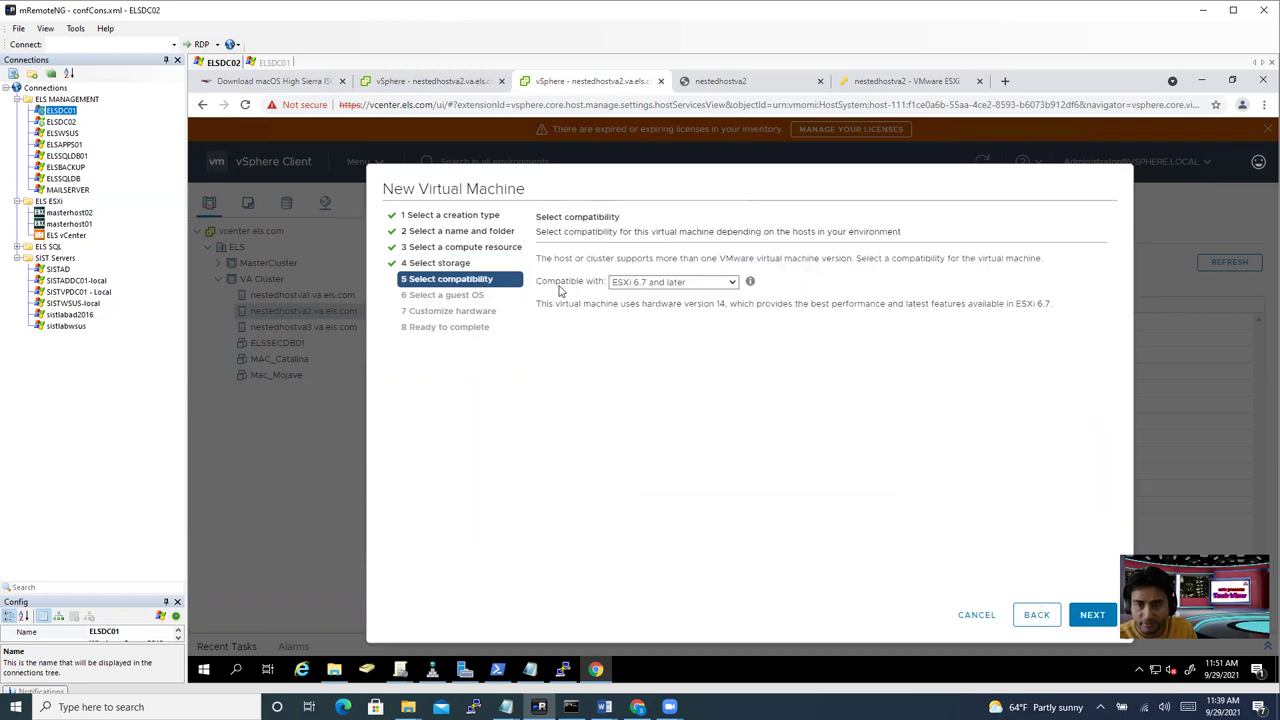
Step: Review the compatibility options and keep ESXi 6.7 and later for the virtual machine
left_click(673, 288)
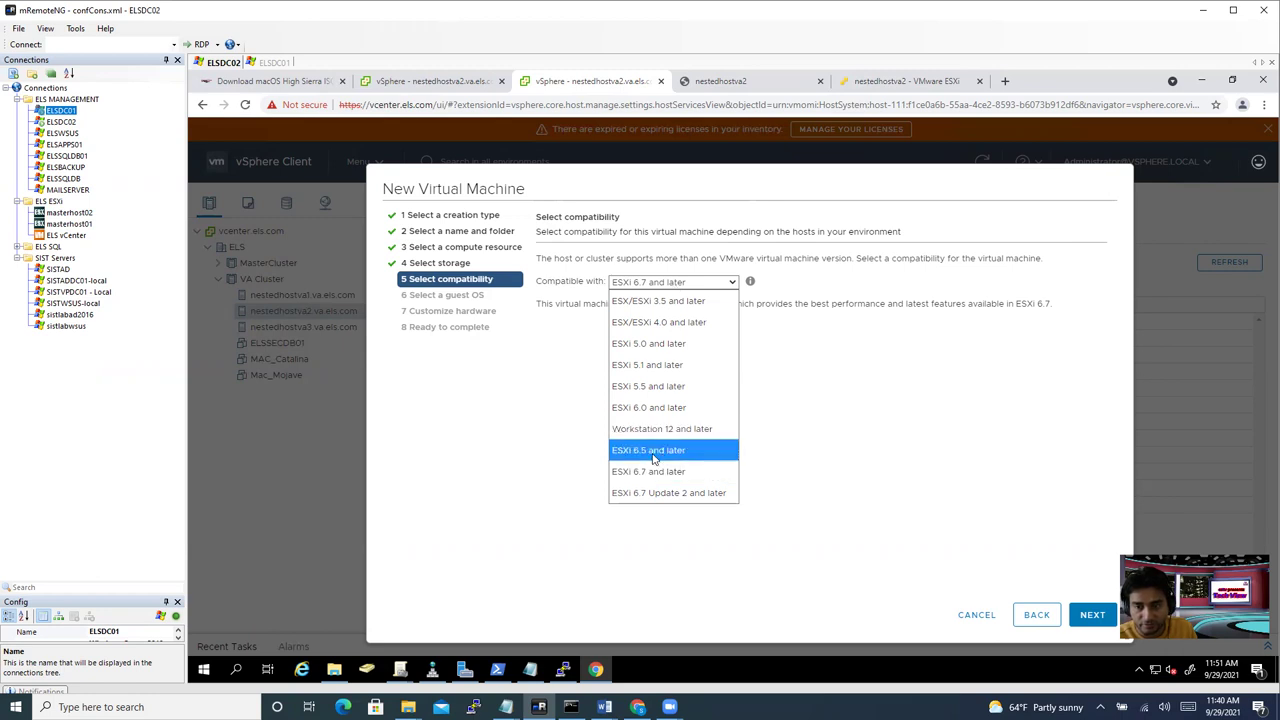
left_click(845, 398)
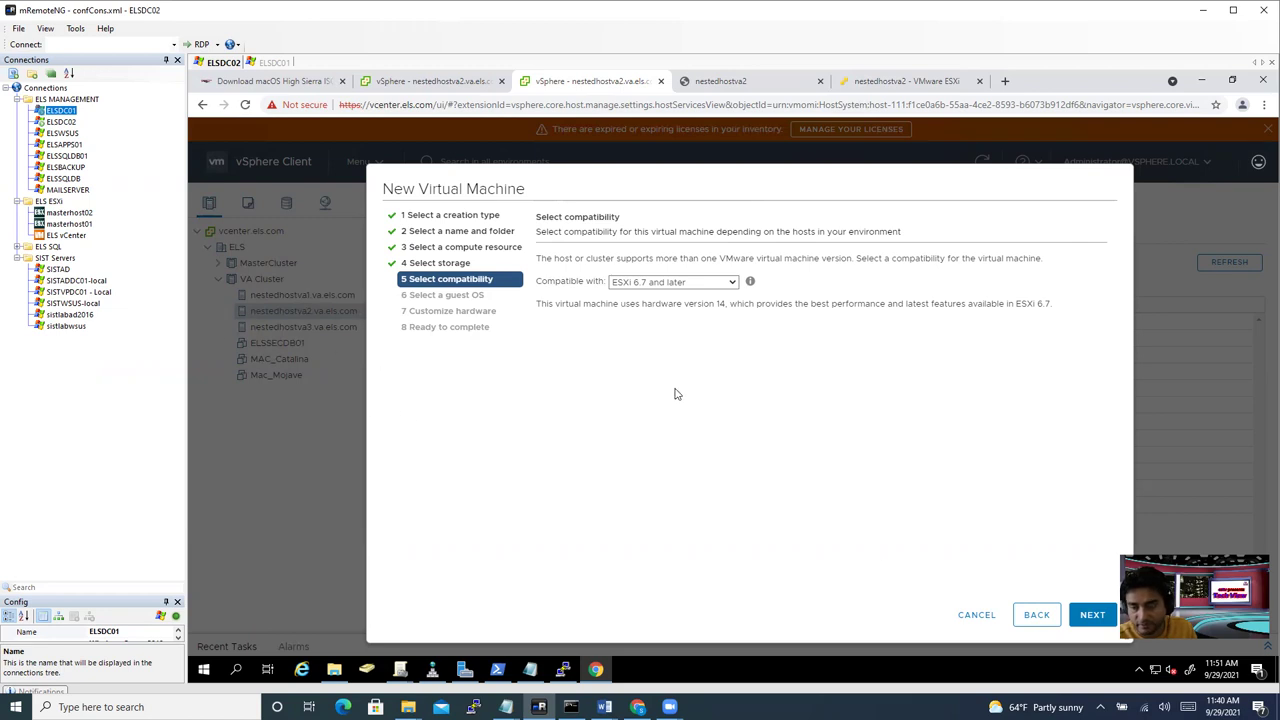
left_click(1092, 614)
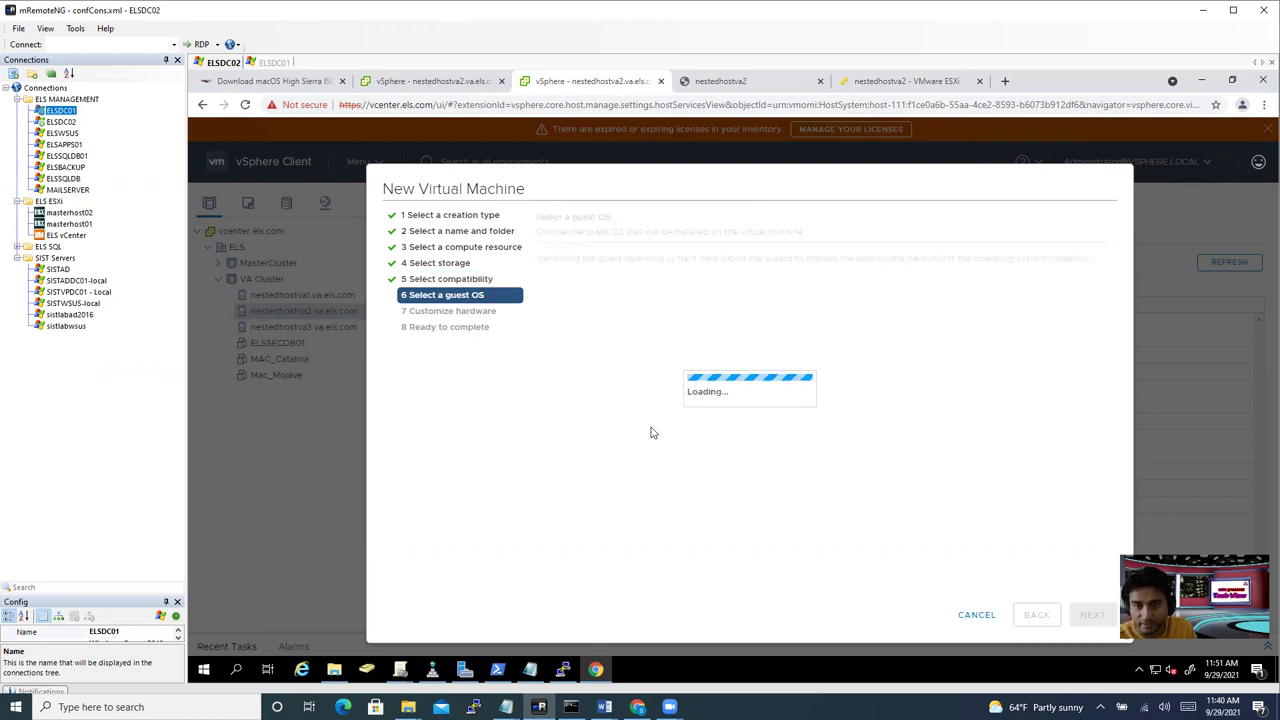
Step: Set the guest OS family to Other and the guest OS version to Apple macOS 10.13 (64-bit)
left_click(638, 284)
left_click(638, 346)
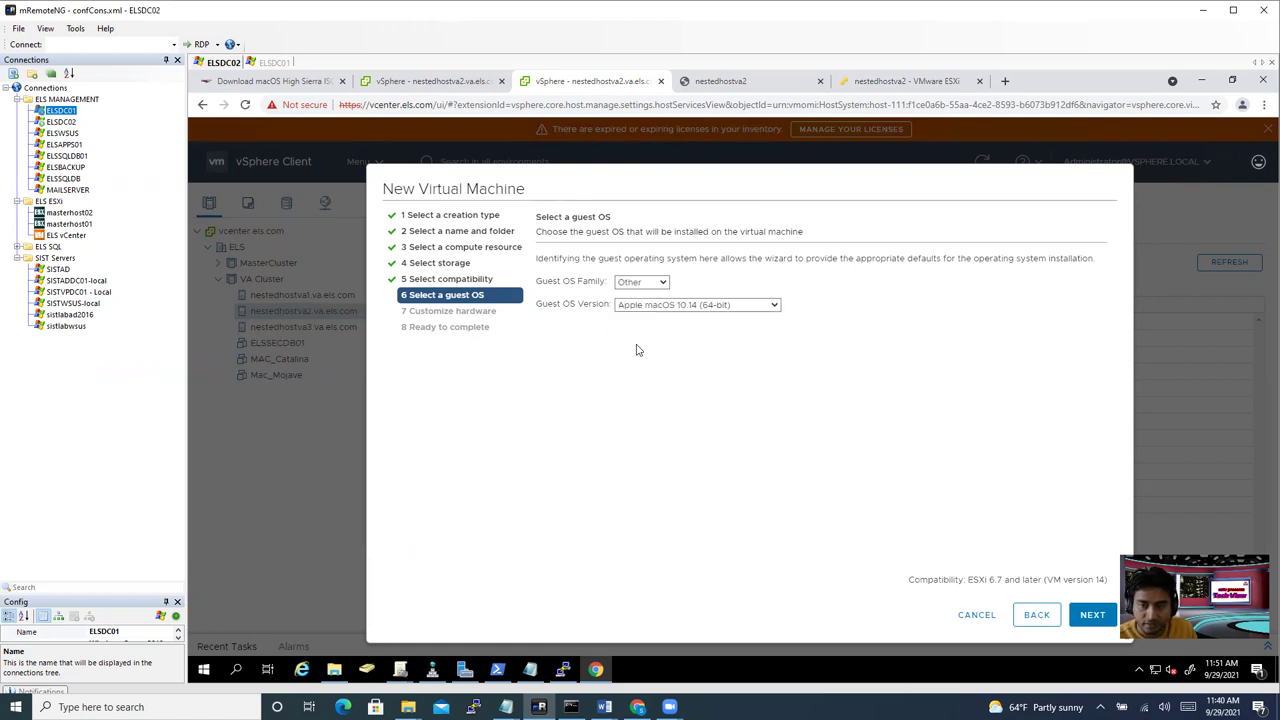
left_click(662, 308)
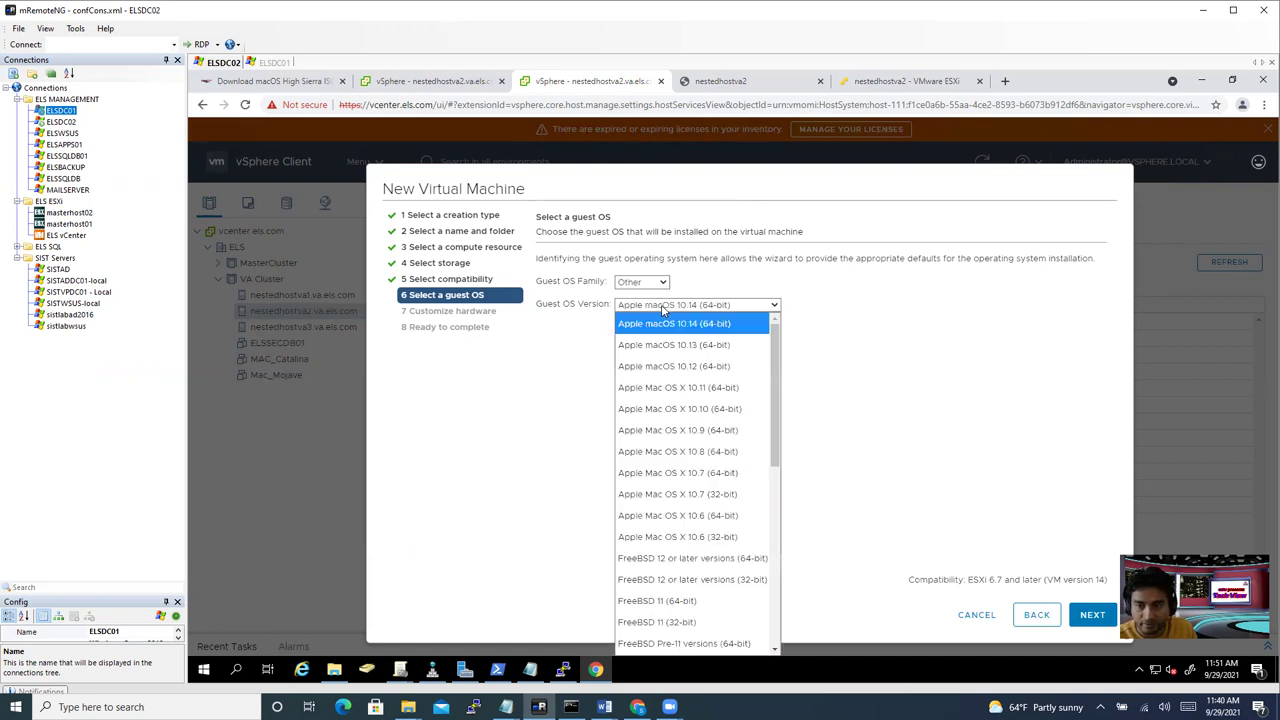
left_click(711, 346)
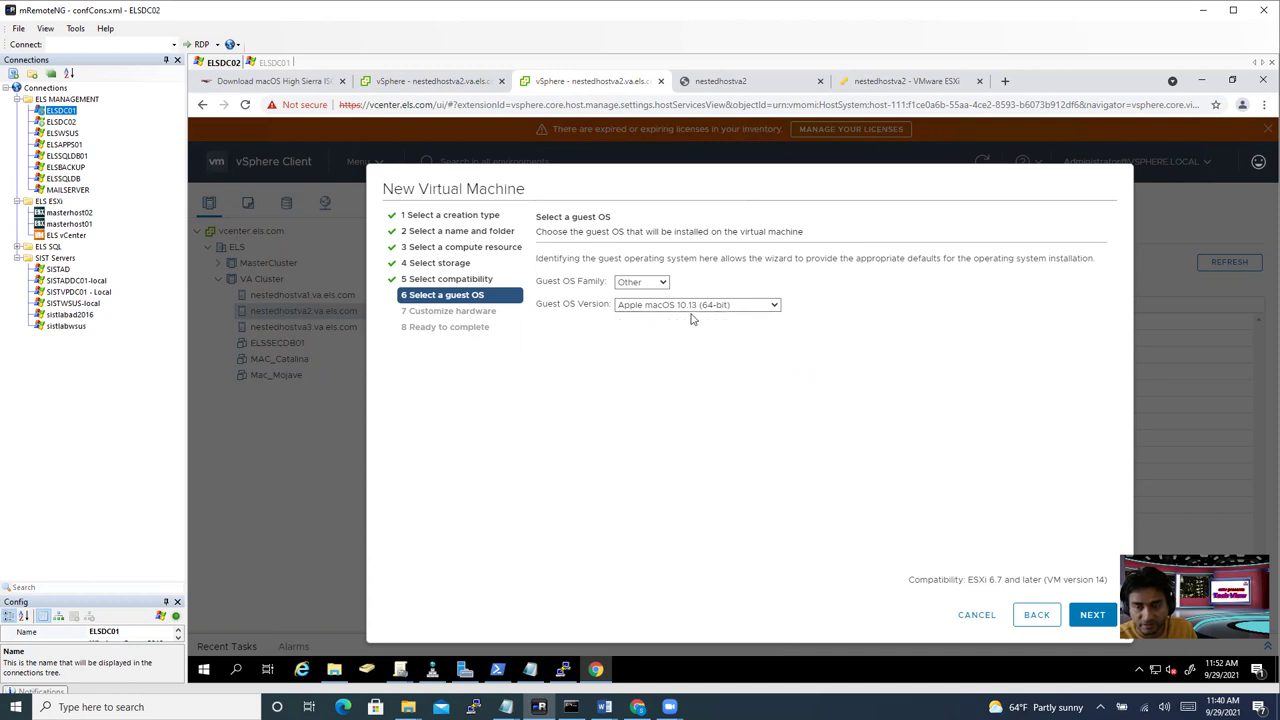
left_click(1090, 615)
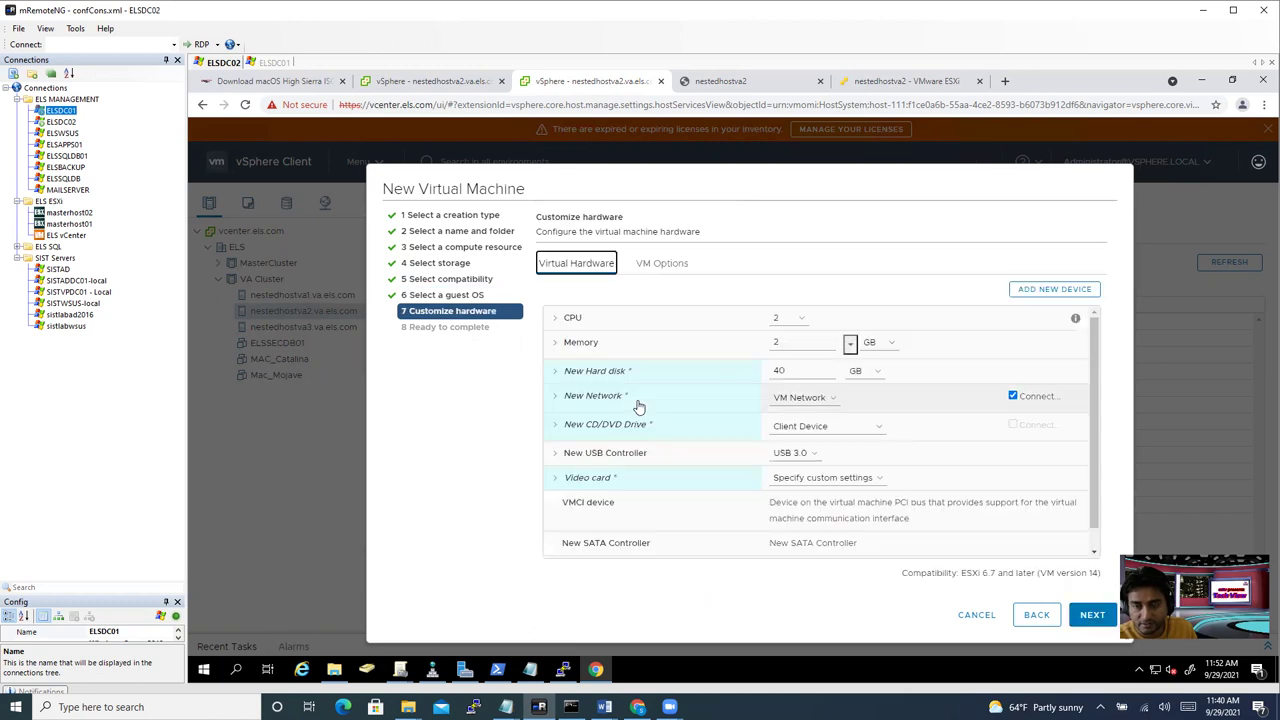
Step: Expand the CPU settings and set the virtual machine's CPU count to 8
left_click(556, 318)
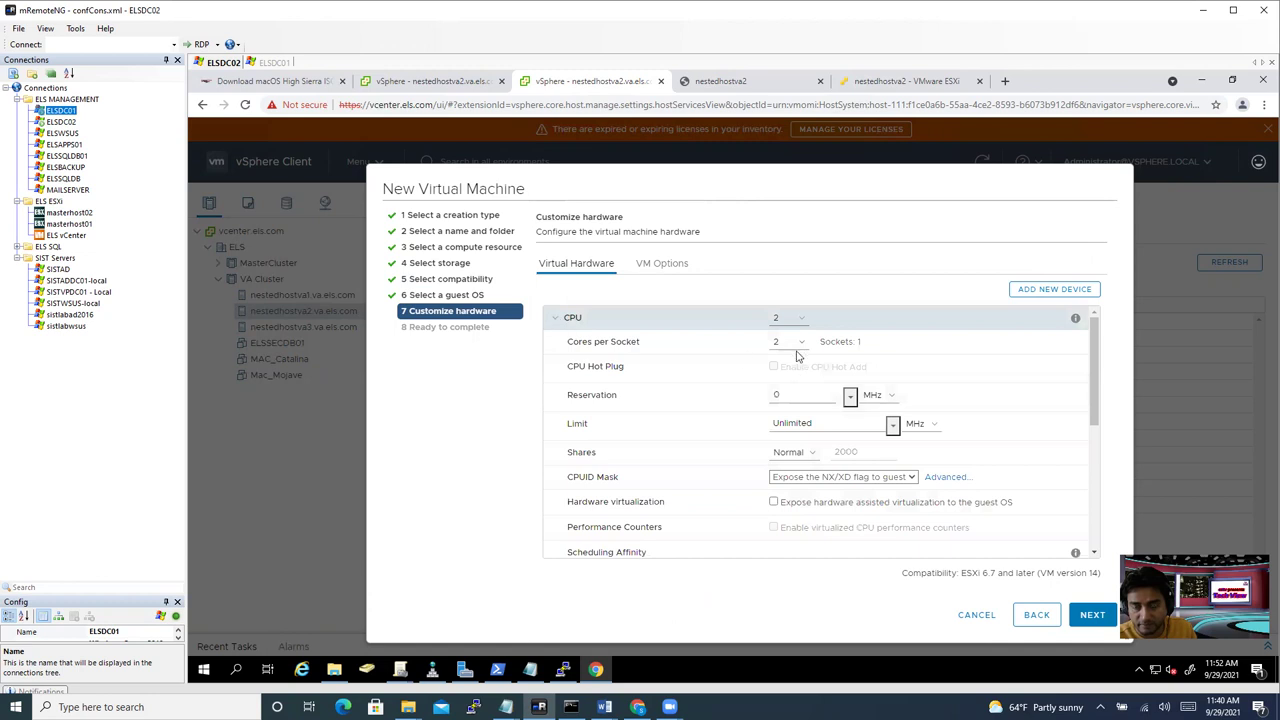
left_click(794, 320)
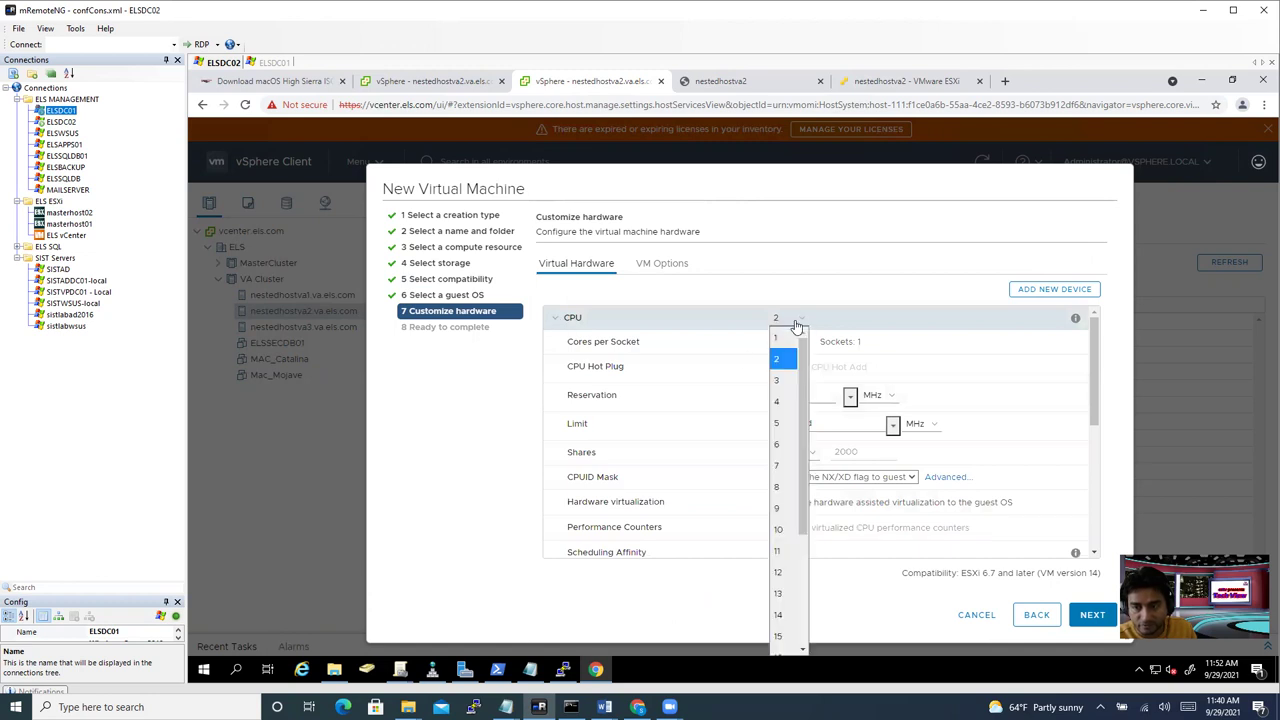
left_click(785, 488)
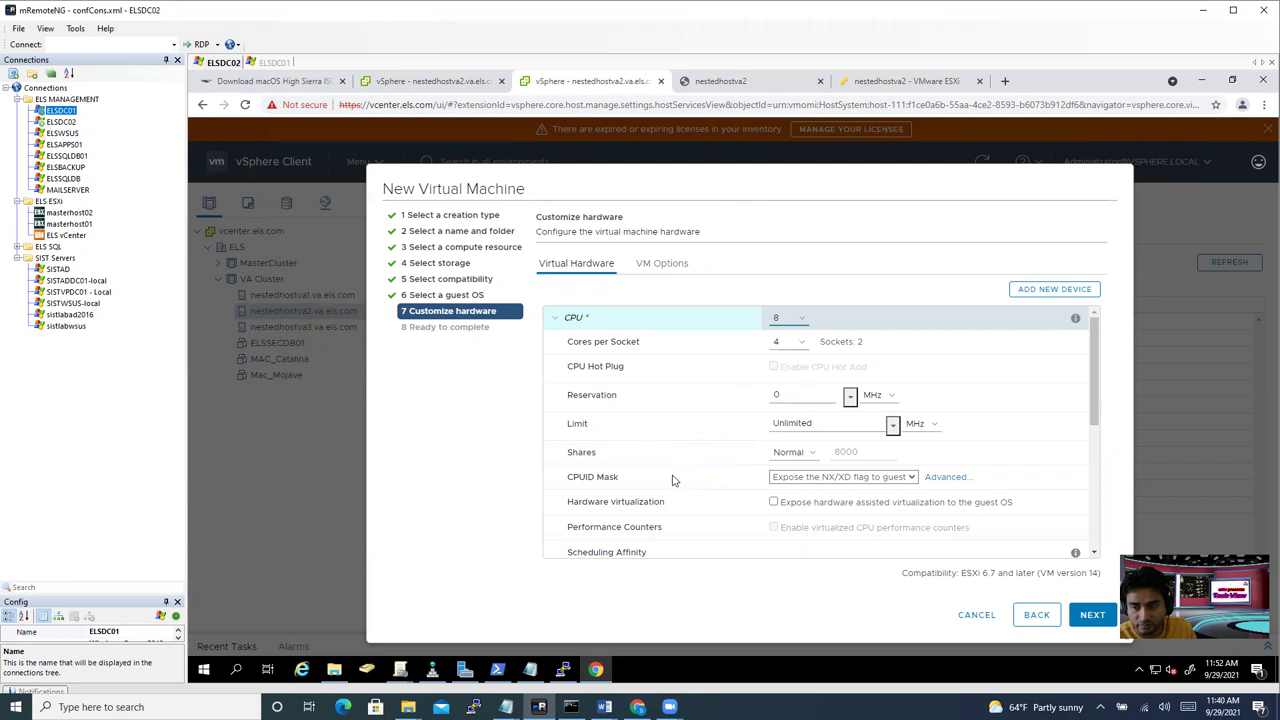
Step: Set the virtual machine's memory to 16 GB
scroll(671, 485, "down", 1)
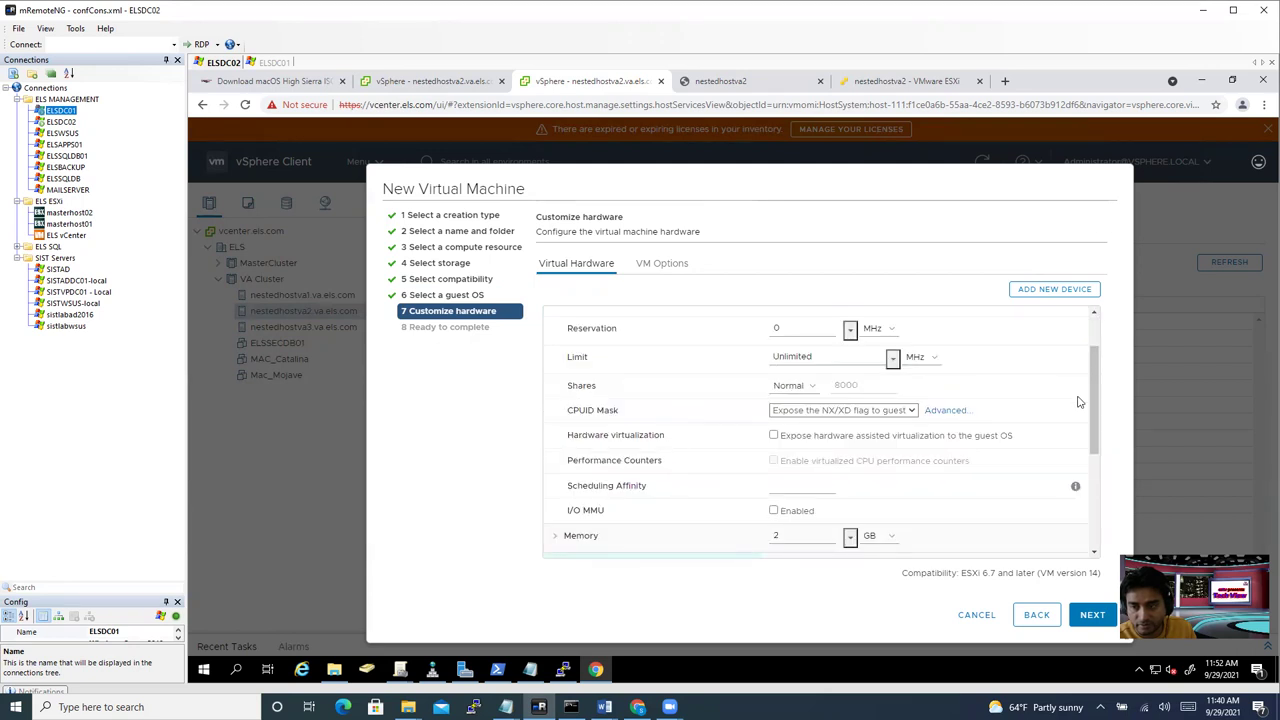
scroll(1098, 416, "down", 2)
double_click(771, 387)
type("165")
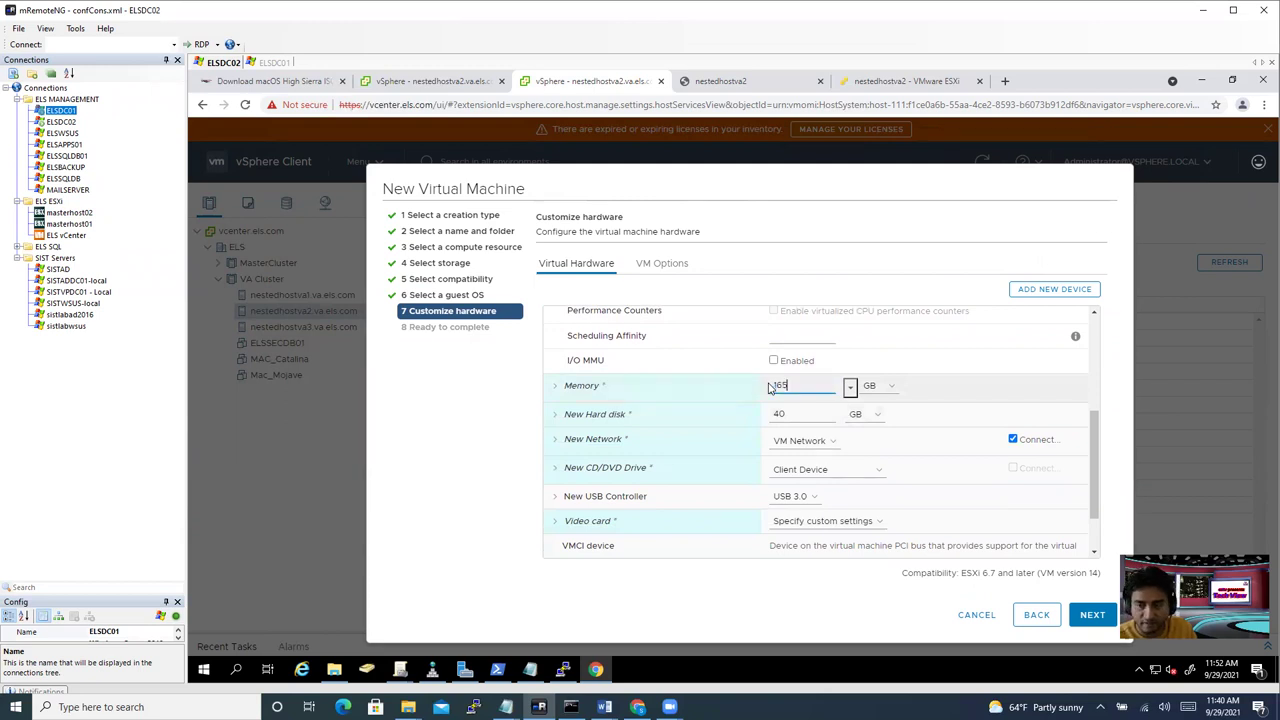
left_click_drag(786, 380, 711, 381)
type("16")
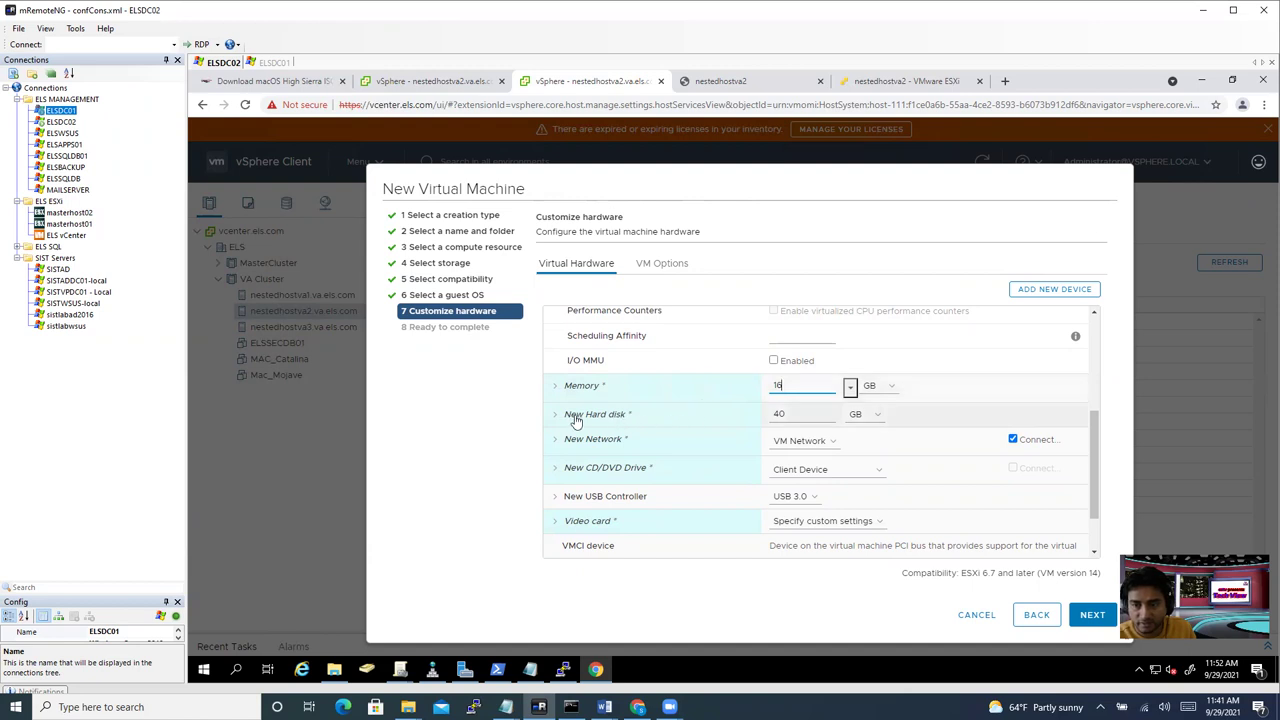
Step: Set the new hard disk's size to 100 GB and keep VM Network as the network
left_click_drag(826, 414, 771, 410)
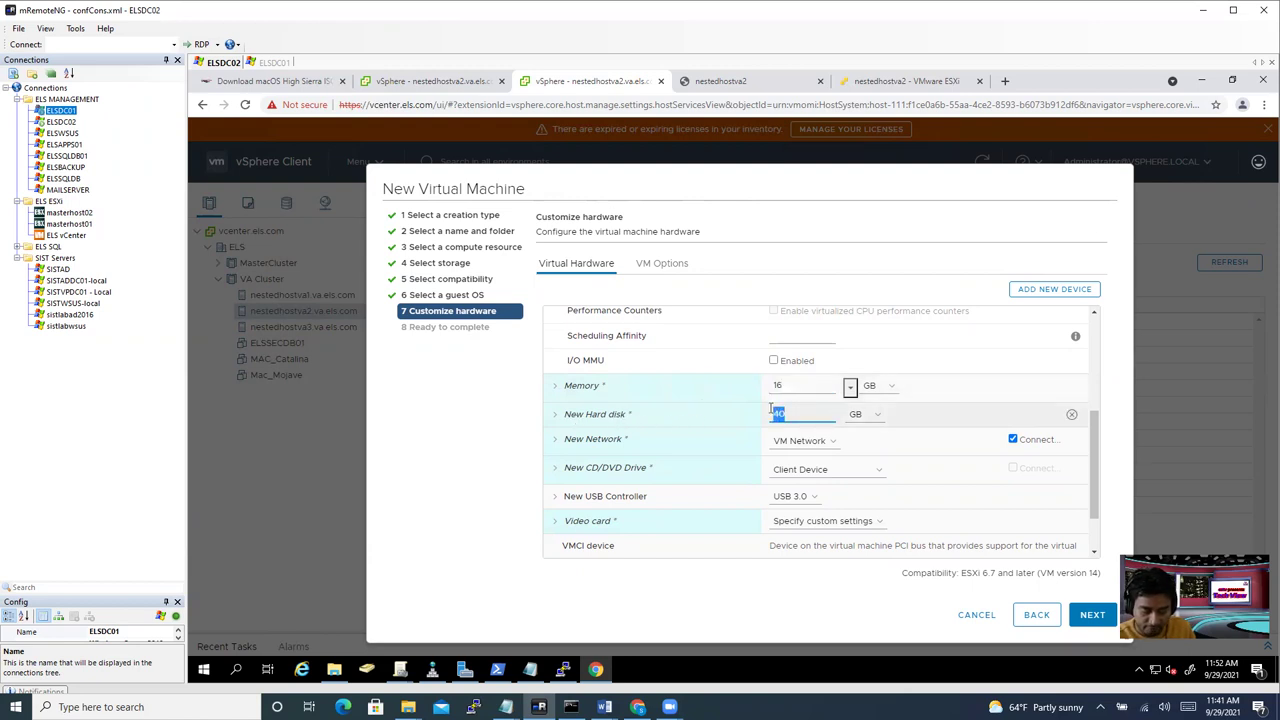
type("100")
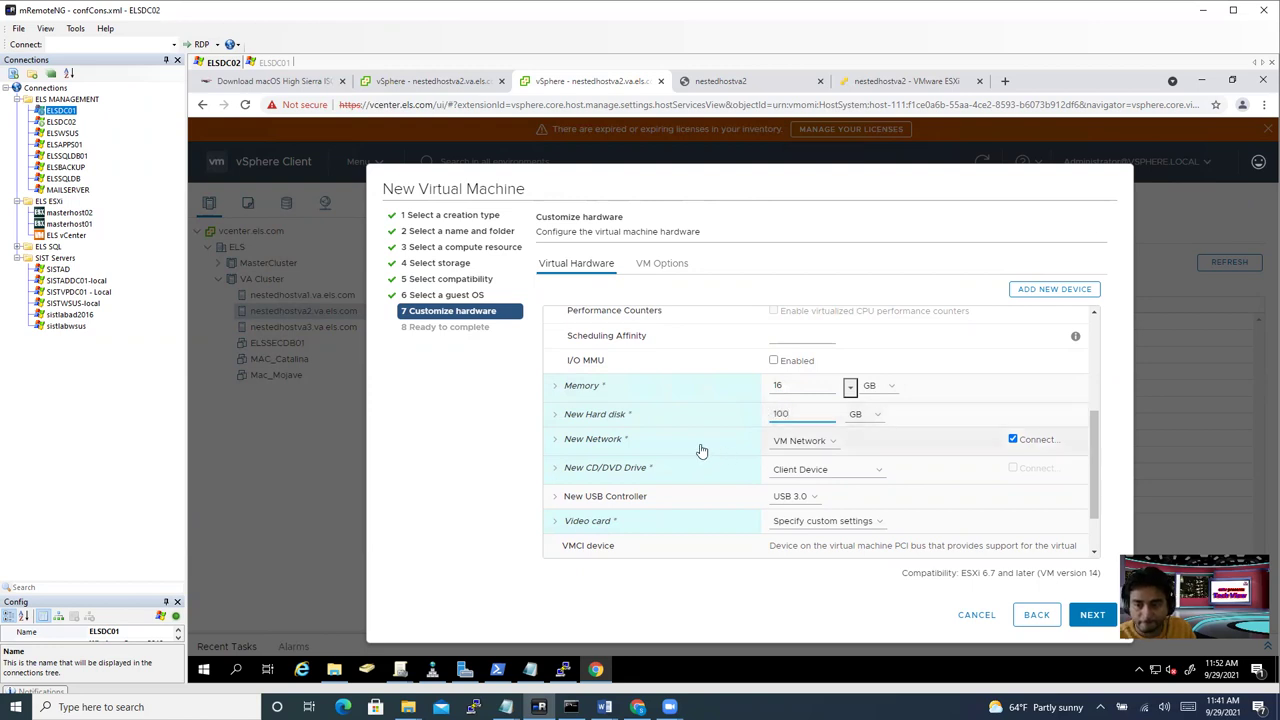
left_click(789, 449)
left_click(795, 458)
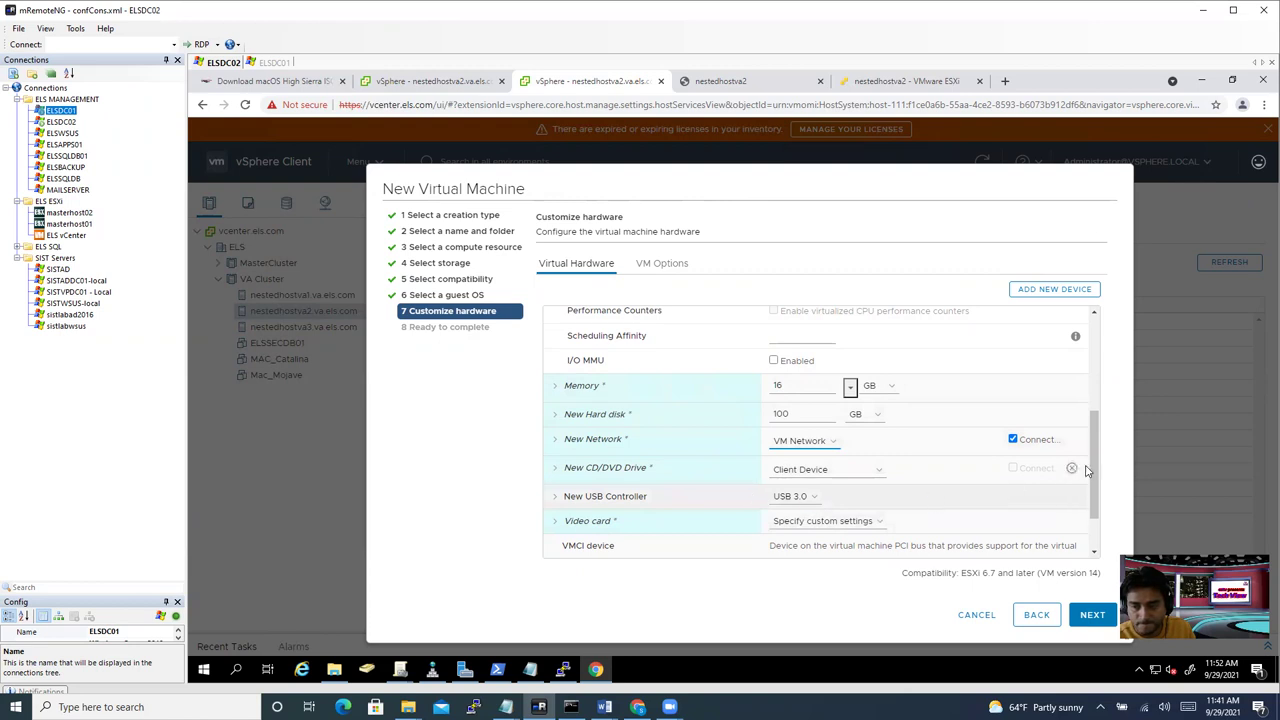
Step: Set the new CD/DVD drive to use a datastore ISO file and browse datastore NFS01 to its ISO folder
left_click_drag(1098, 487, 1098, 516)
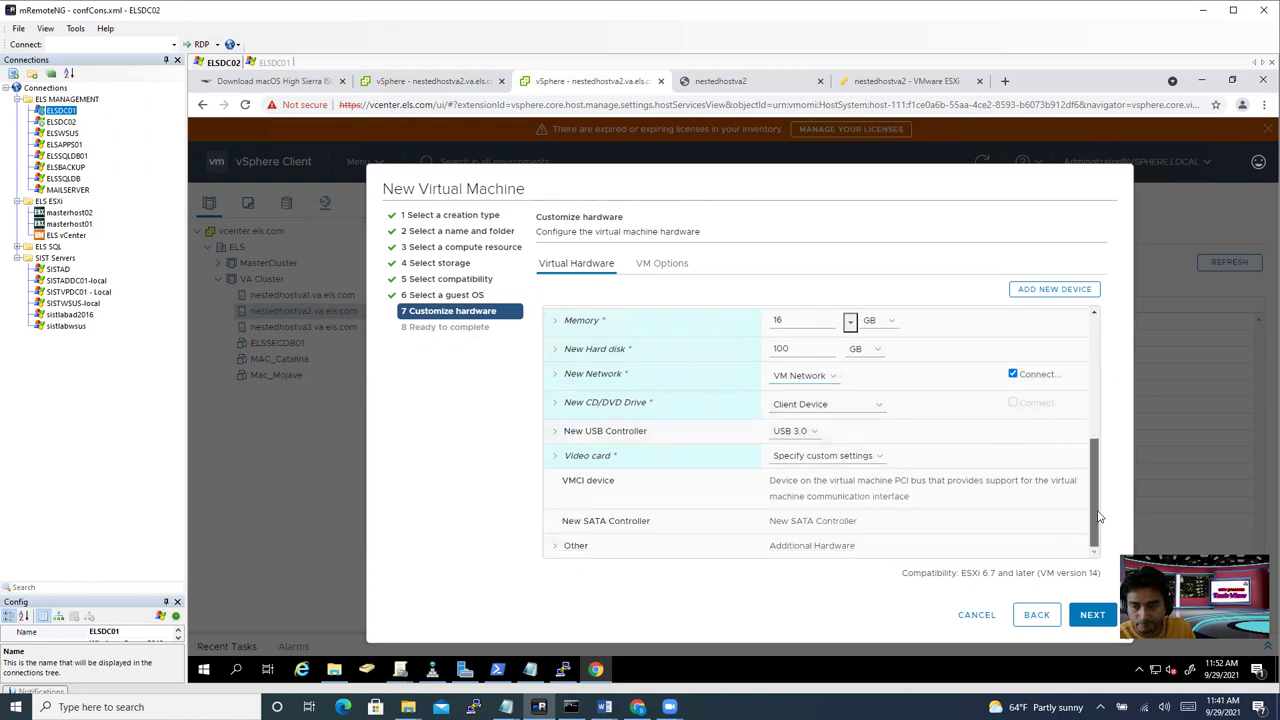
left_click(808, 404)
left_click(826, 467)
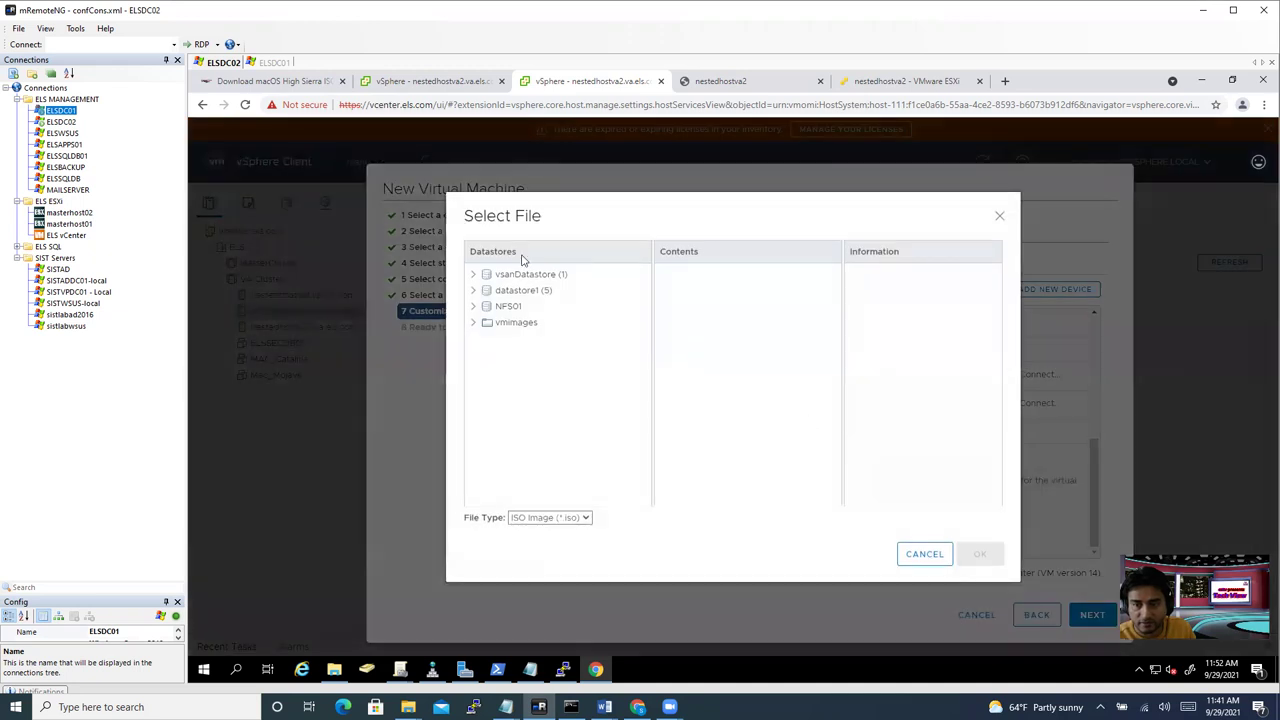
left_click(494, 313)
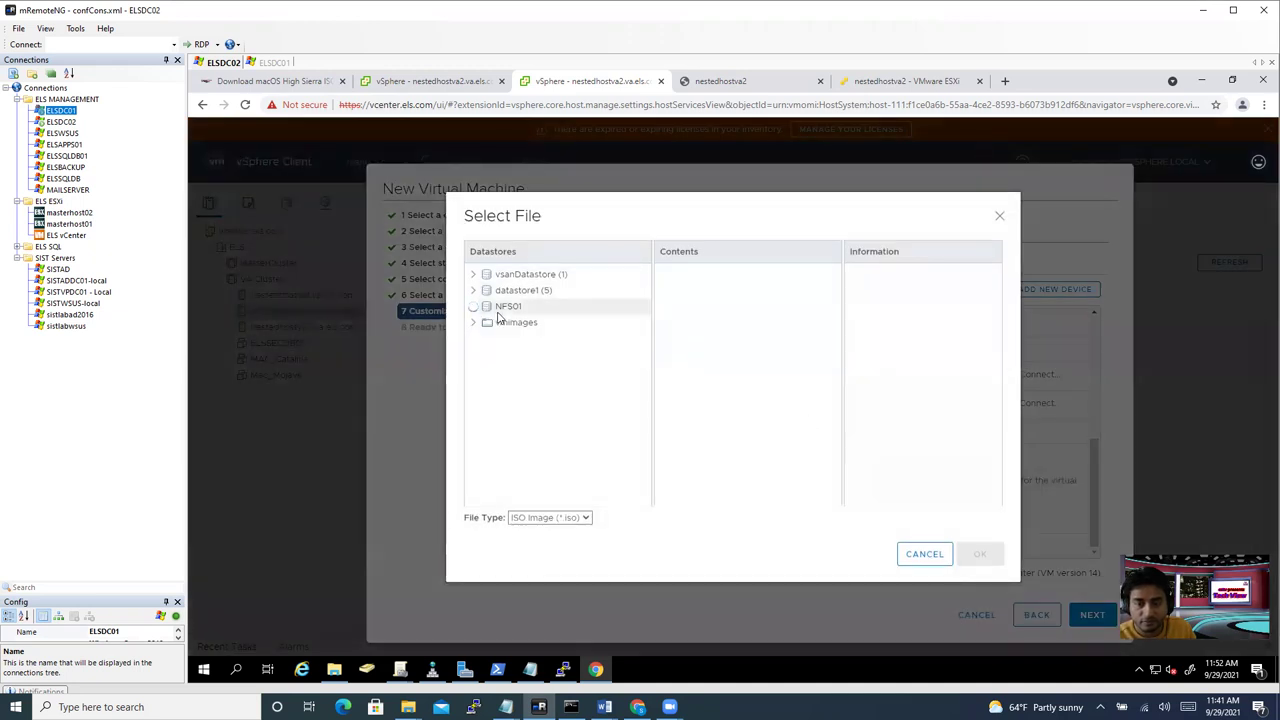
left_click_drag(650, 354, 655, 398)
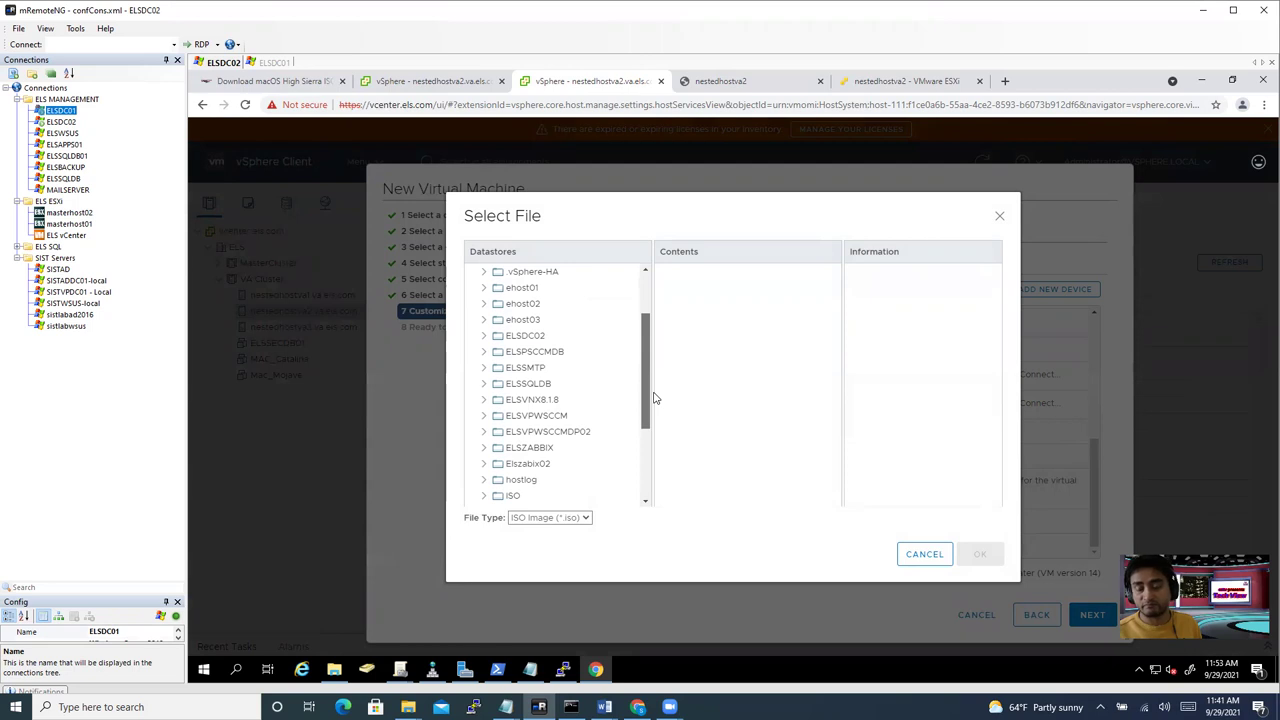
left_click_drag(655, 398, 655, 401)
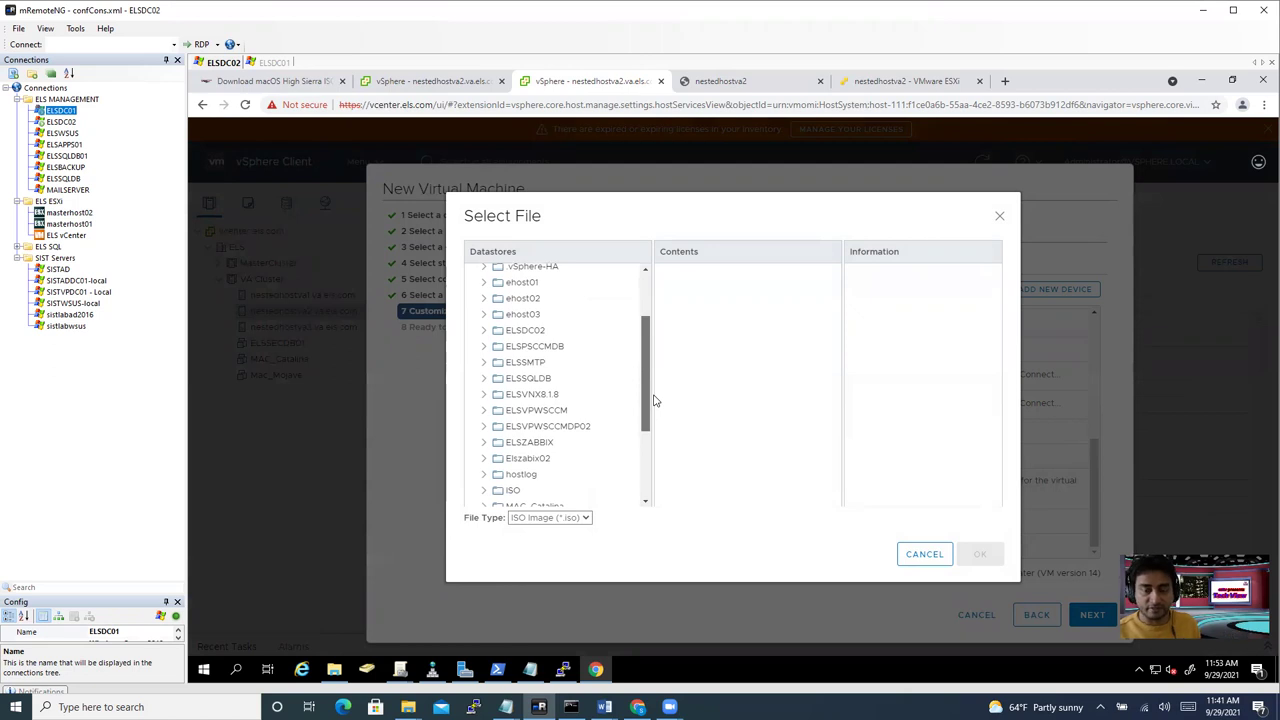
left_click_drag(655, 401, 651, 423)
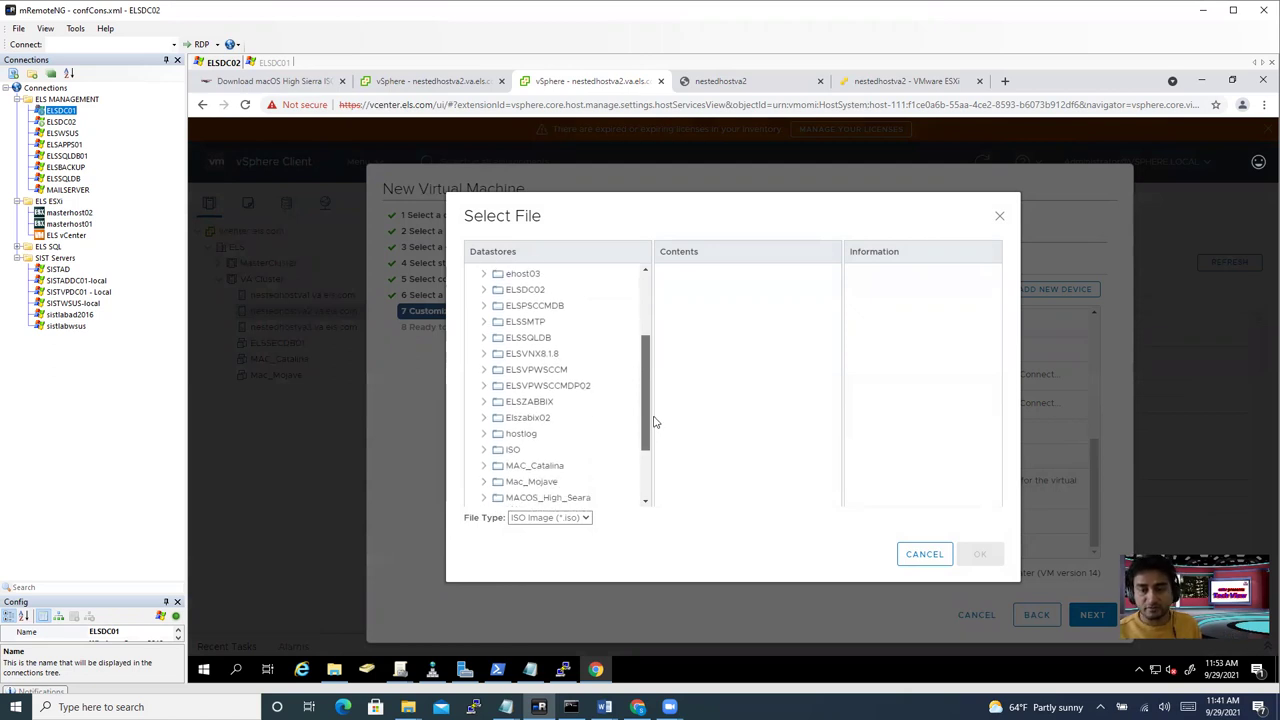
left_click(517, 447)
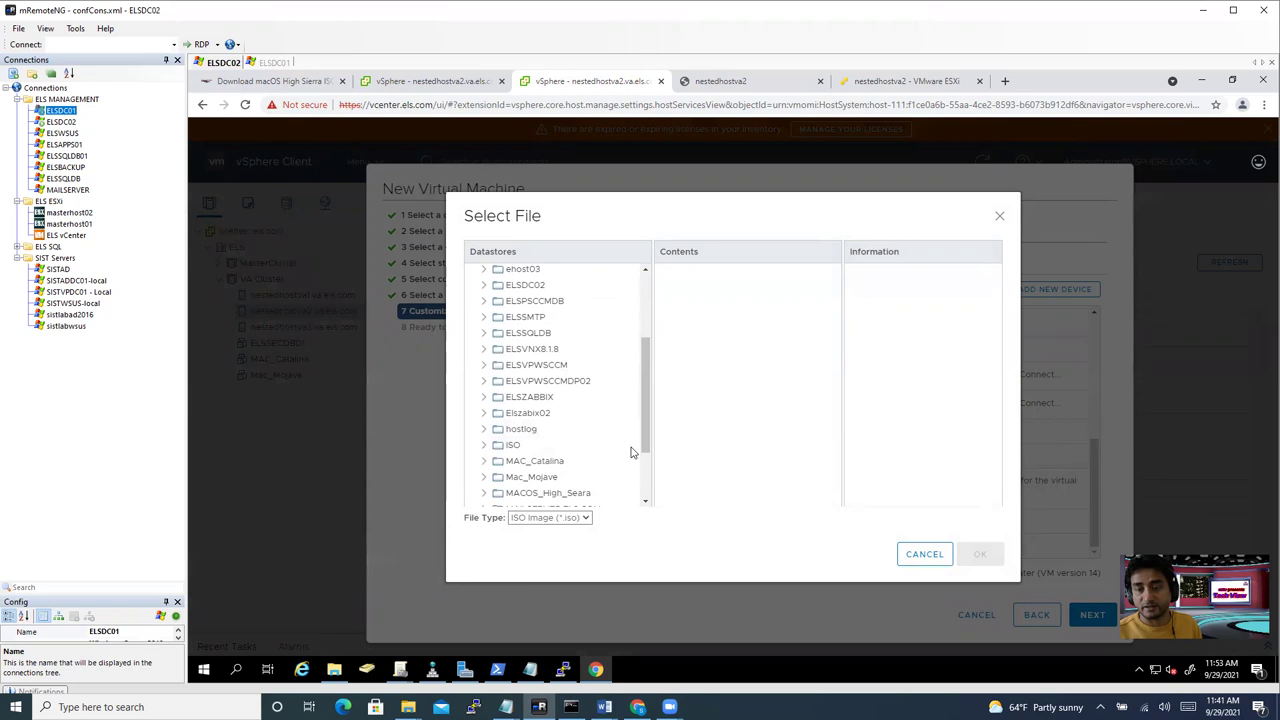
left_click_drag(646, 447, 646, 488)
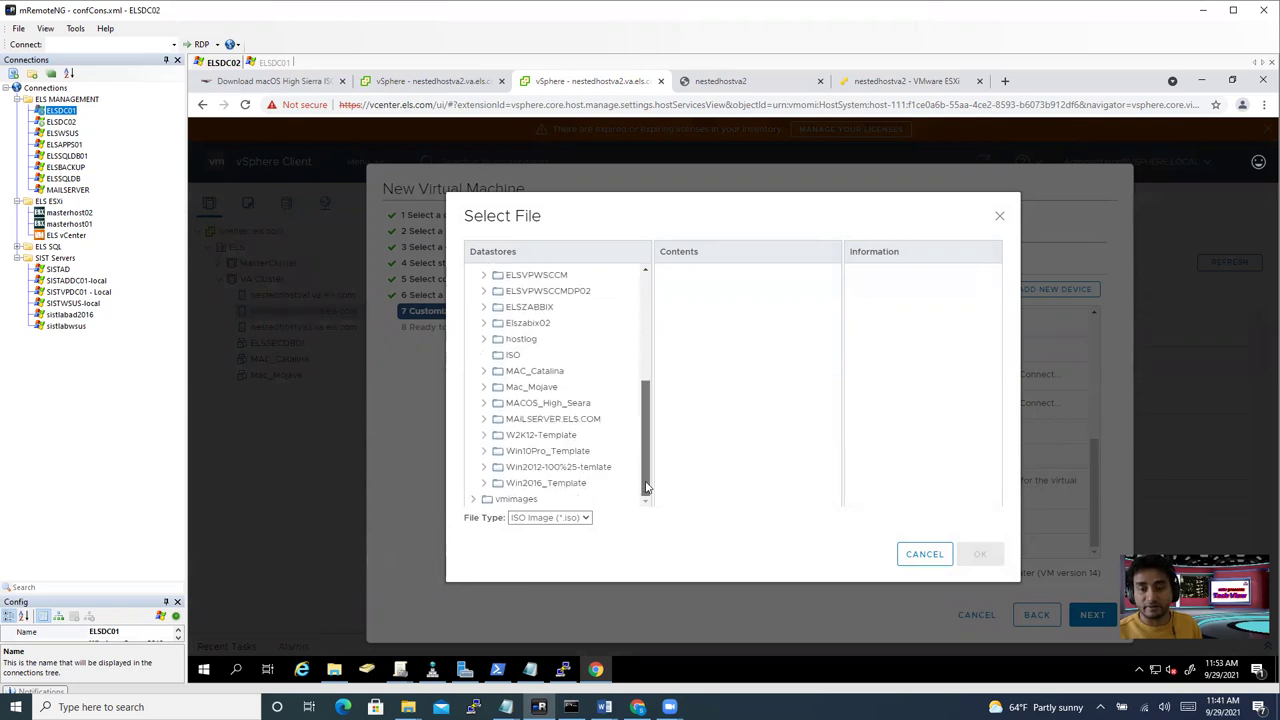
left_click(510, 359)
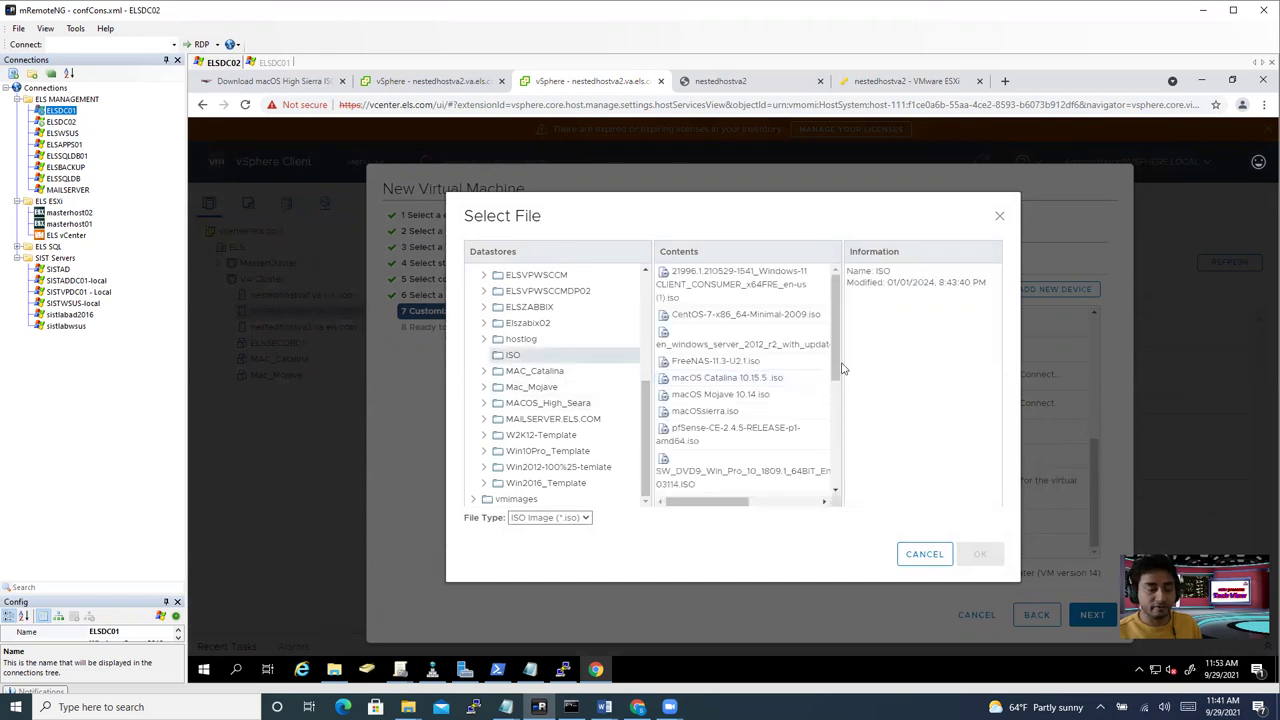
Step: Select macOSsierra.iso as the CD/DVD image and set the drive to connect at power on
left_click_drag(870, 412, 925, 431)
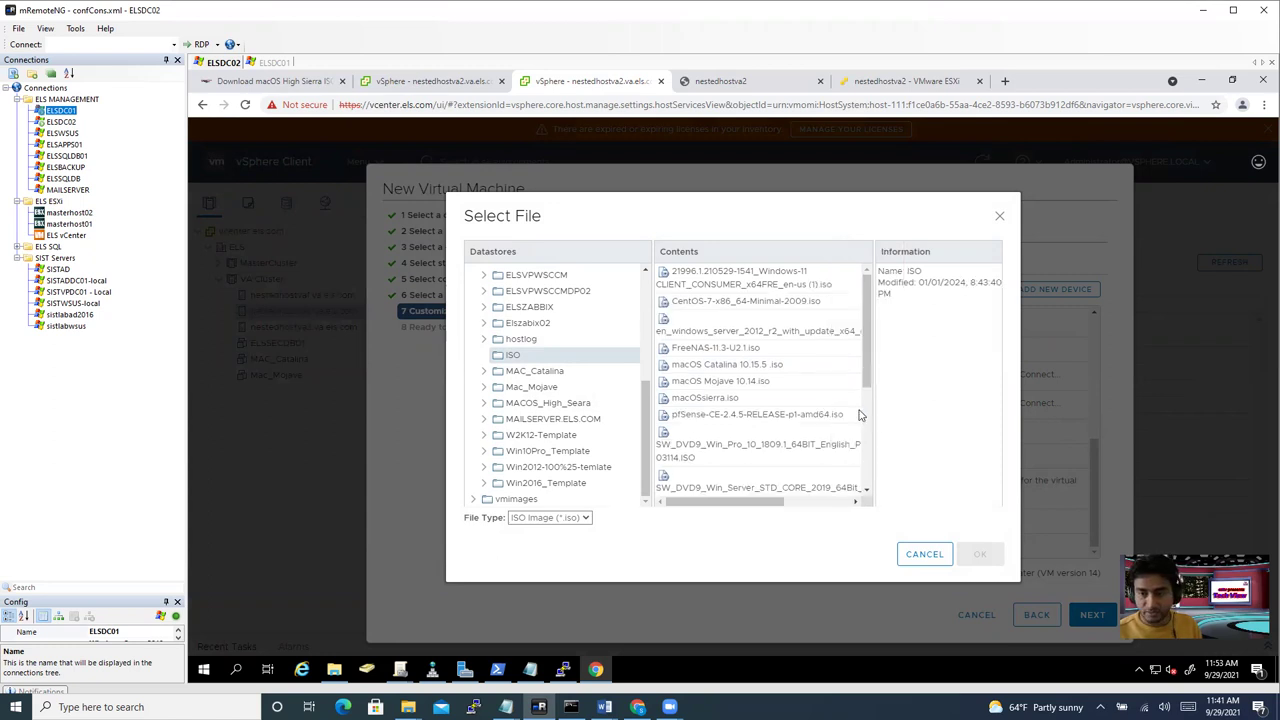
left_click(690, 400)
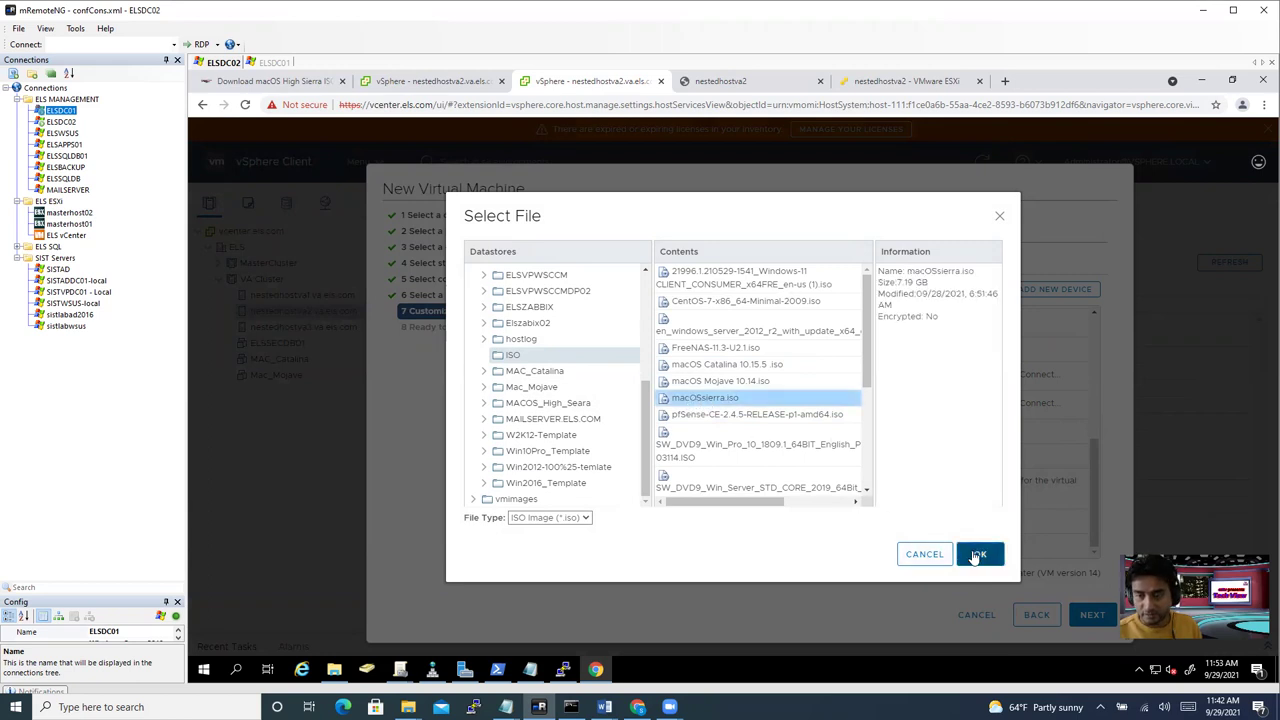
left_click(978, 556)
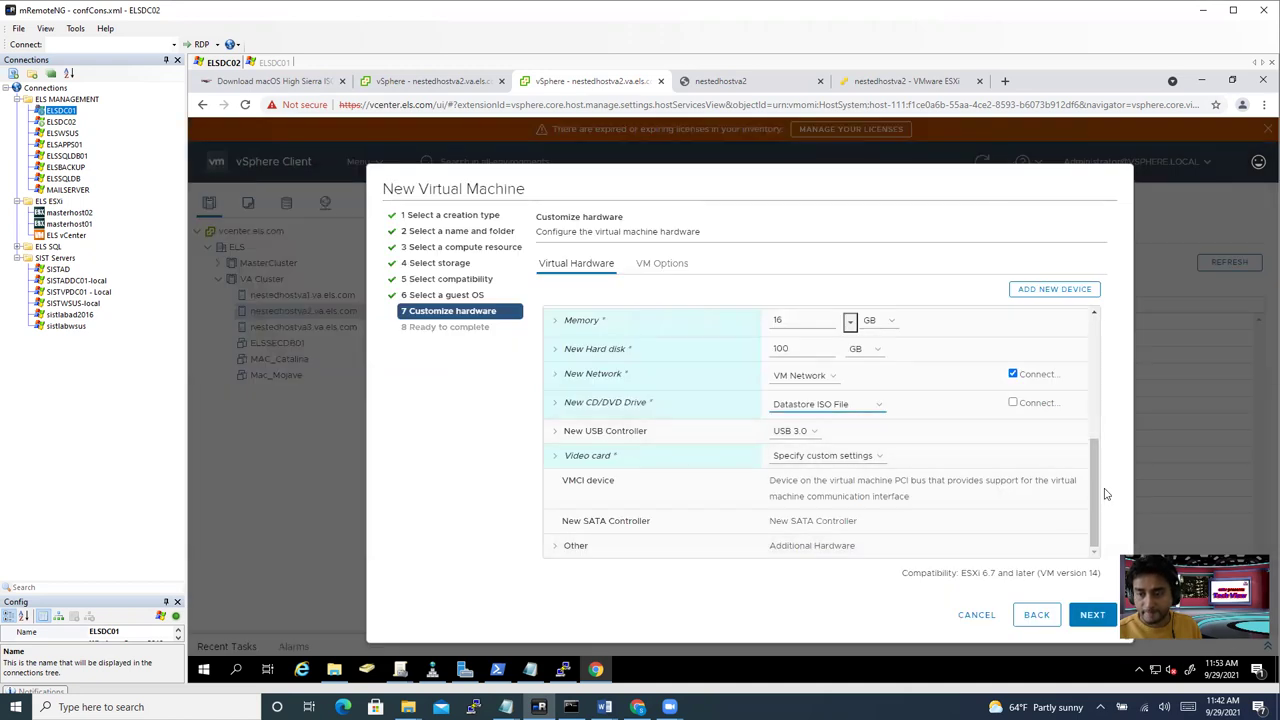
left_click(1013, 403)
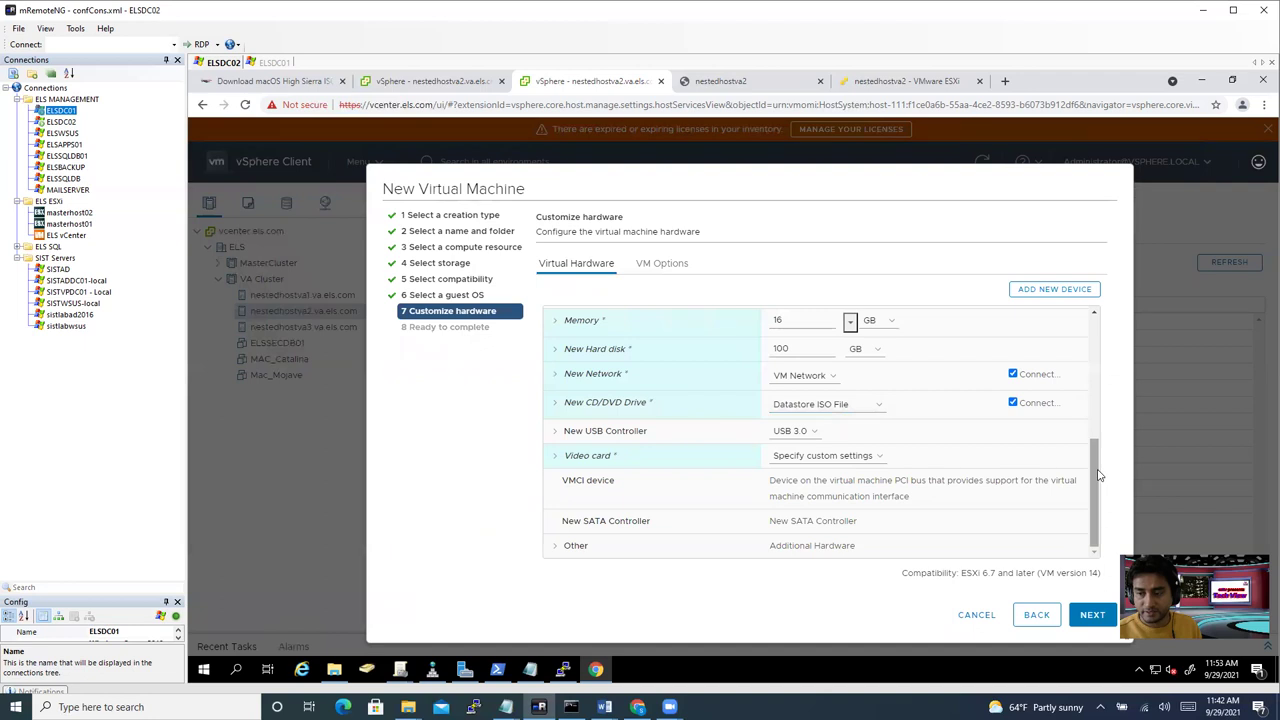
Step: Expand the new network settings, keep E1000E as the adapter type, and proceed to the summary
left_click(553, 379)
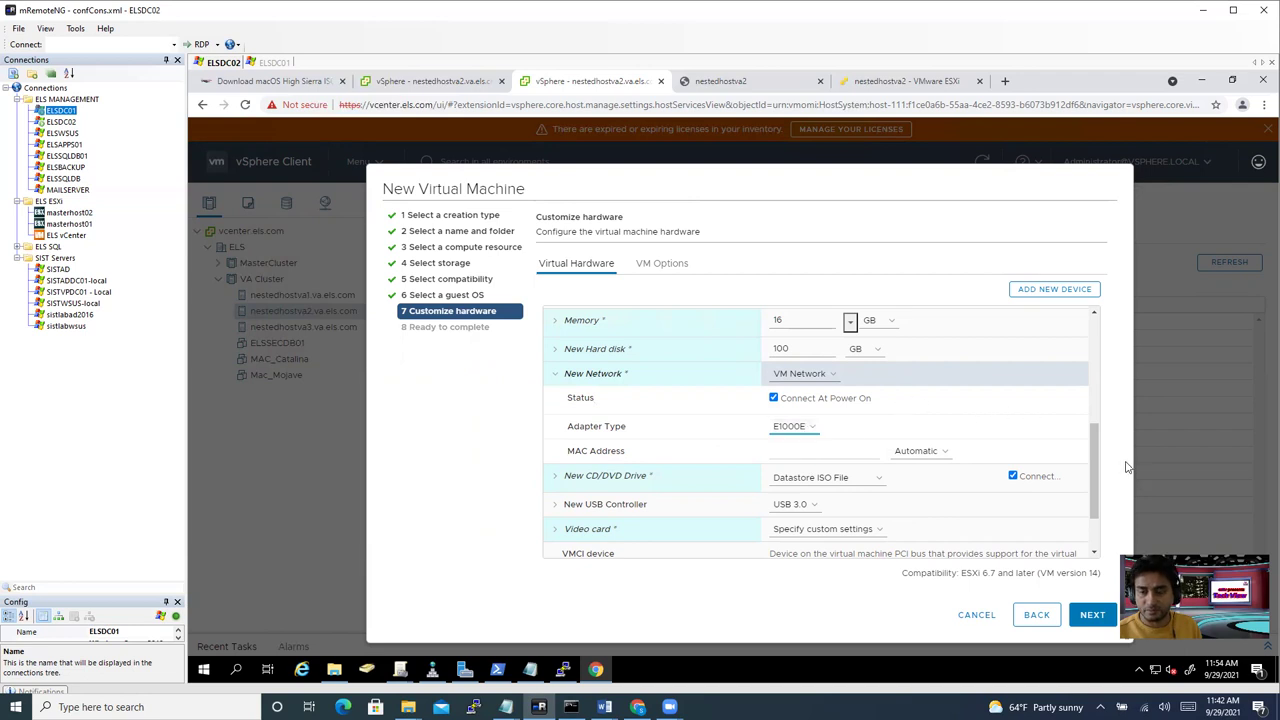
scroll(1096, 508, "down", 1)
scroll(1096, 508, "down", 1)
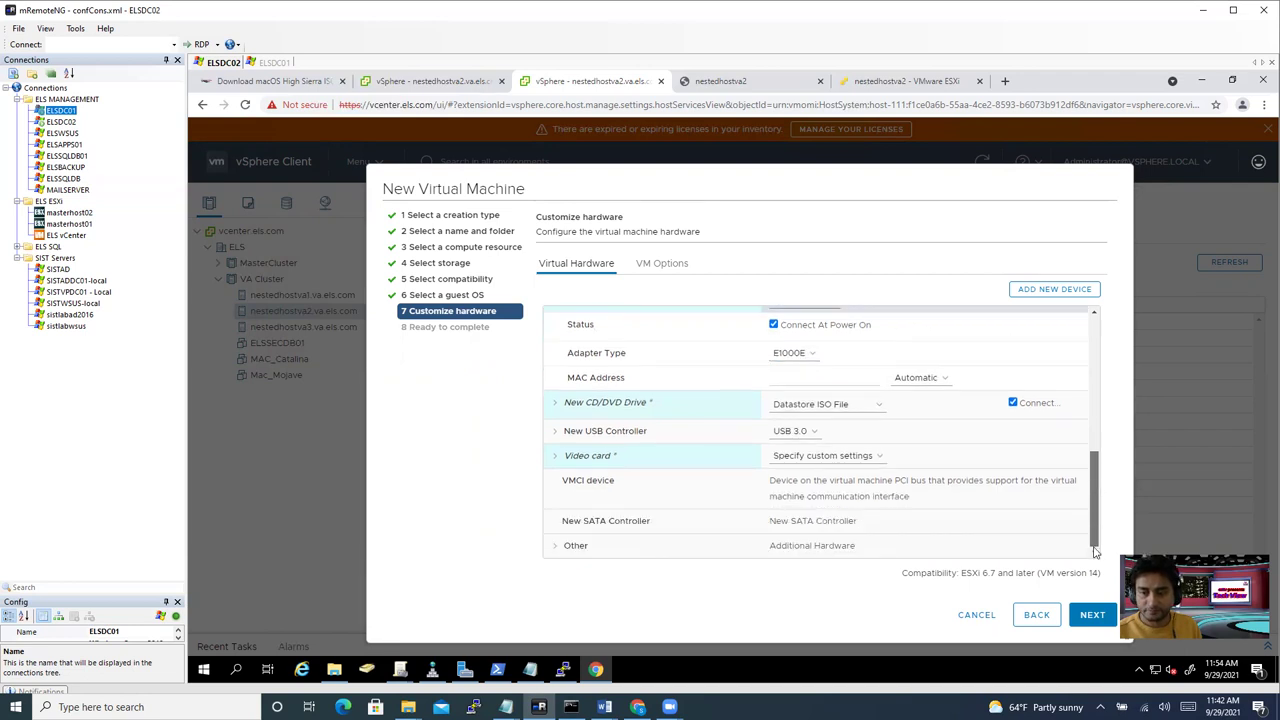
left_click(1093, 620)
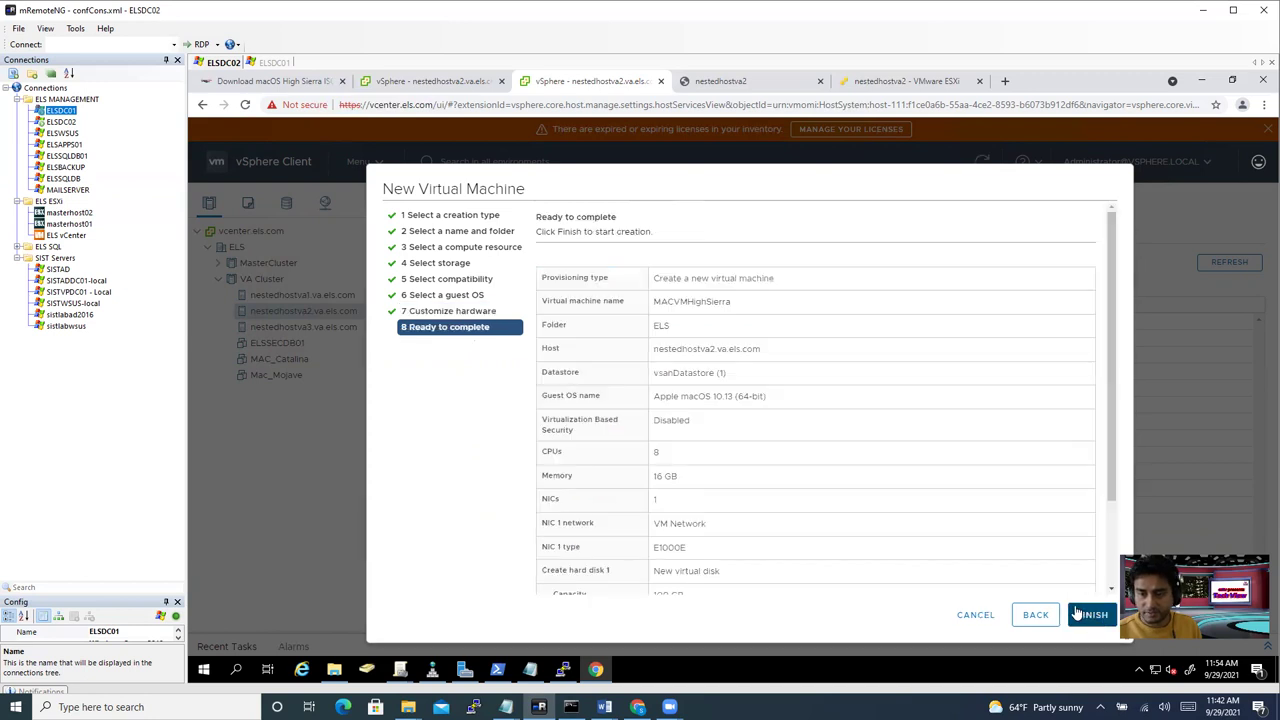
Step: Return to the hardware customization and set VMware Tools to check for upgrades before each power on and synchronize guest time with the host
left_click(1037, 617)
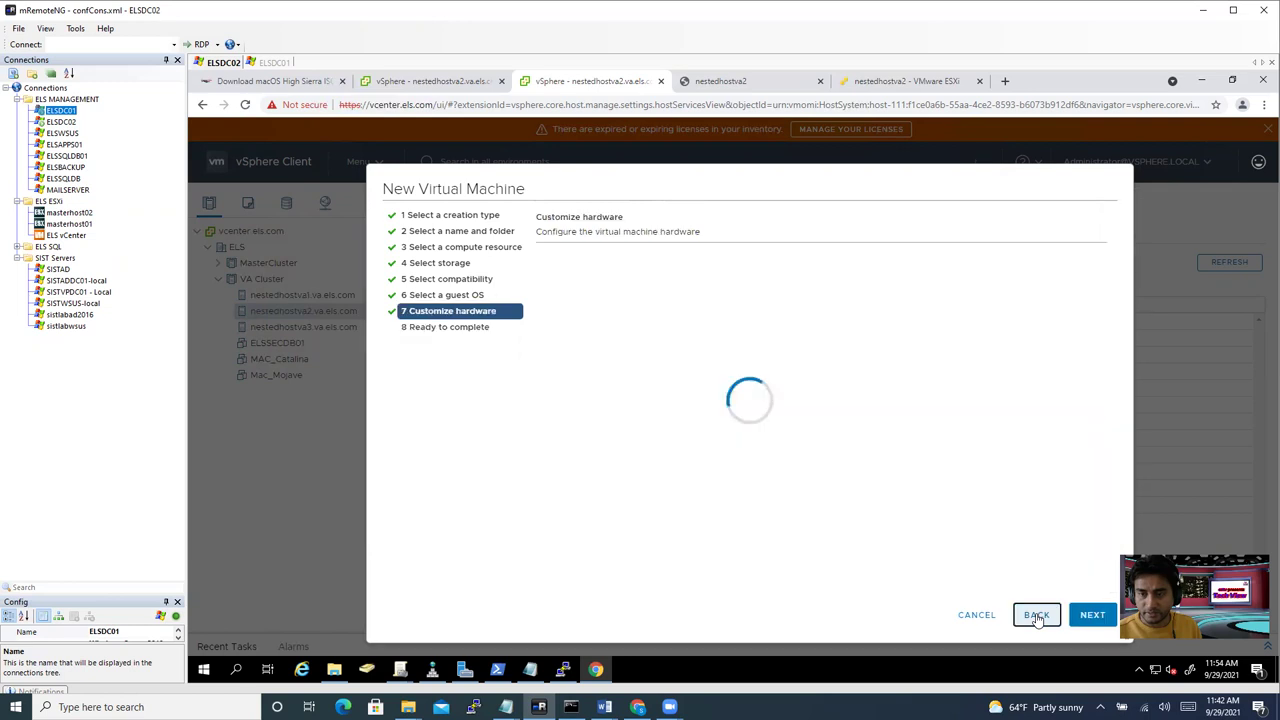
left_click(674, 268)
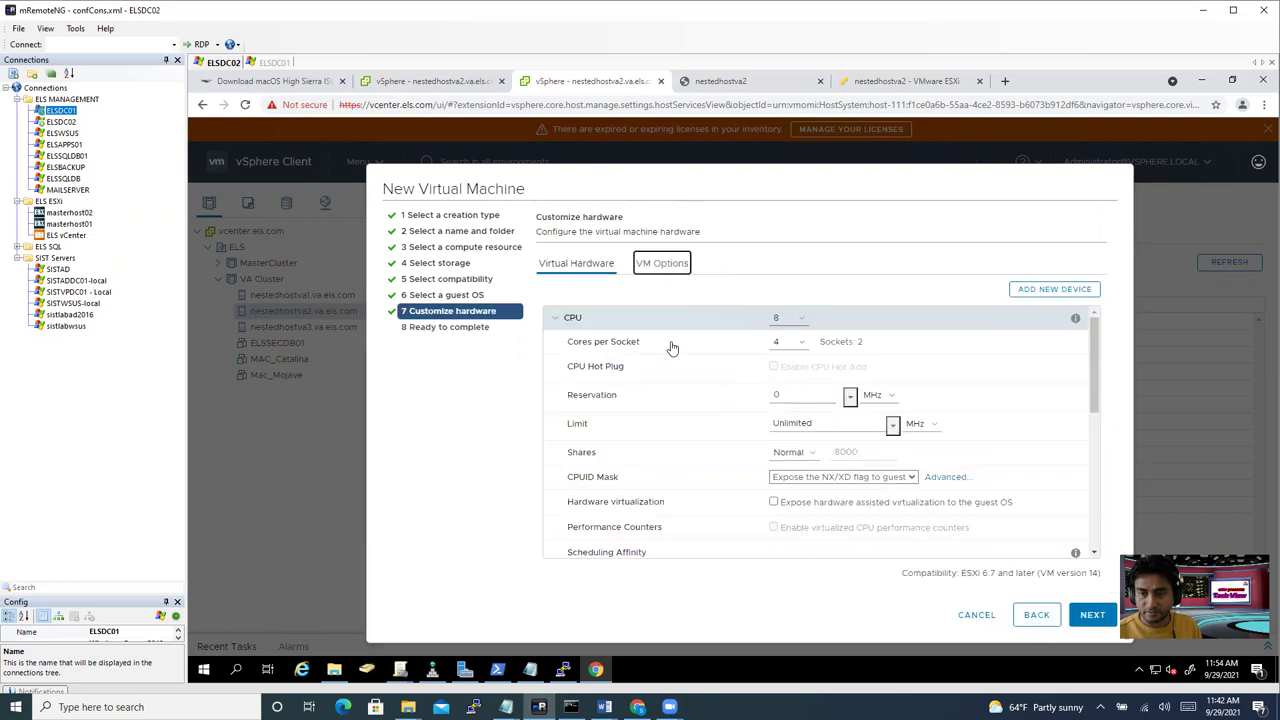
left_click(555, 400)
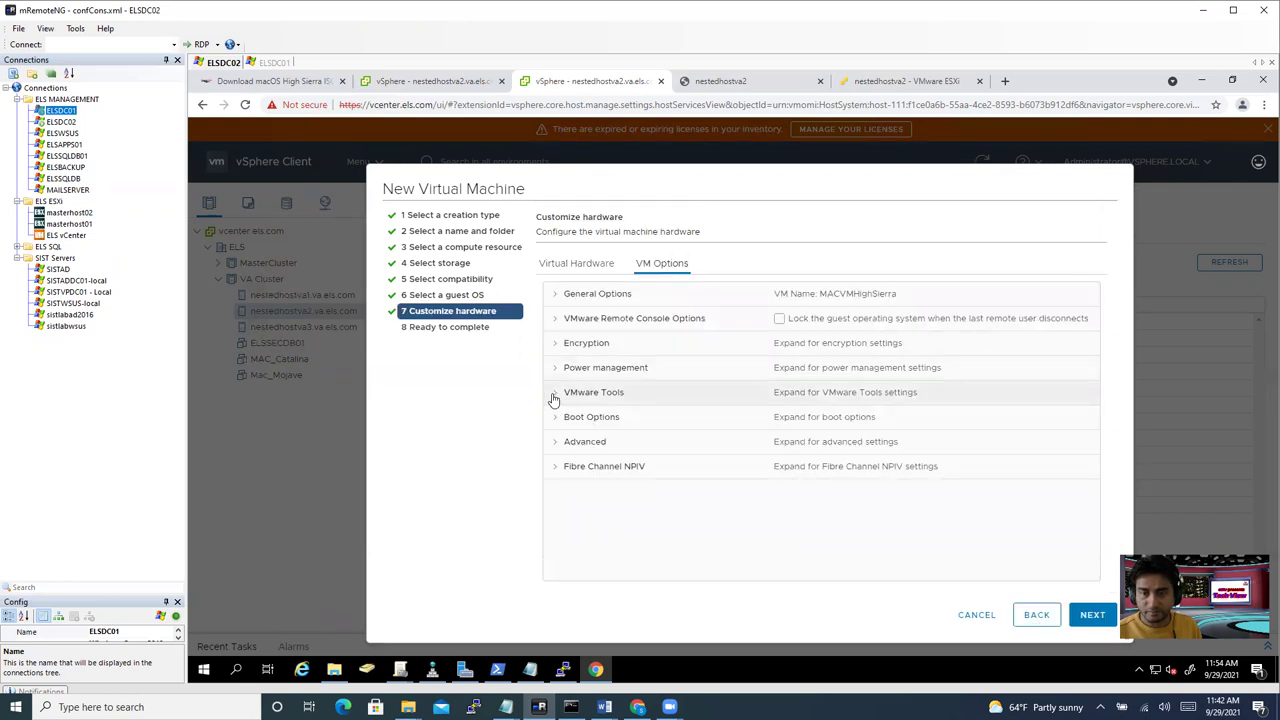
left_click(774, 506)
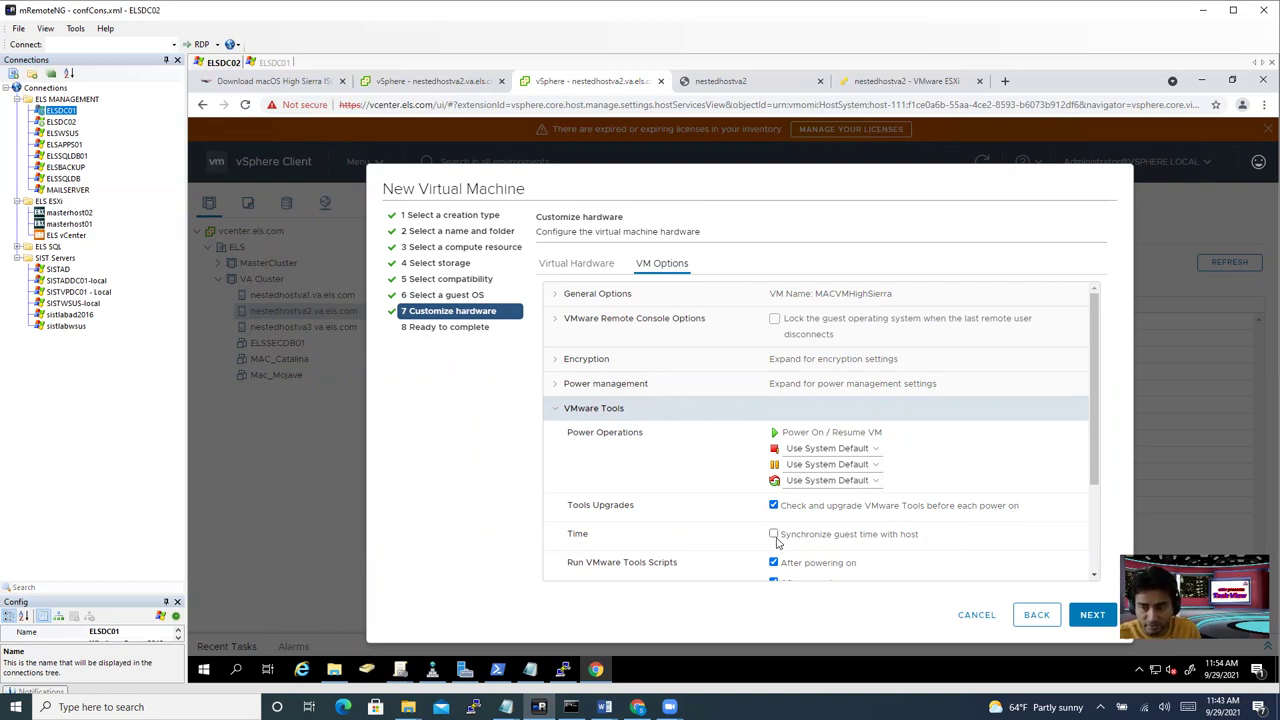
left_click(776, 537)
Step: Review the configuration summary and finish creating the MACVMHighSierra virtual machine
left_click(1092, 615)
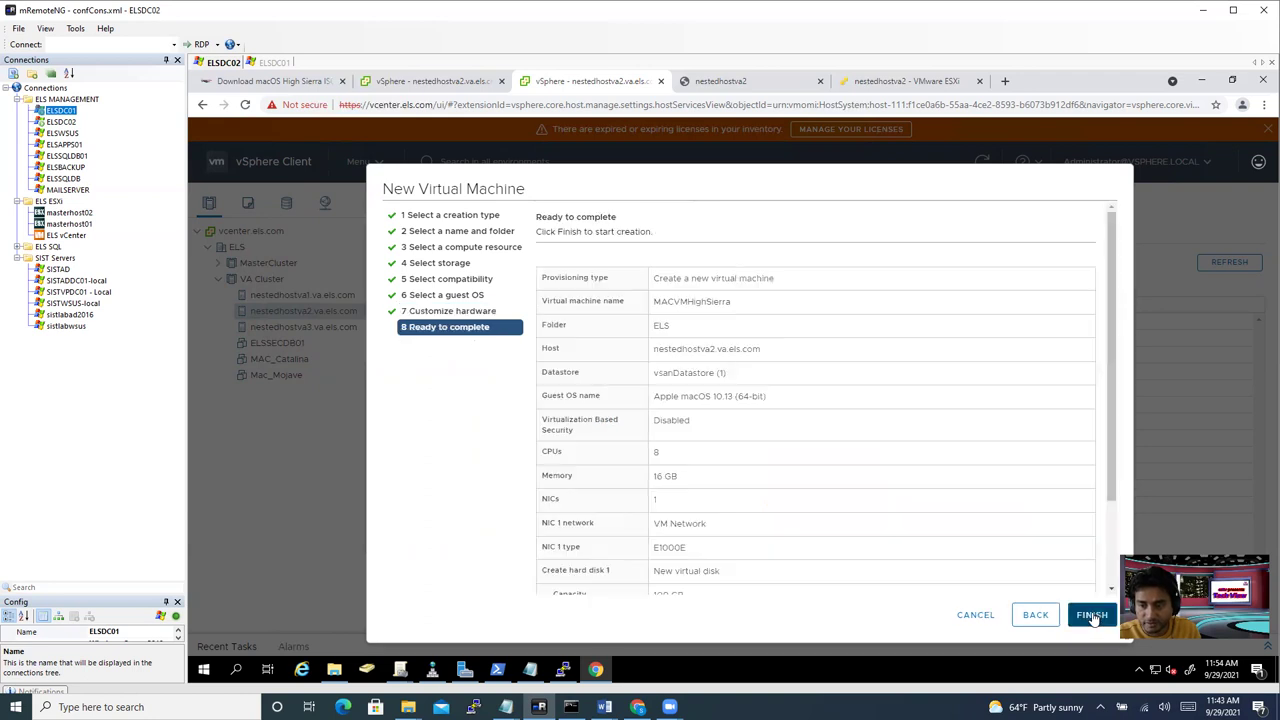
scroll(1115, 499, "down", 3)
left_click(1090, 616)
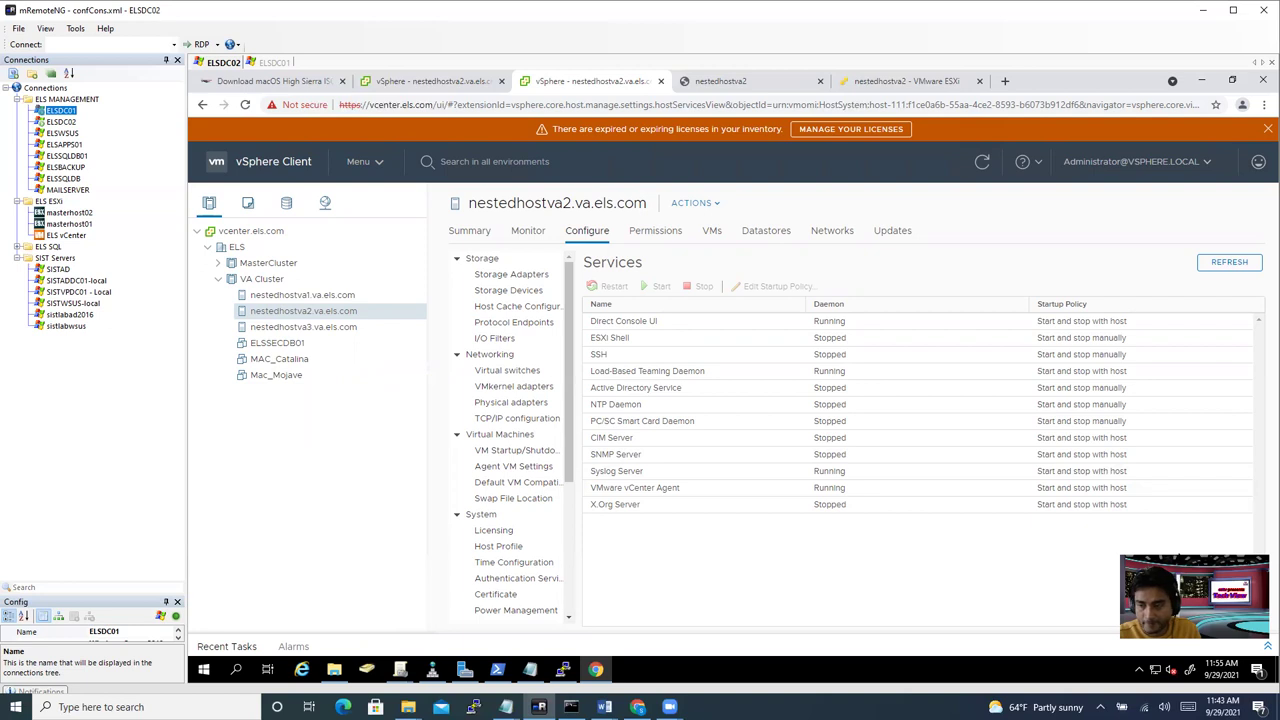
Step: Open the recent tasks list and monitor the virtual machine creation task
left_click_drag(1183, 553, 1003, 263)
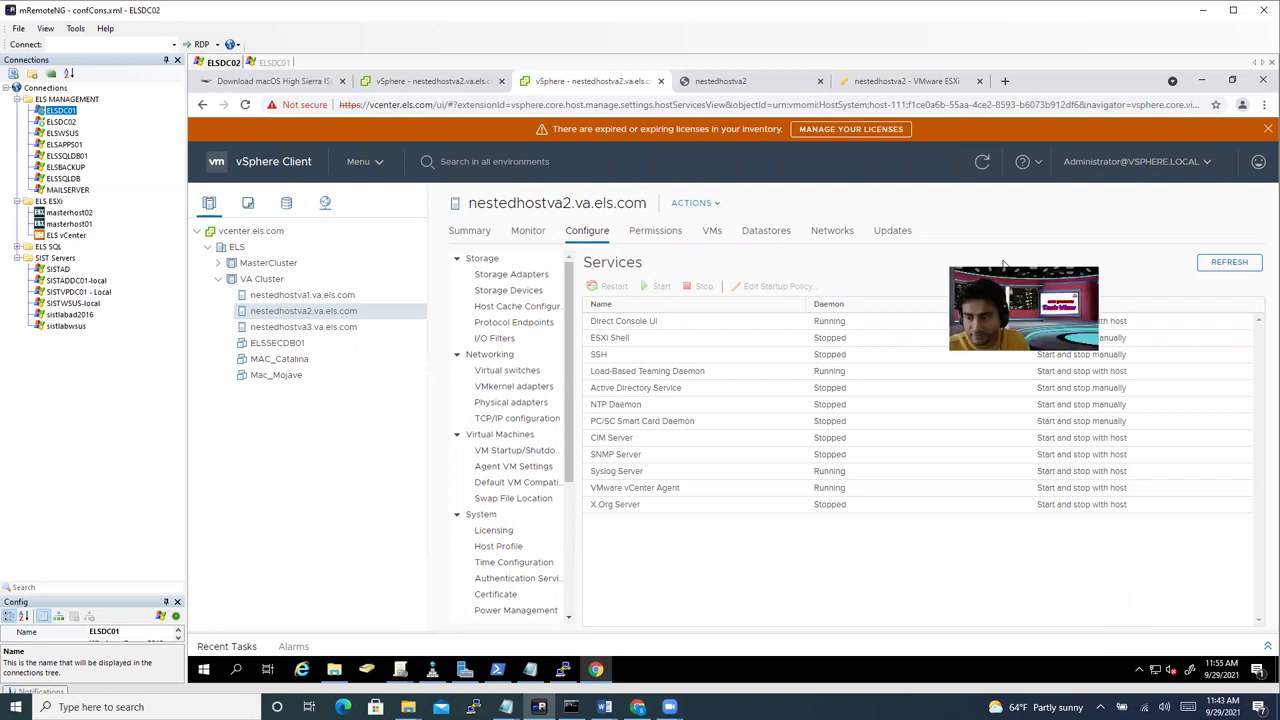
left_click(227, 646)
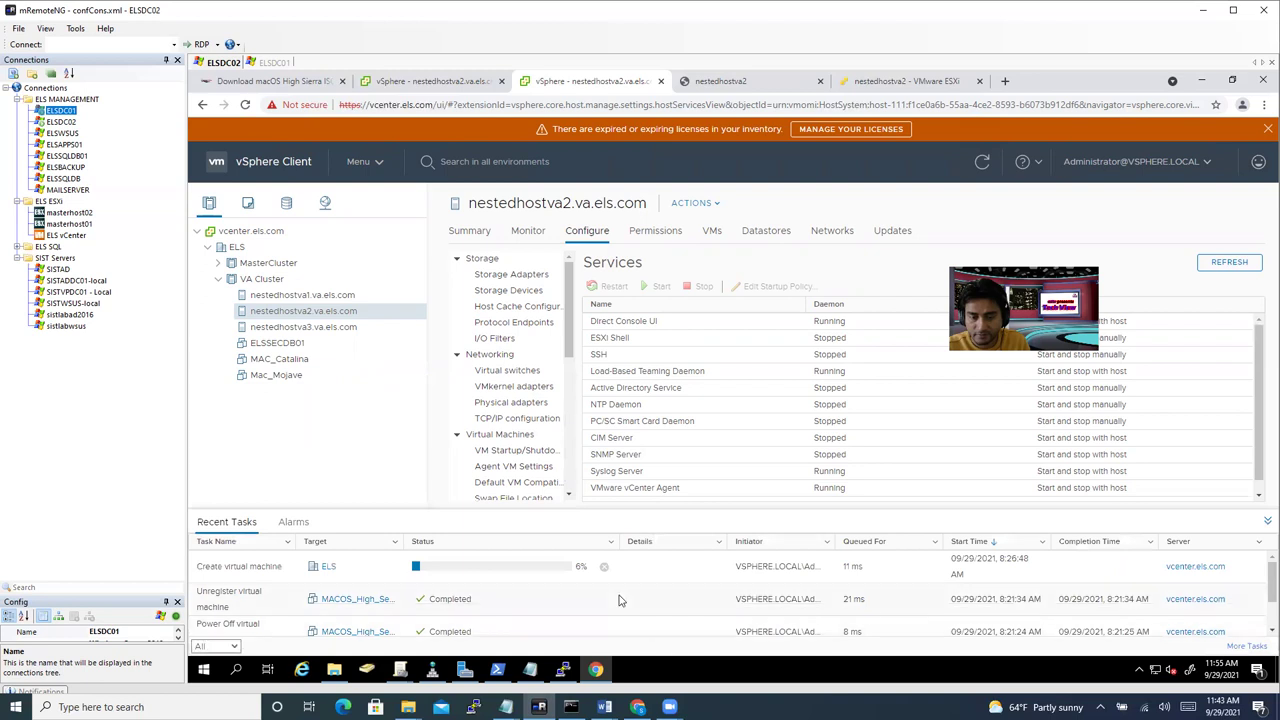
left_click(534, 573)
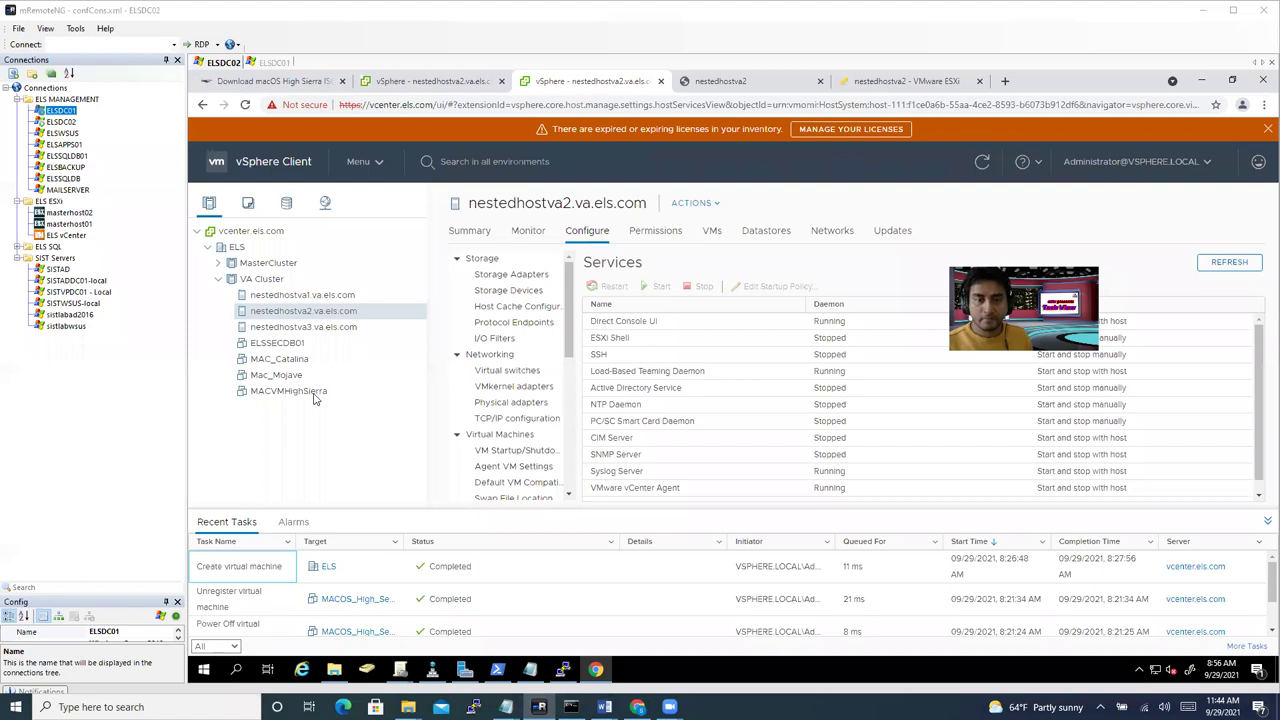
Step: Power on the MACVMHighSierra virtual machine and open its web console
left_click(290, 391)
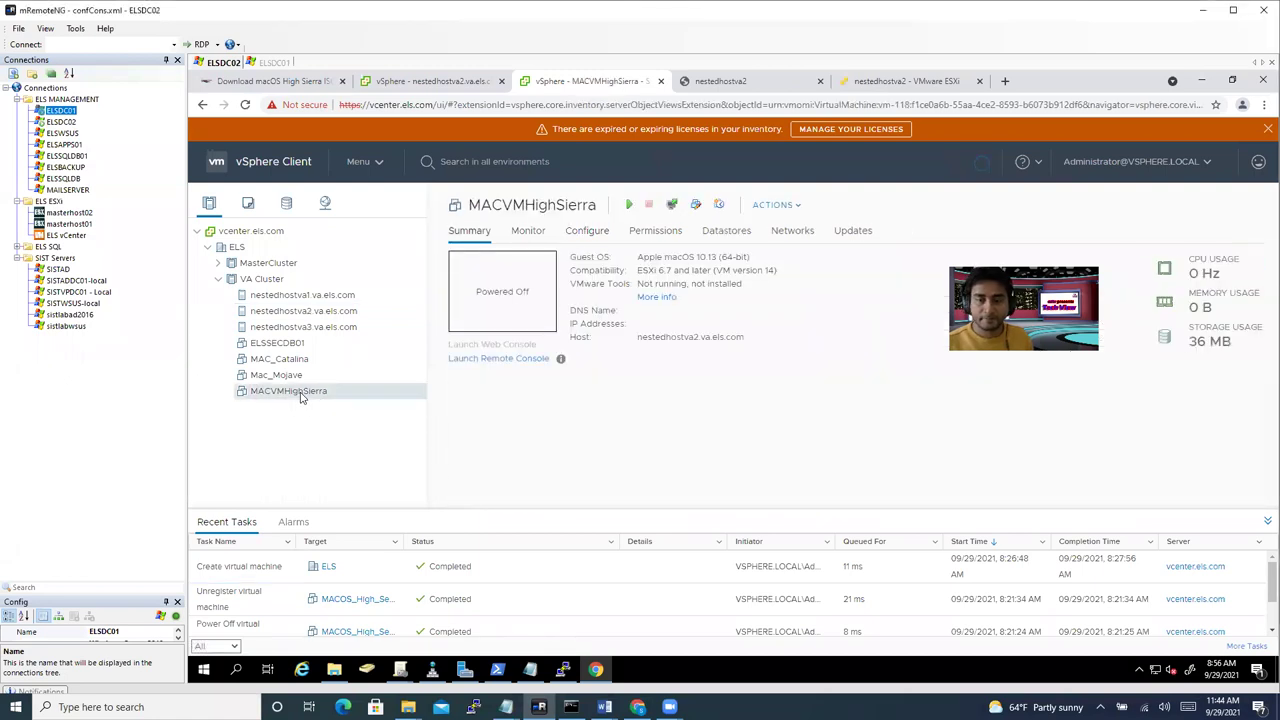
right_click(301, 398)
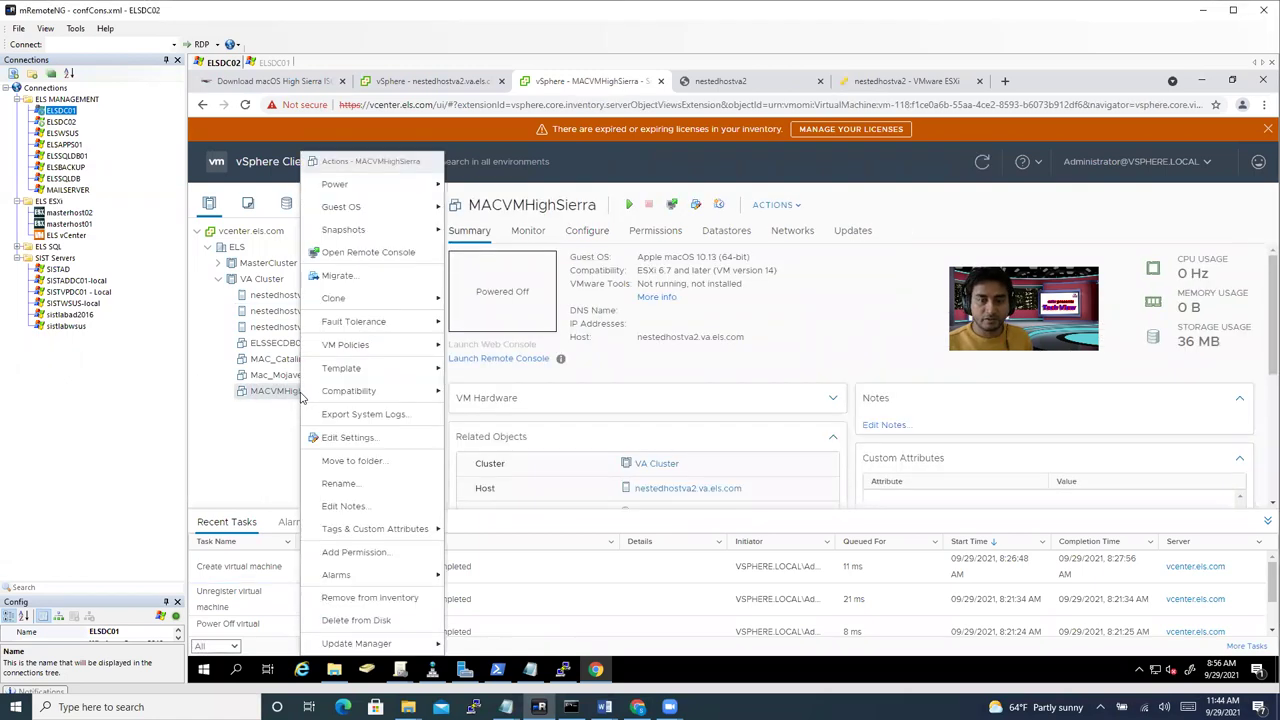
mouse_move(340, 185)
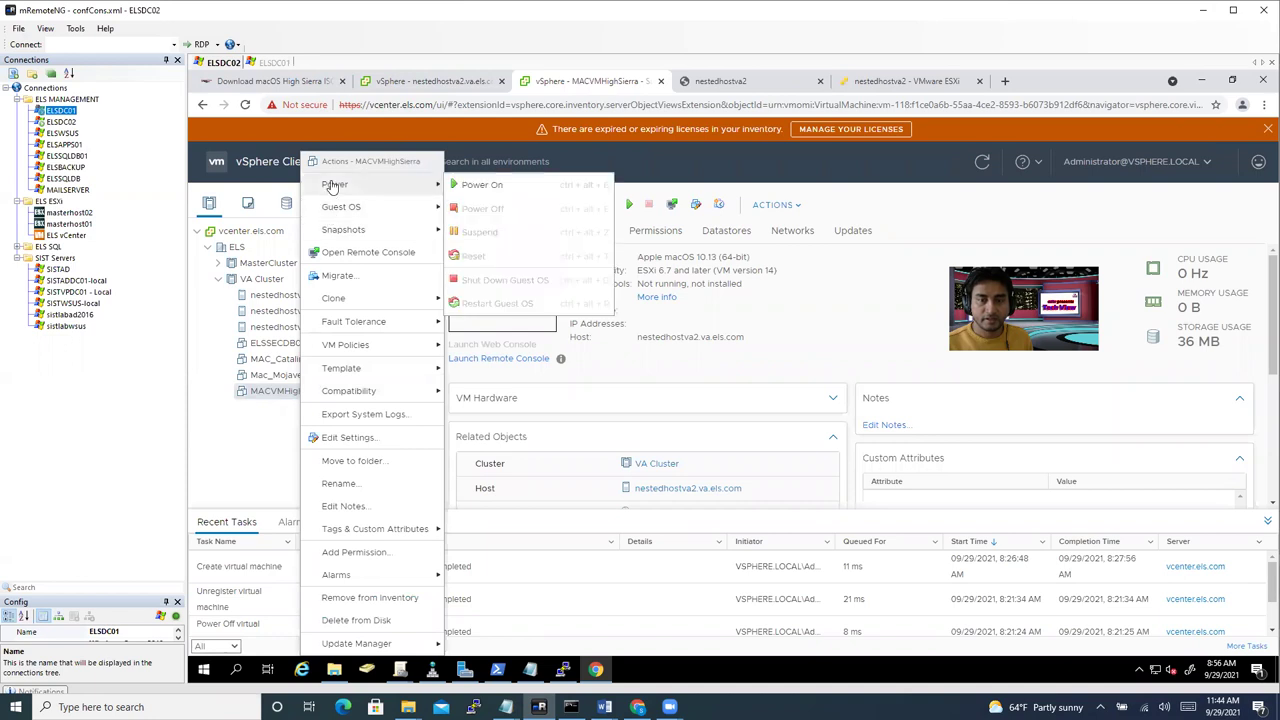
left_click(464, 186)
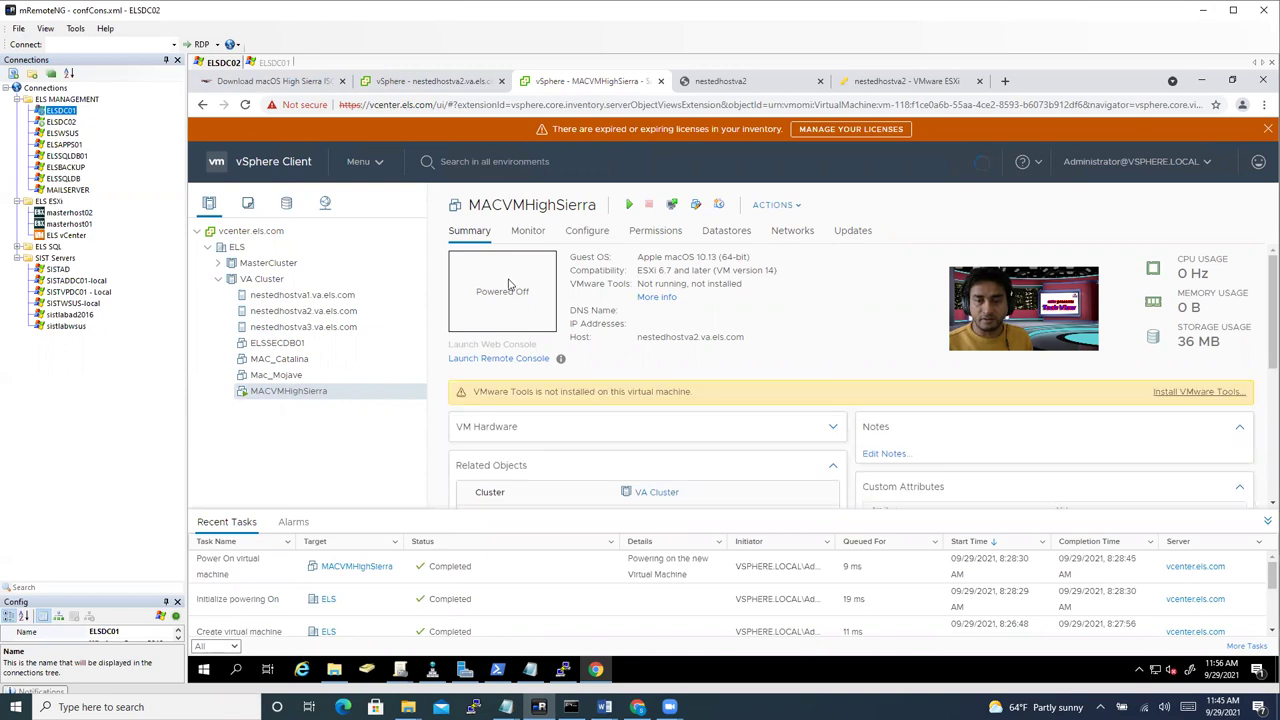
left_click(525, 299)
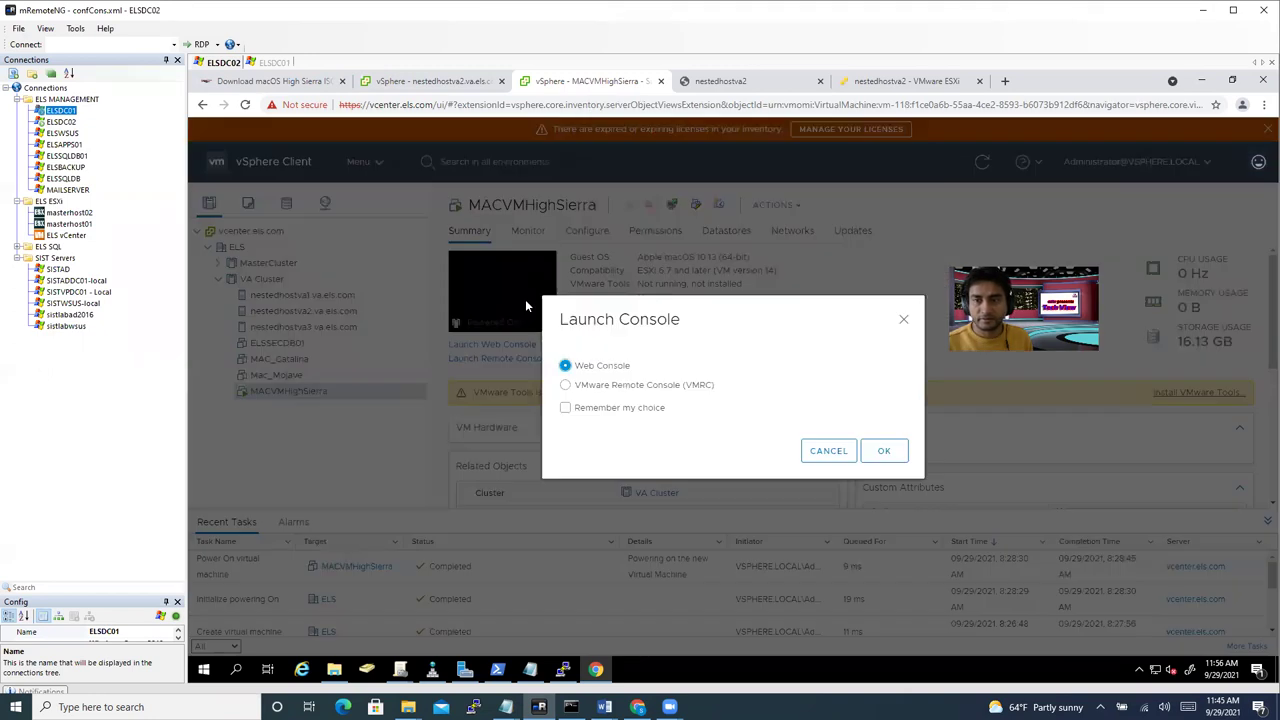
left_click(882, 451)
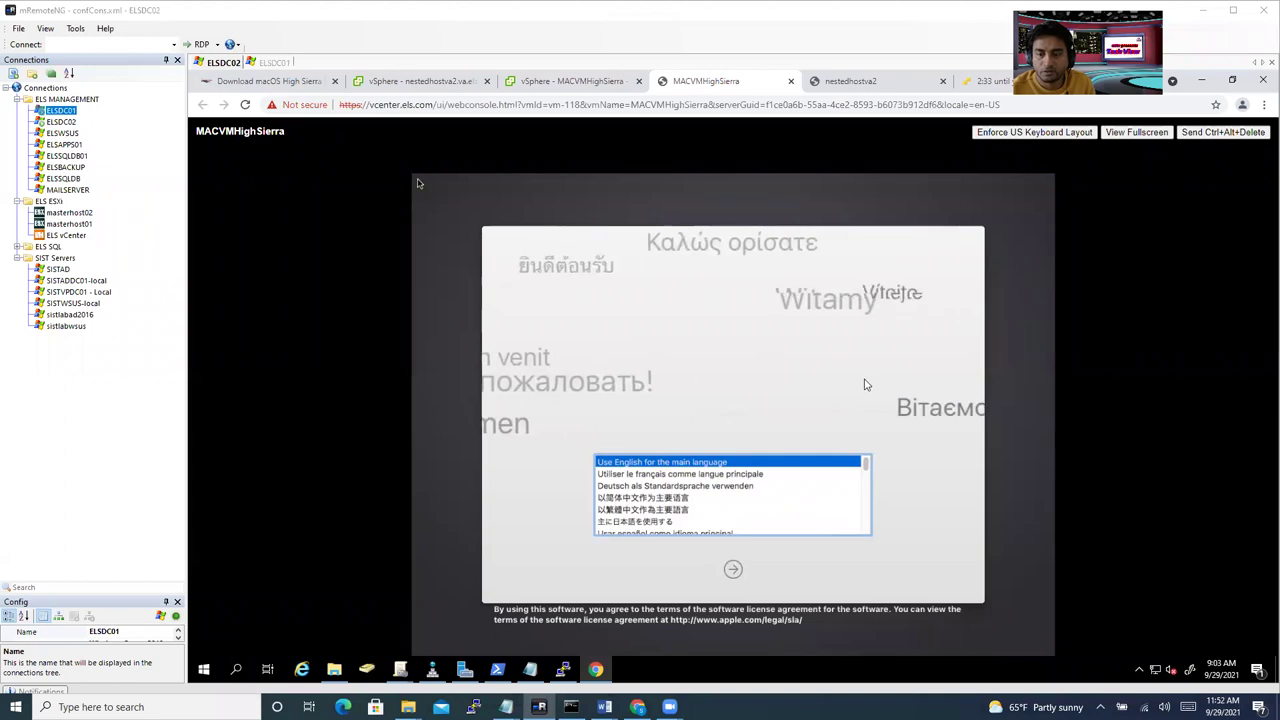
Step: Continue the macOS installer with English as the main language
left_click(733, 570)
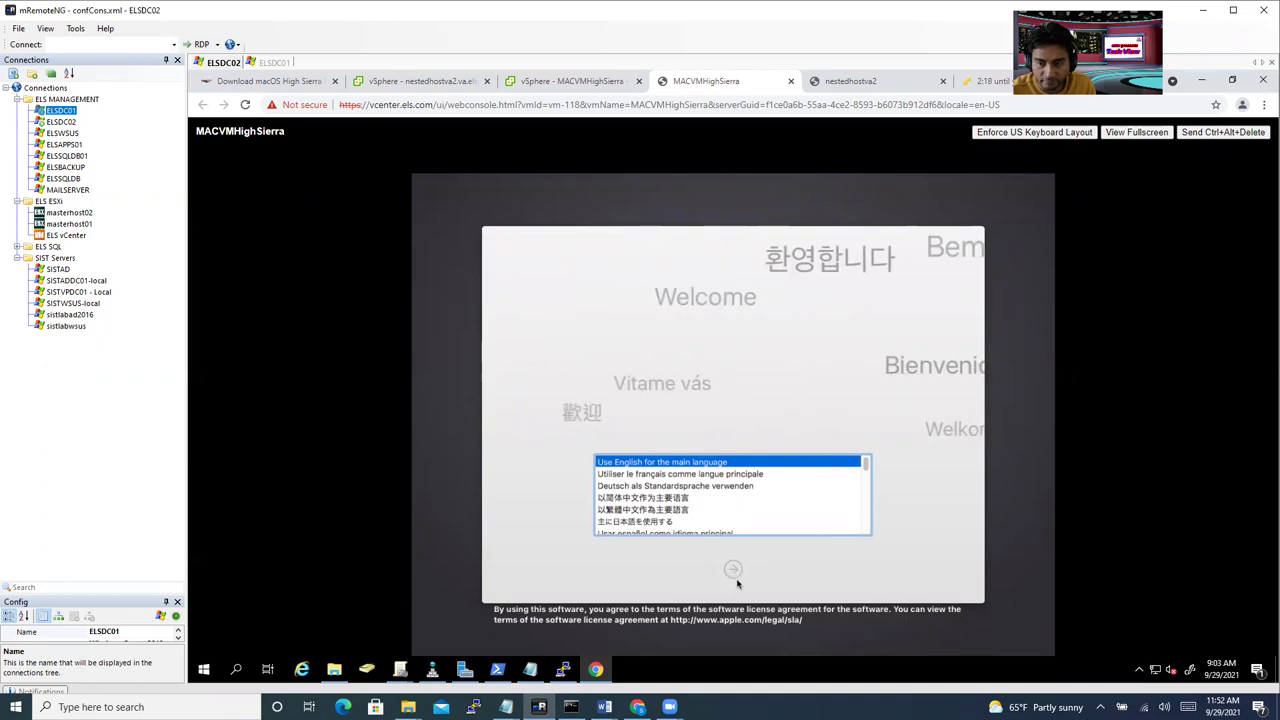
left_click(733, 570)
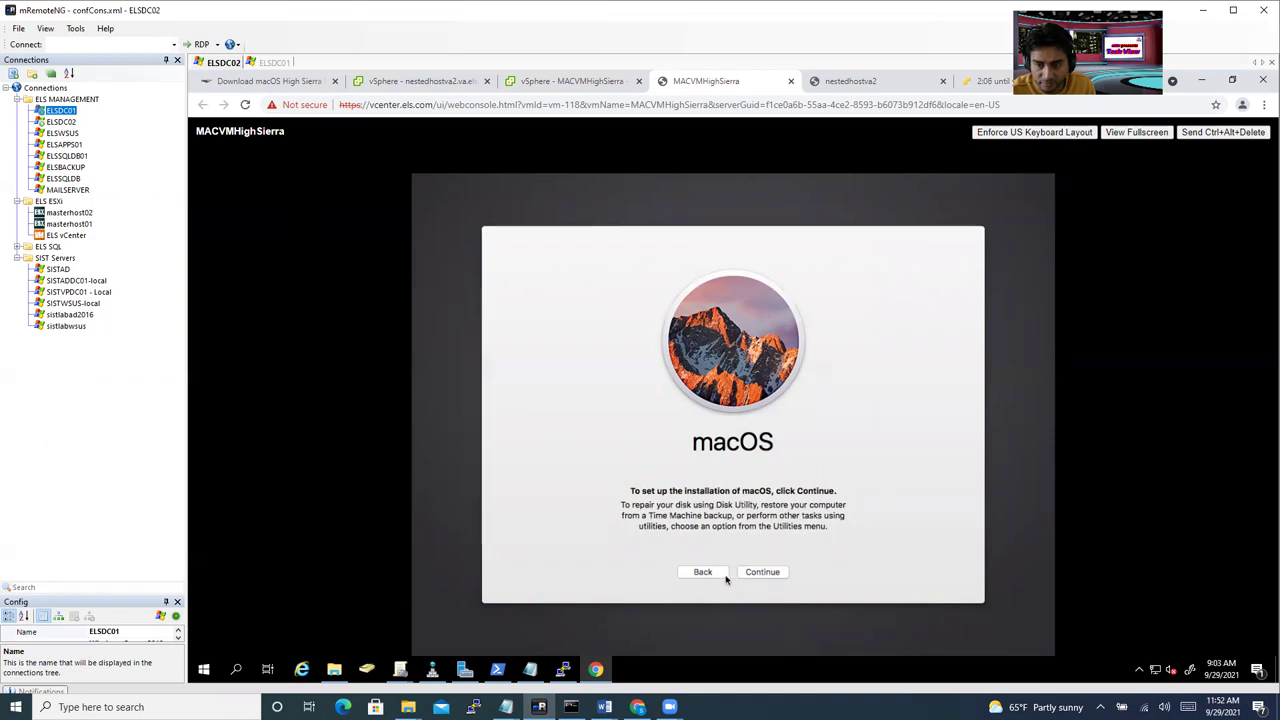
left_click(718, 577)
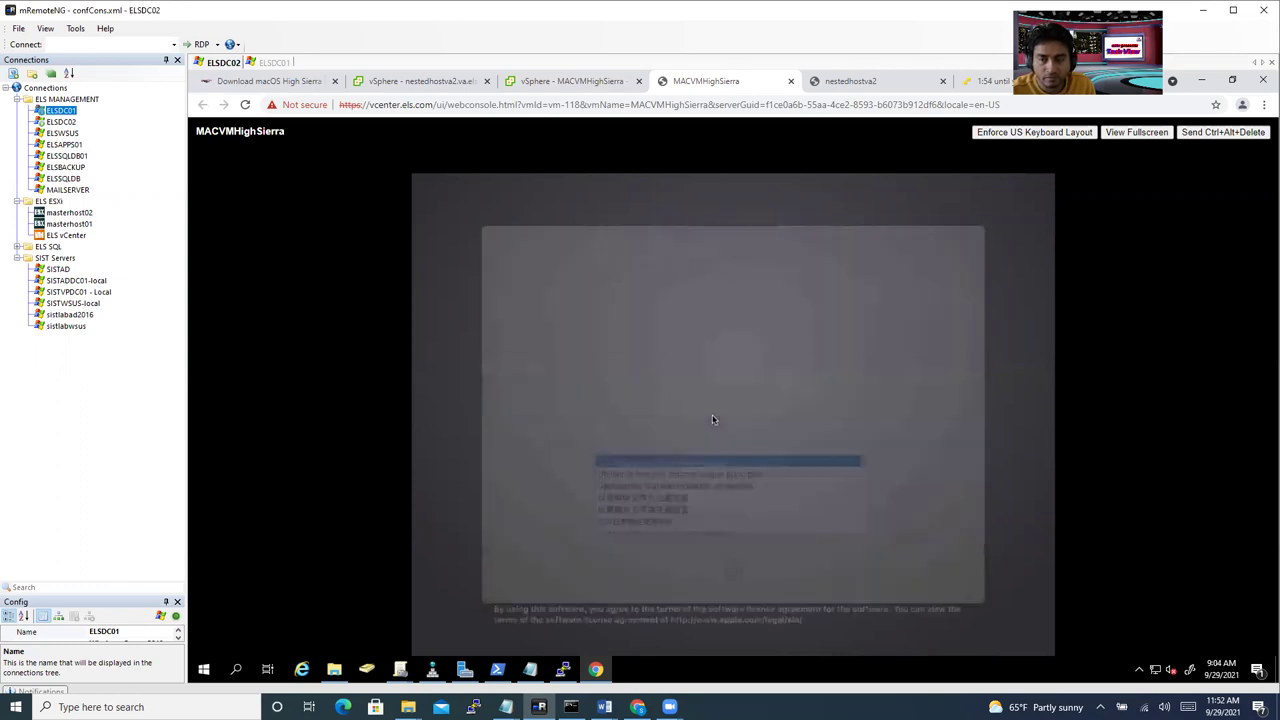
left_click(733, 572)
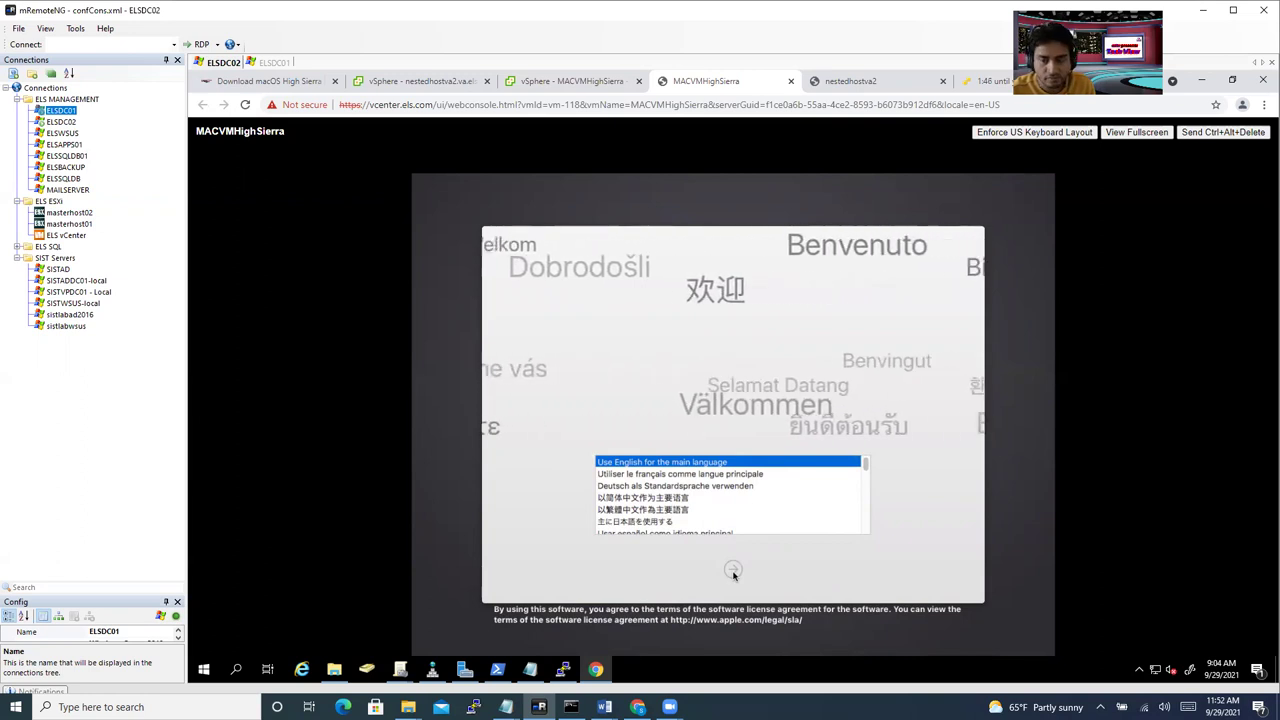
Step: Proceed in English through the macOS installer's setup screen and agree to the terms of the software license agreement
left_click(733, 571)
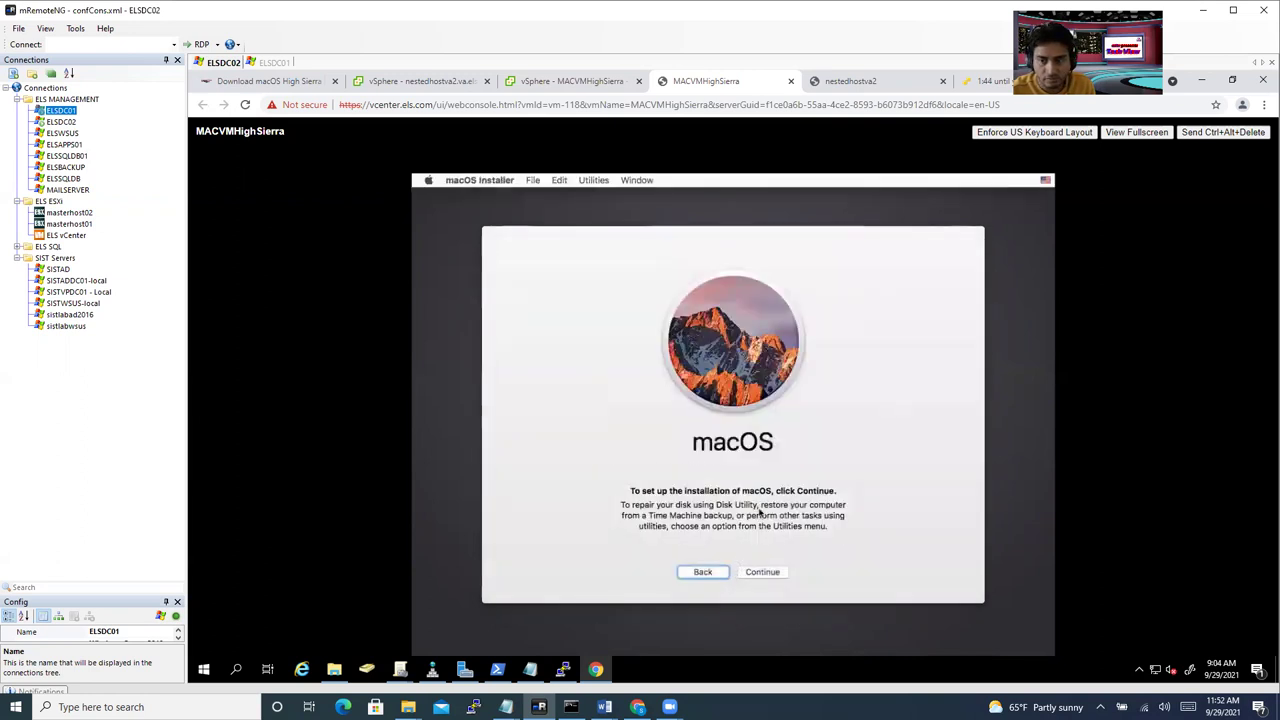
left_click(772, 574)
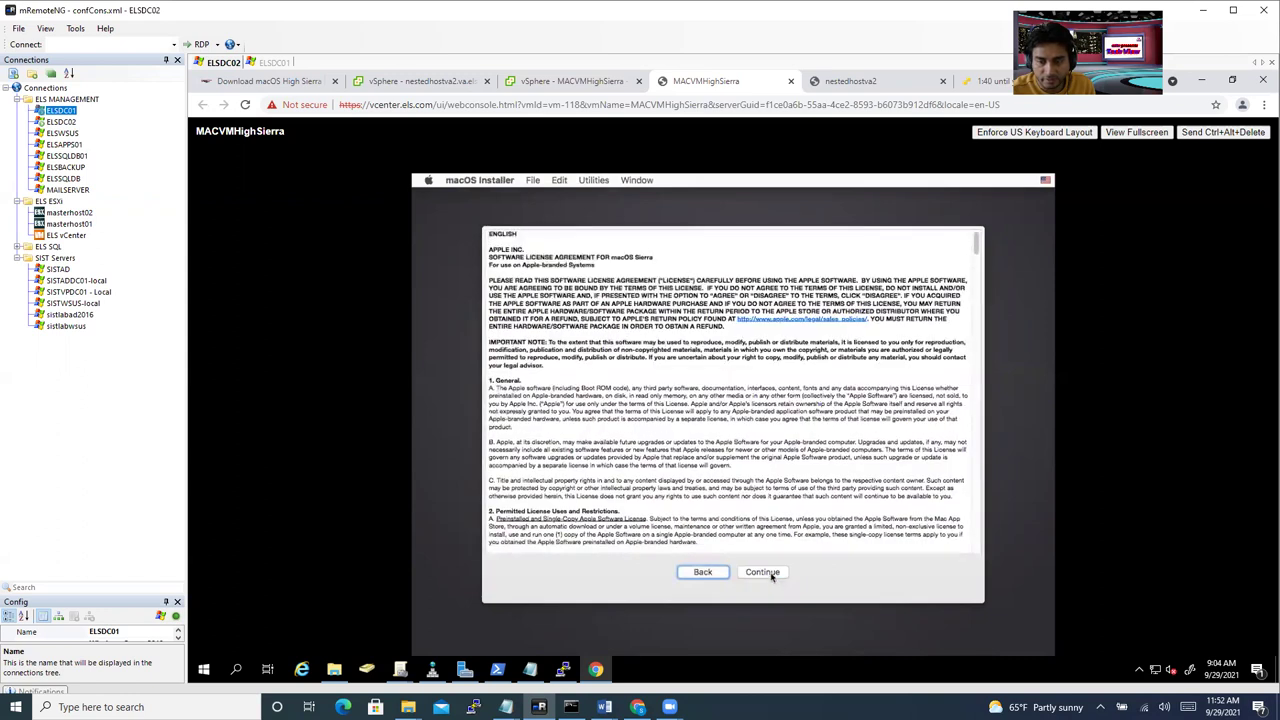
left_click(762, 572)
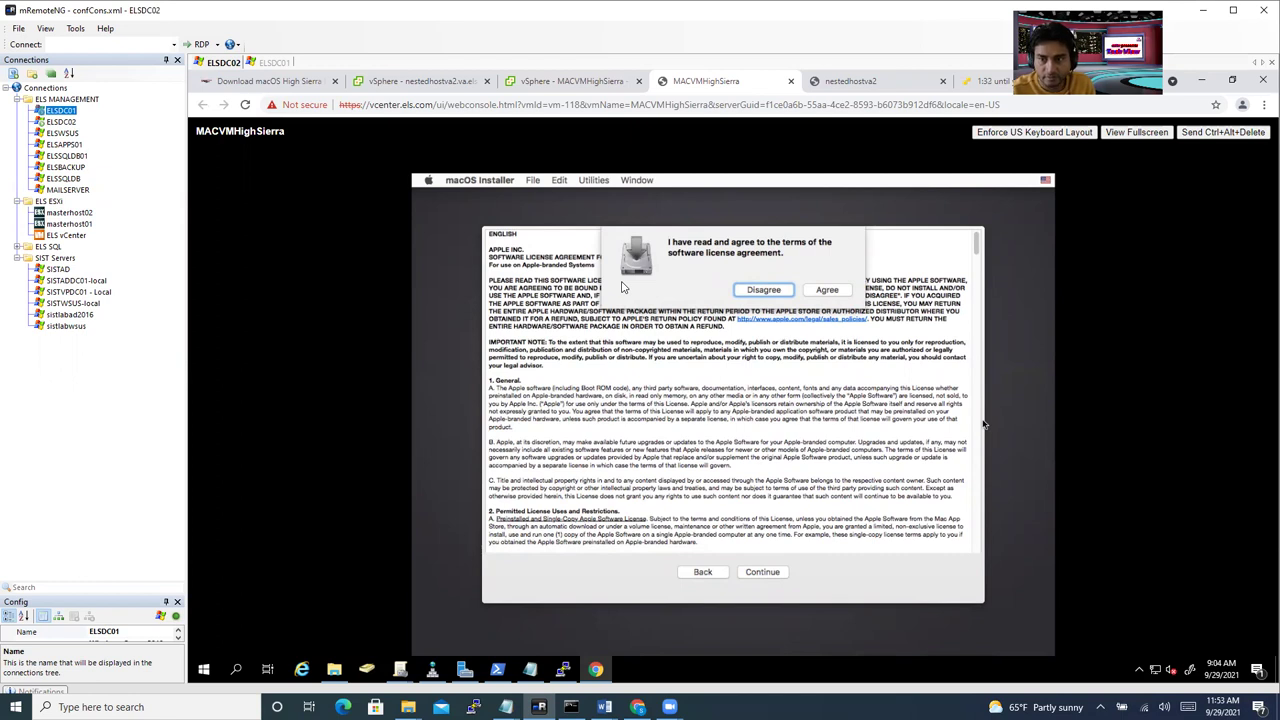
key("ctrl+a")
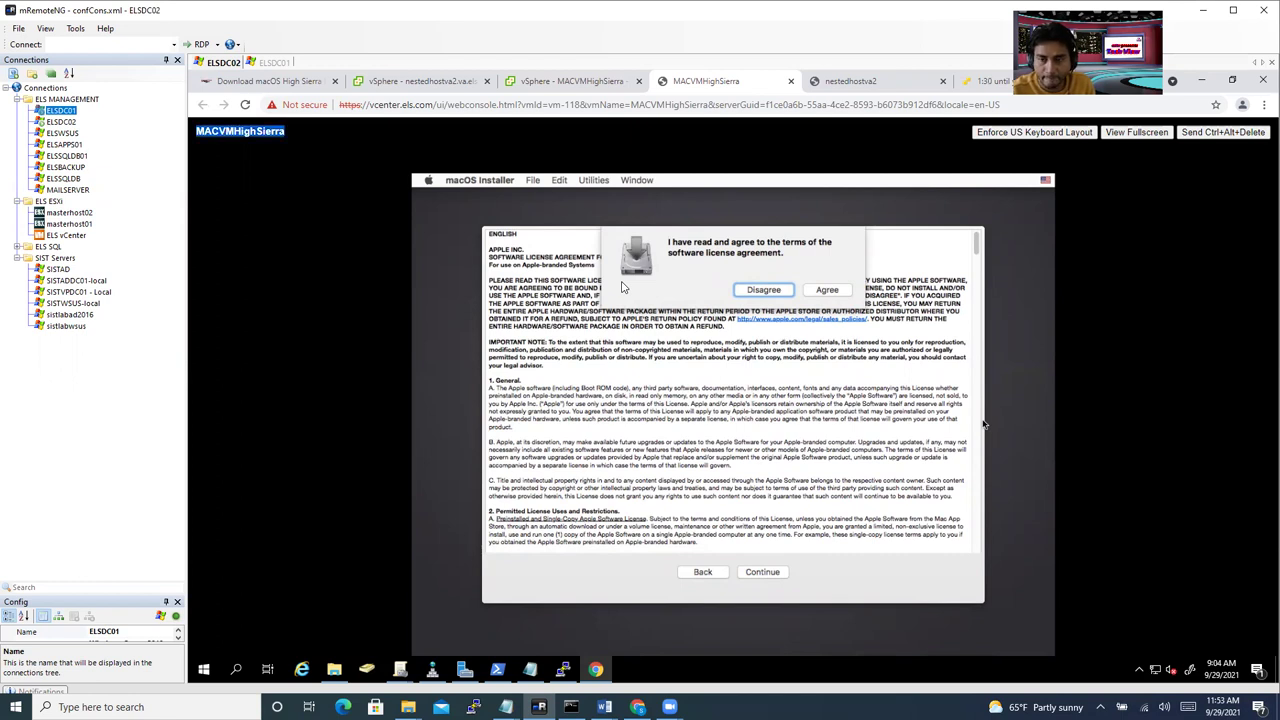
key("ctrl+a")
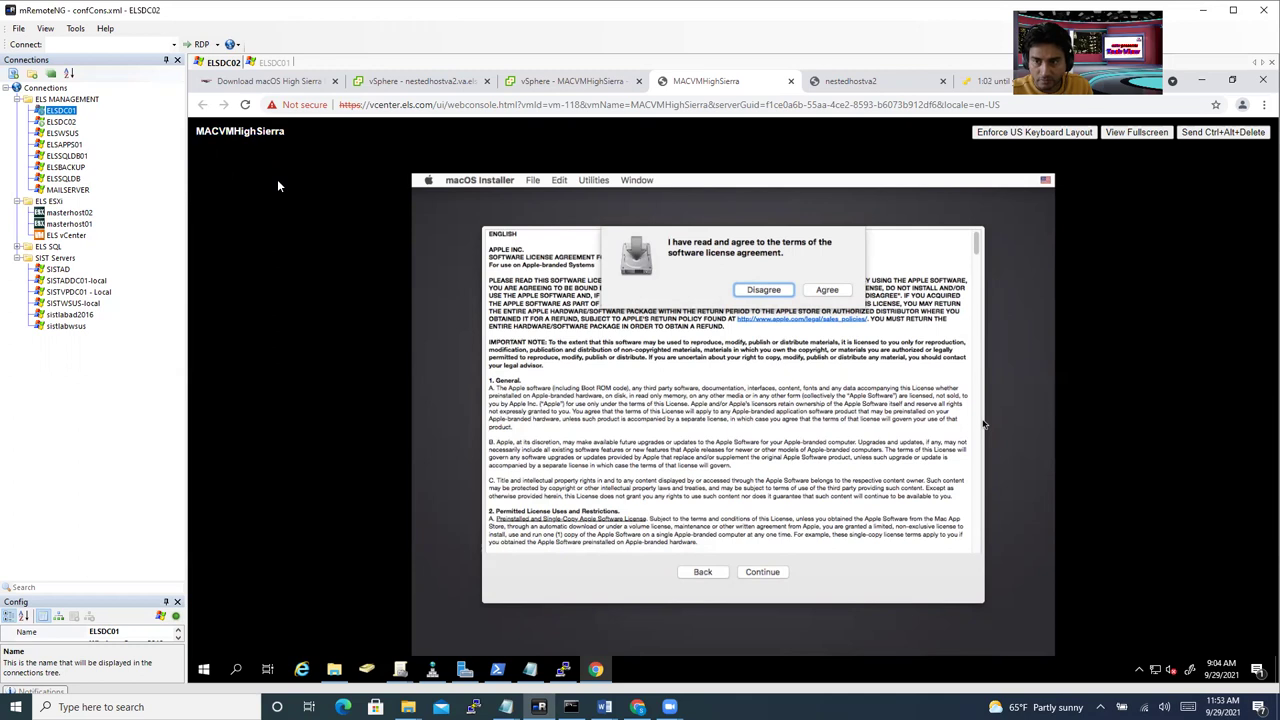
key("Tab")
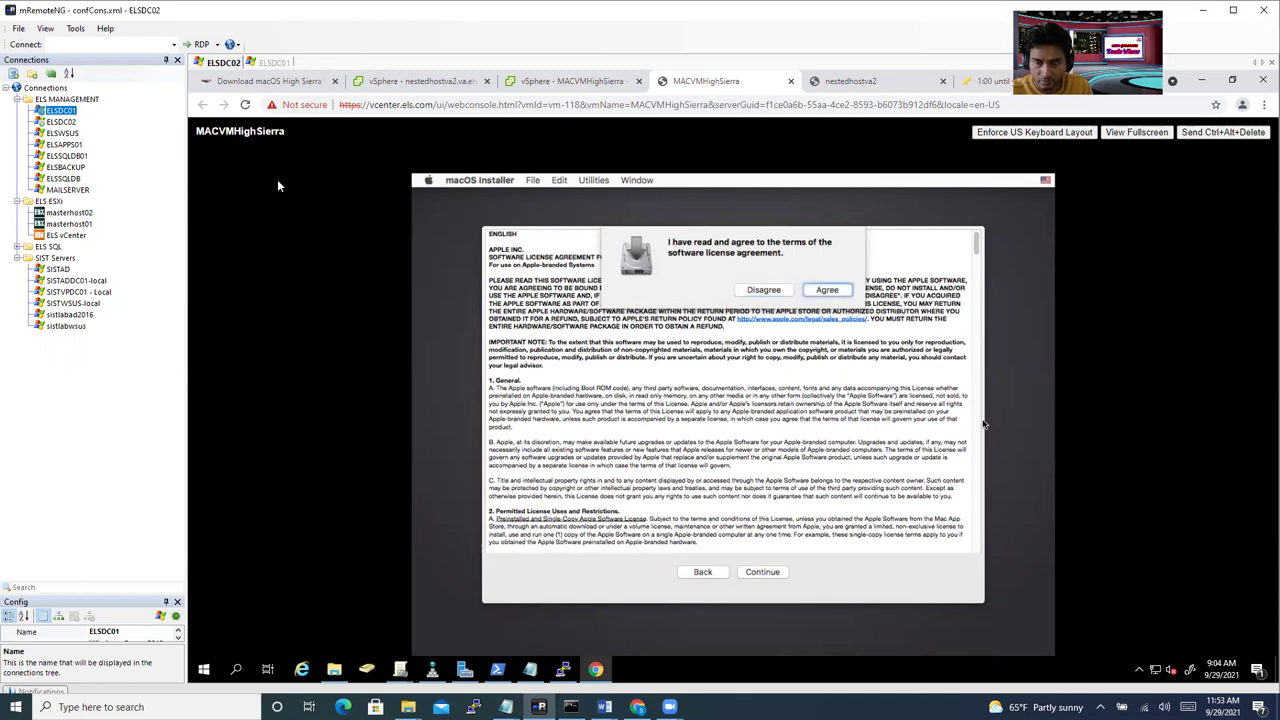